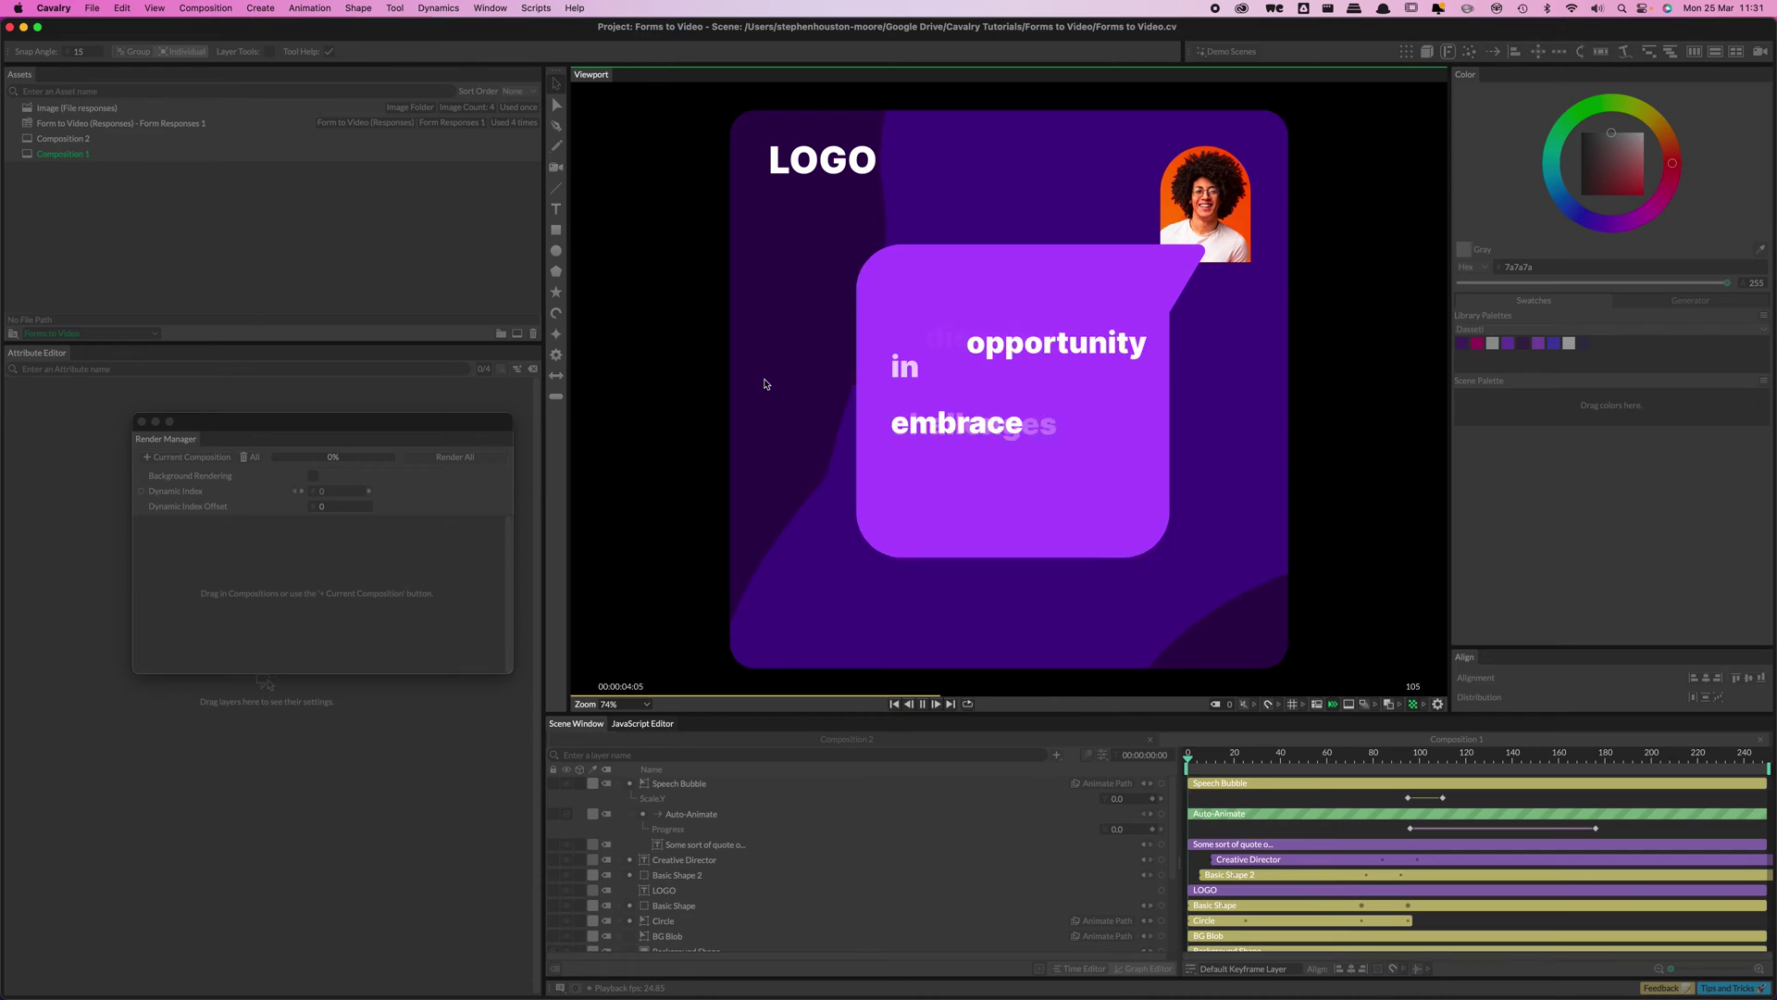
- Switch to Chrome, review the Form to Video questions down to the image upload, and return to Cavalry
key(super+Tab)
key(super+Tab)
key(super+Tab)
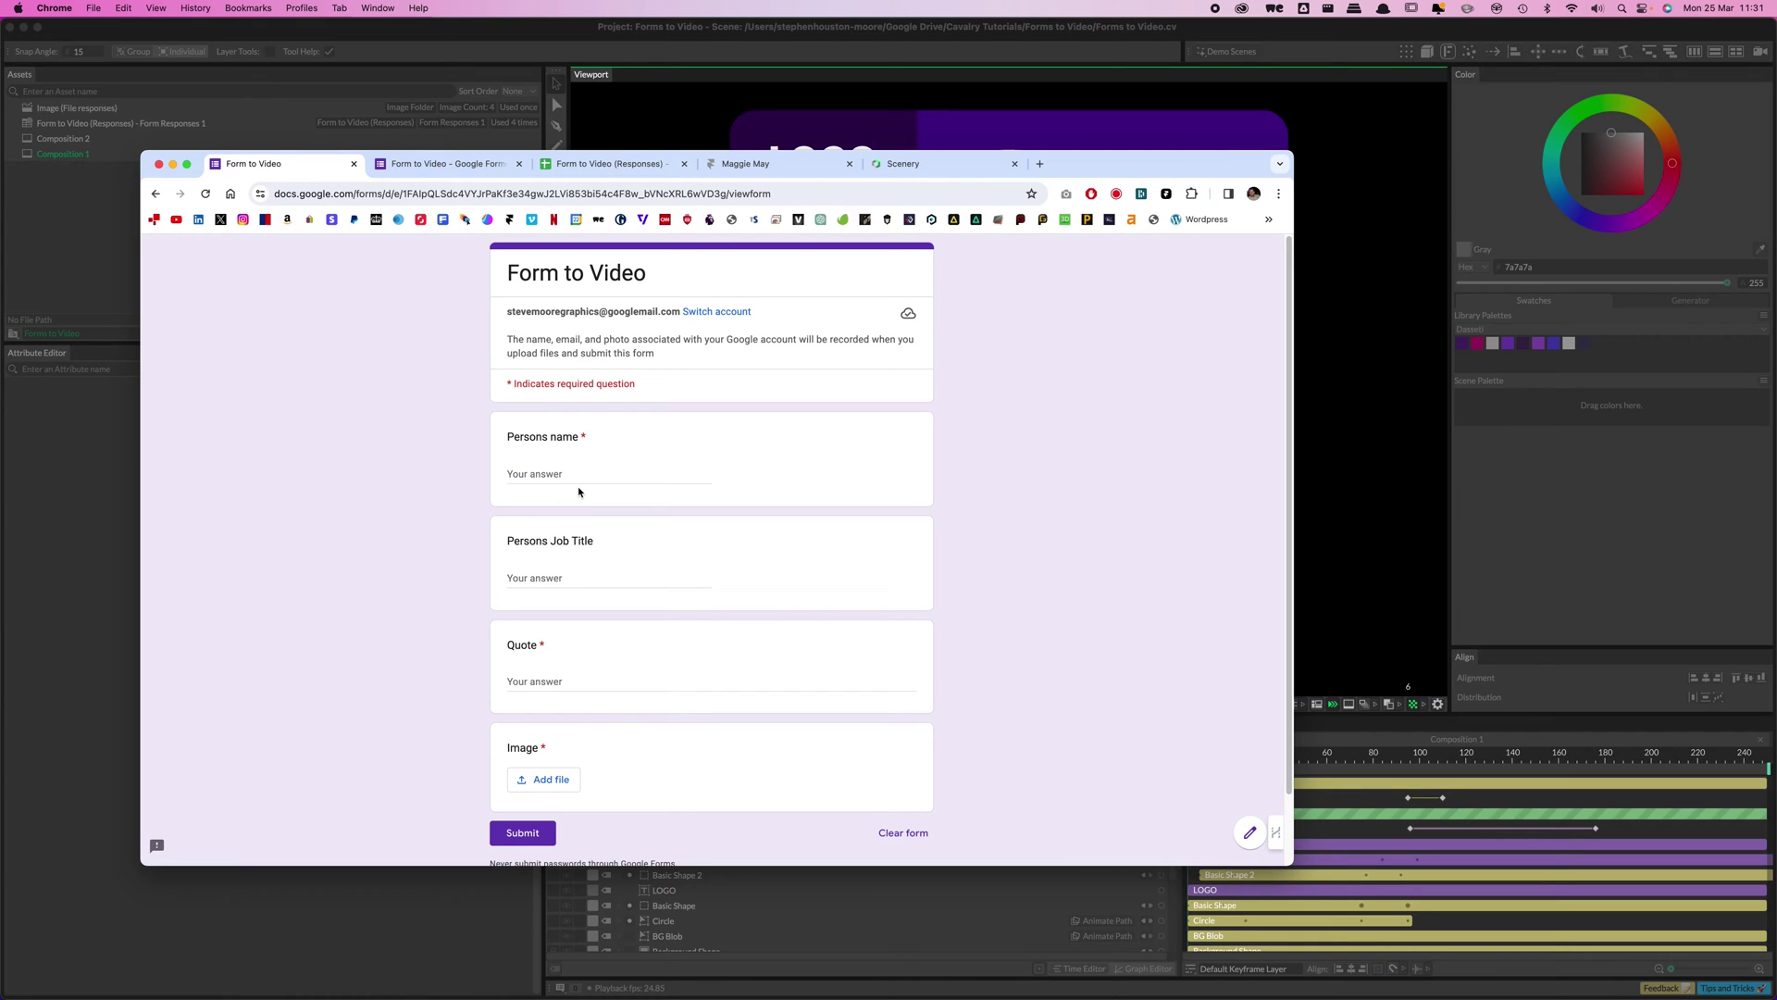
scroll(592, 602, down, 2)
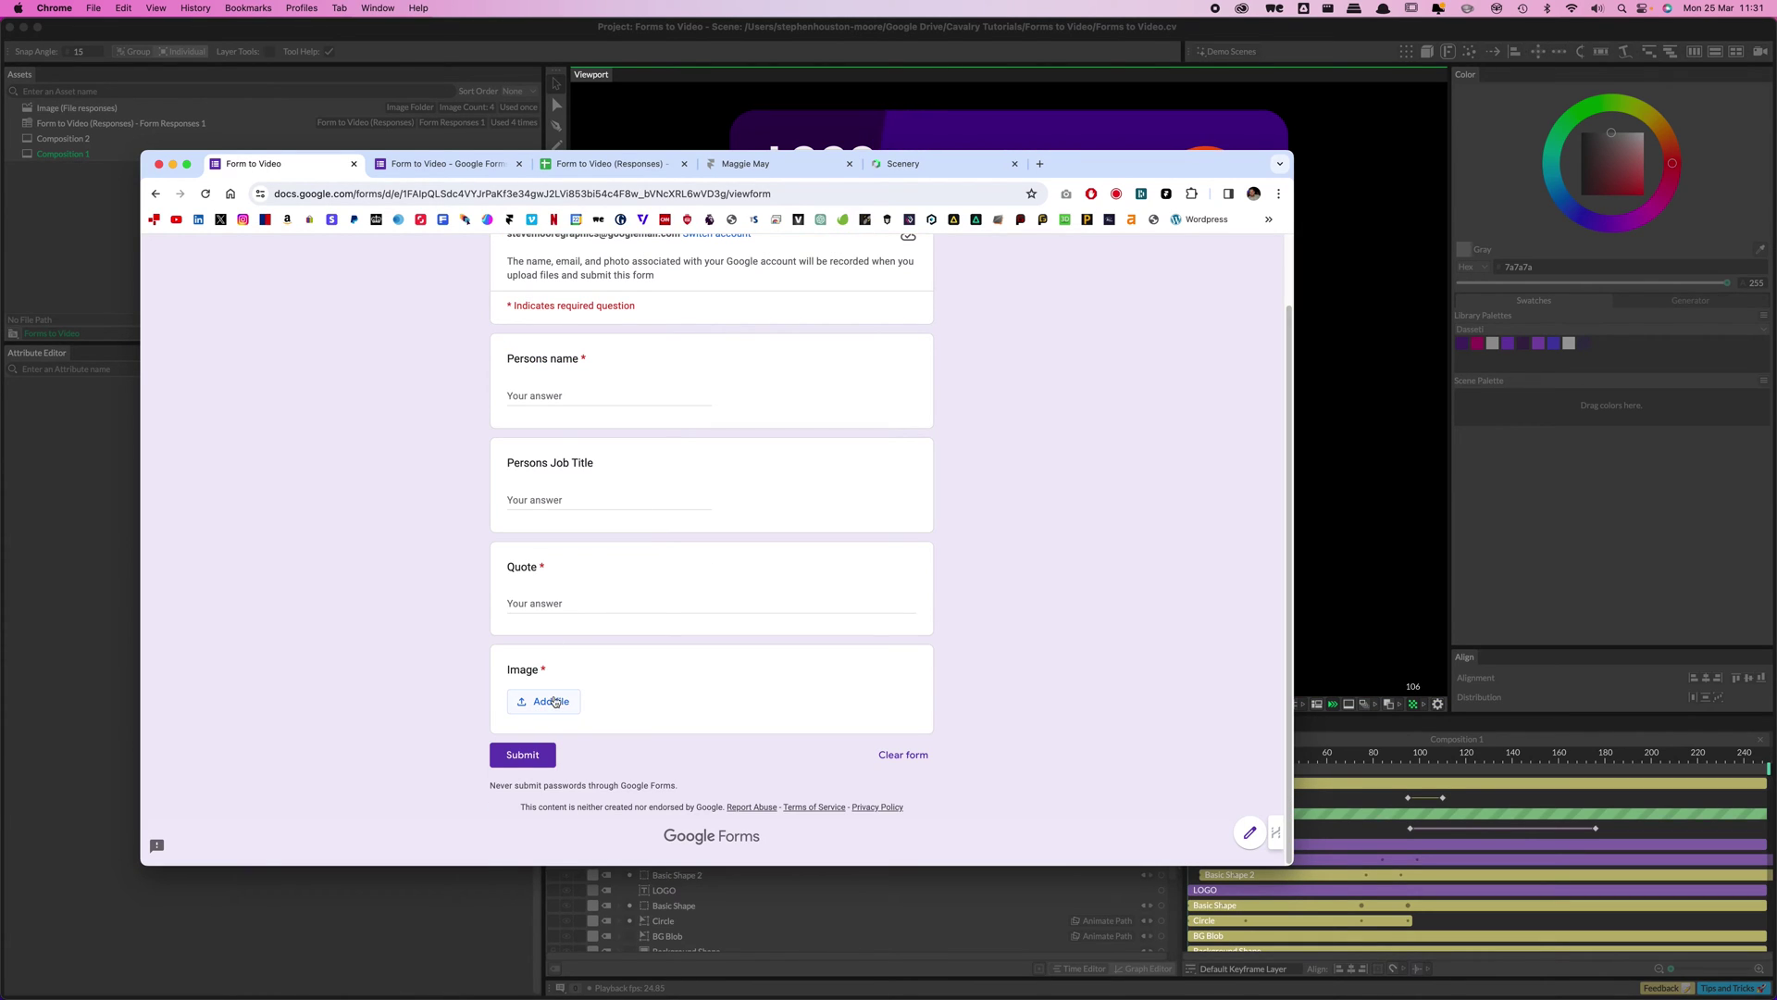
click(109, 550)
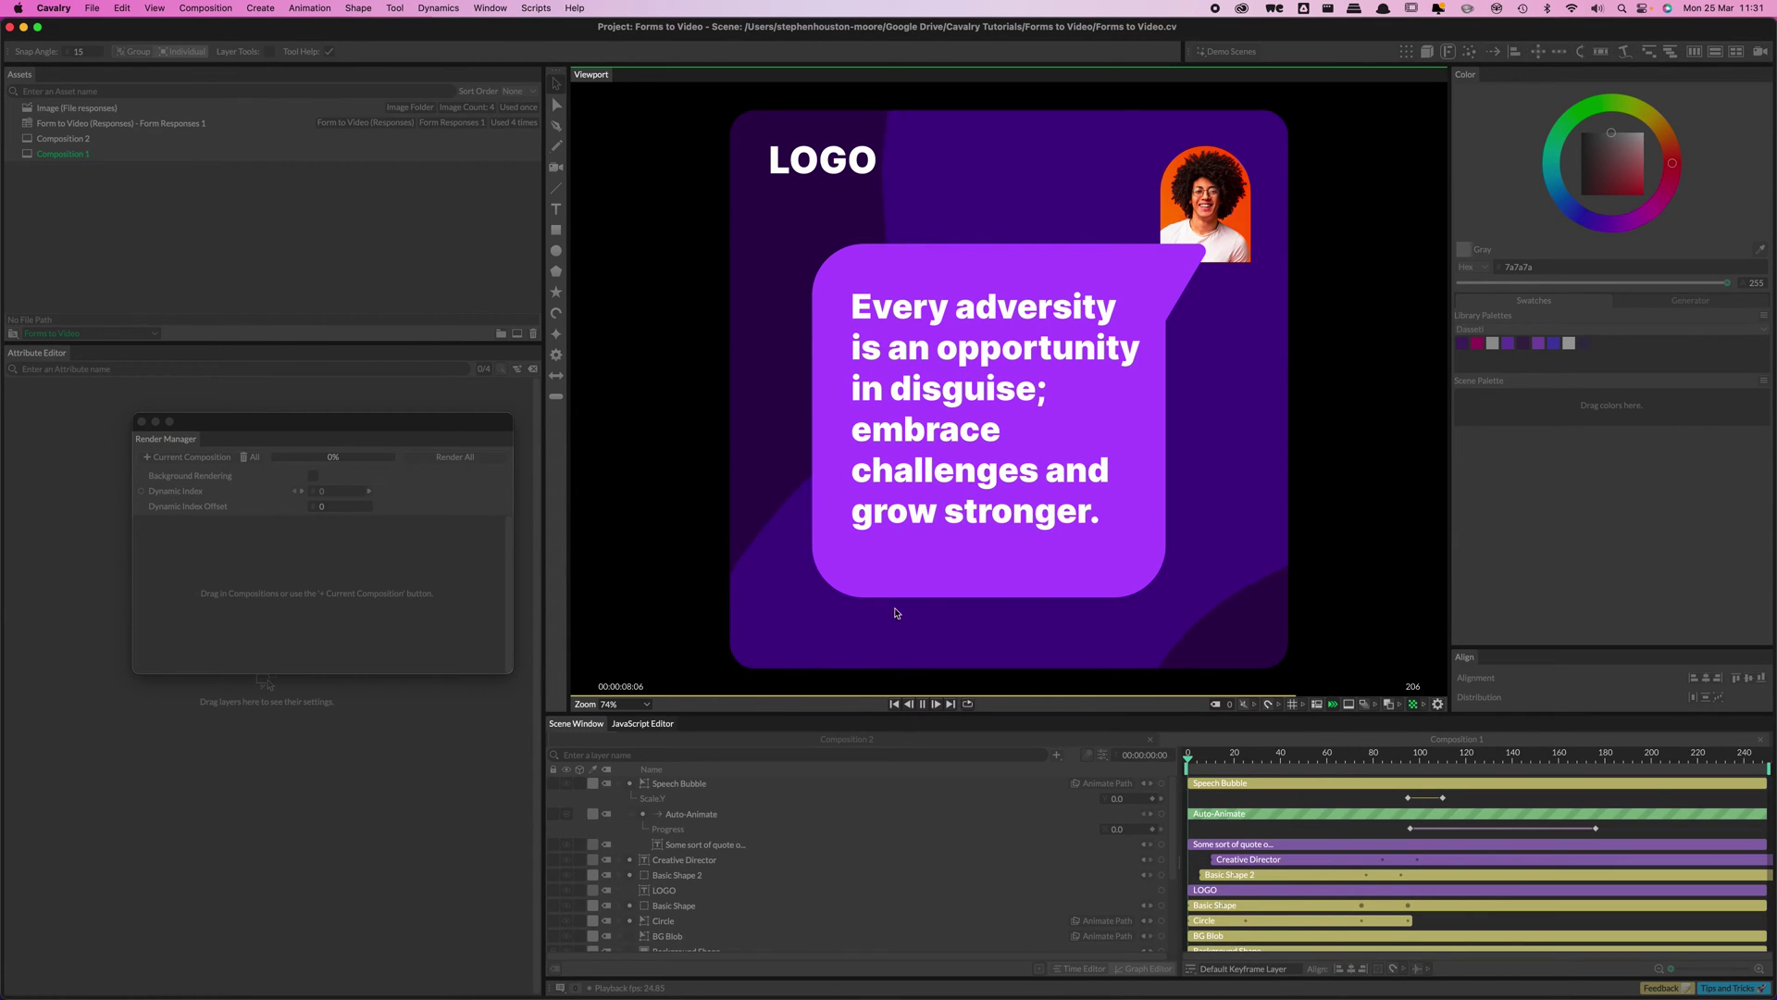
- Set the Render Manager's Dynamic Index Offset to 1 and preview the person's intro at about frame 40
drag(403, 423, 373, 418)
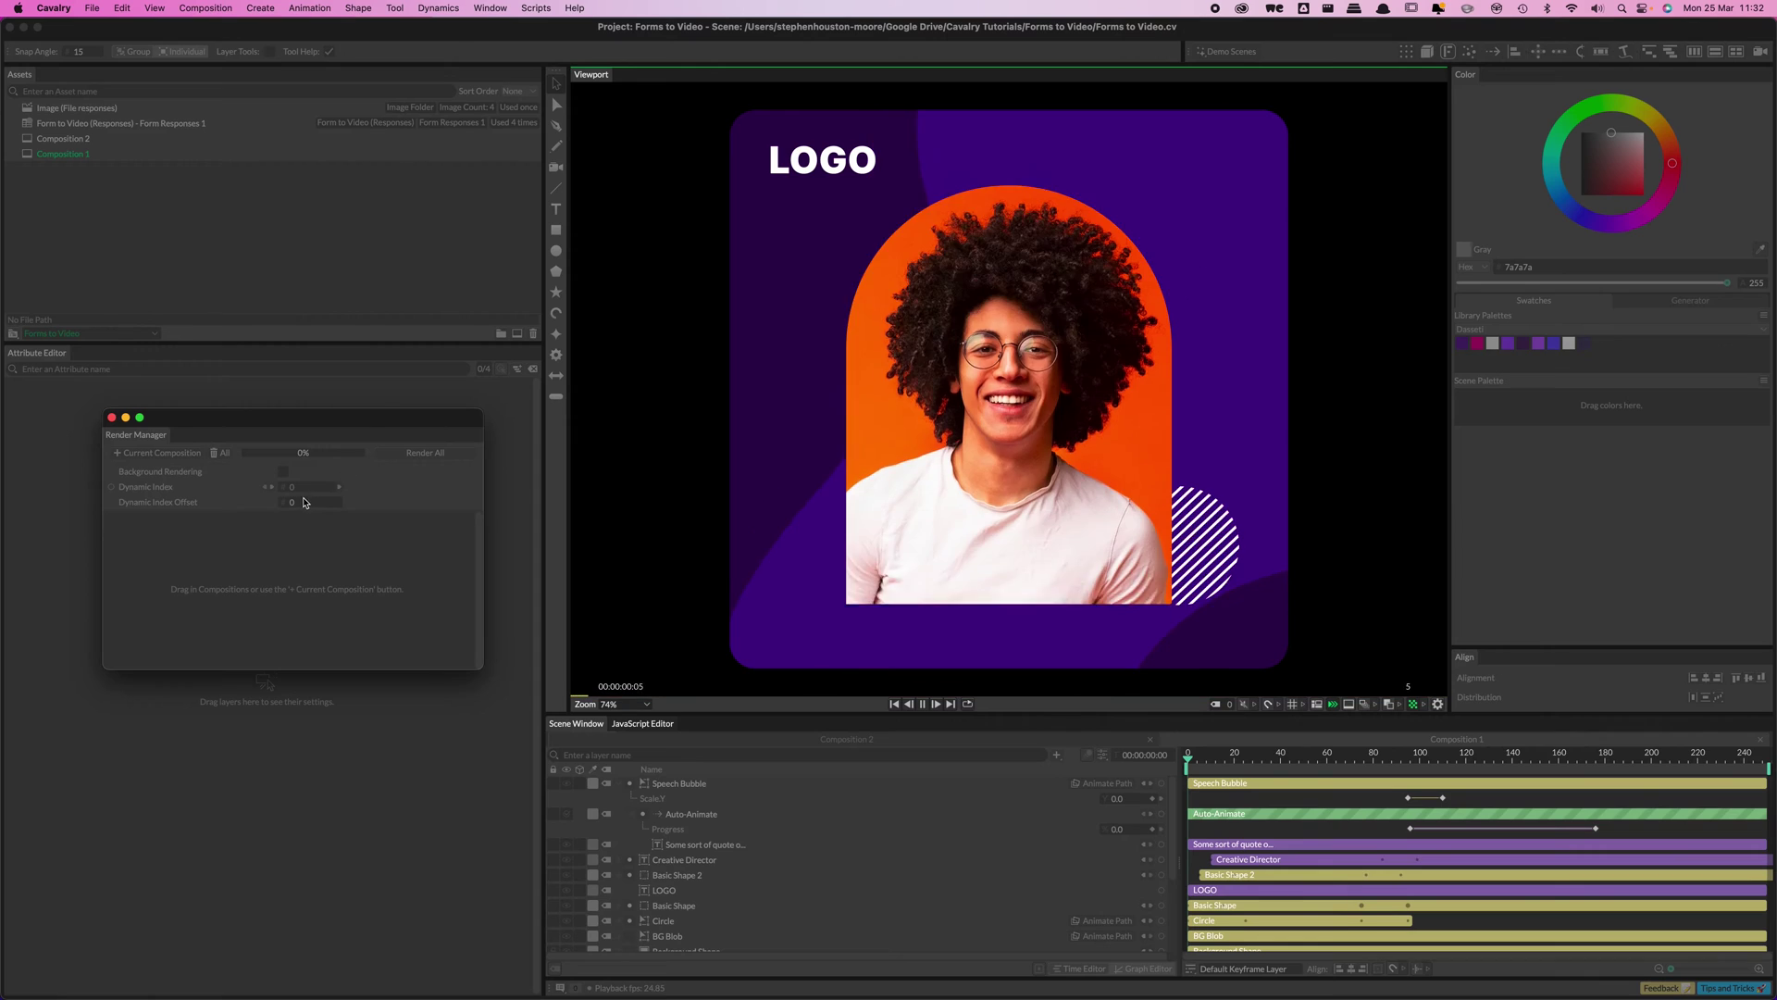
text(1)
key(Return)
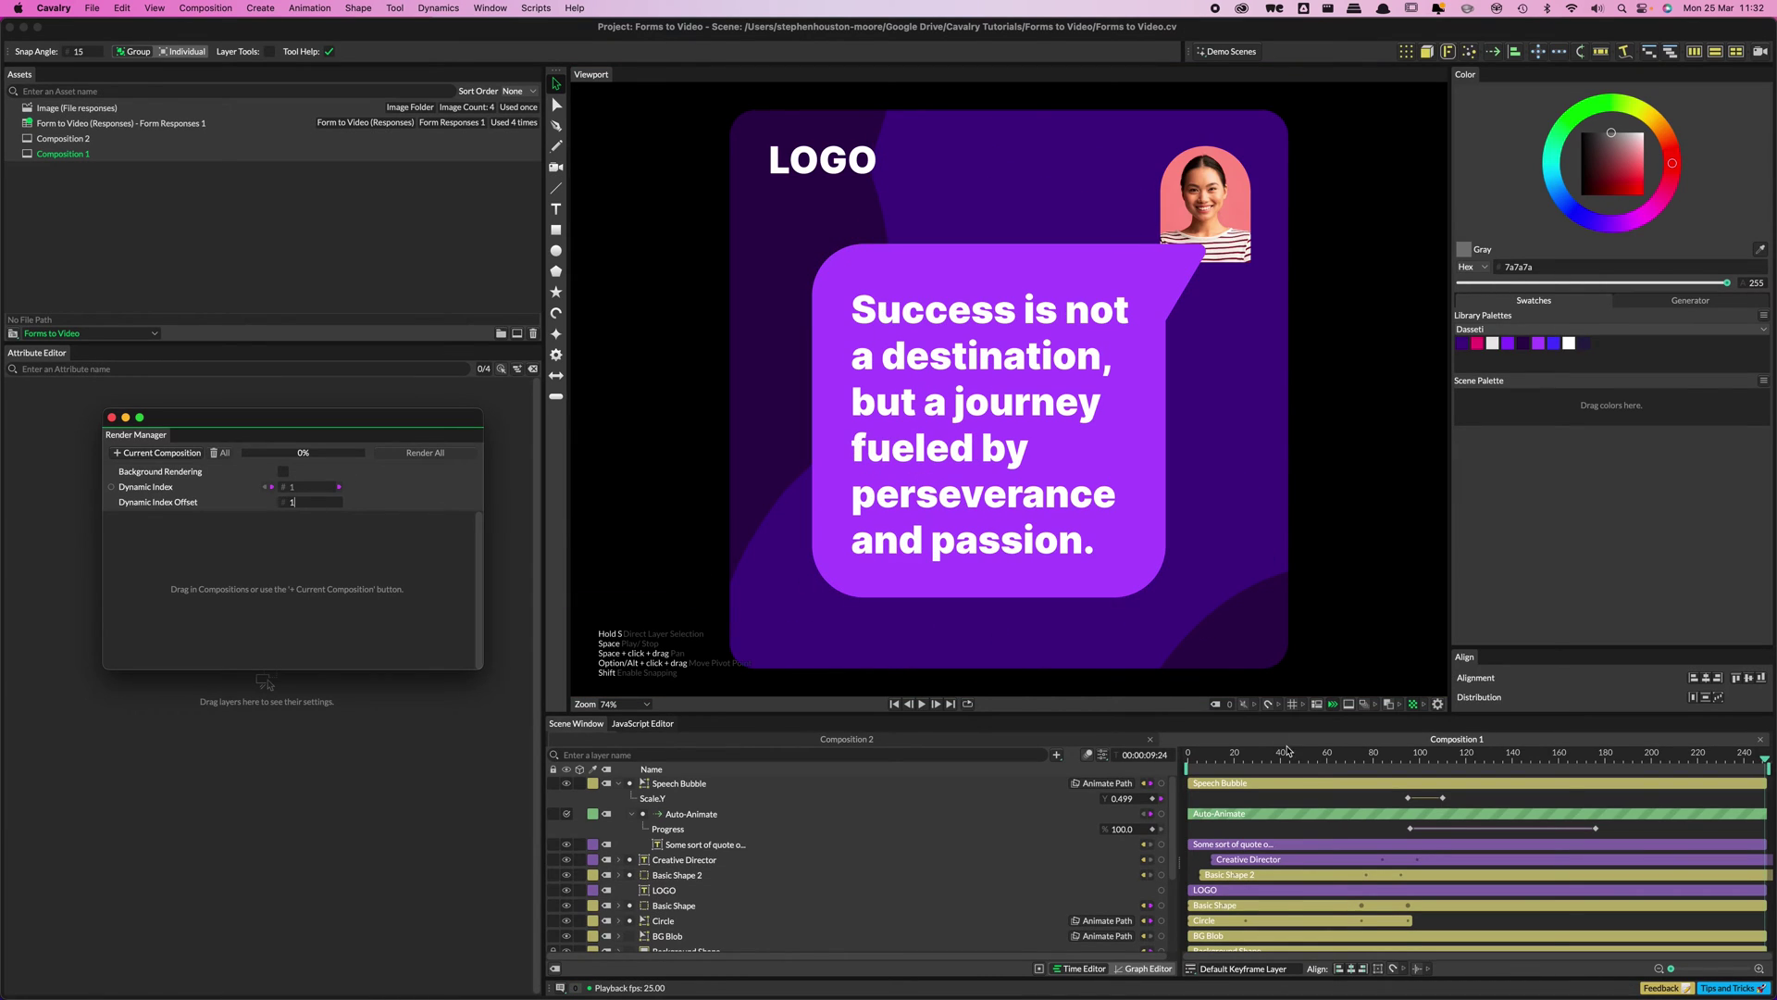
drag(1303, 762, 1280, 764)
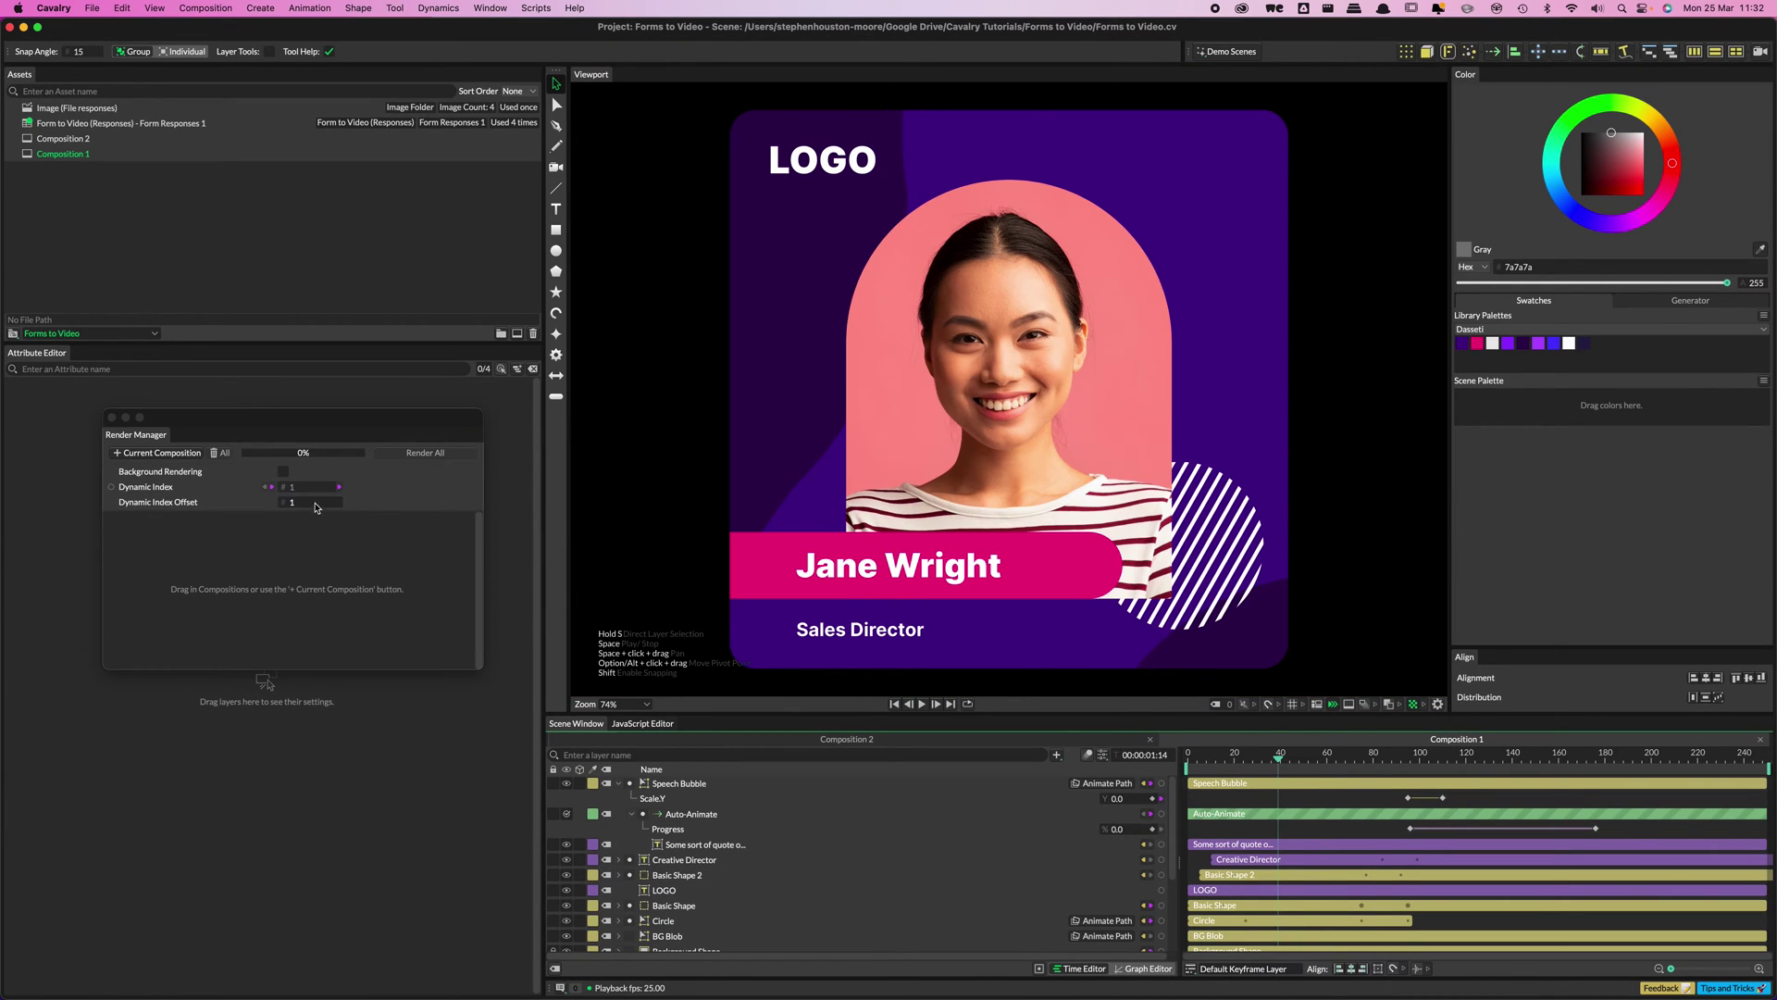
- Set the Dynamic Index Offset in the Render Manager to 2
click(314, 508)
text(2)
key(Return)
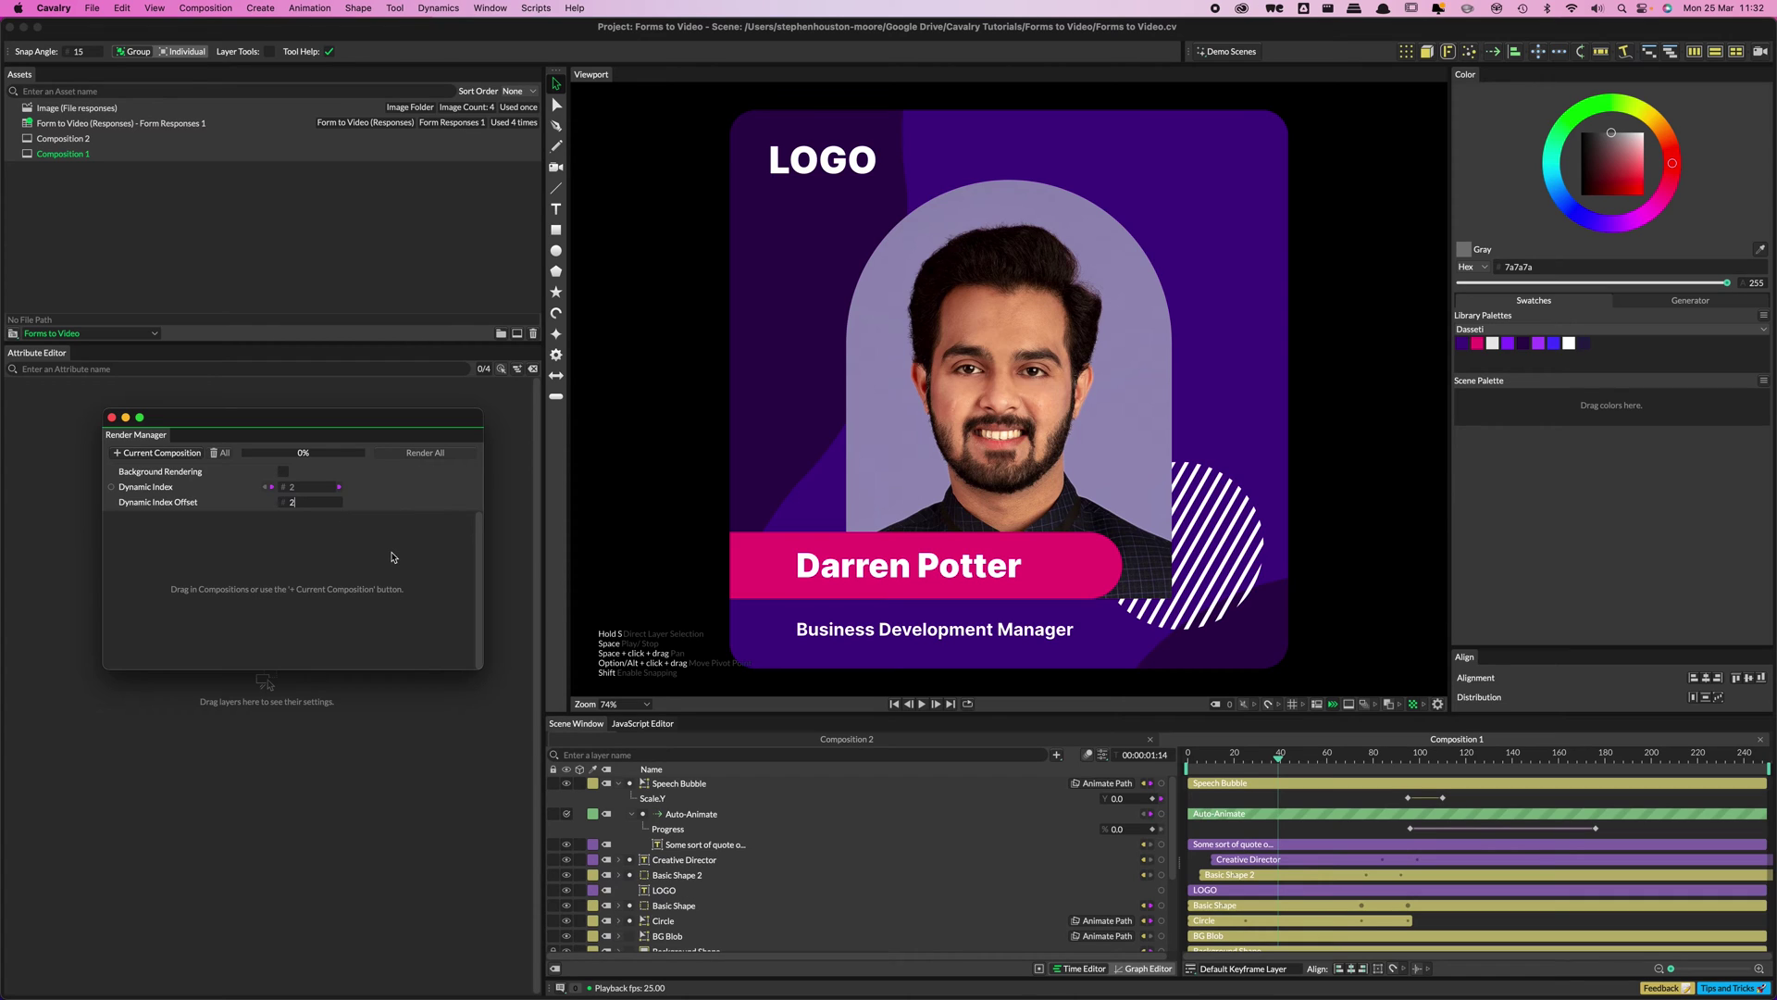
- Check the form's question fields in Chrome, then return to Cavalry and play back Composition 1
key(super+Tab)
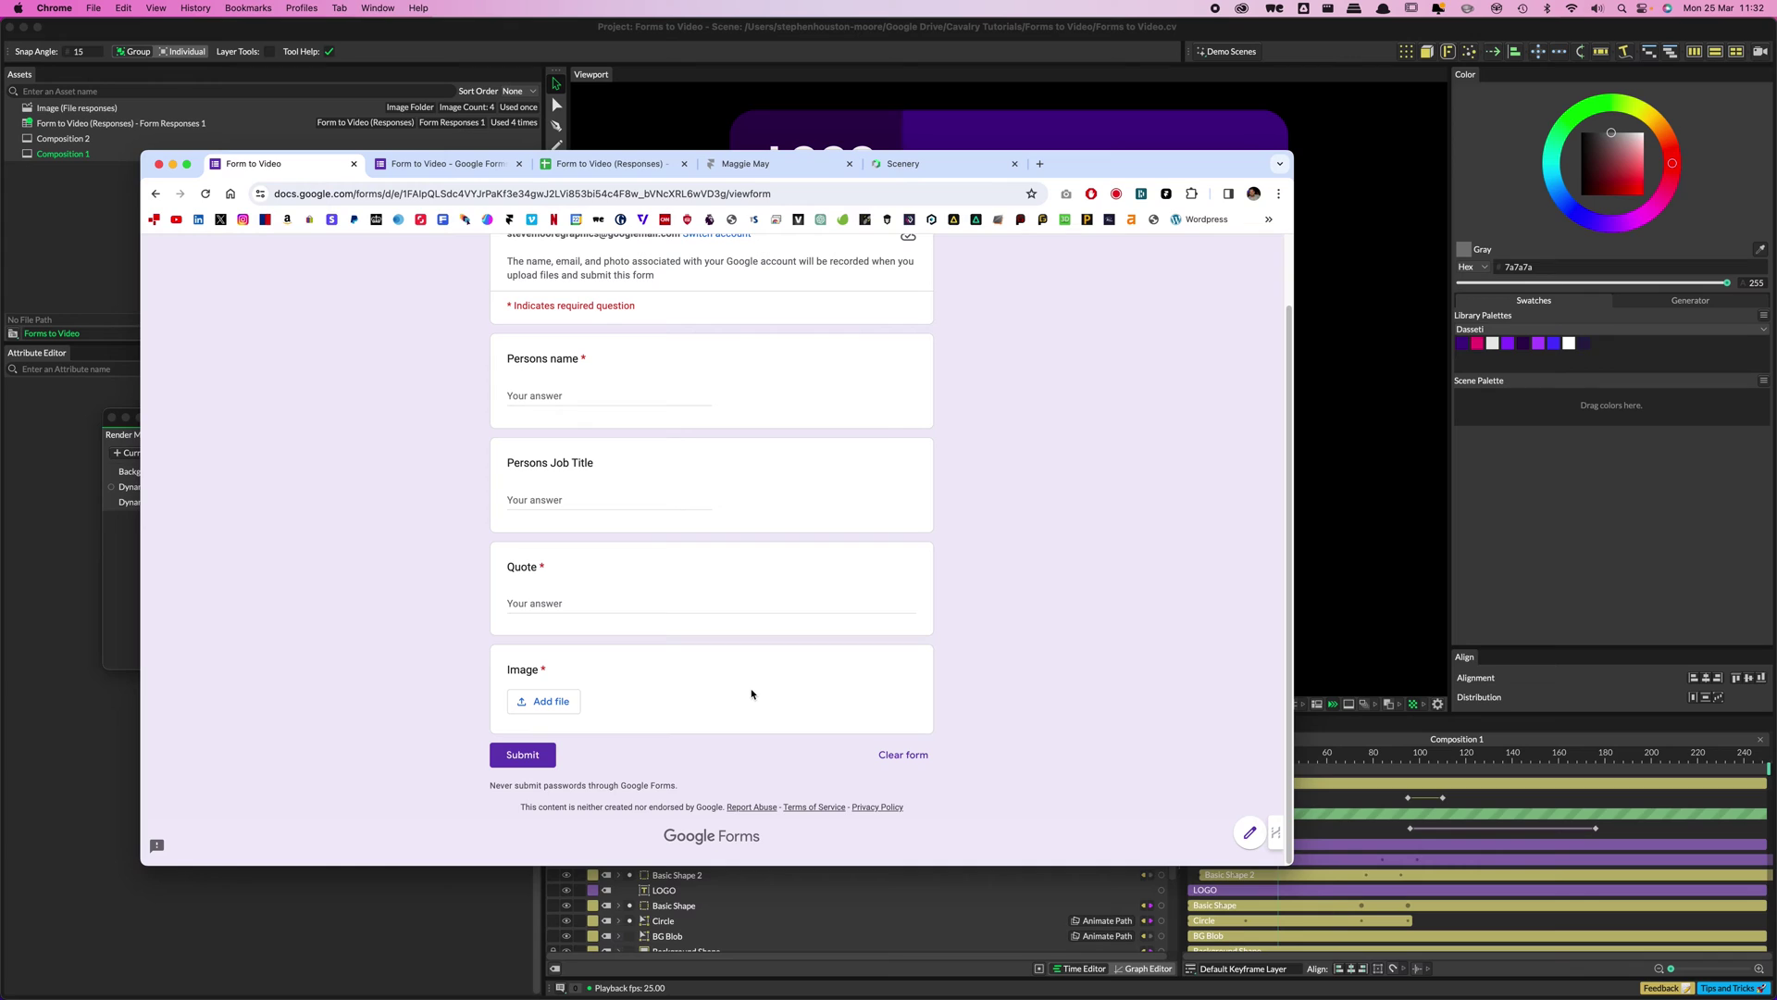
click(136, 701)
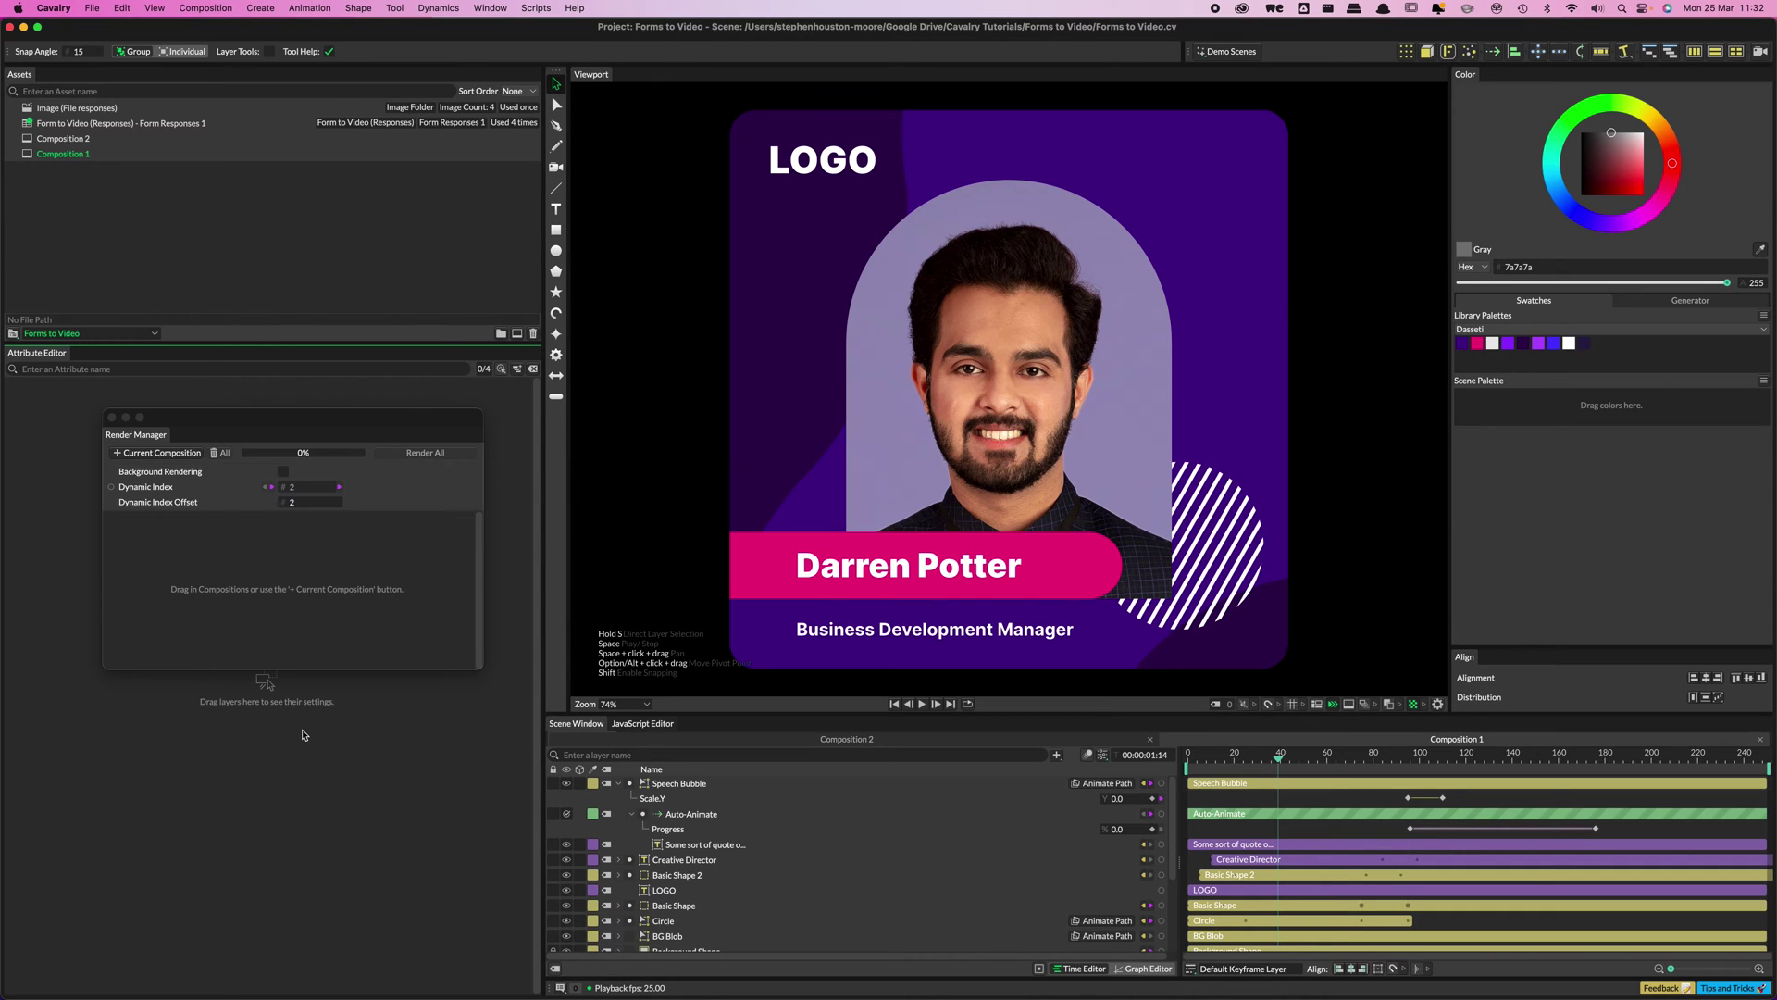
key(space)
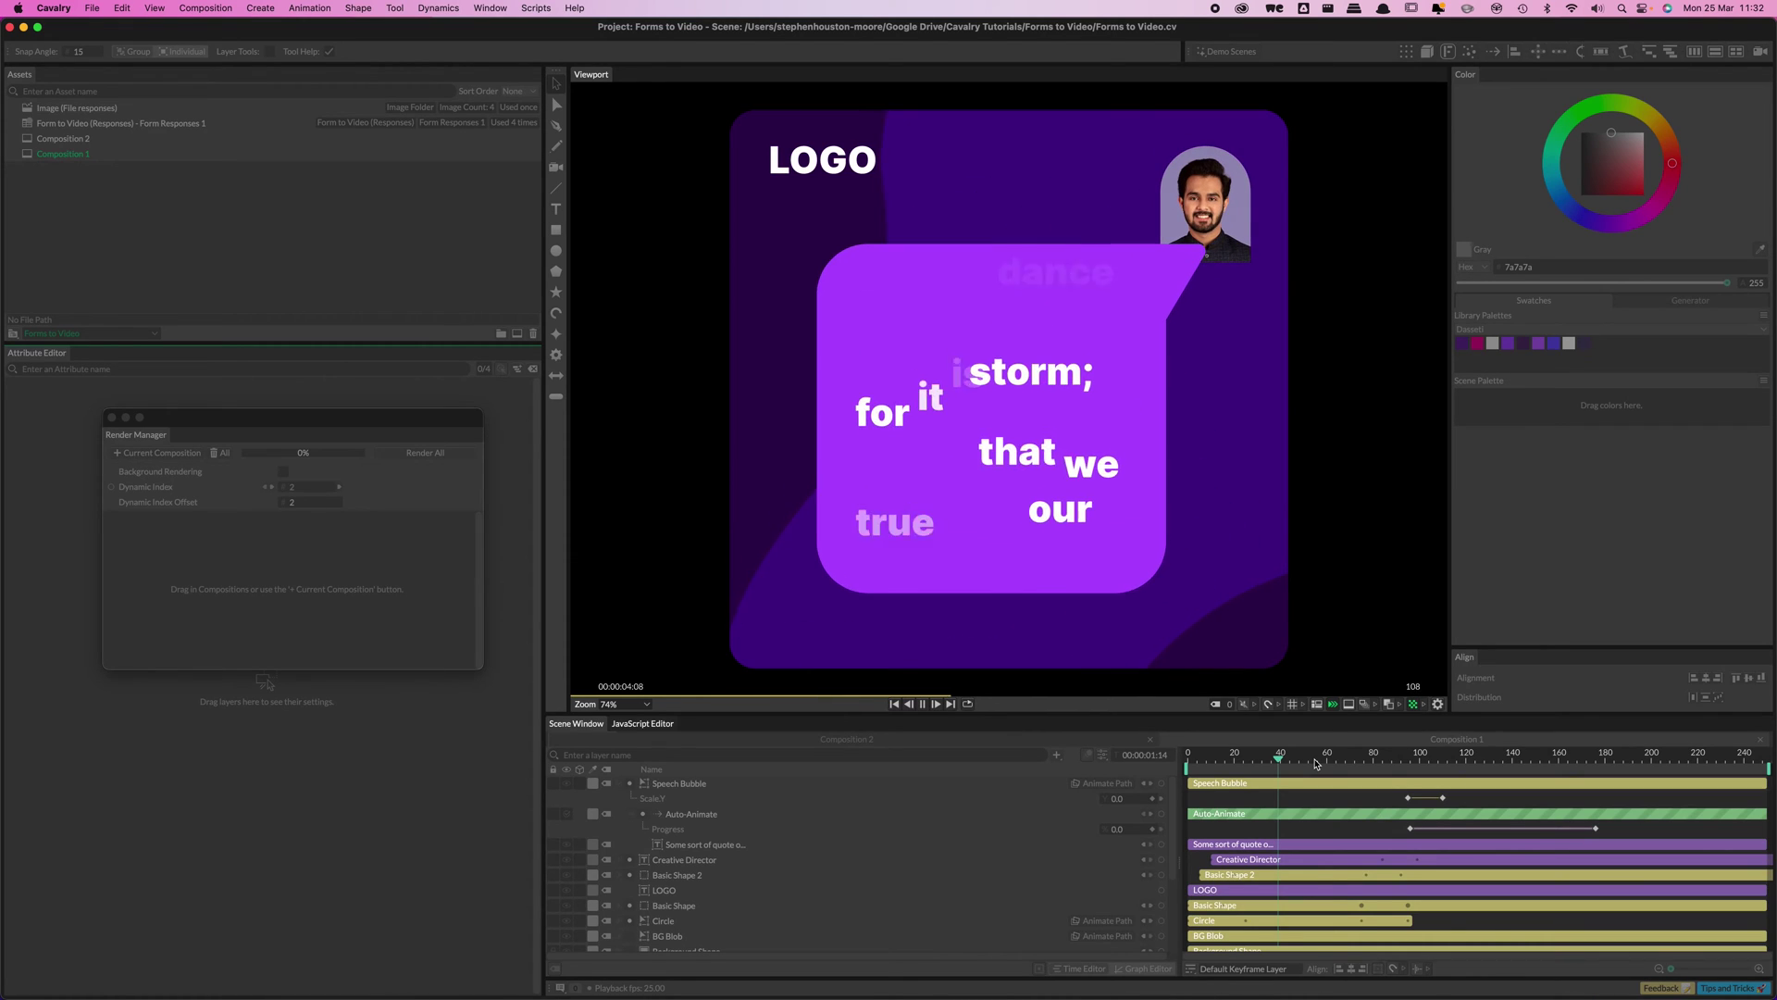
- Switch to Chrome, open the form linked from the Create Quote Post card on the Framer page, and return to Cavalry
key(super+Tab)
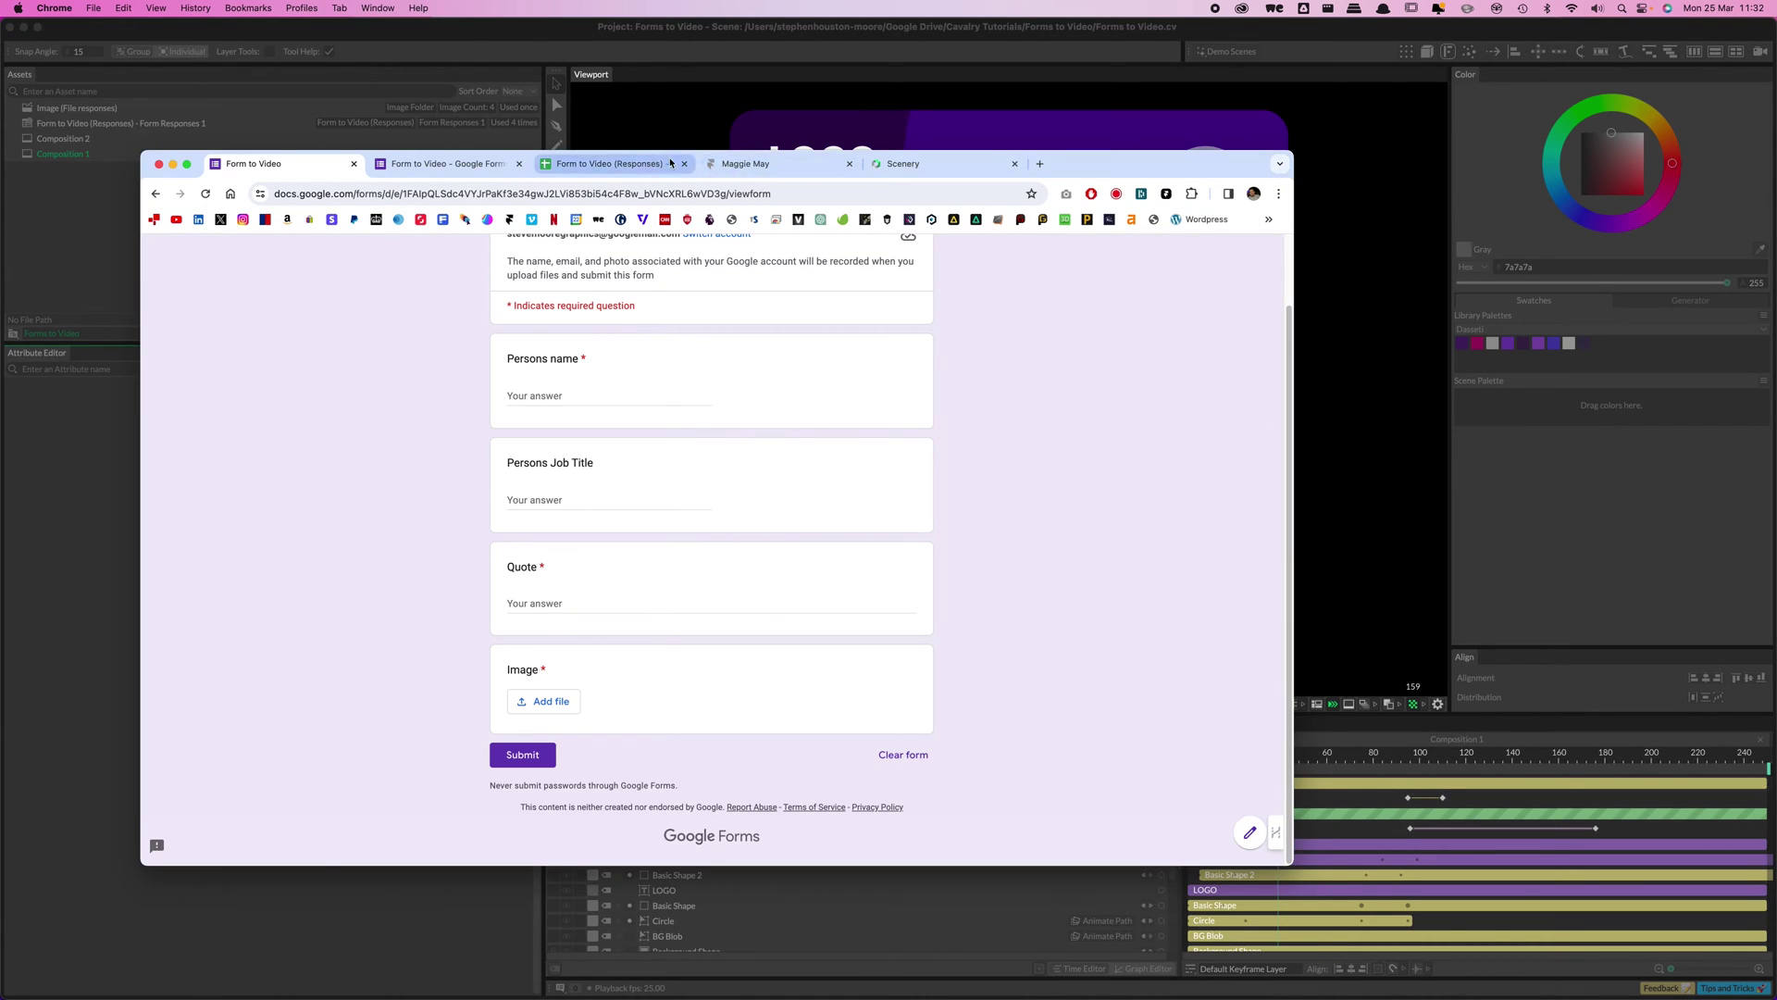
click(765, 165)
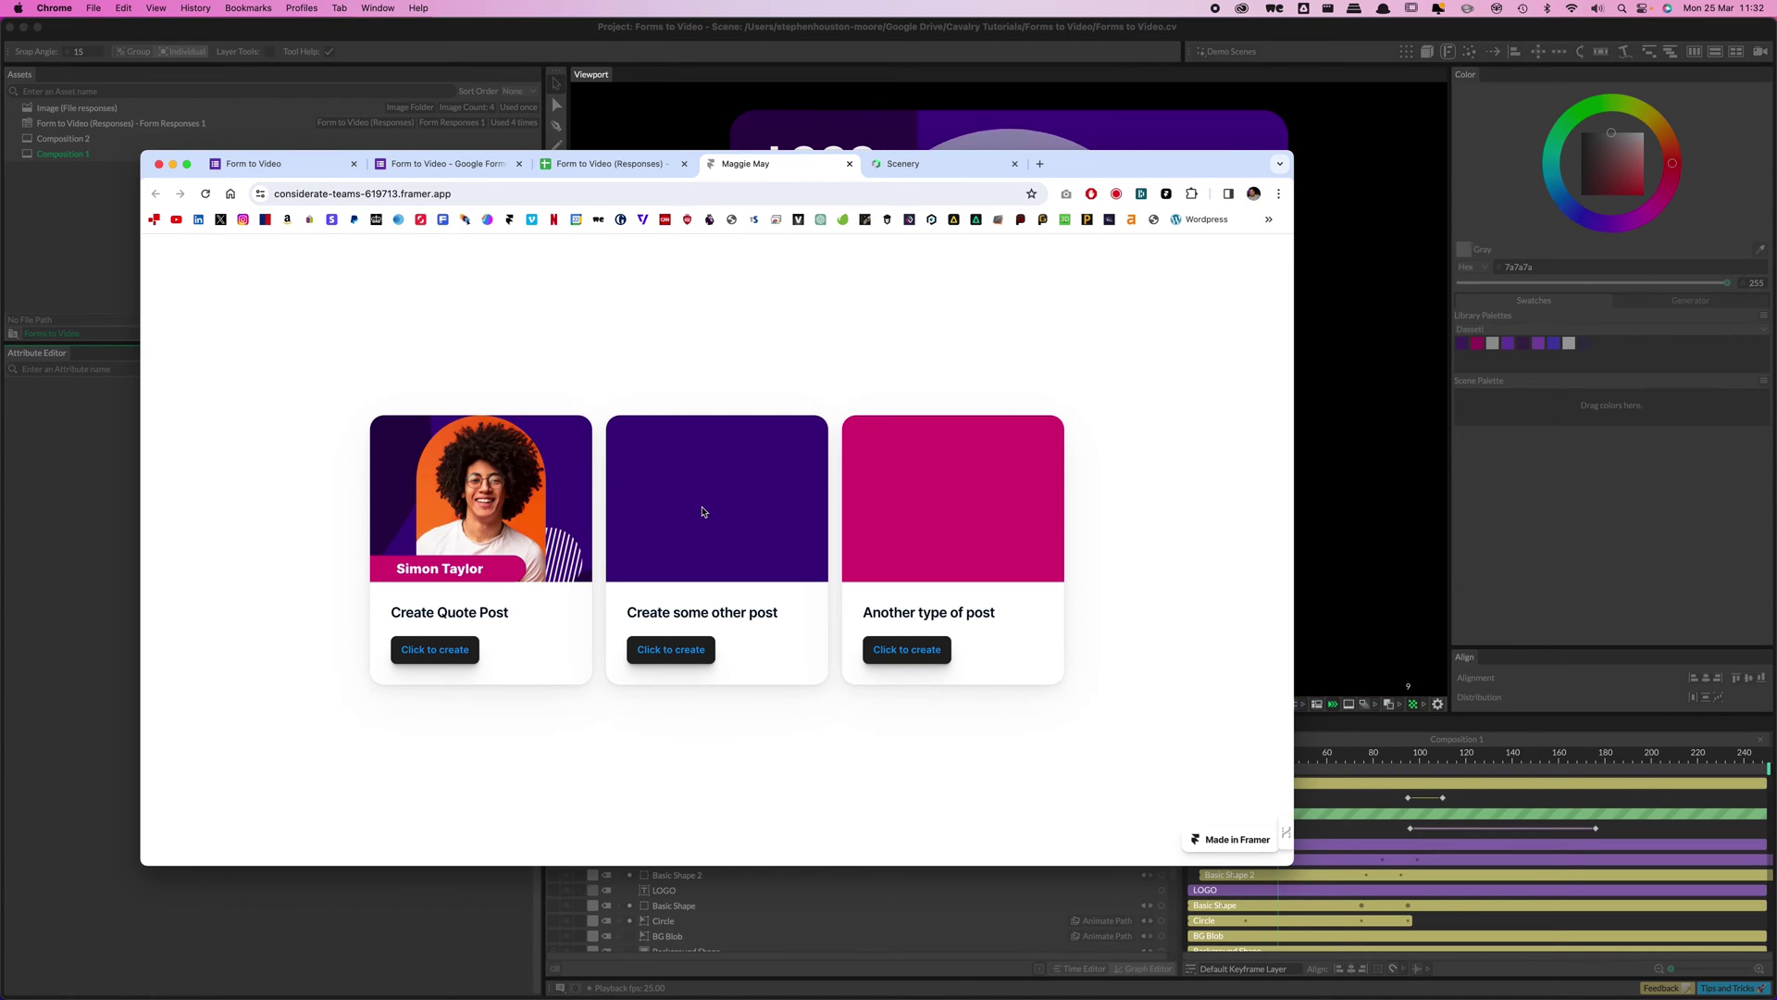
click(453, 648)
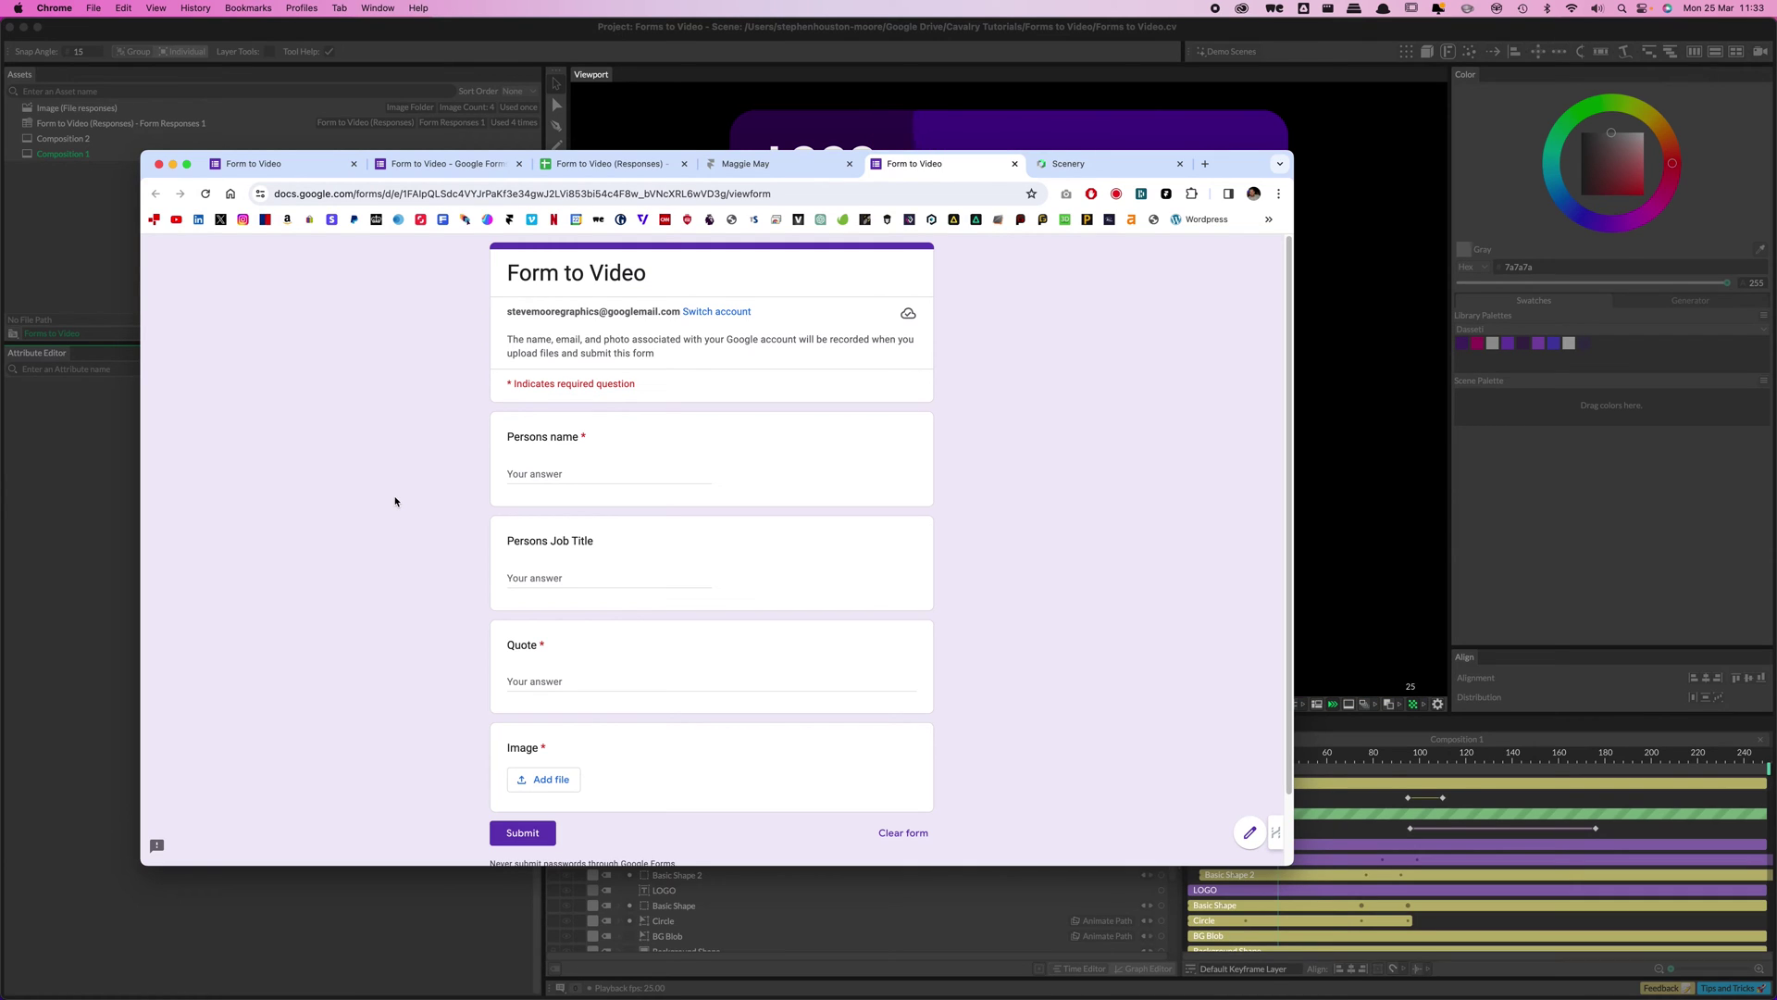
click(772, 167)
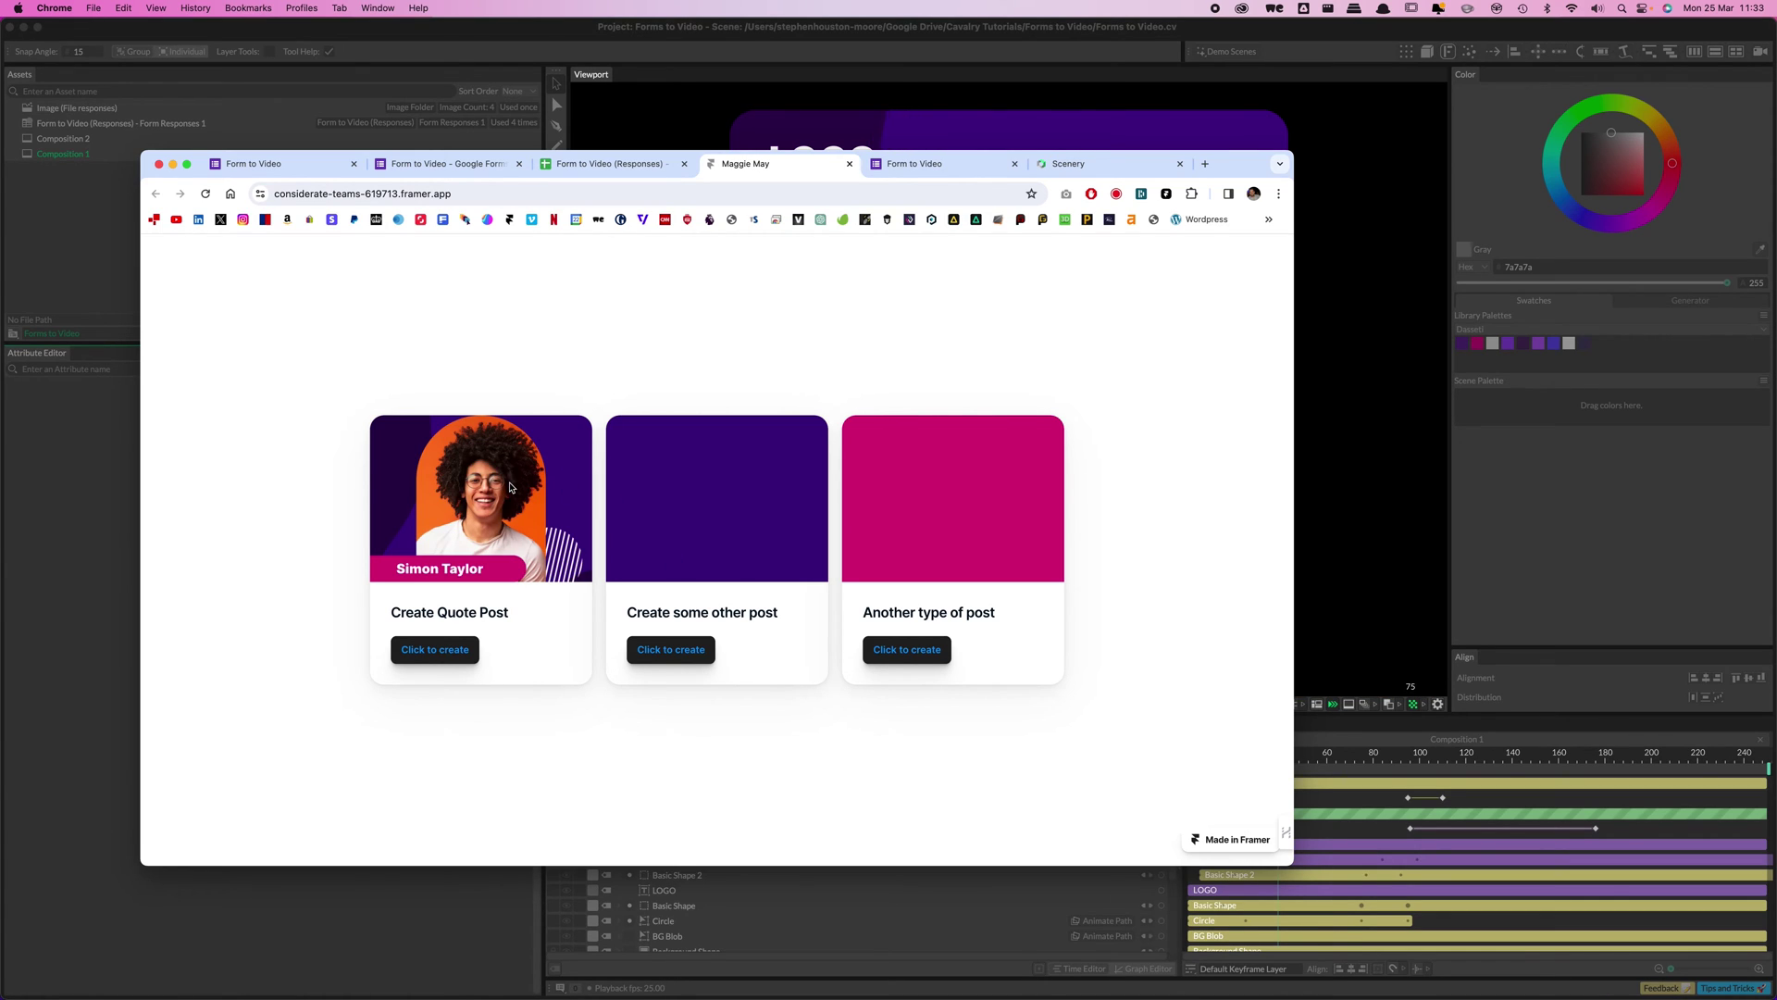
click(87, 449)
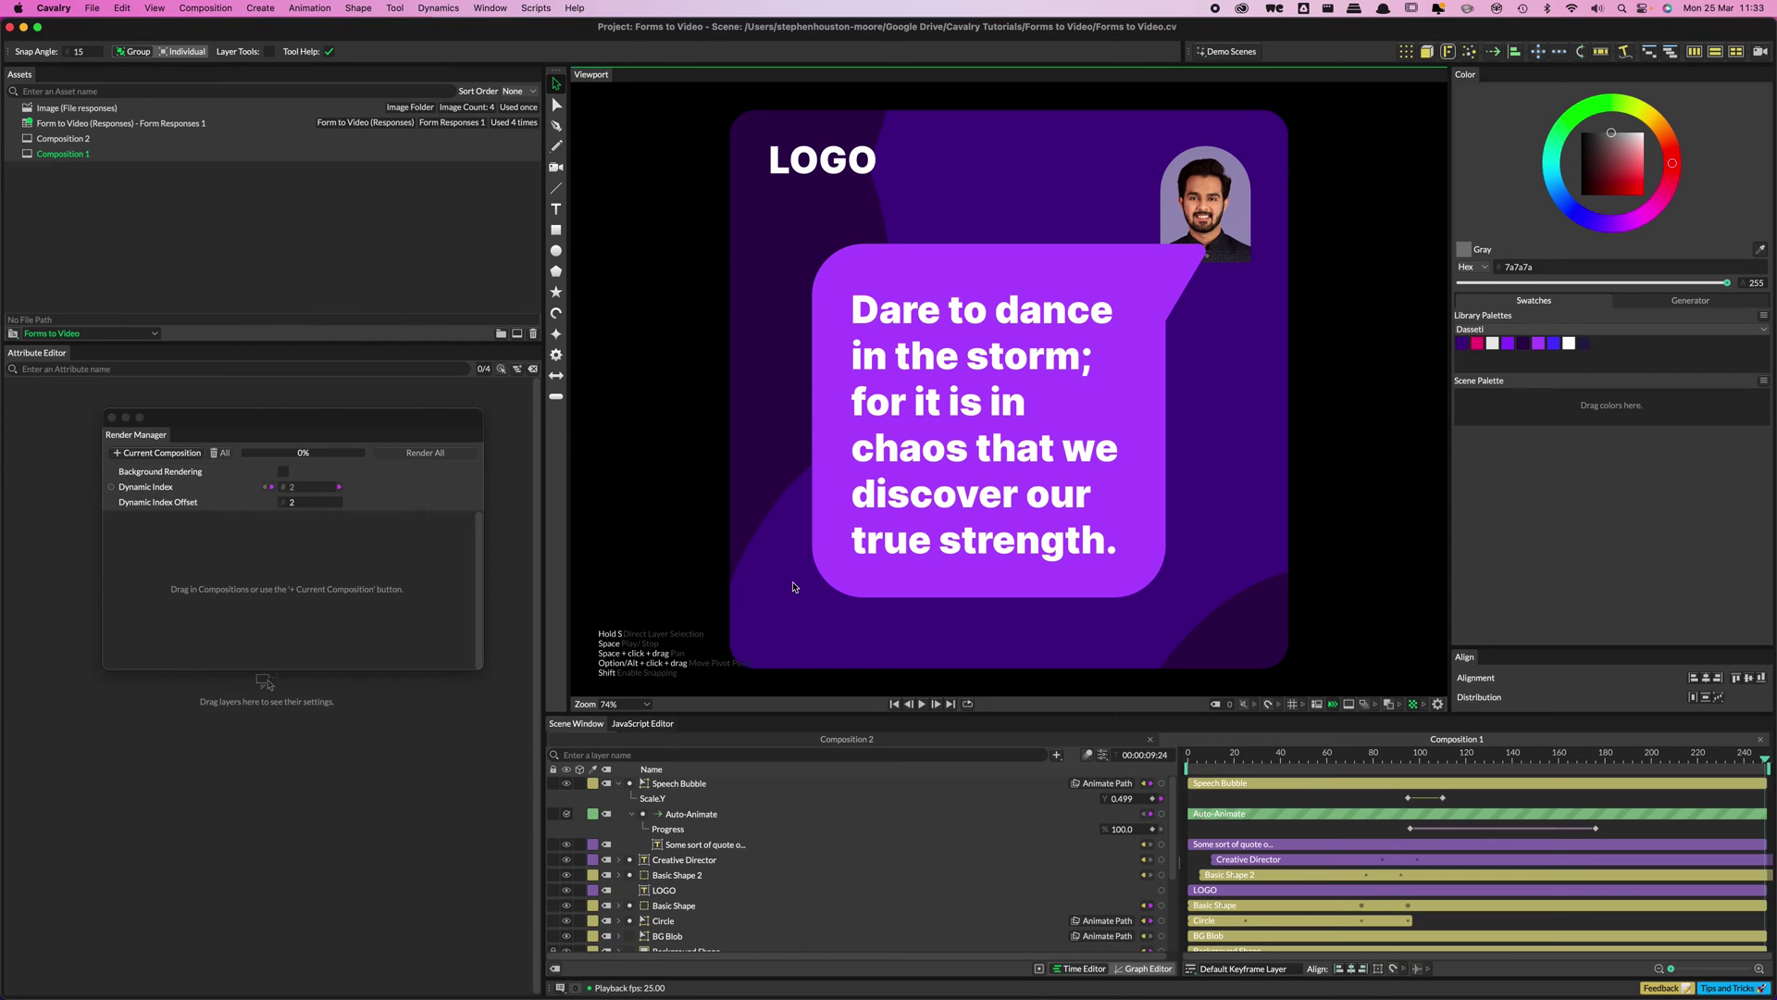
- Switch to Chrome, view the Tools page of the Scenery site, and return to Cavalry
key(super+Tab)
click(850, 525)
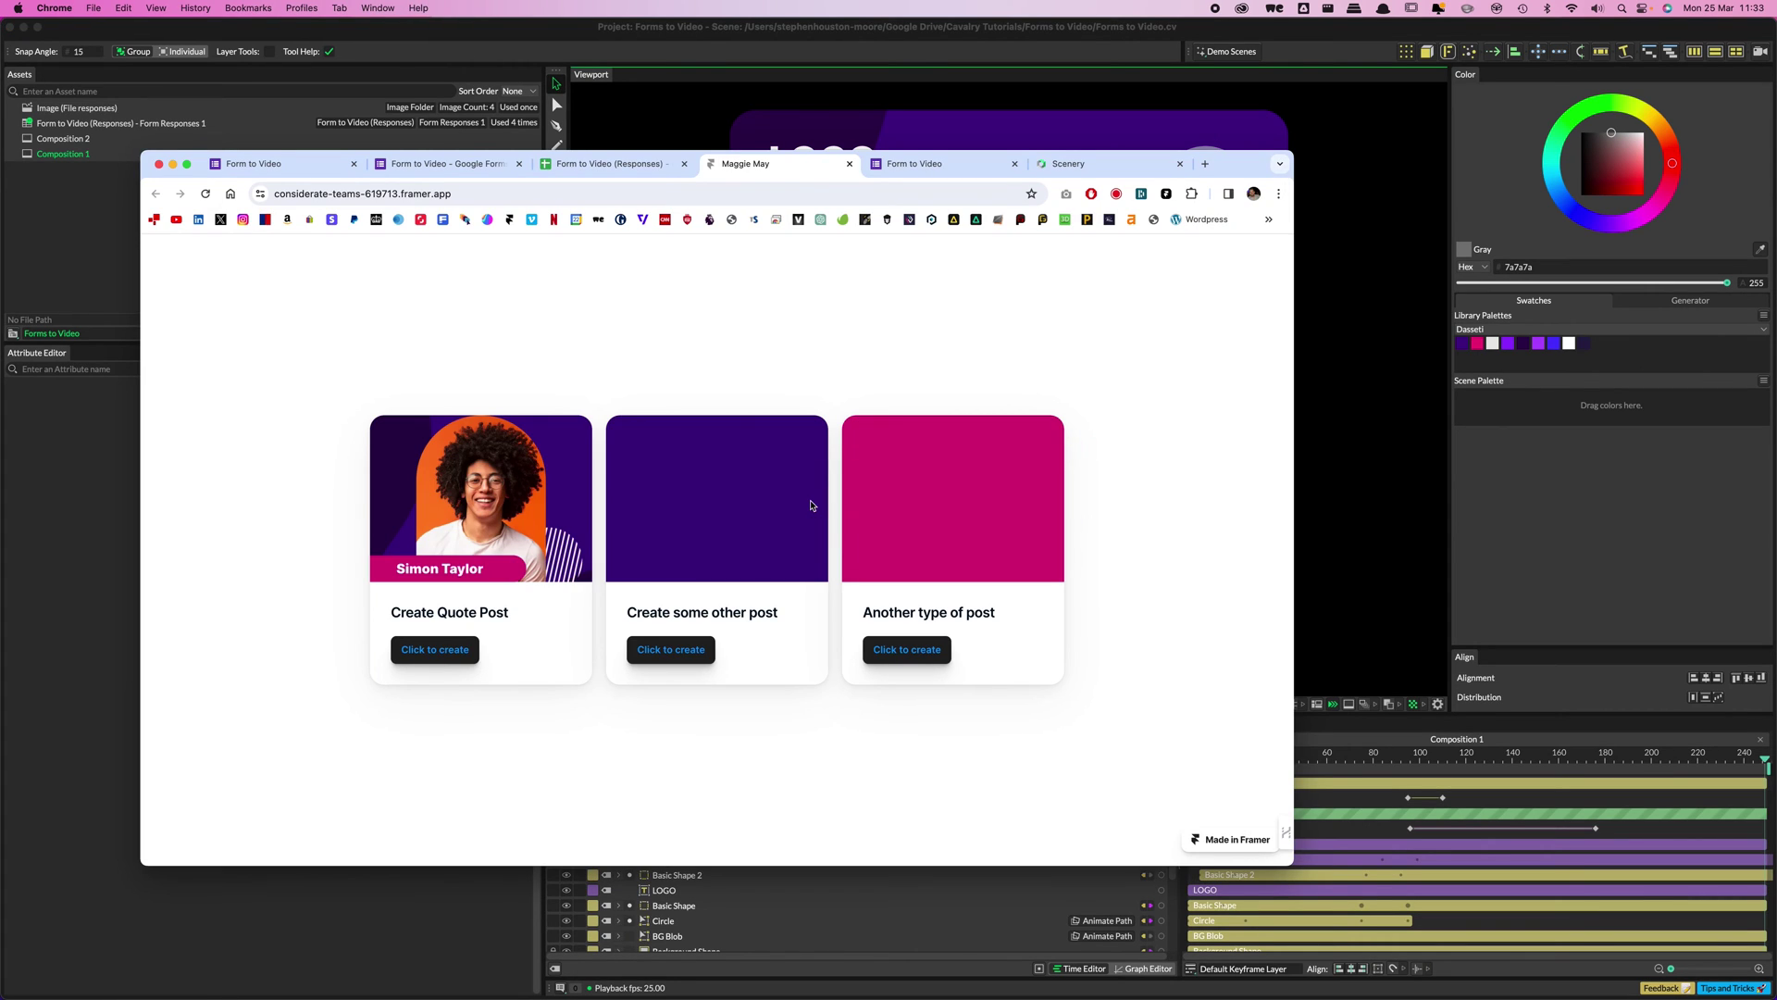
click(1065, 165)
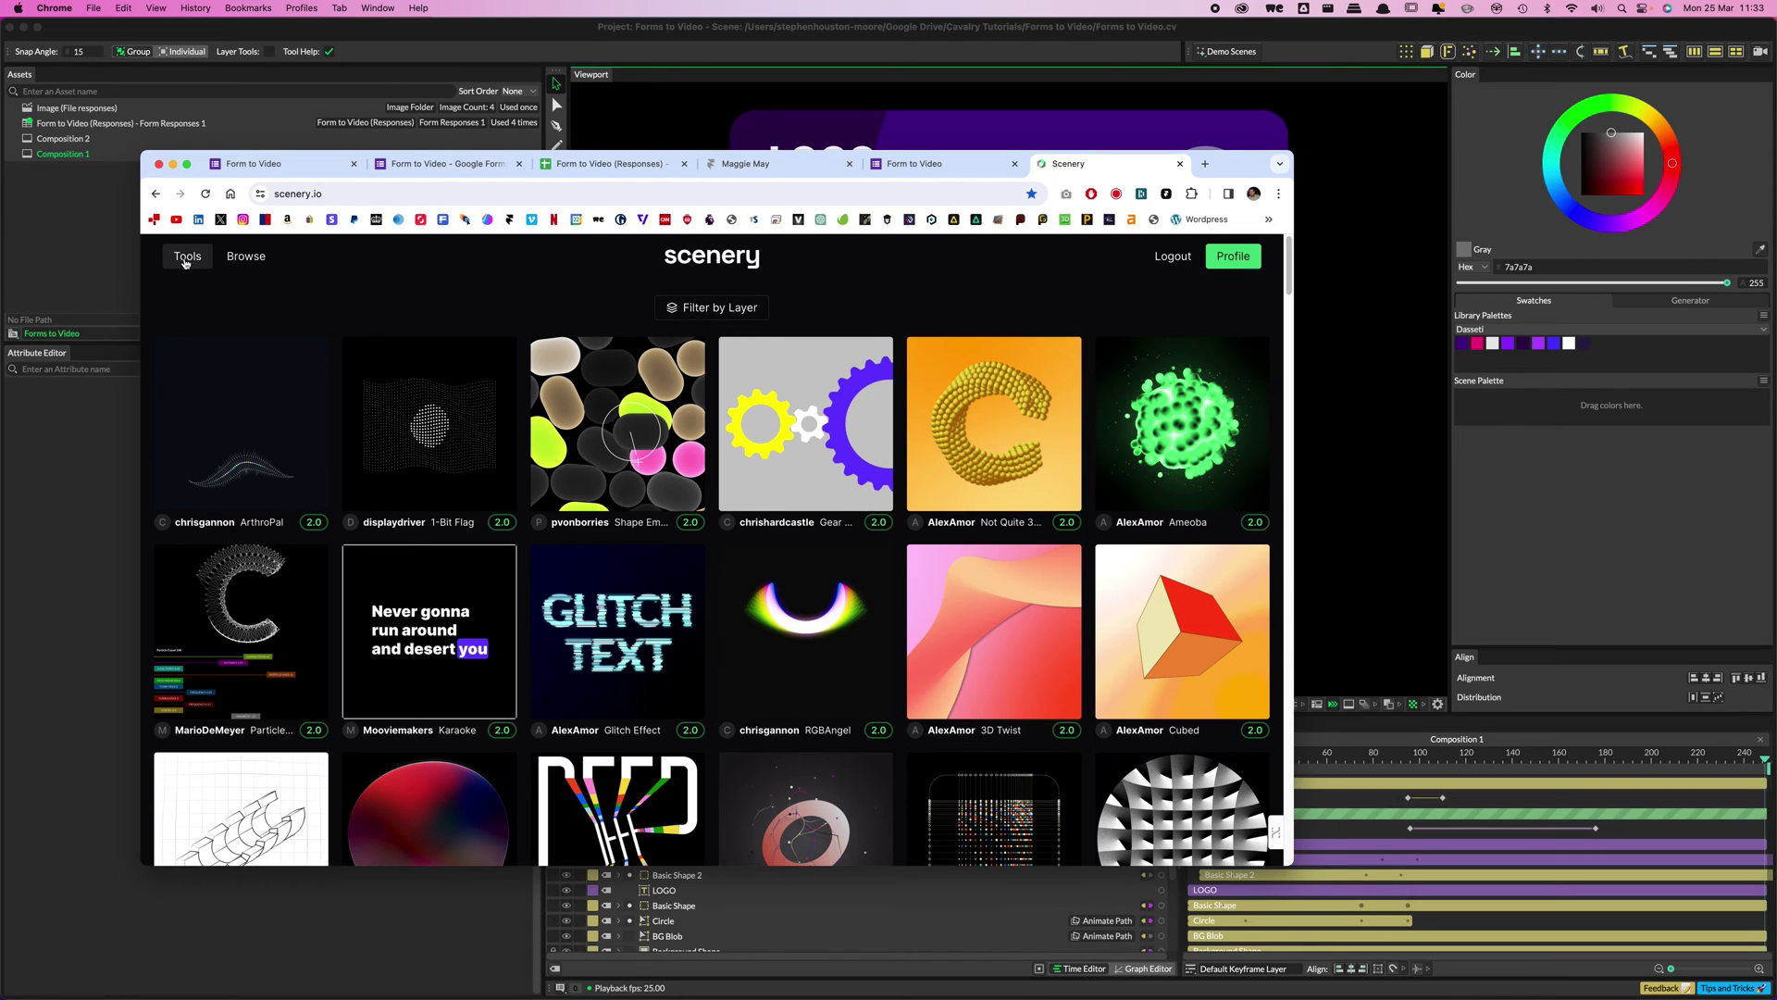
click(185, 258)
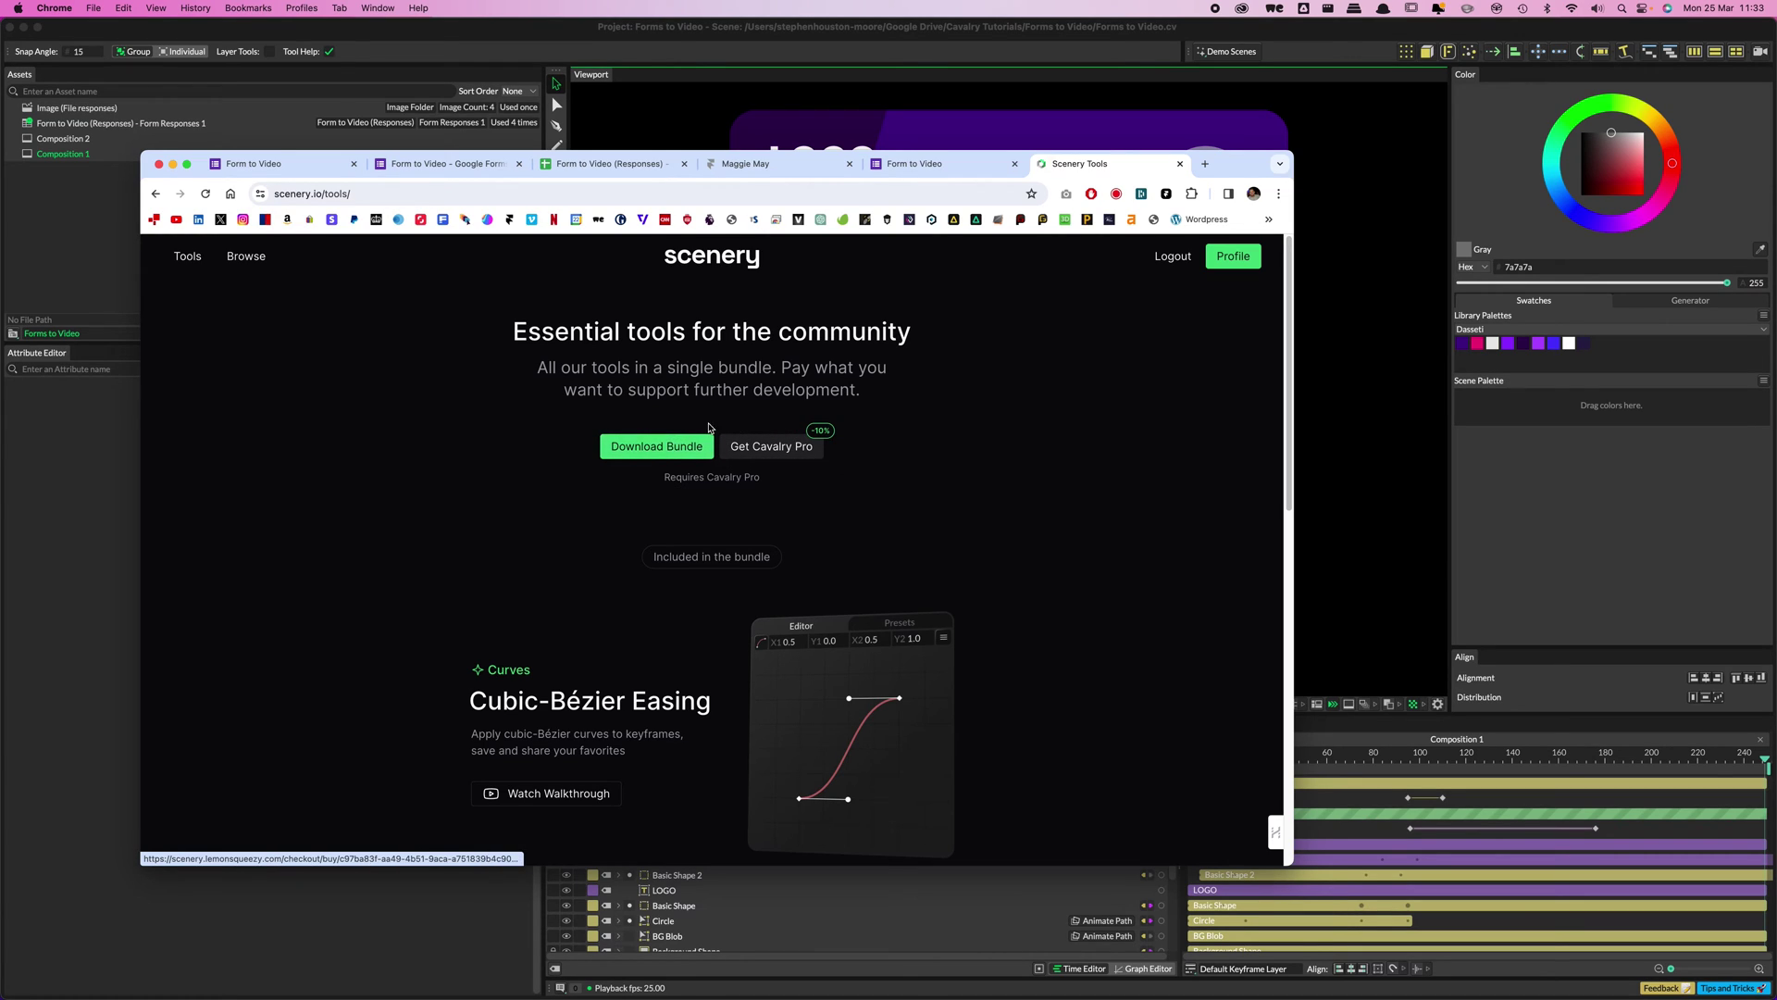
click(60, 473)
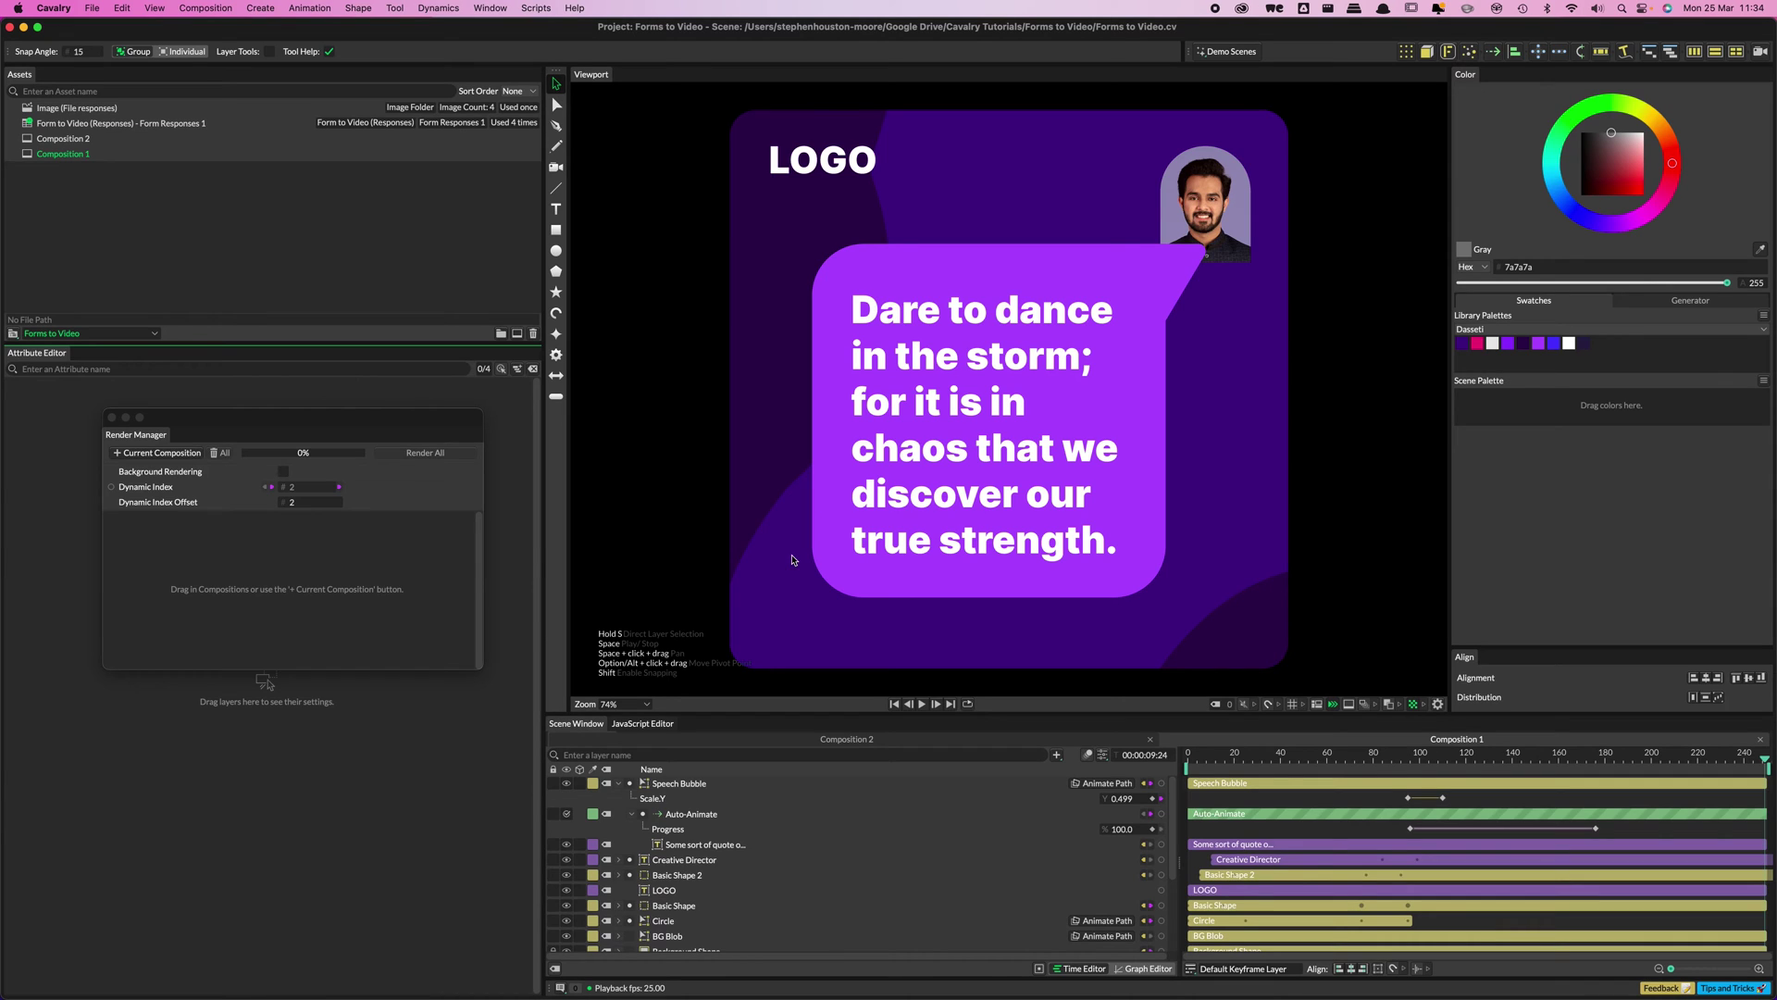
- Scrub Composition 1 back to the section showing the person's photo, name and job title
click(969, 523)
click(969, 523)
click(1345, 758)
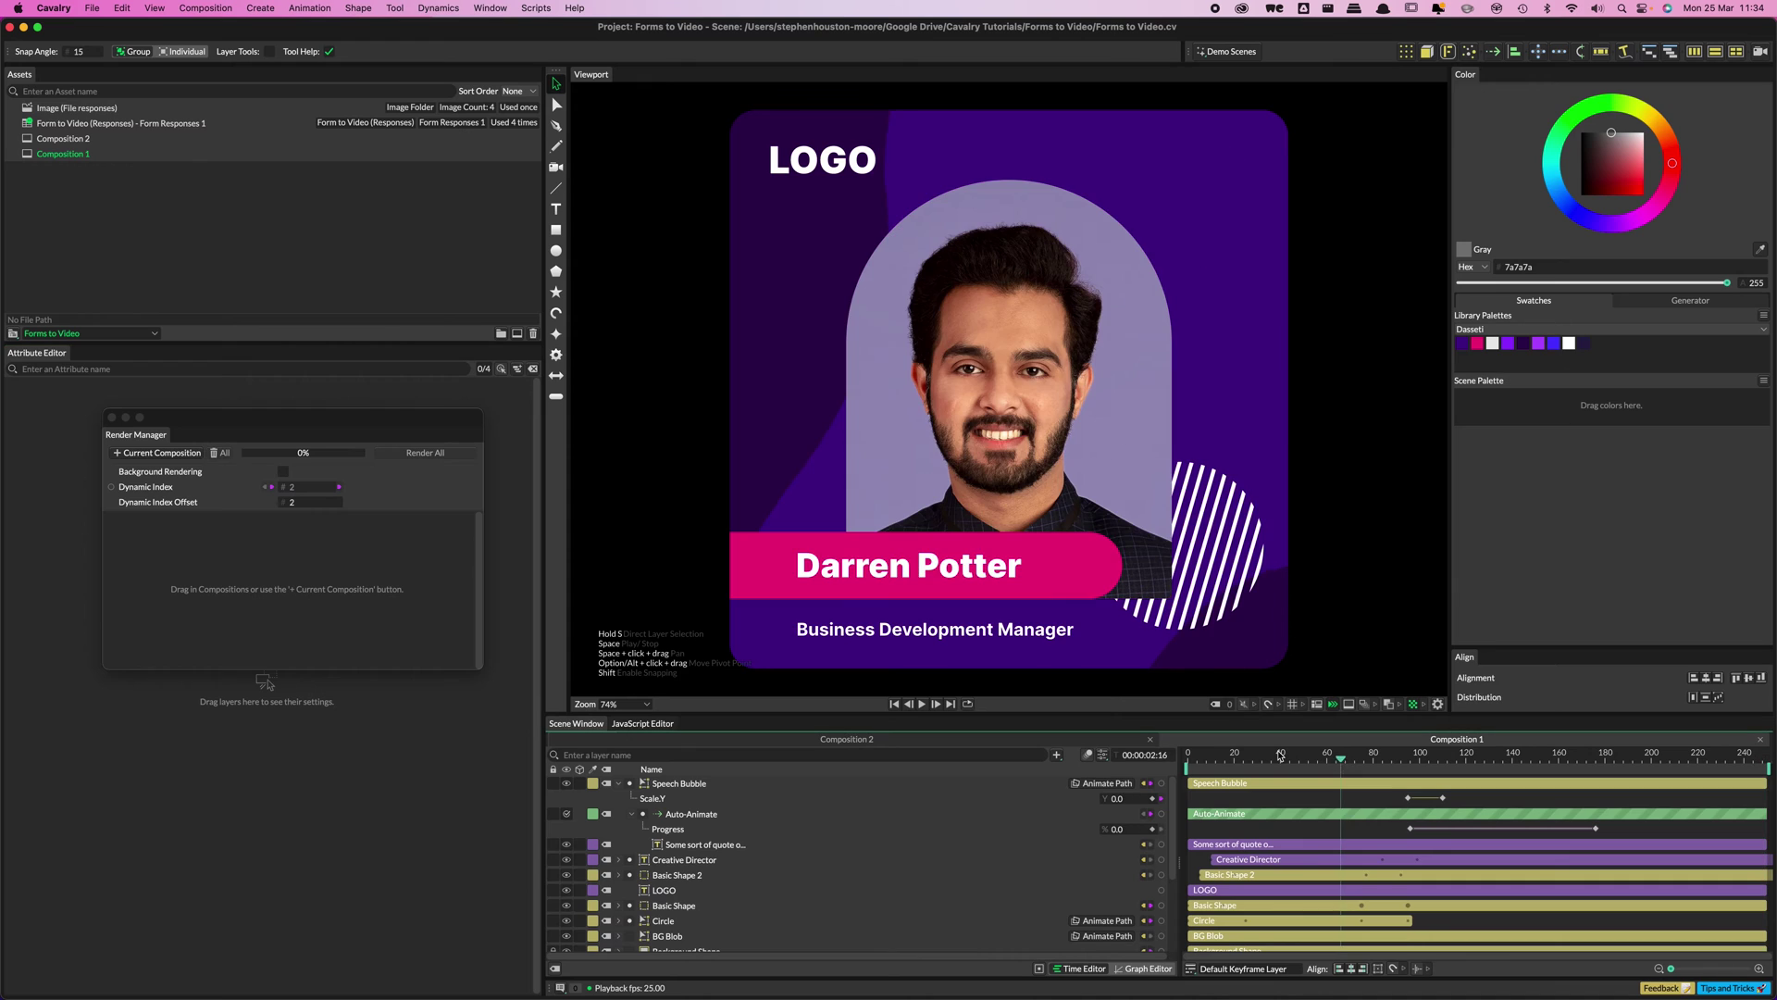
drag(1345, 757, 1292, 757)
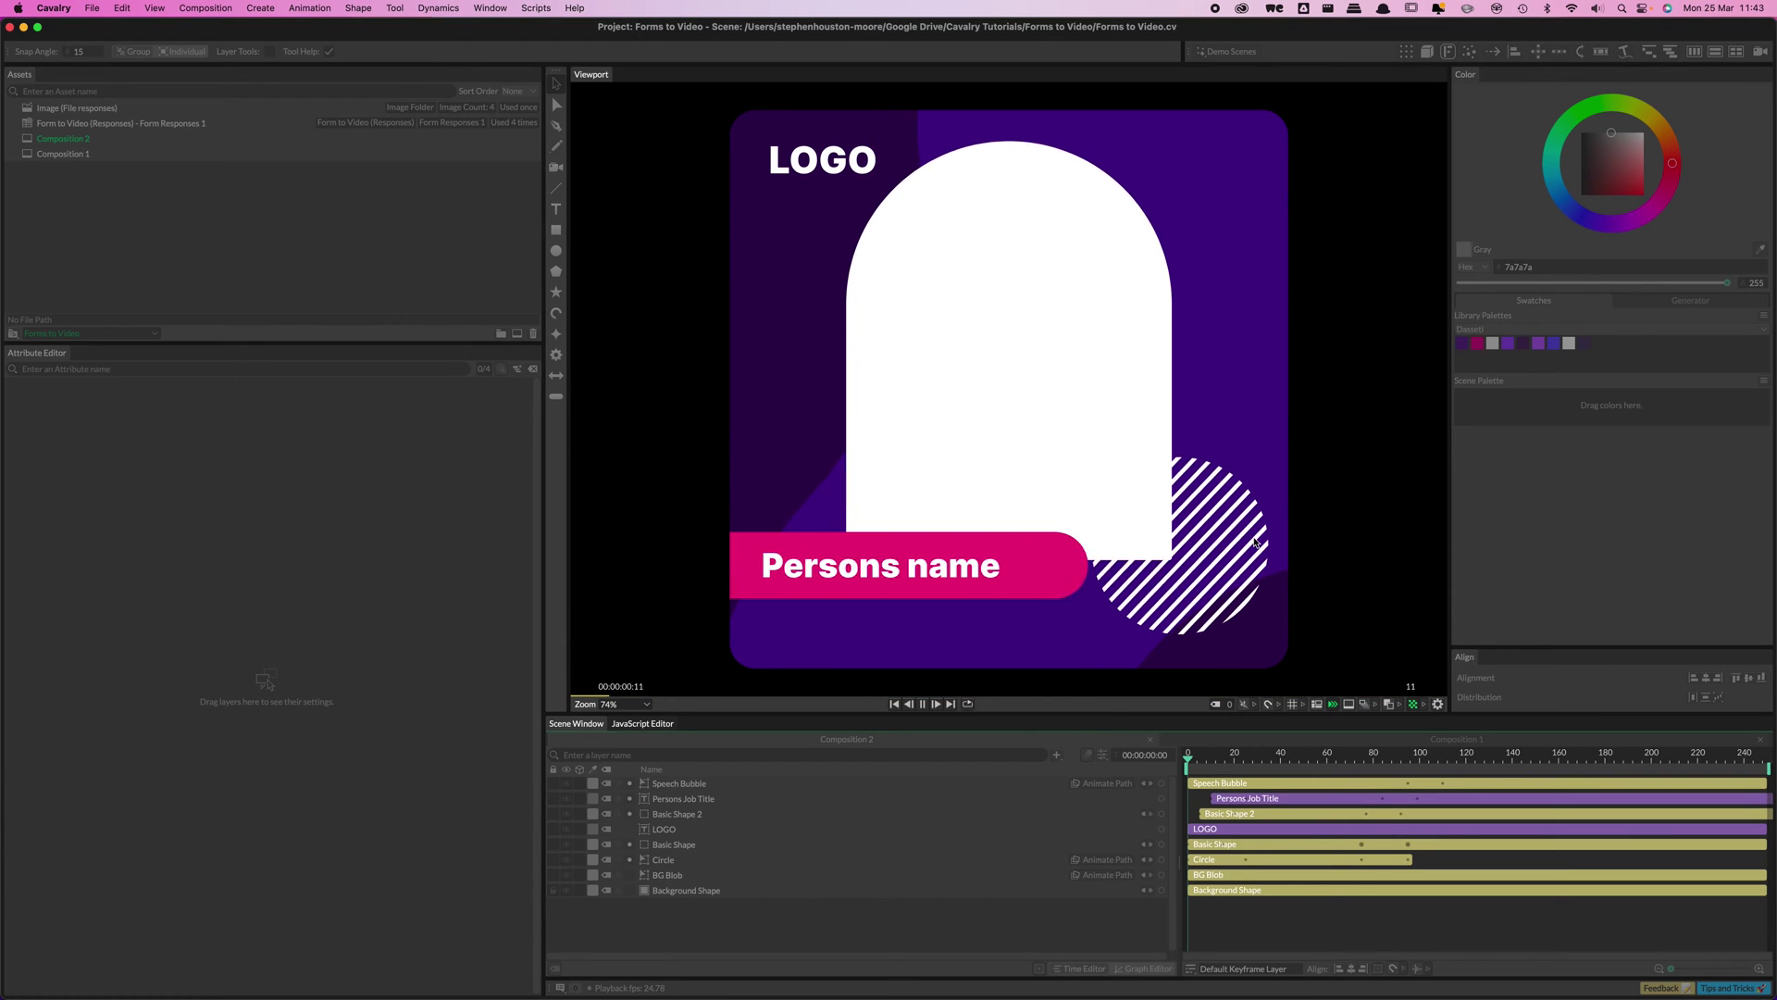
- Stop playback of Composition 2 and scrub its opening section to examine the image, name and job title placeholders
key(space)
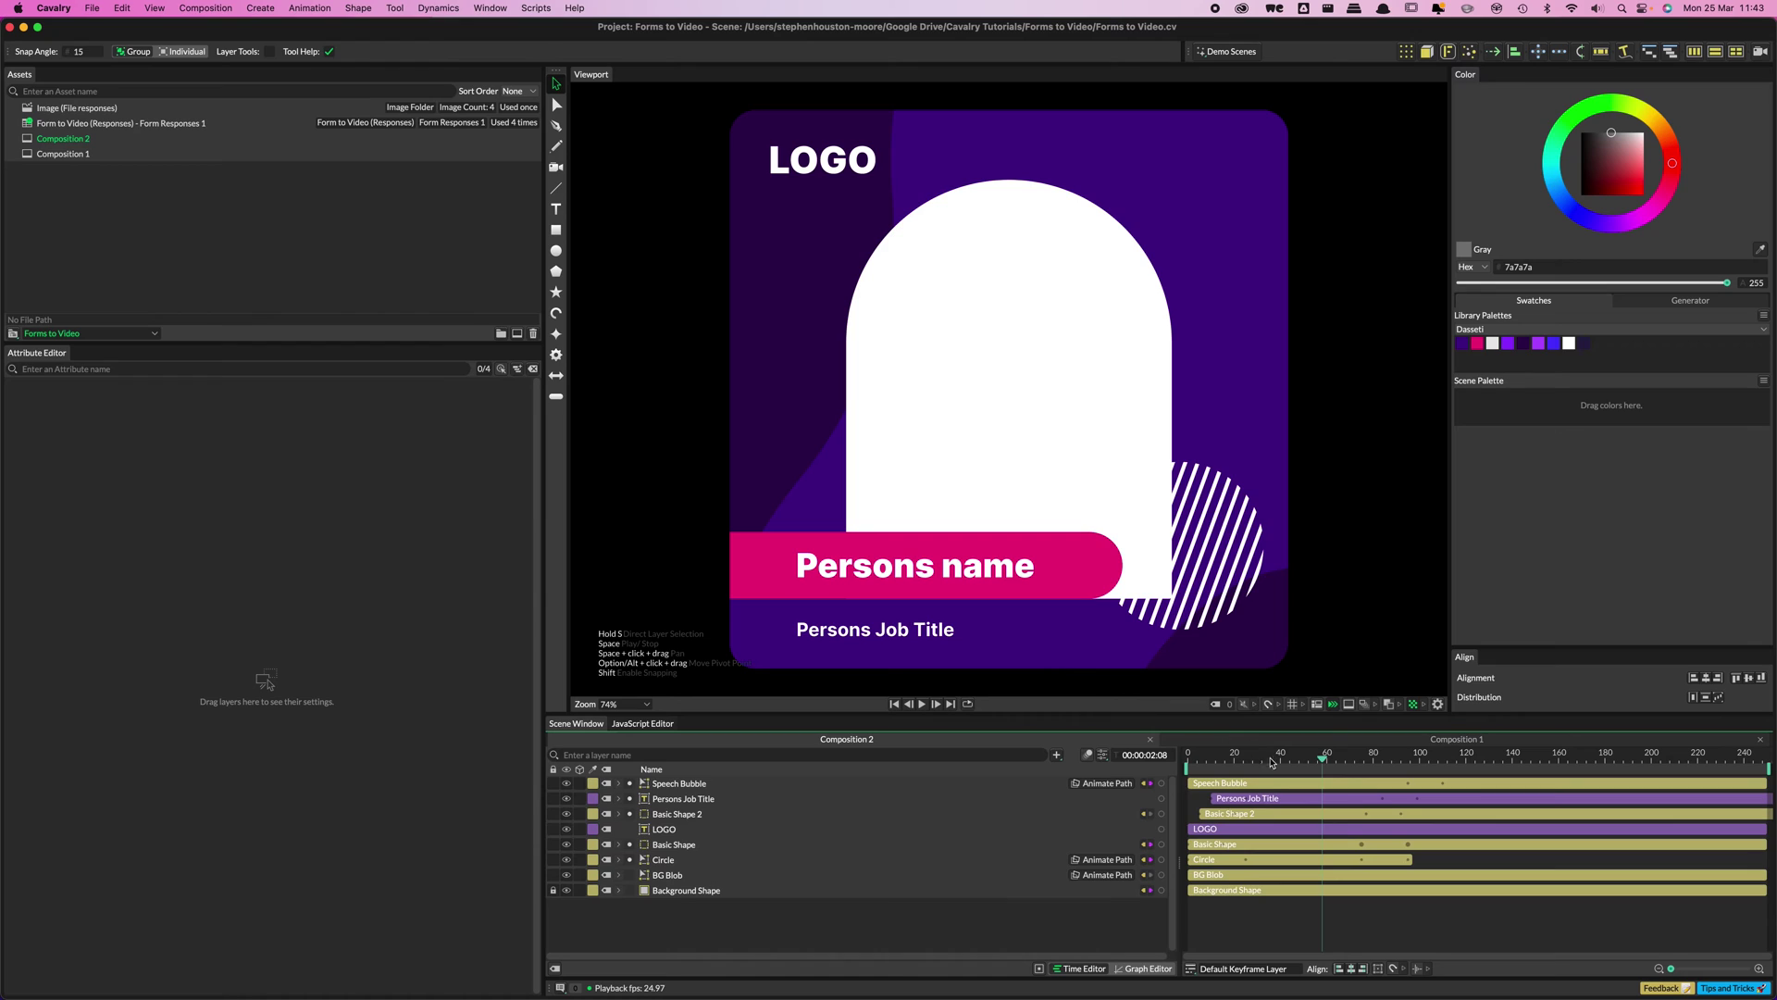
click(1220, 762)
drag(1220, 762, 1302, 768)
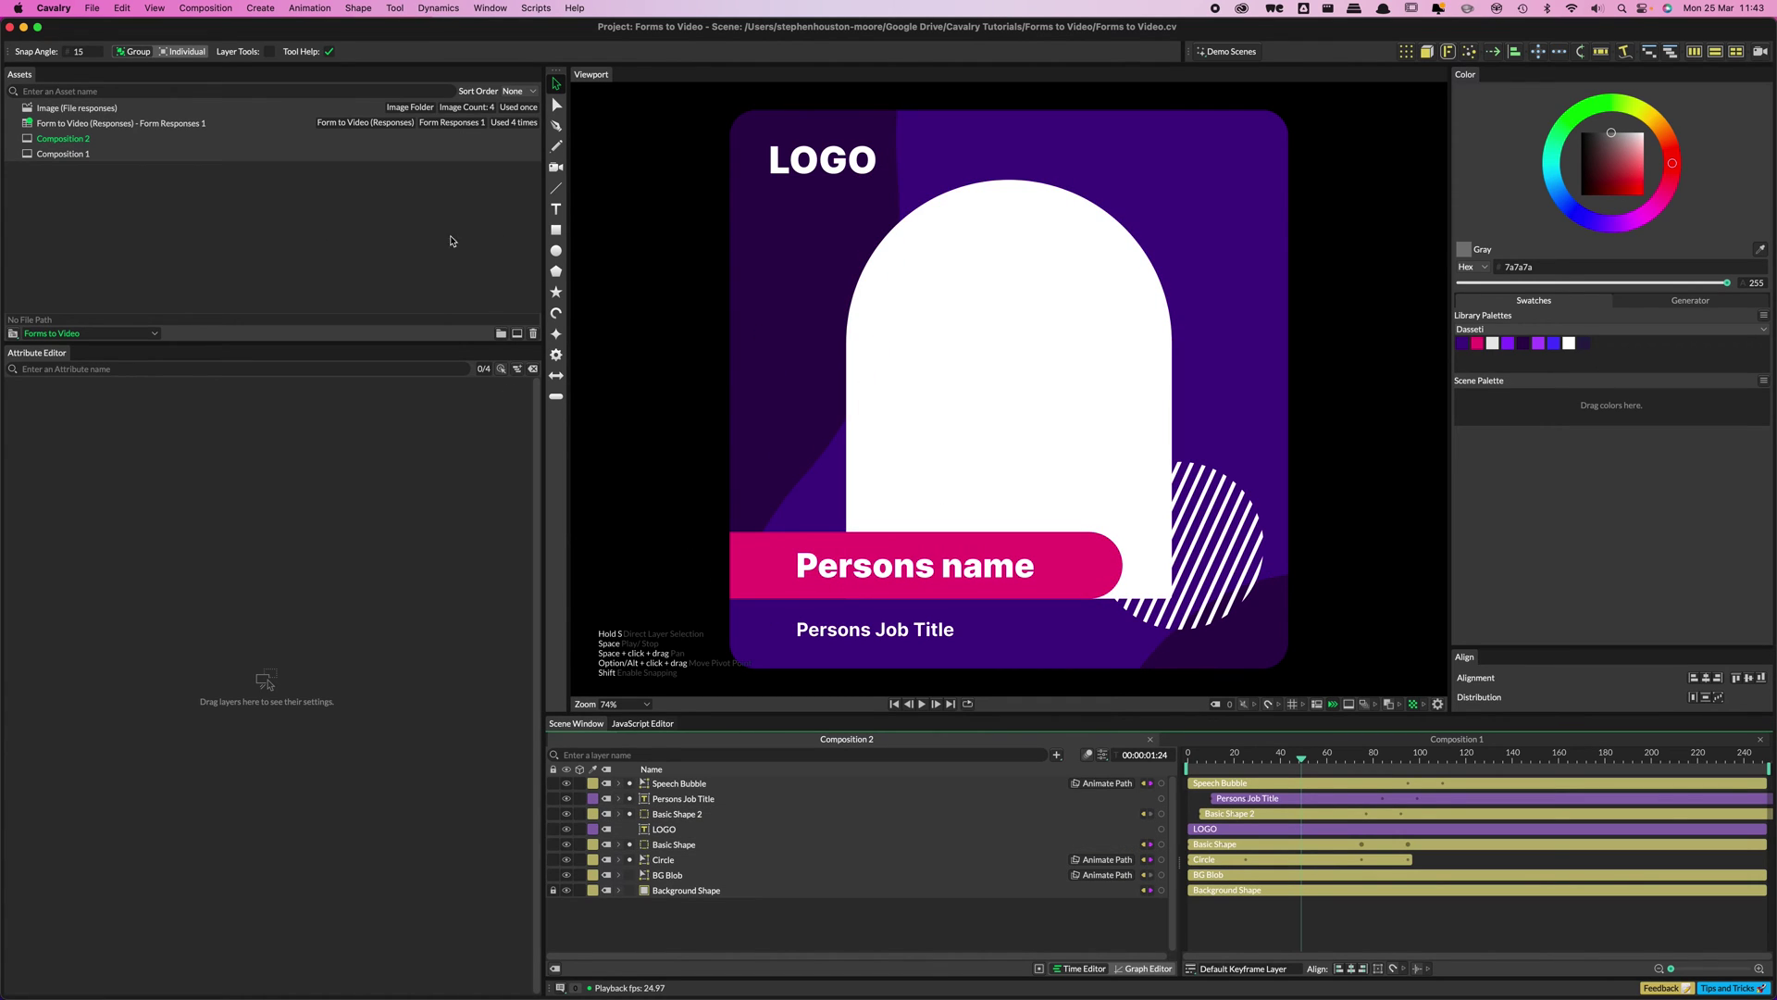
click(1318, 758)
drag(1319, 758, 1320, 758)
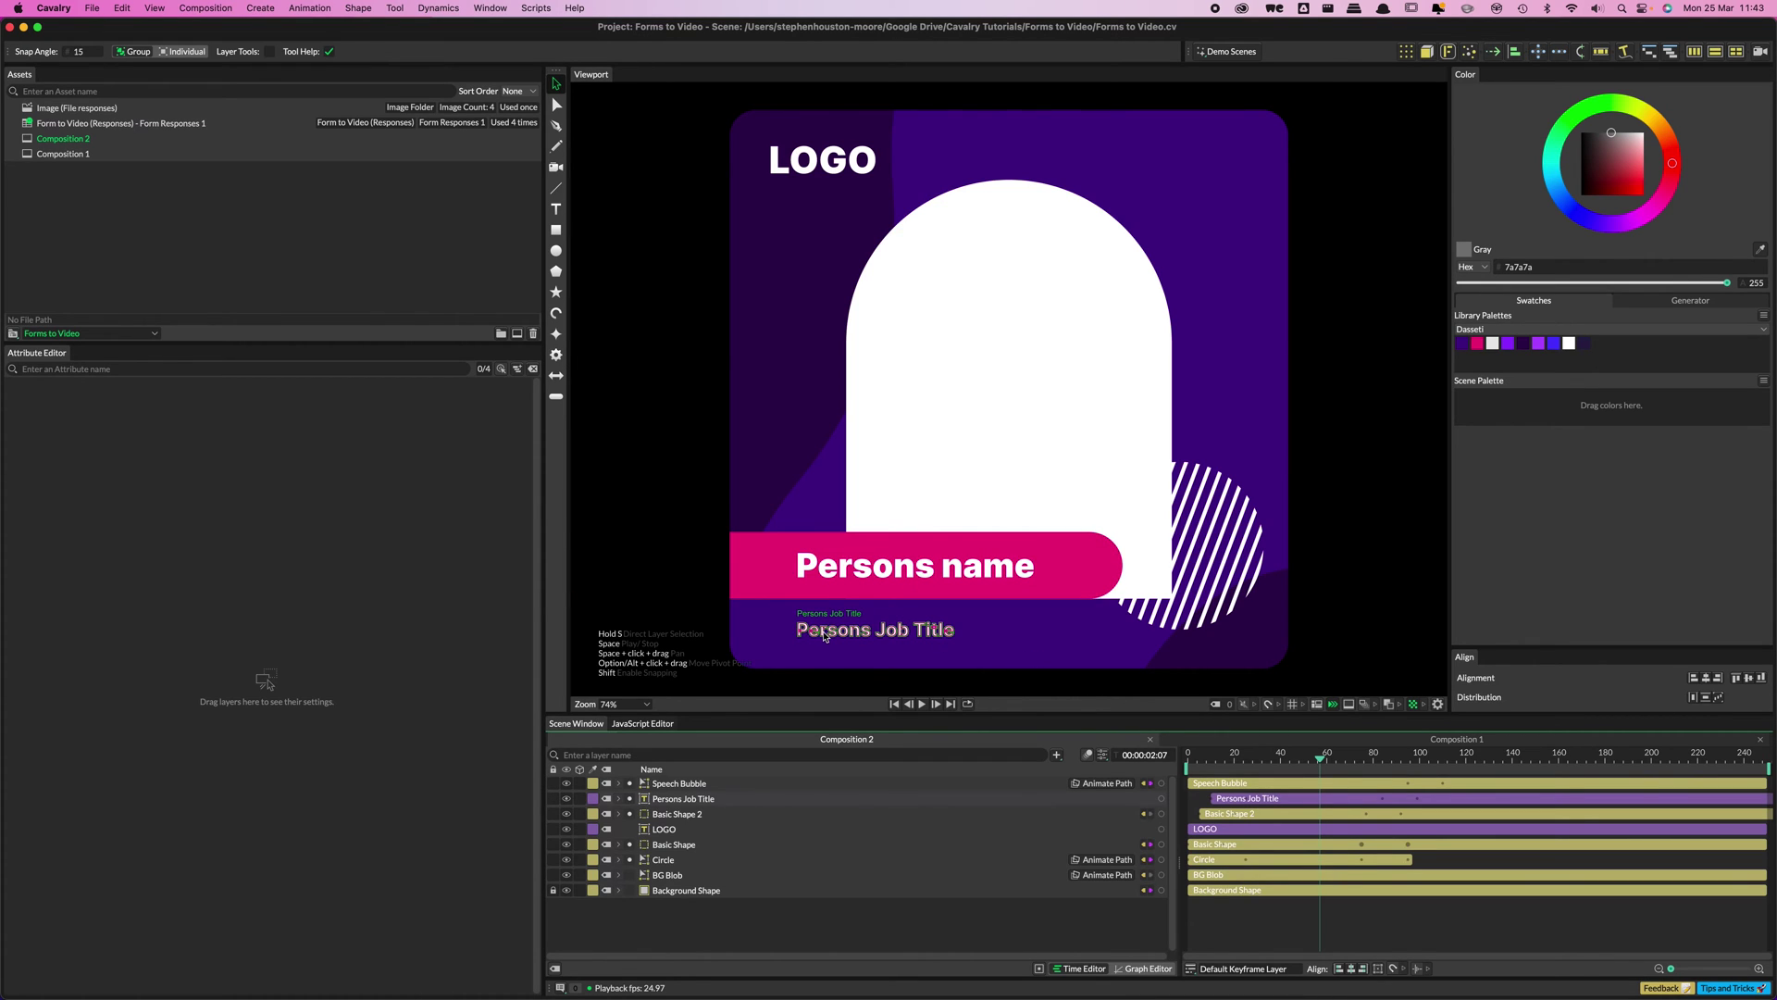
- Preview the quote speech bubble section of Composition 2 and return to the name and job title section at about frame 55
key(space)
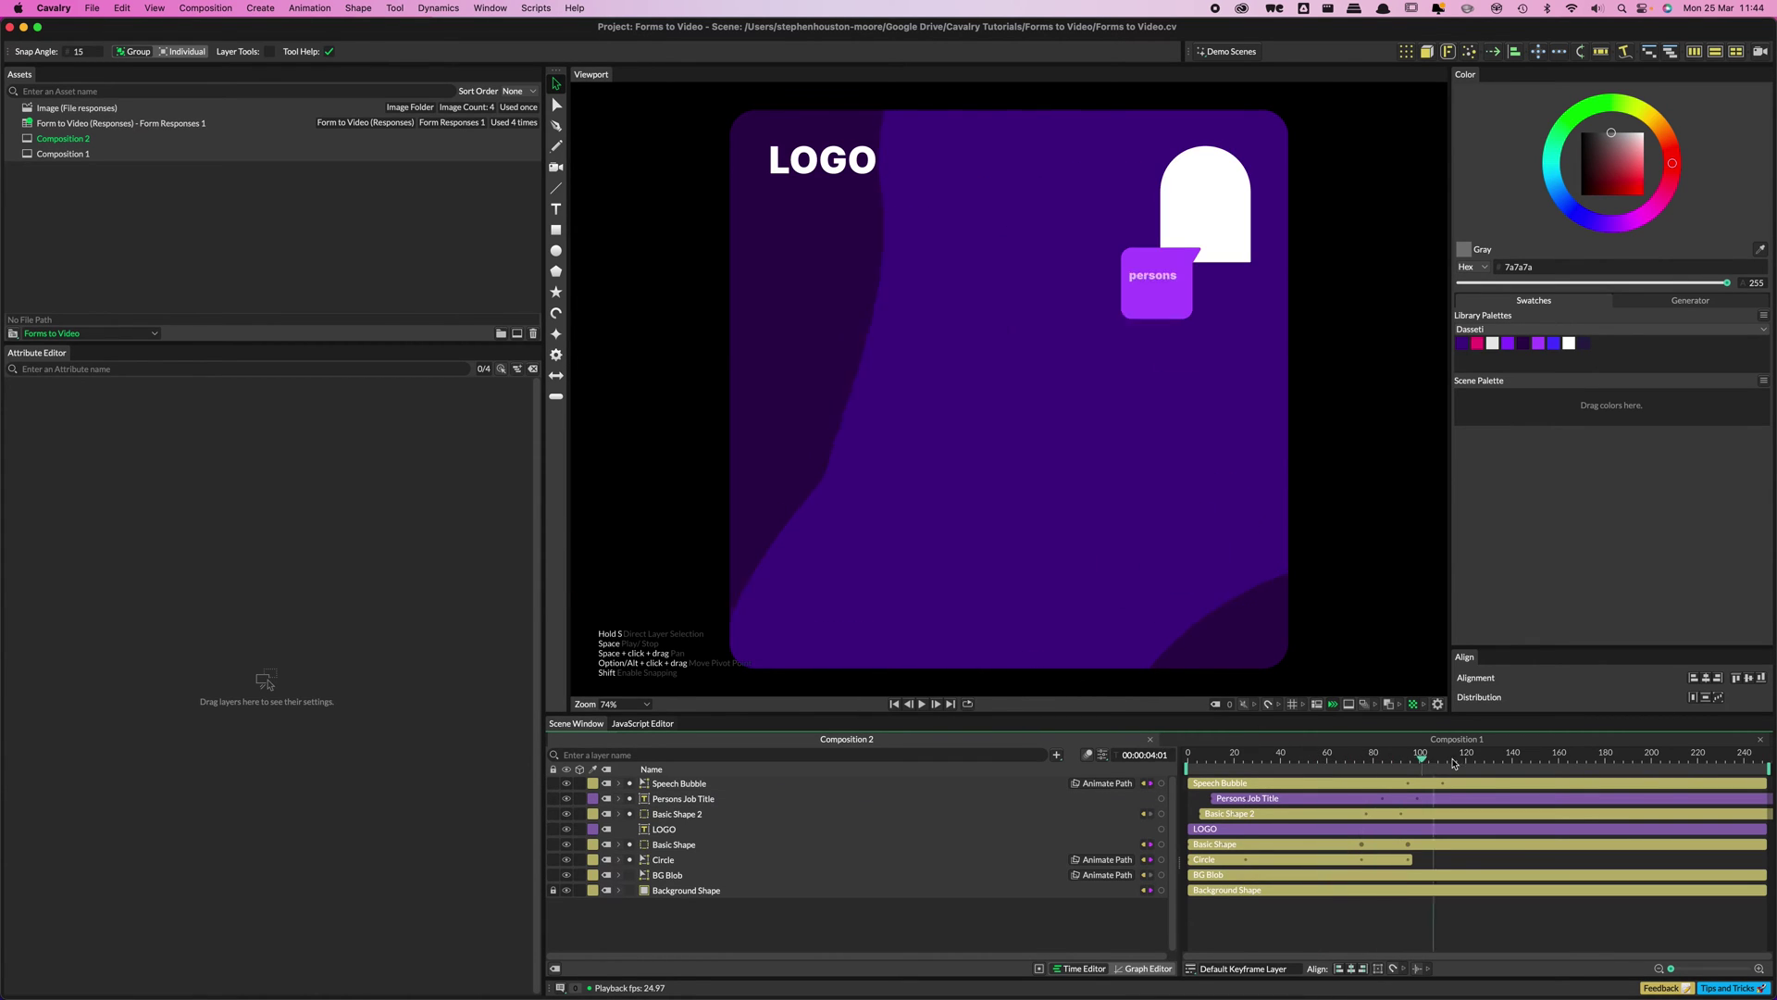
click(1525, 759)
drag(1530, 762, 1533, 762)
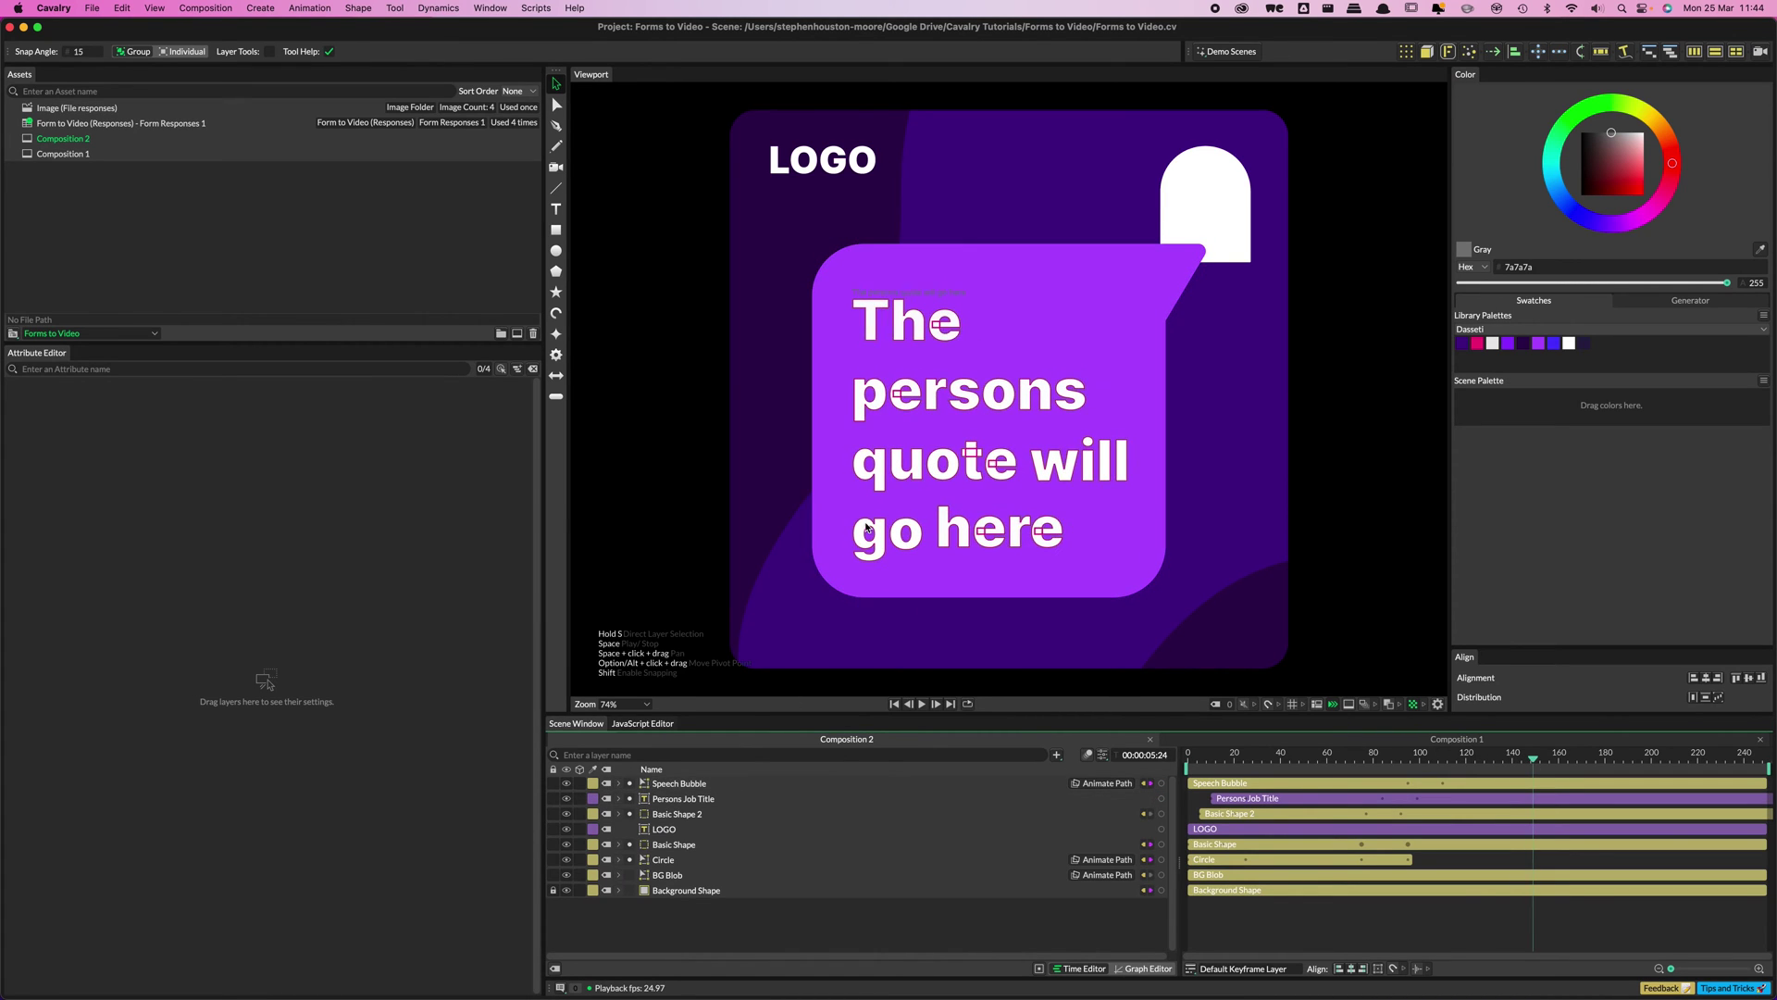
click(1318, 759)
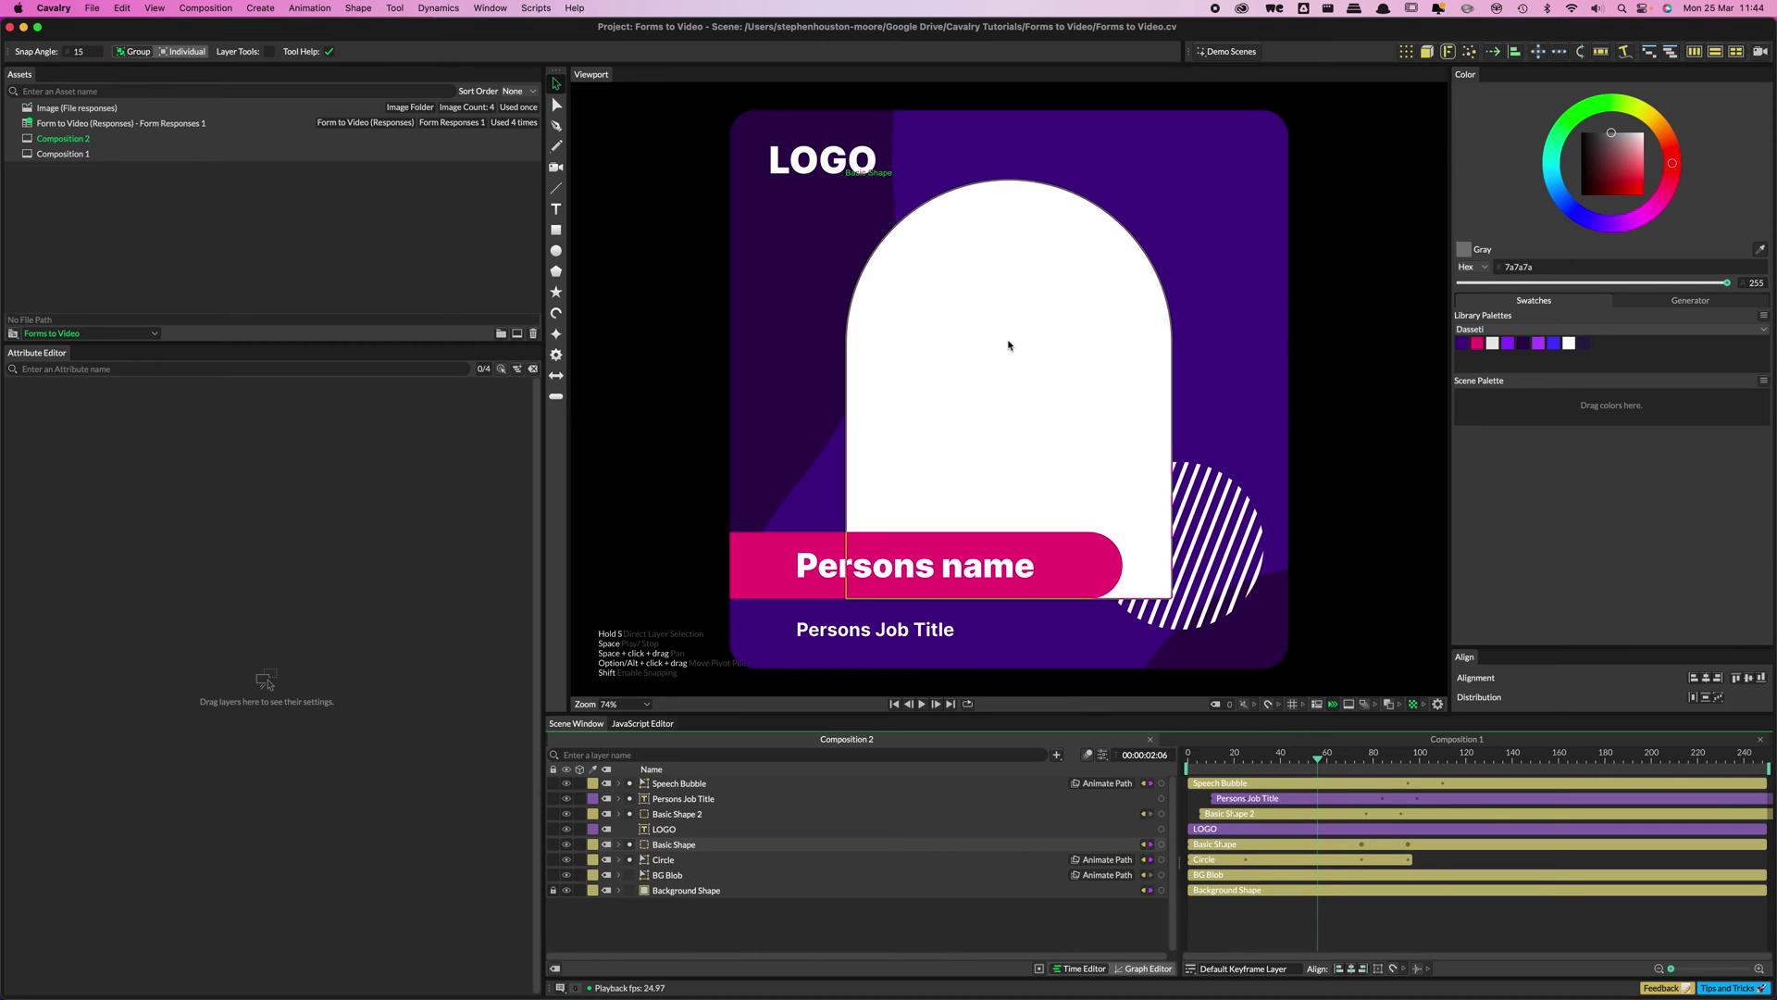
drag(1319, 761, 1311, 765)
key(space)
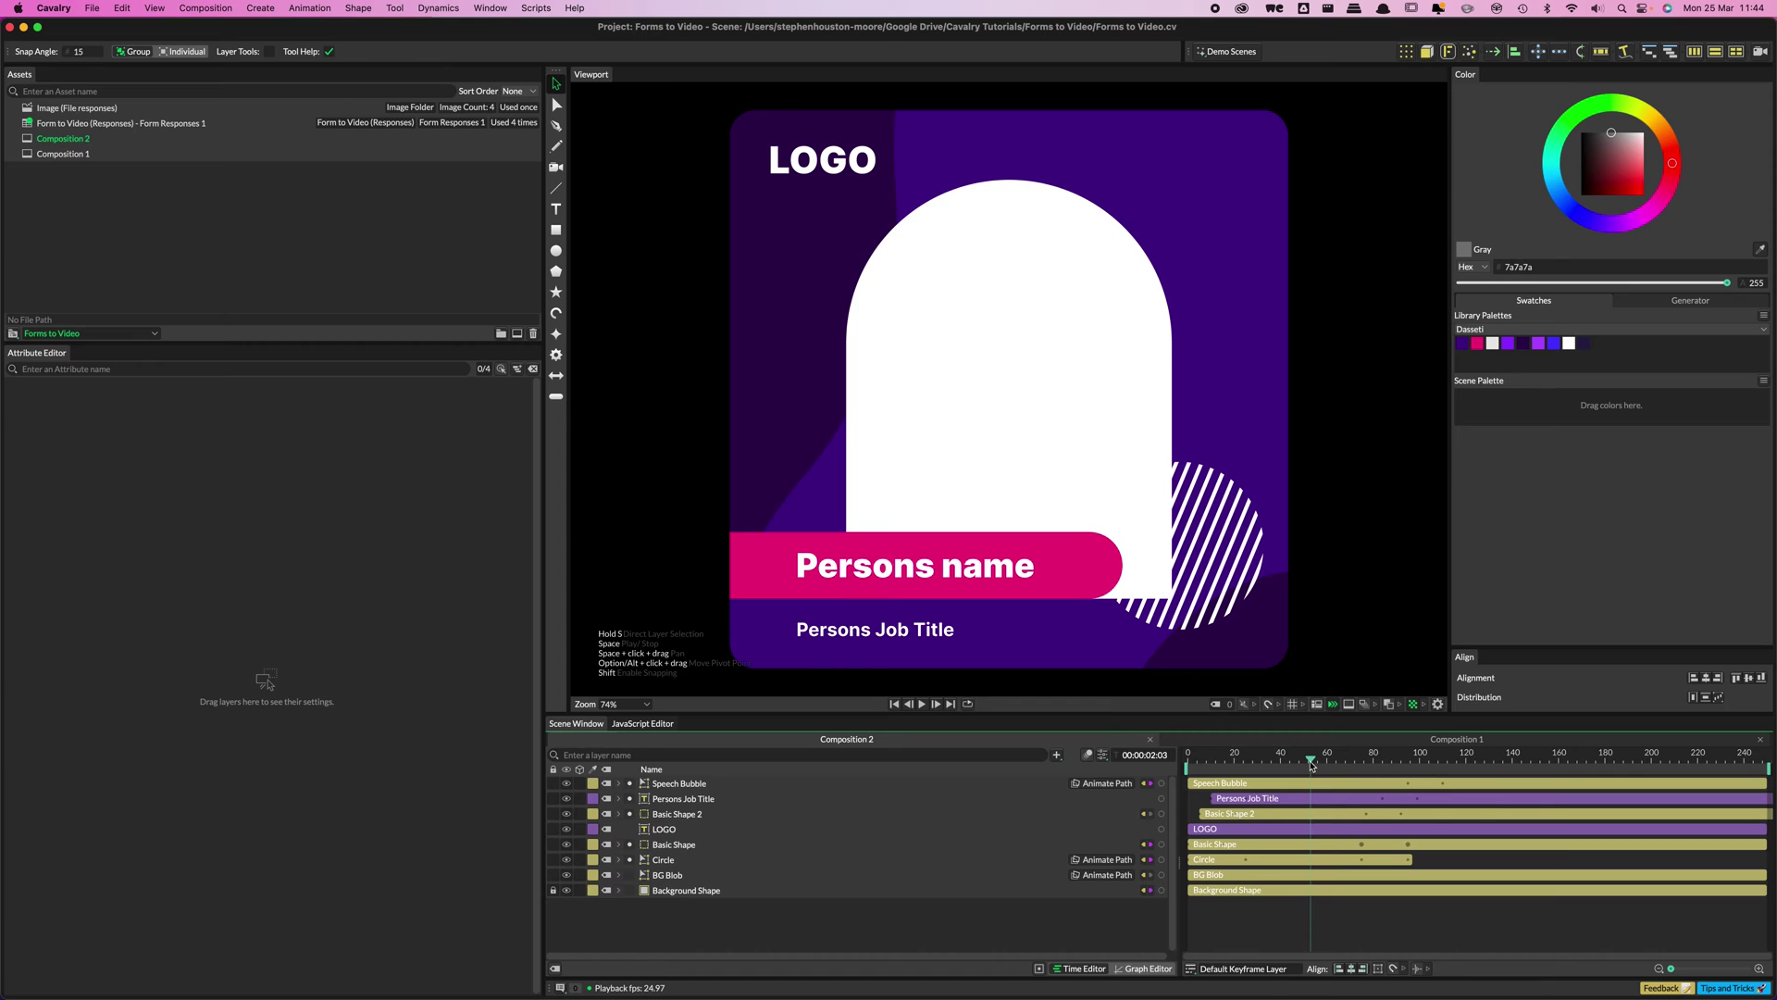
drag(1415, 765, 1317, 765)
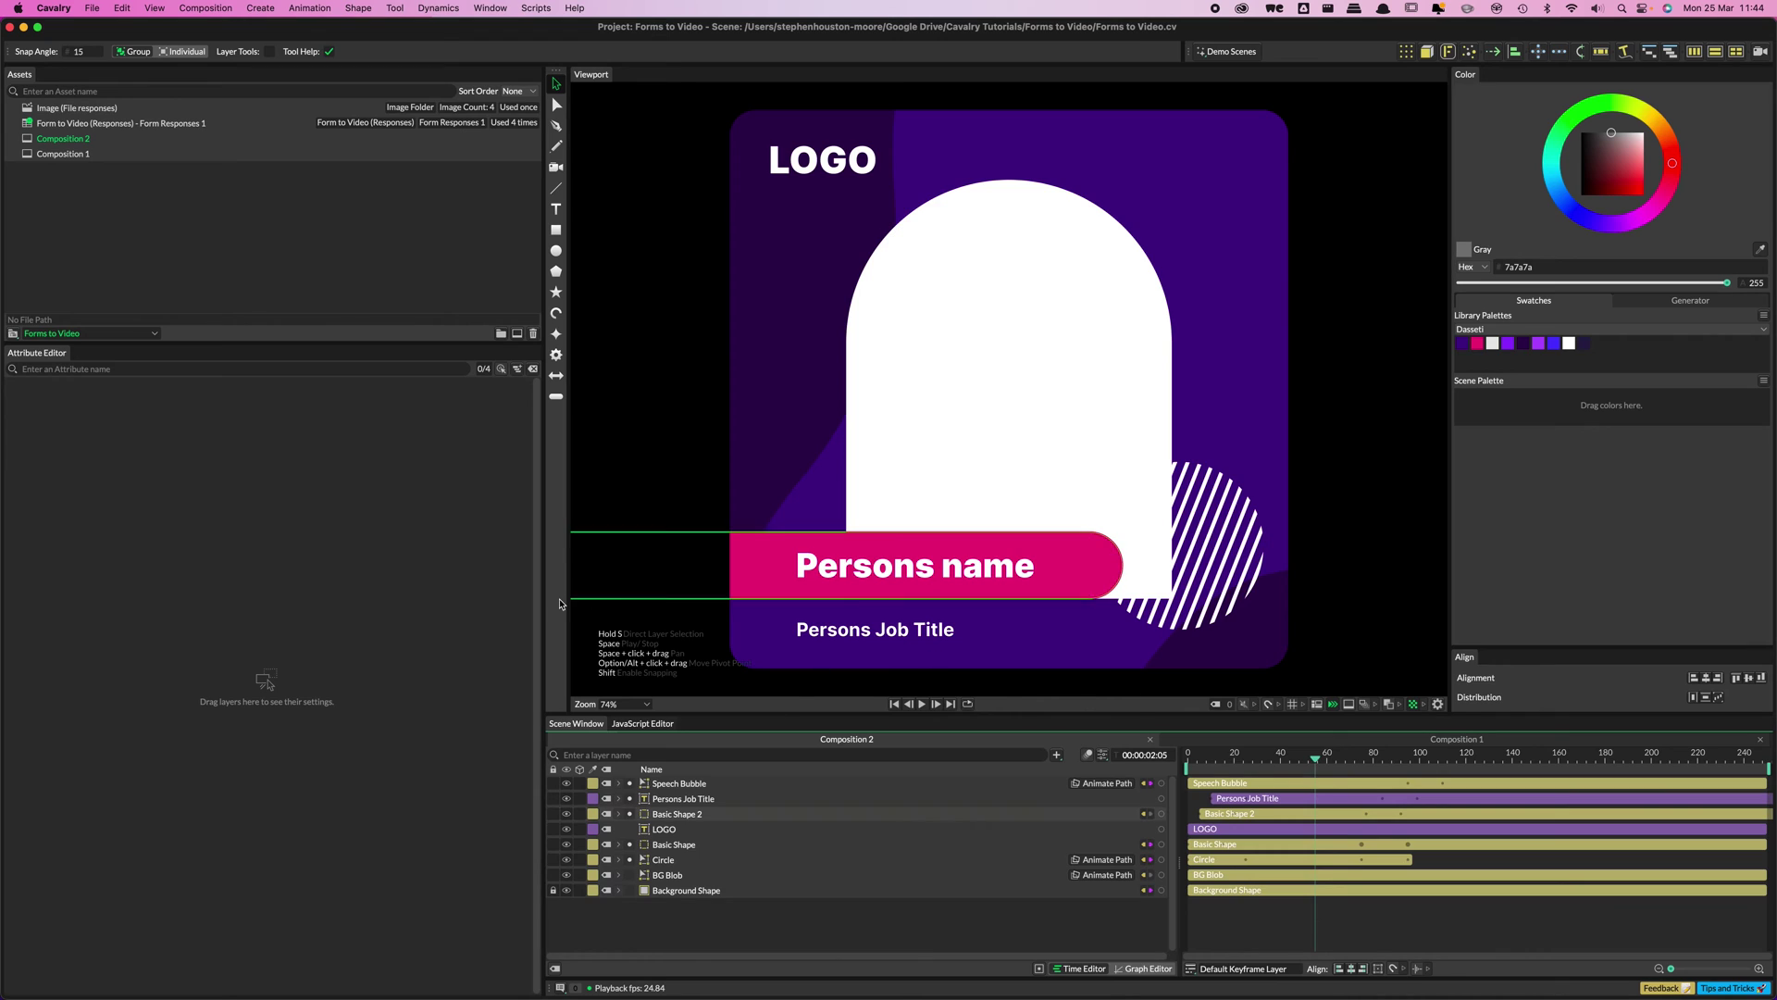
- Switch to Google Drive in Chrome and create a new blank Google Form
key(super+Tab)
key(super+Tab)
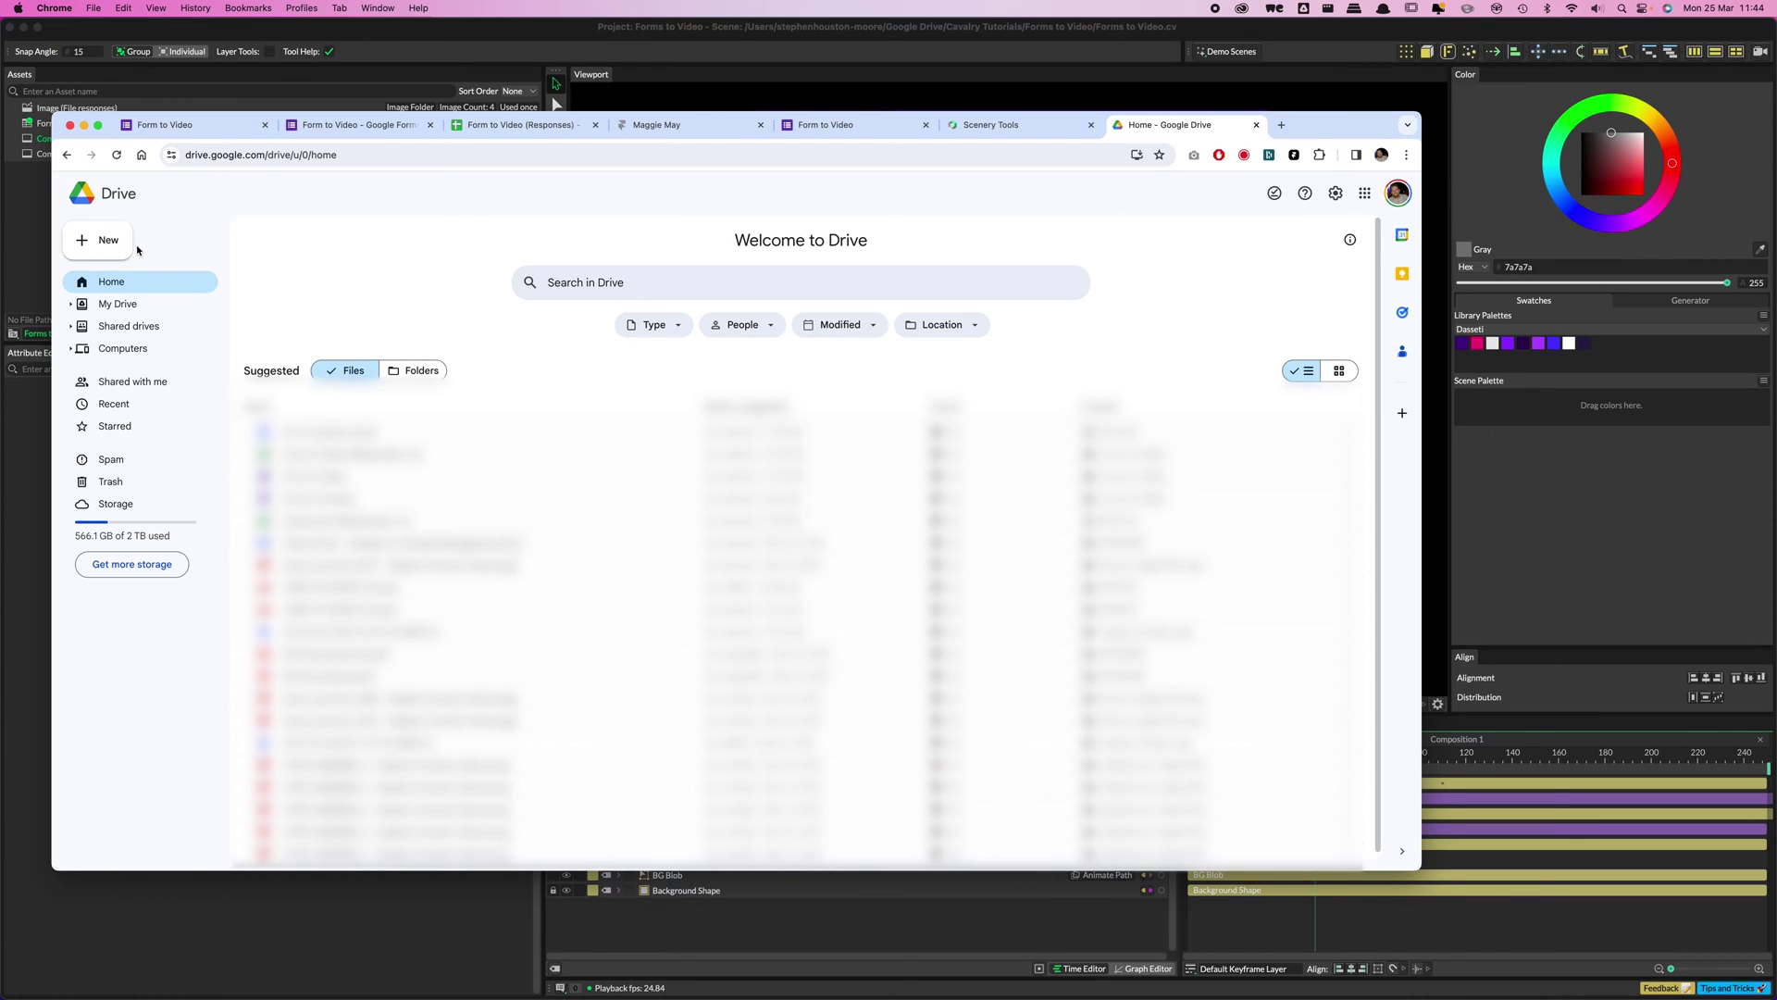
click(101, 240)
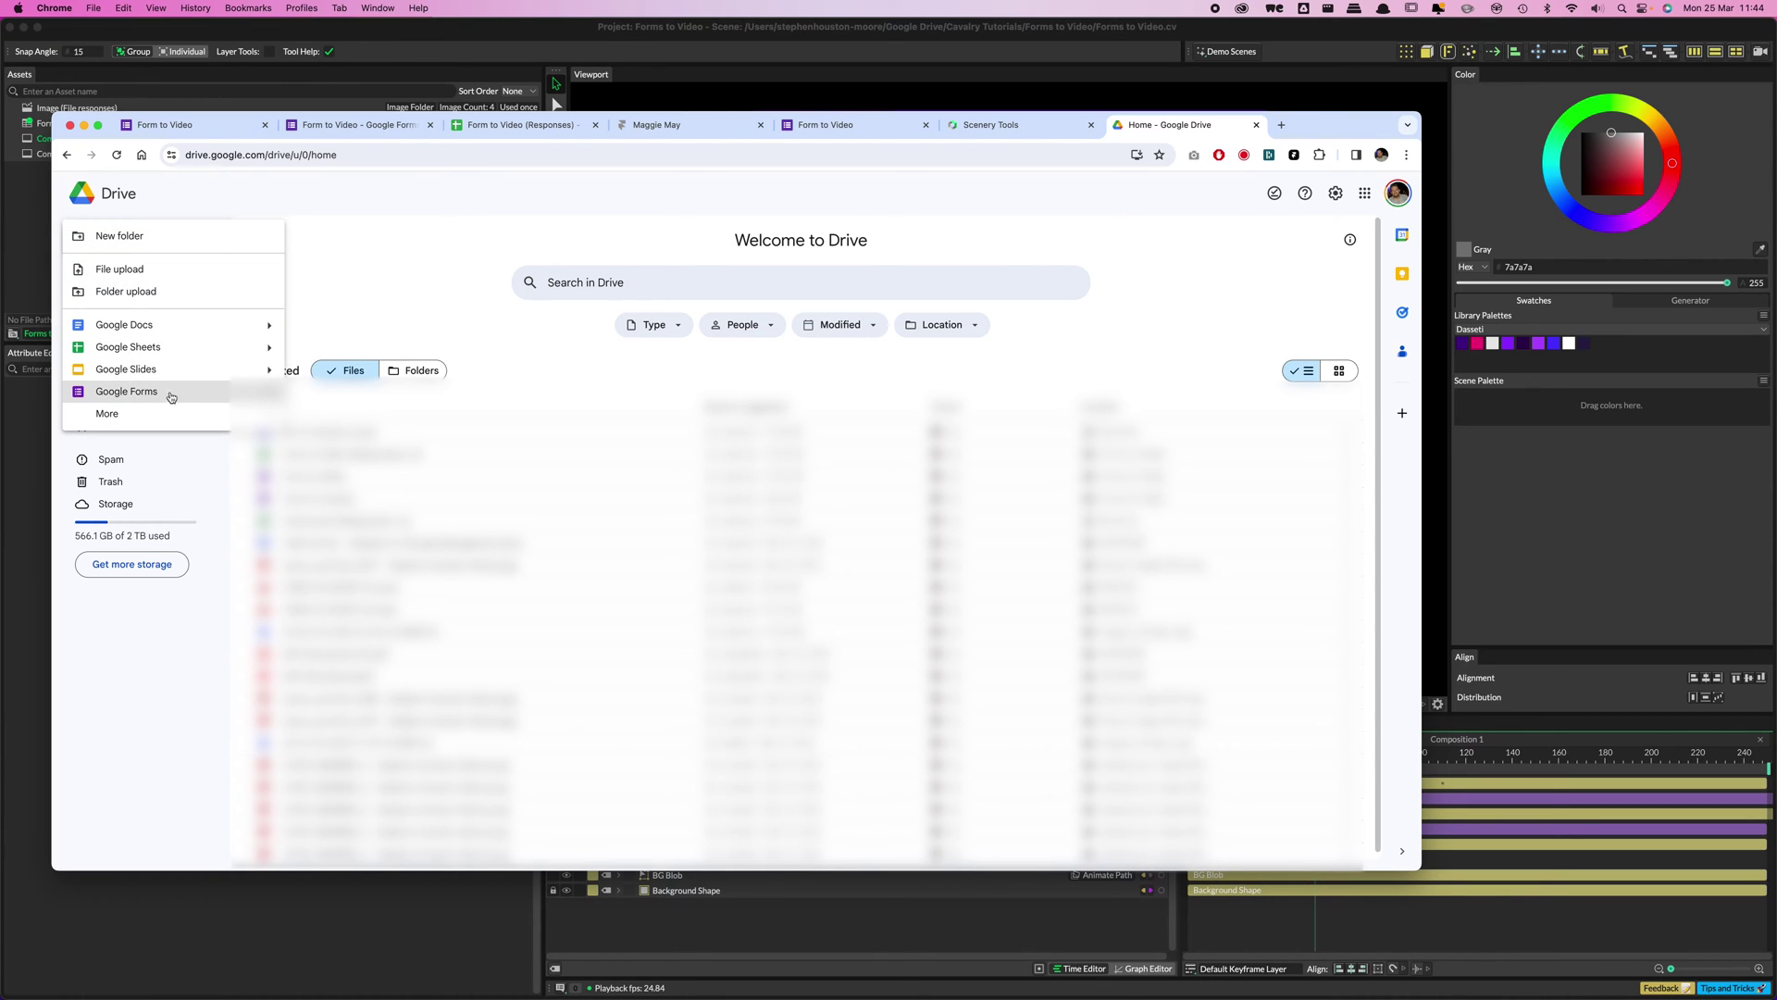
click(135, 393)
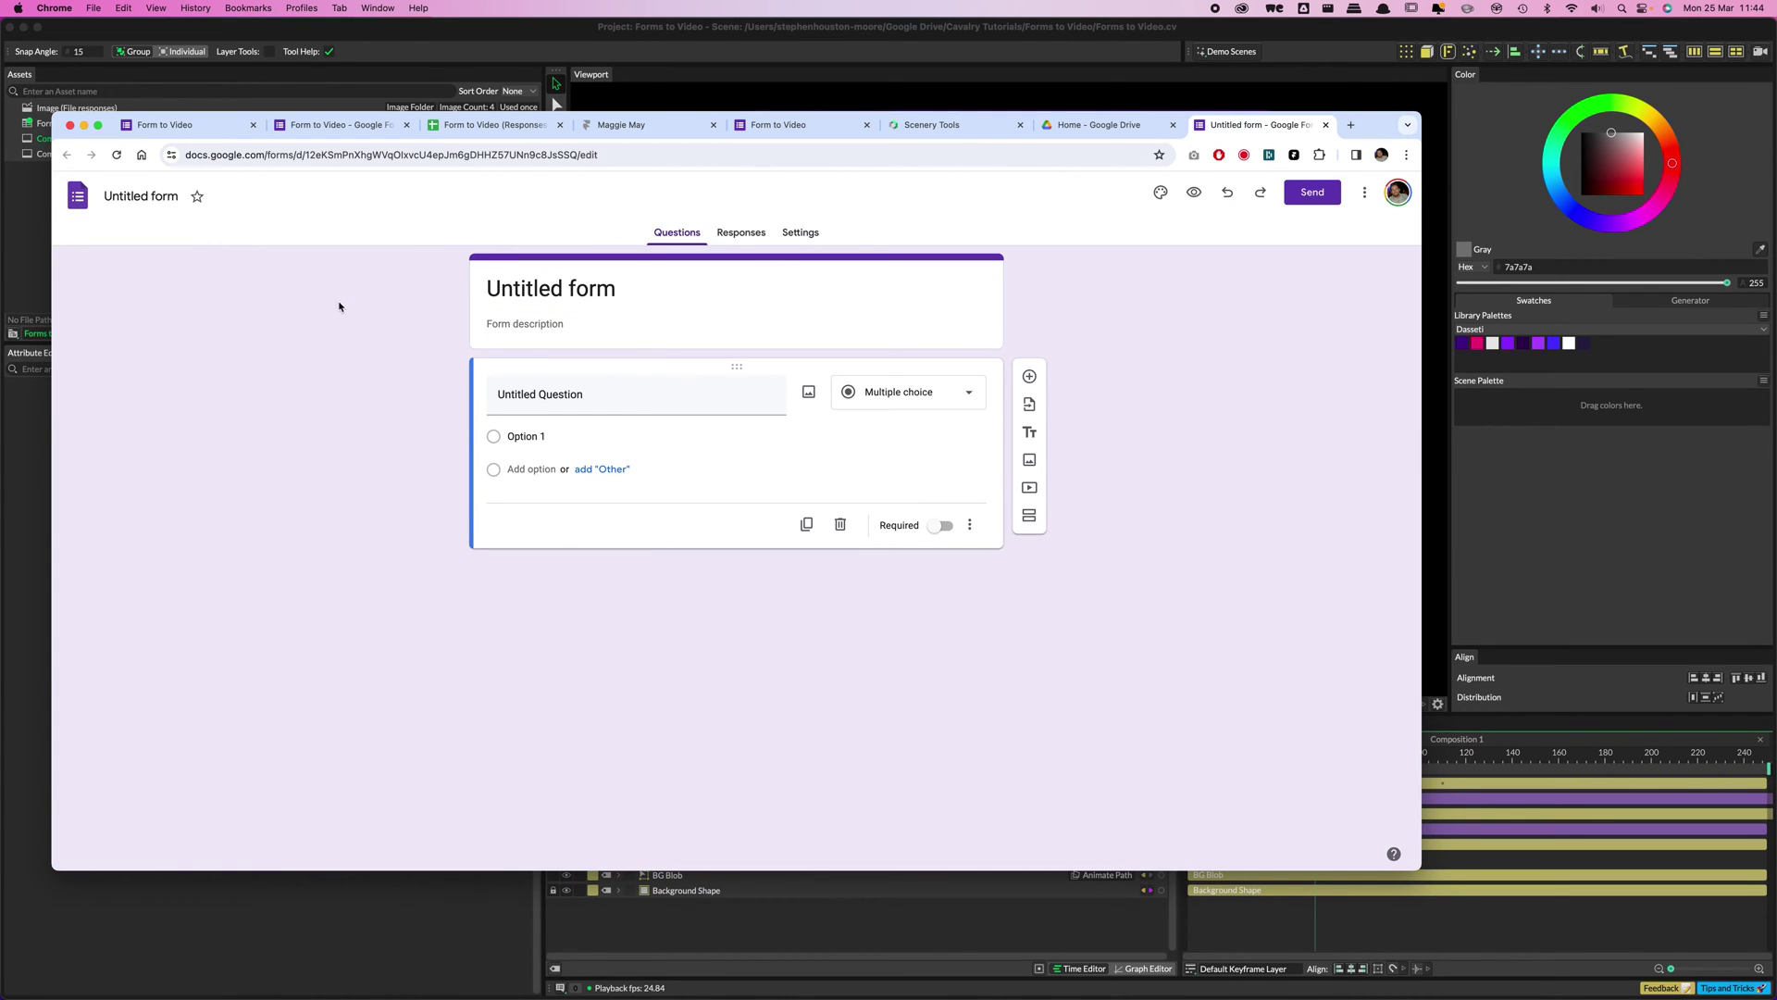
- Rename the new form "Form to video" and view the options for moving it to another Drive folder
click(131, 195)
triple_click(136, 195)
text(Form to video)
click(278, 383)
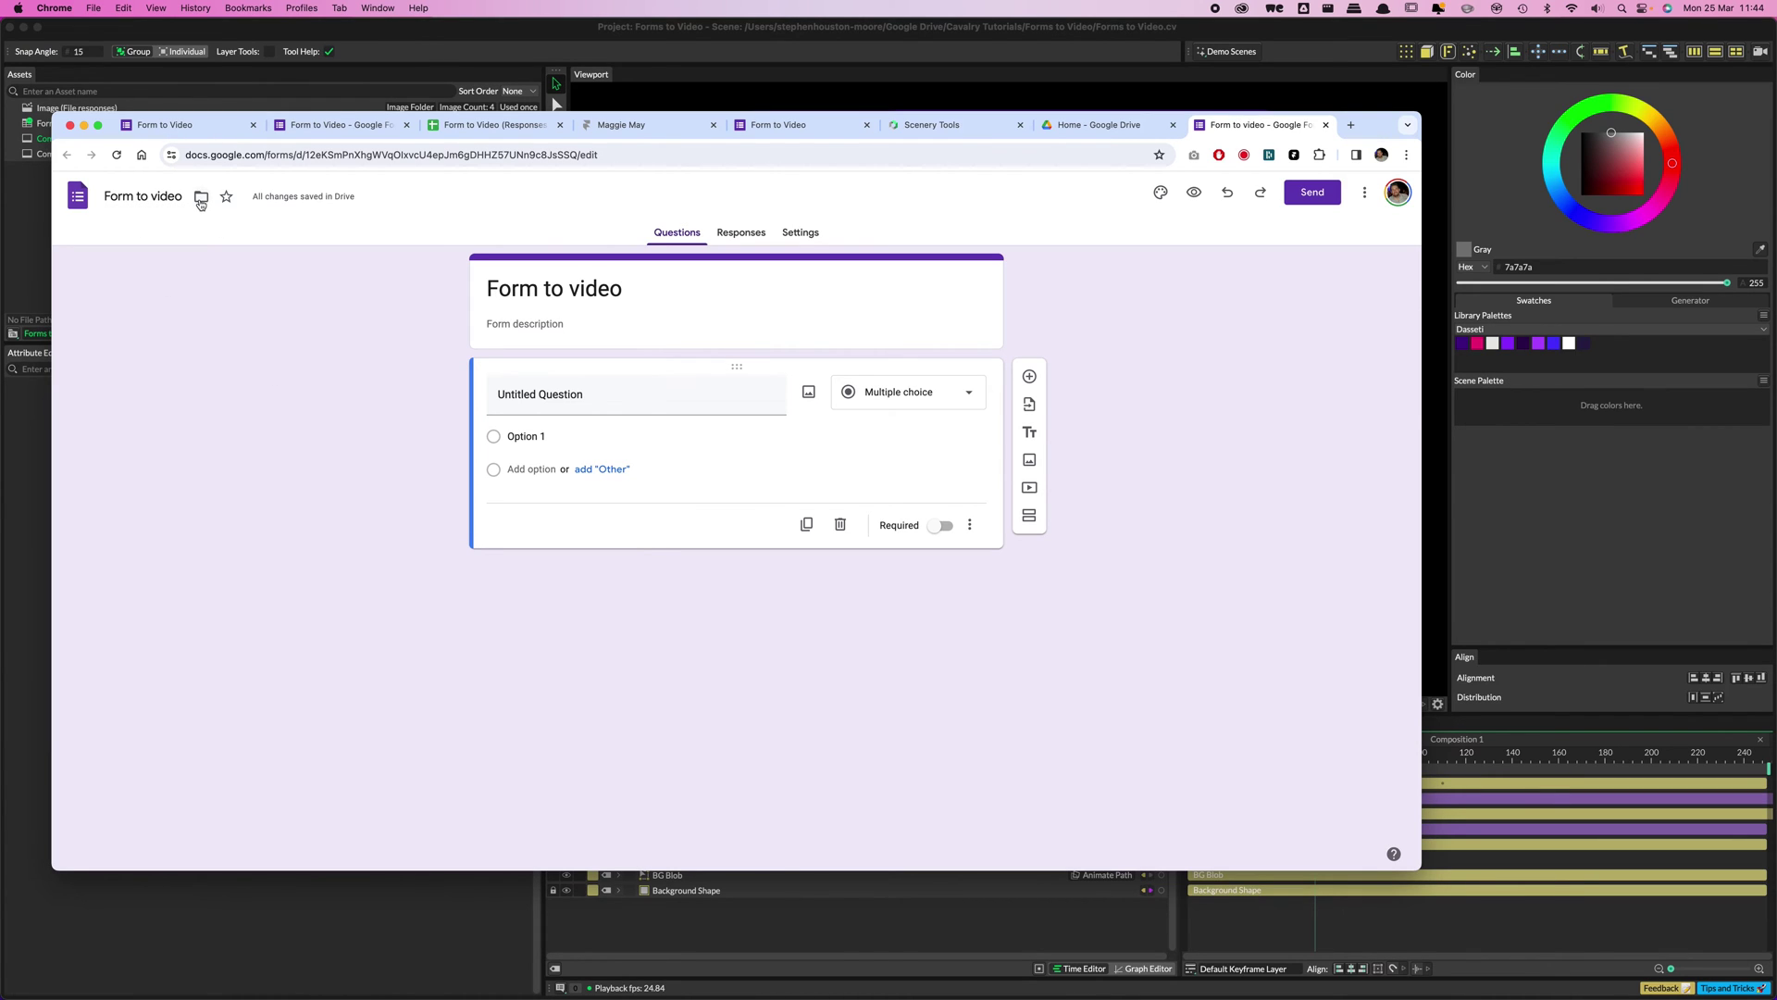
click(201, 196)
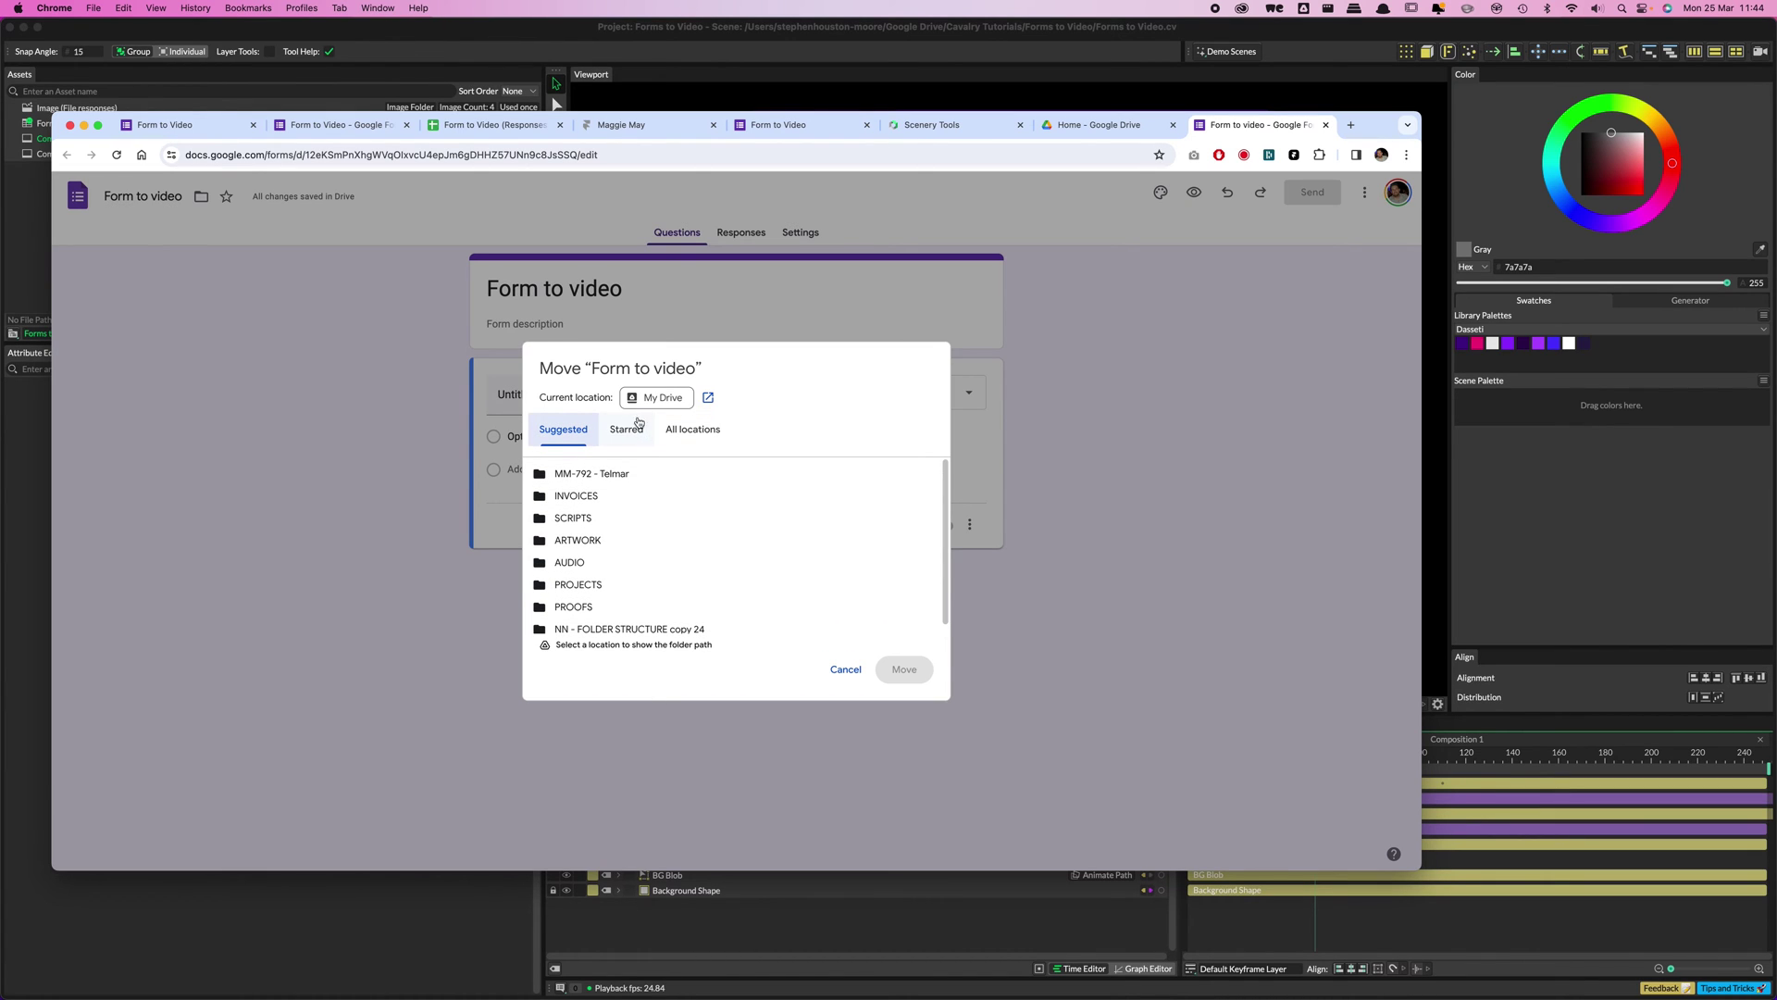
click(398, 359)
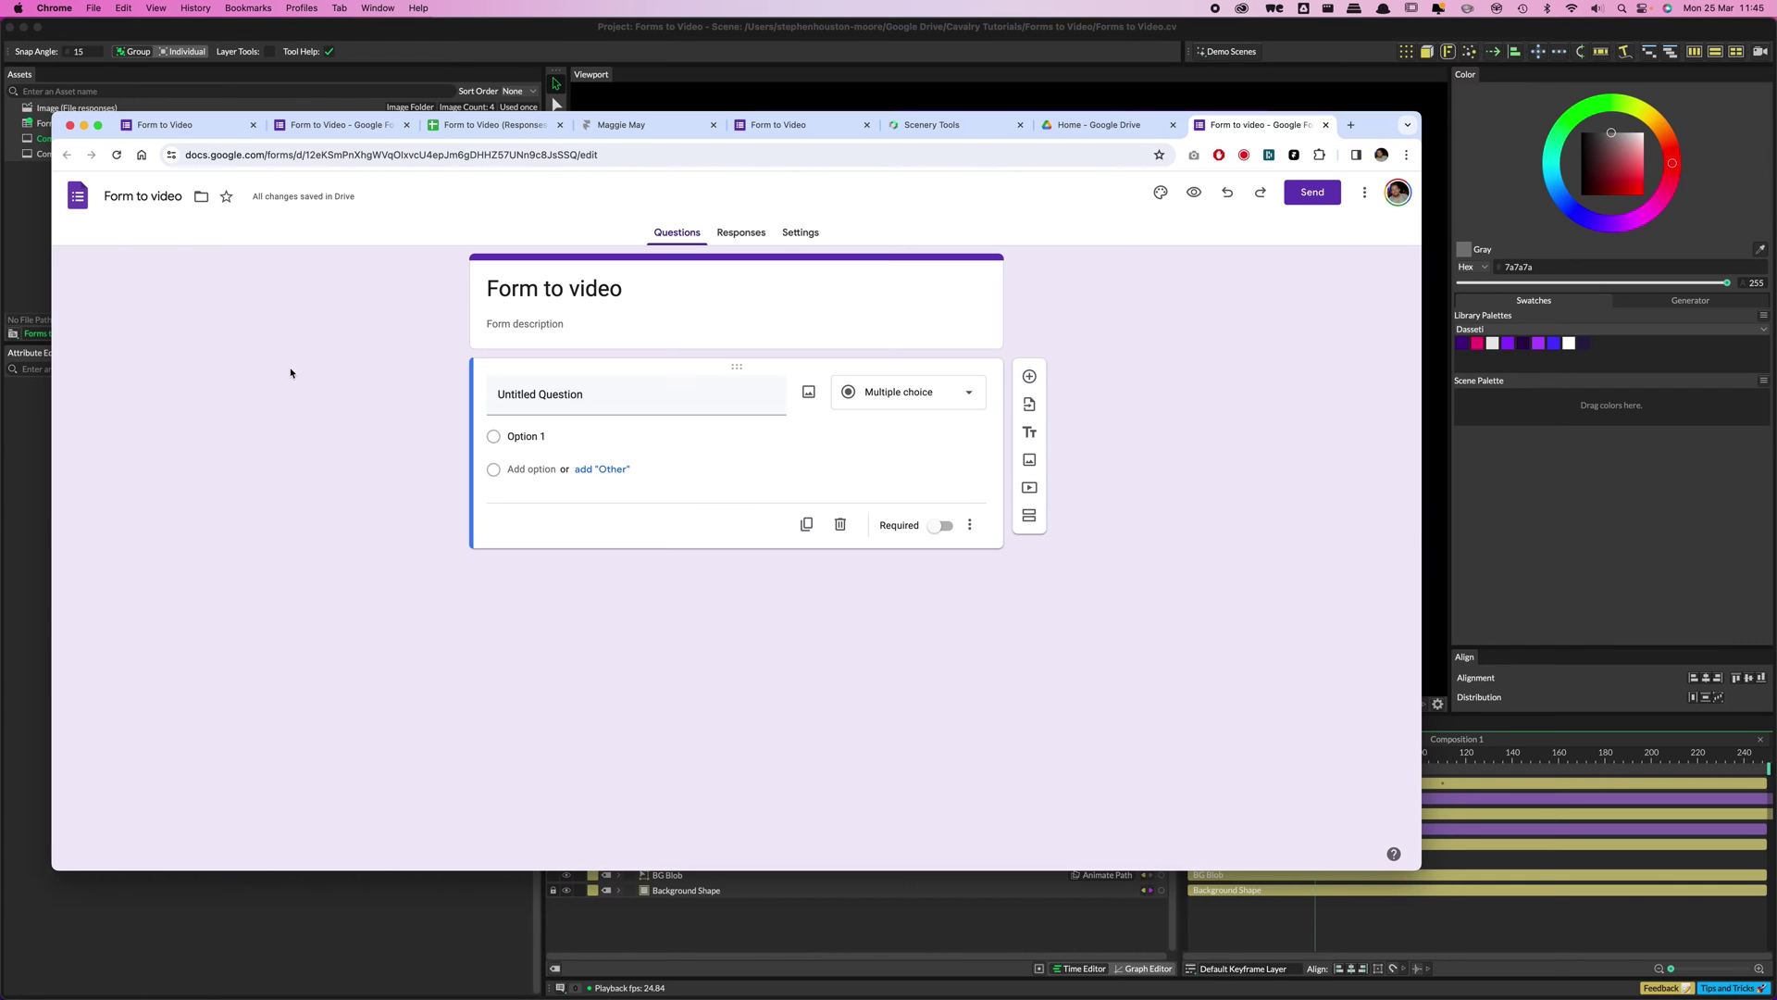
- View the folders the form can be moved to and leave without moving it
click(201, 196)
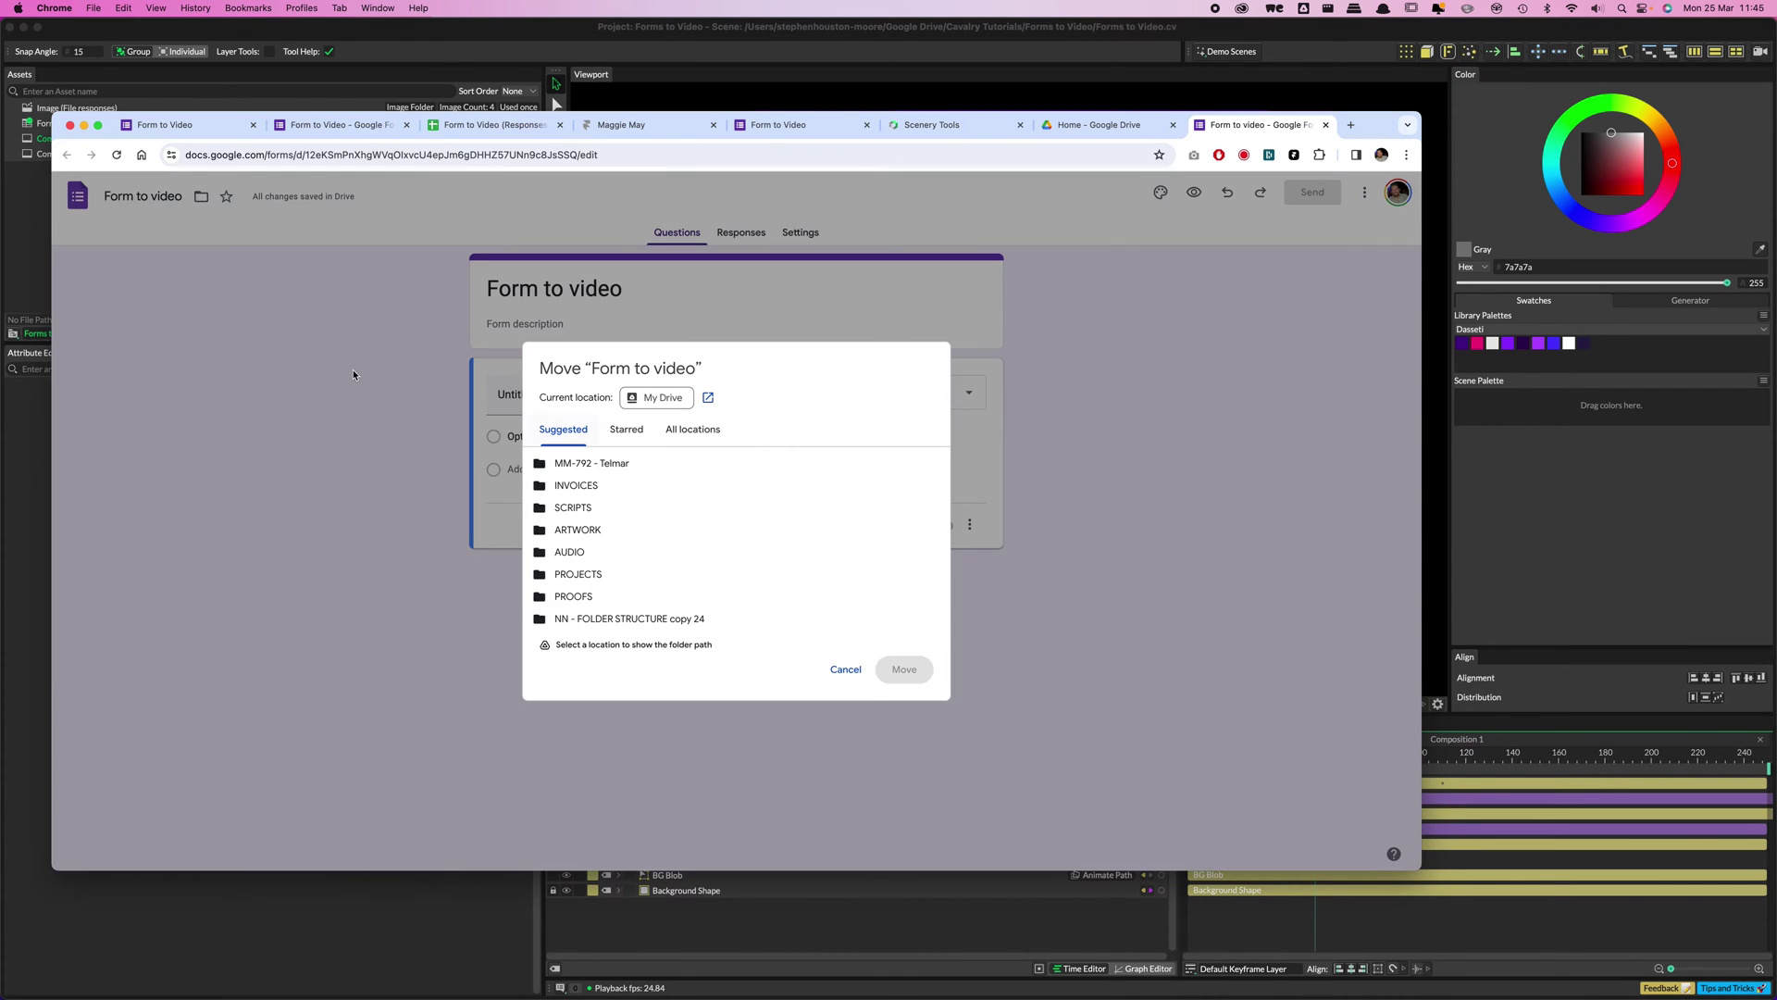
click(353, 375)
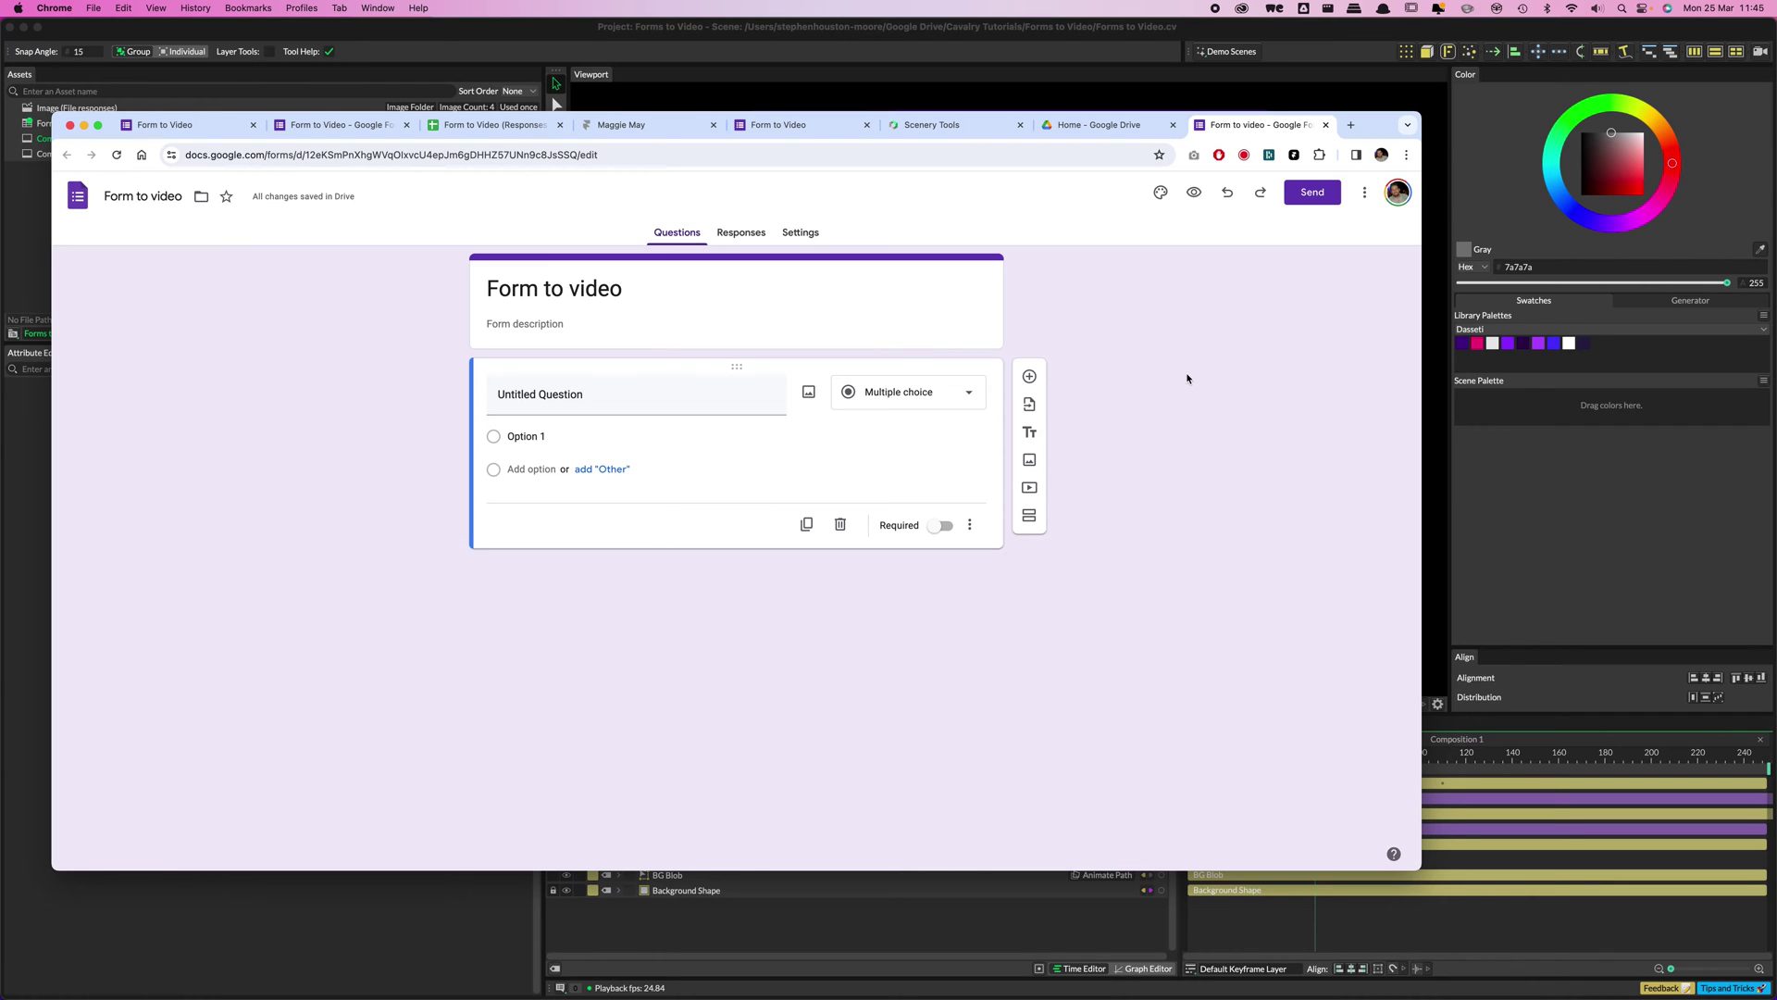
- Title the first question "What is the persons name", set it to Short answer and make it required
click(550, 394)
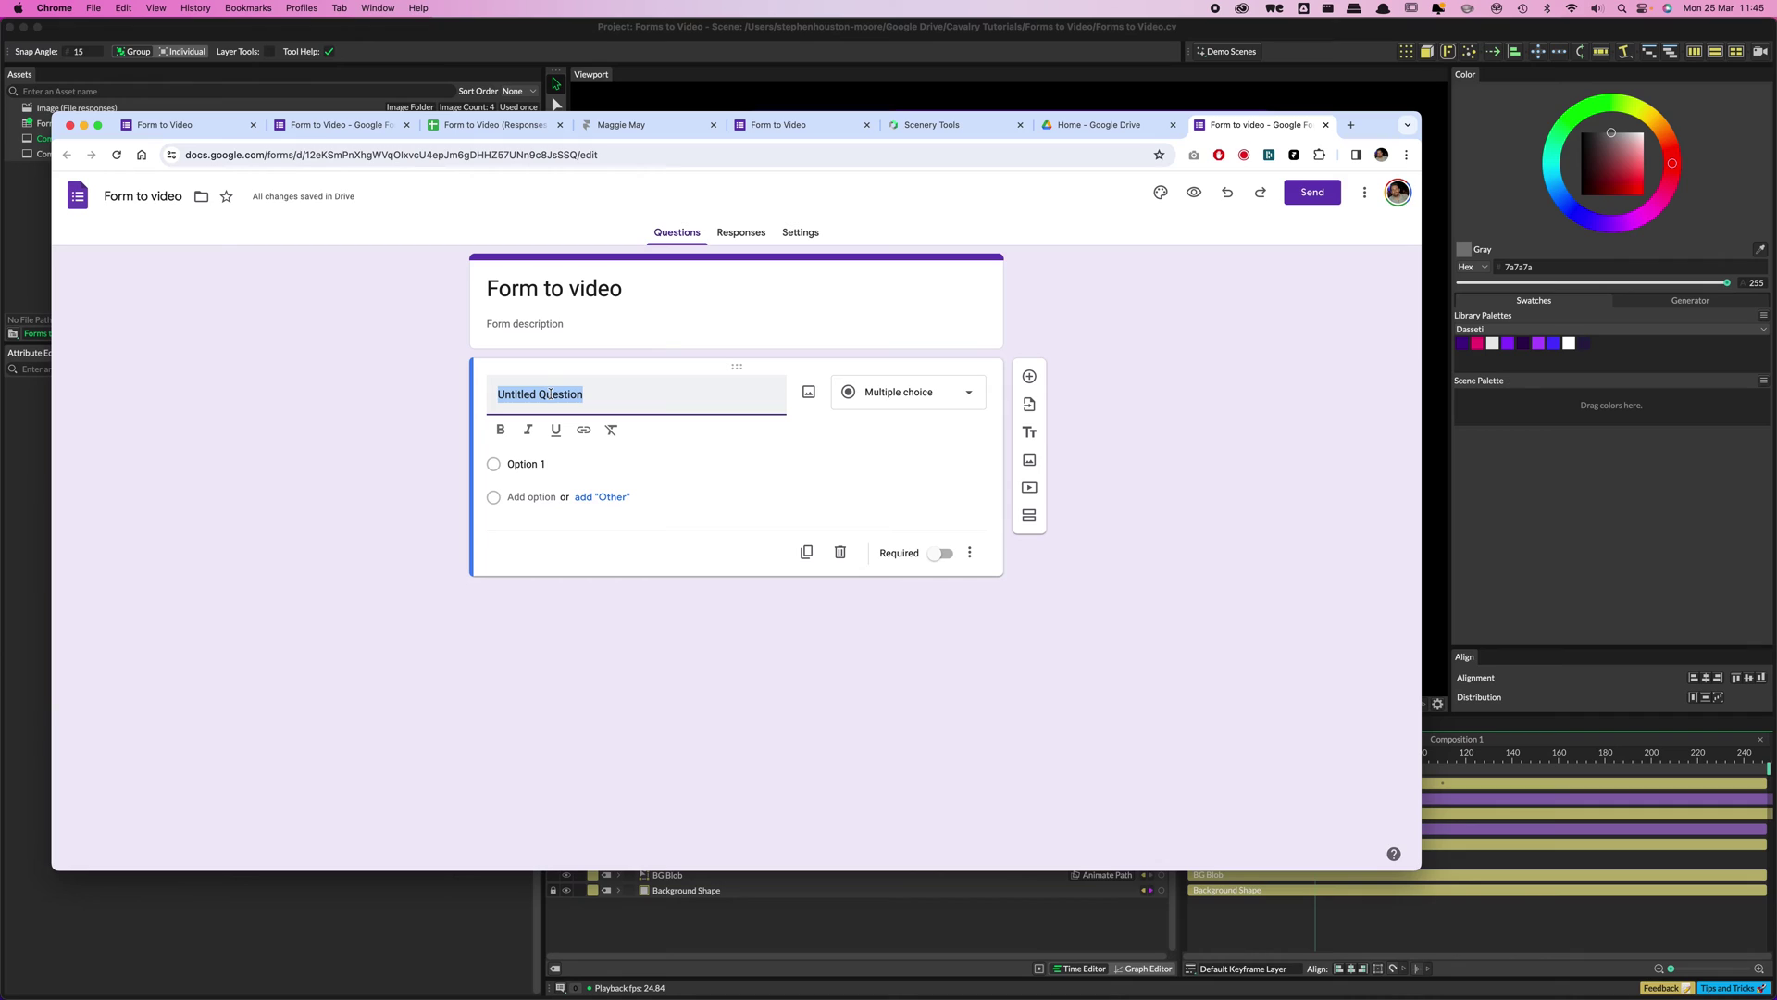
text(What is the persons name)
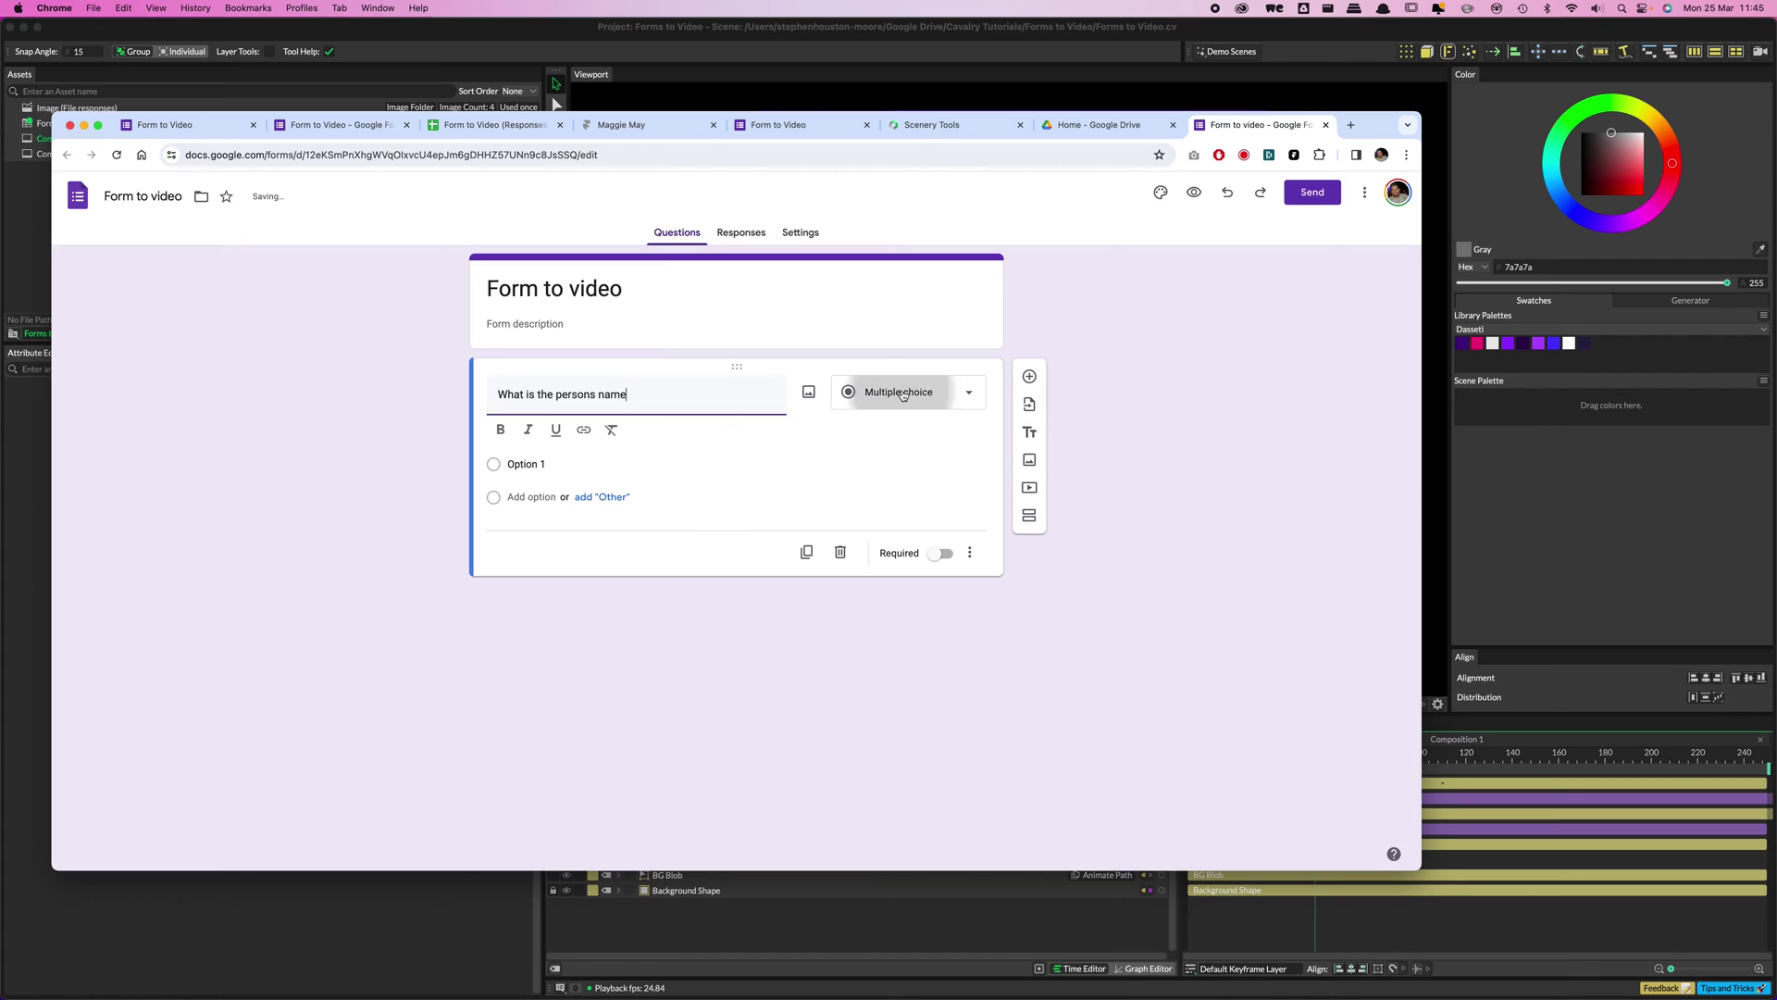
click(900, 396)
click(894, 315)
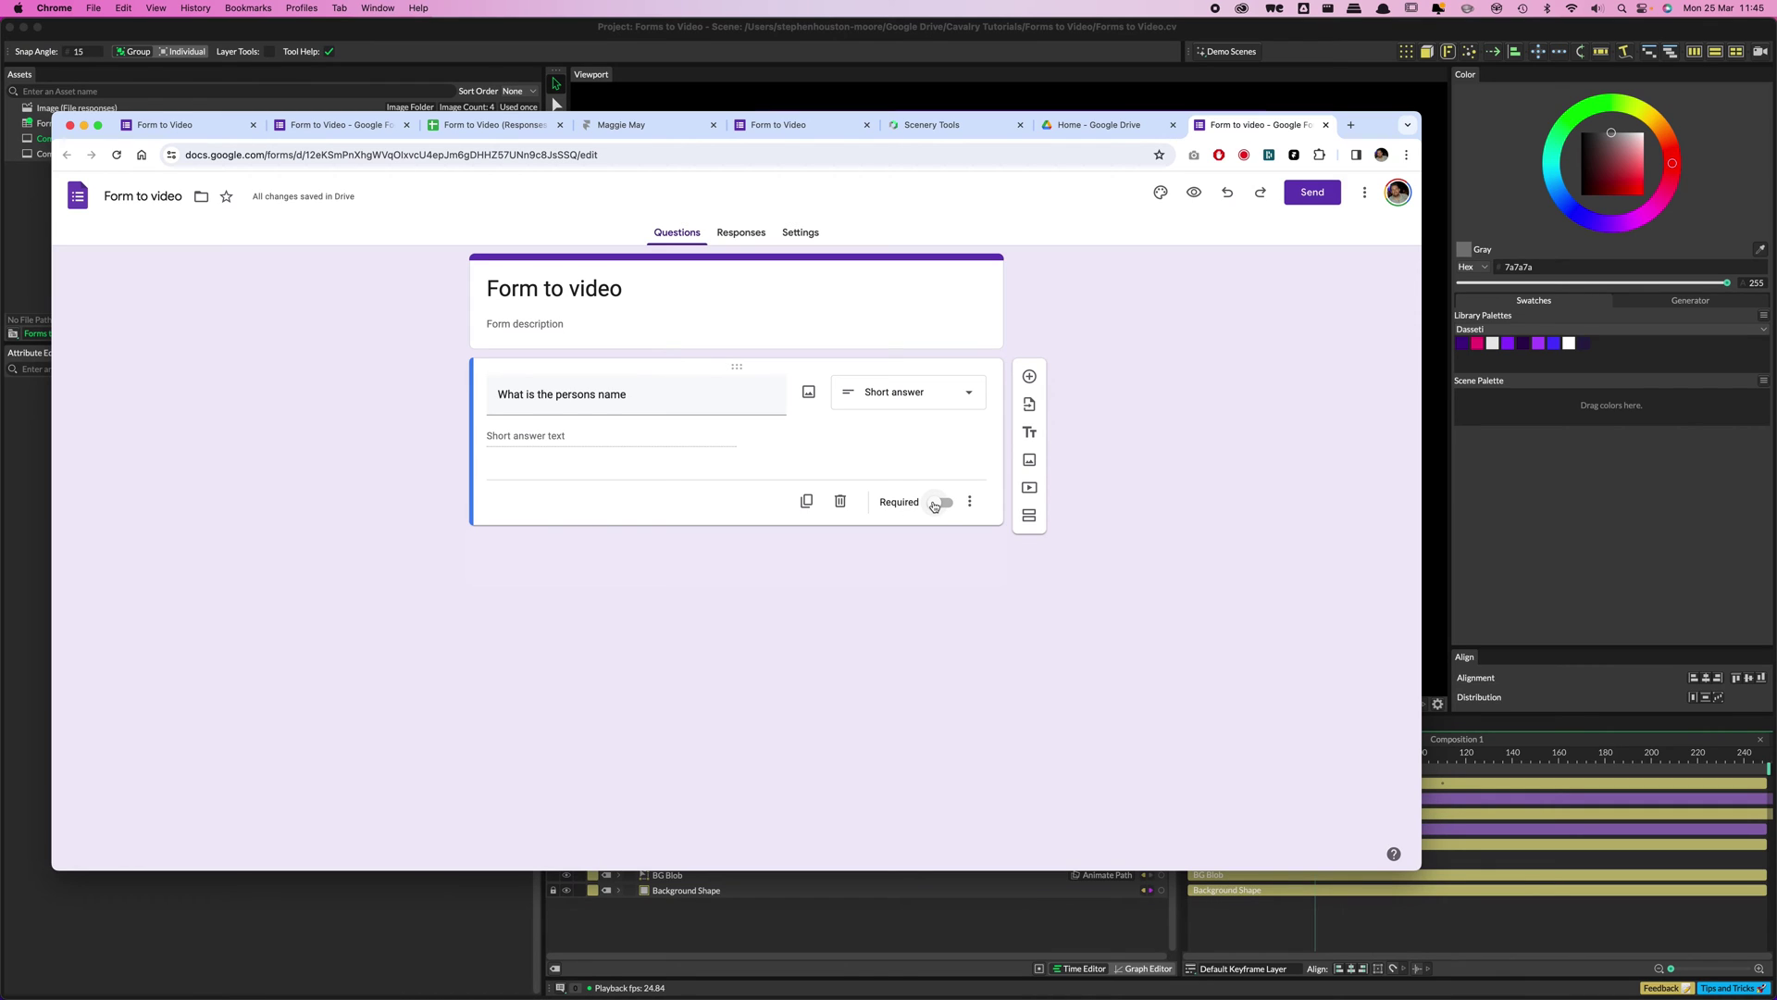
click(936, 505)
- Add a required Short answer question titled "What is their job title"
click(1028, 376)
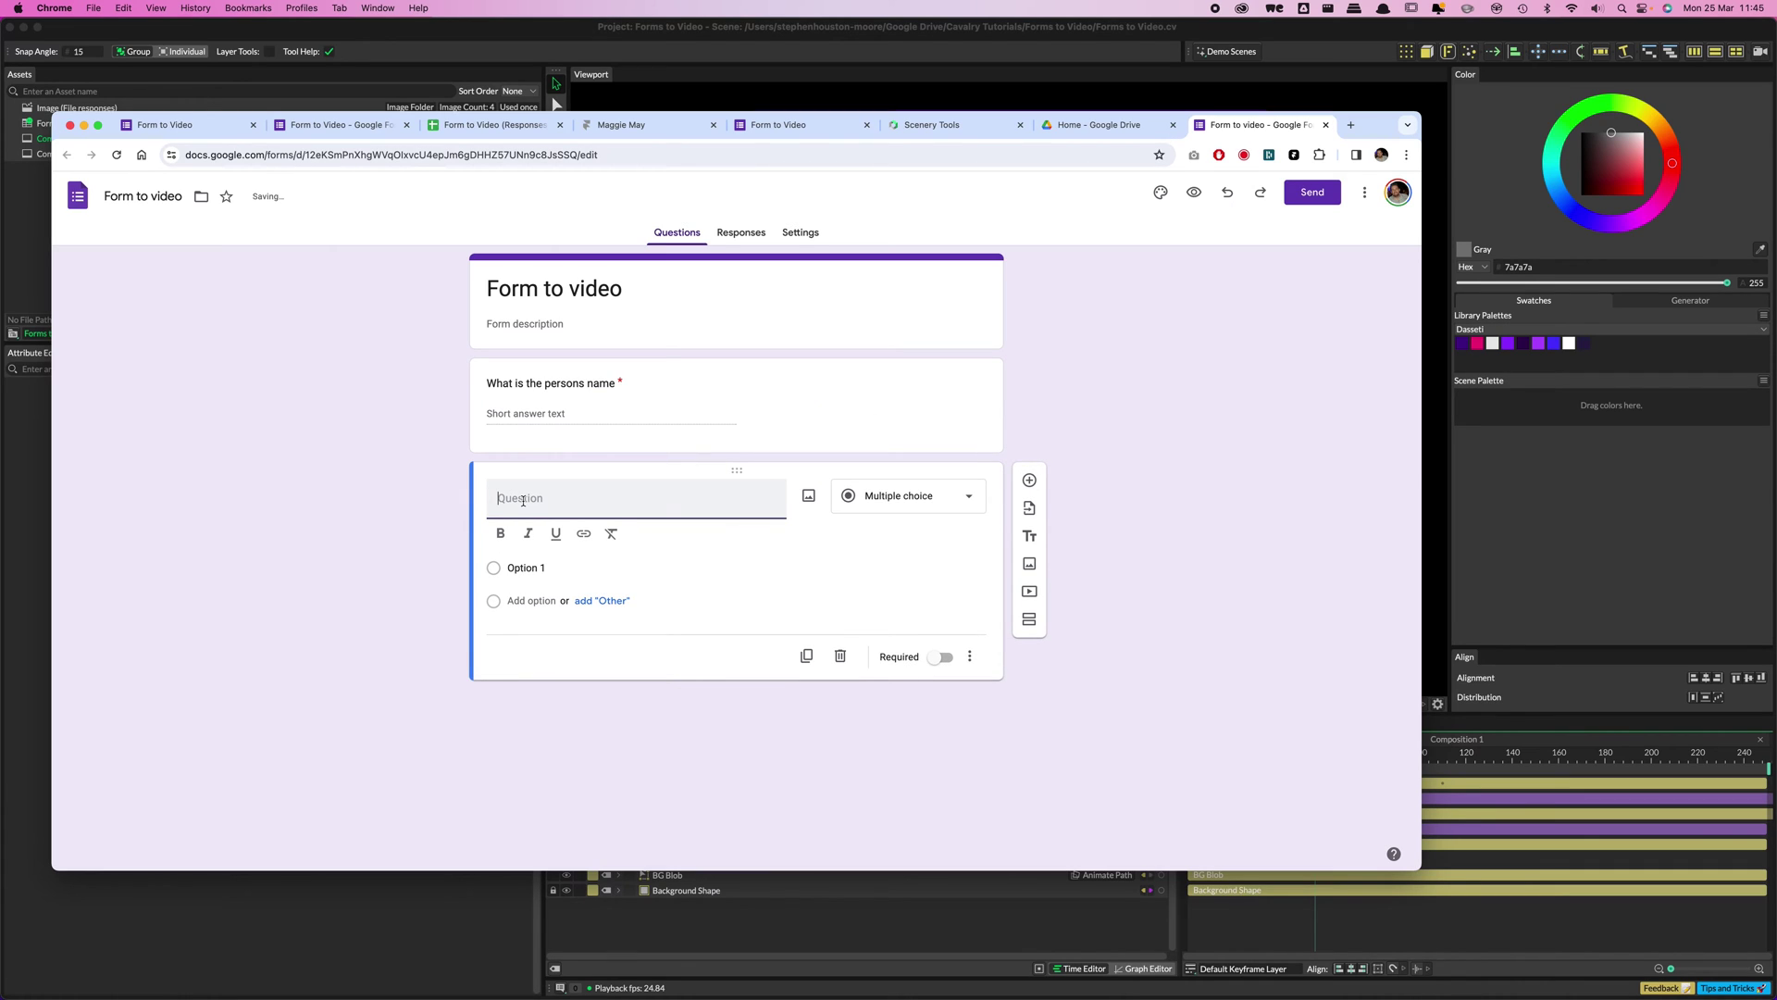
text(What is their job totle)
click(887, 497)
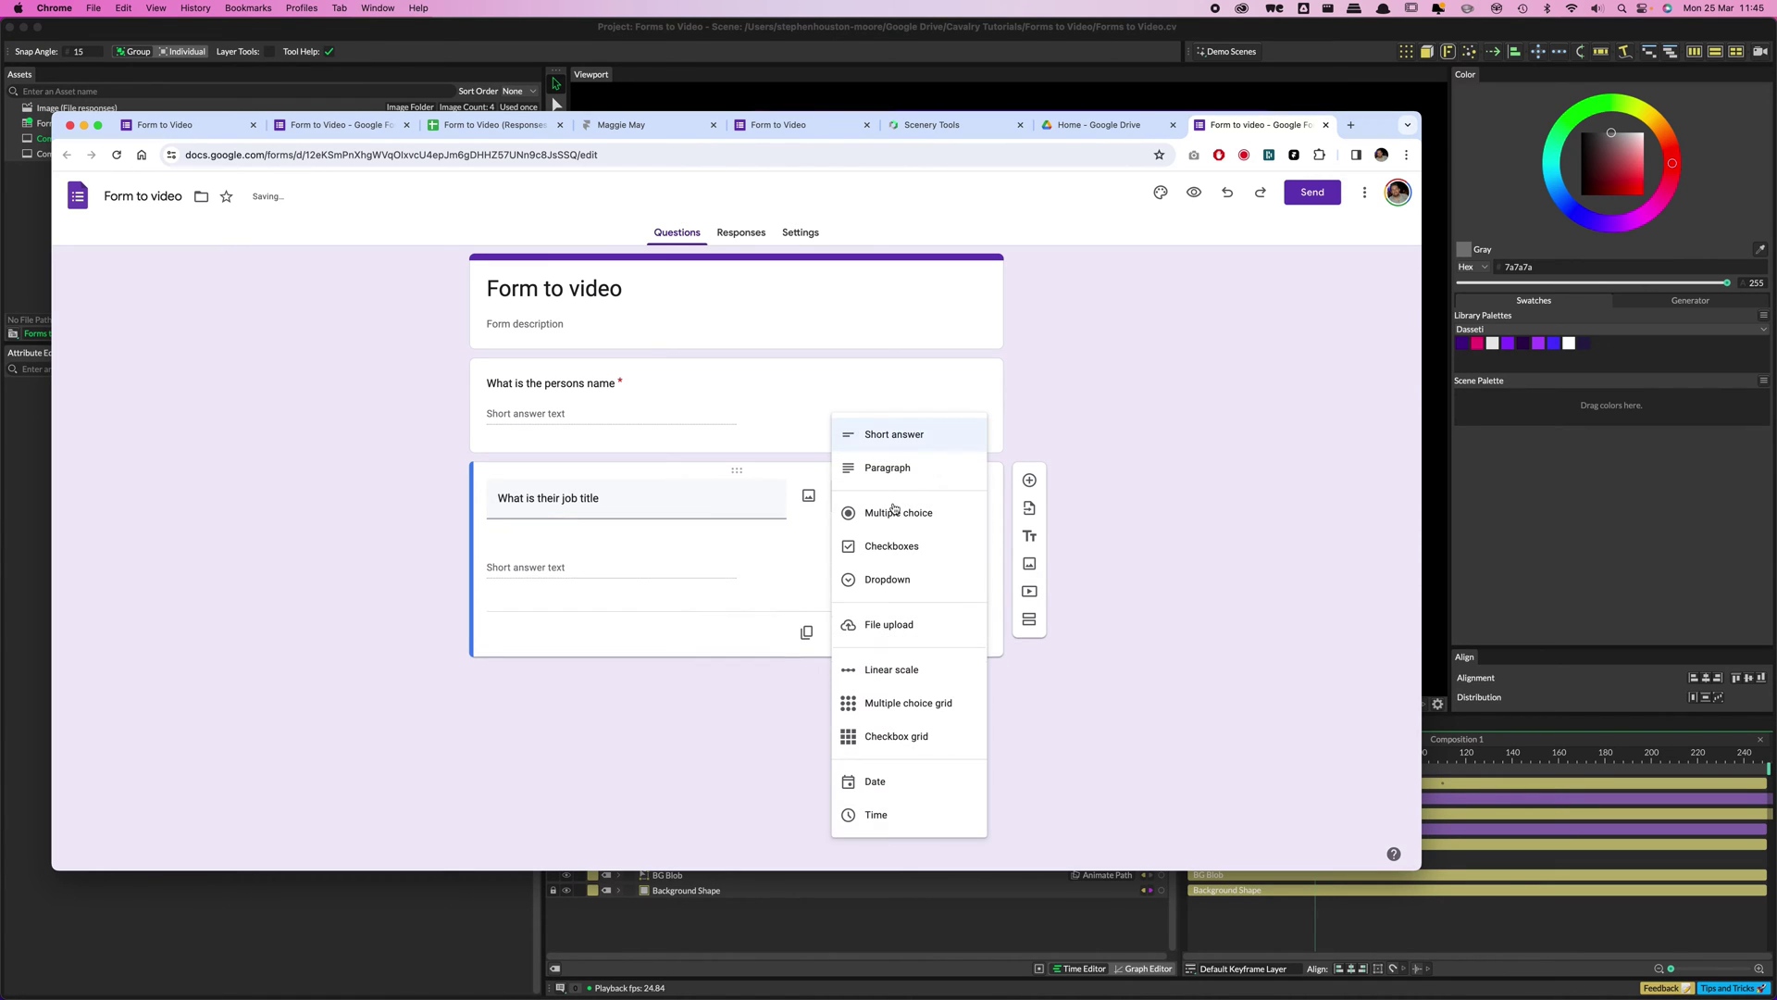
click(887, 442)
click(942, 606)
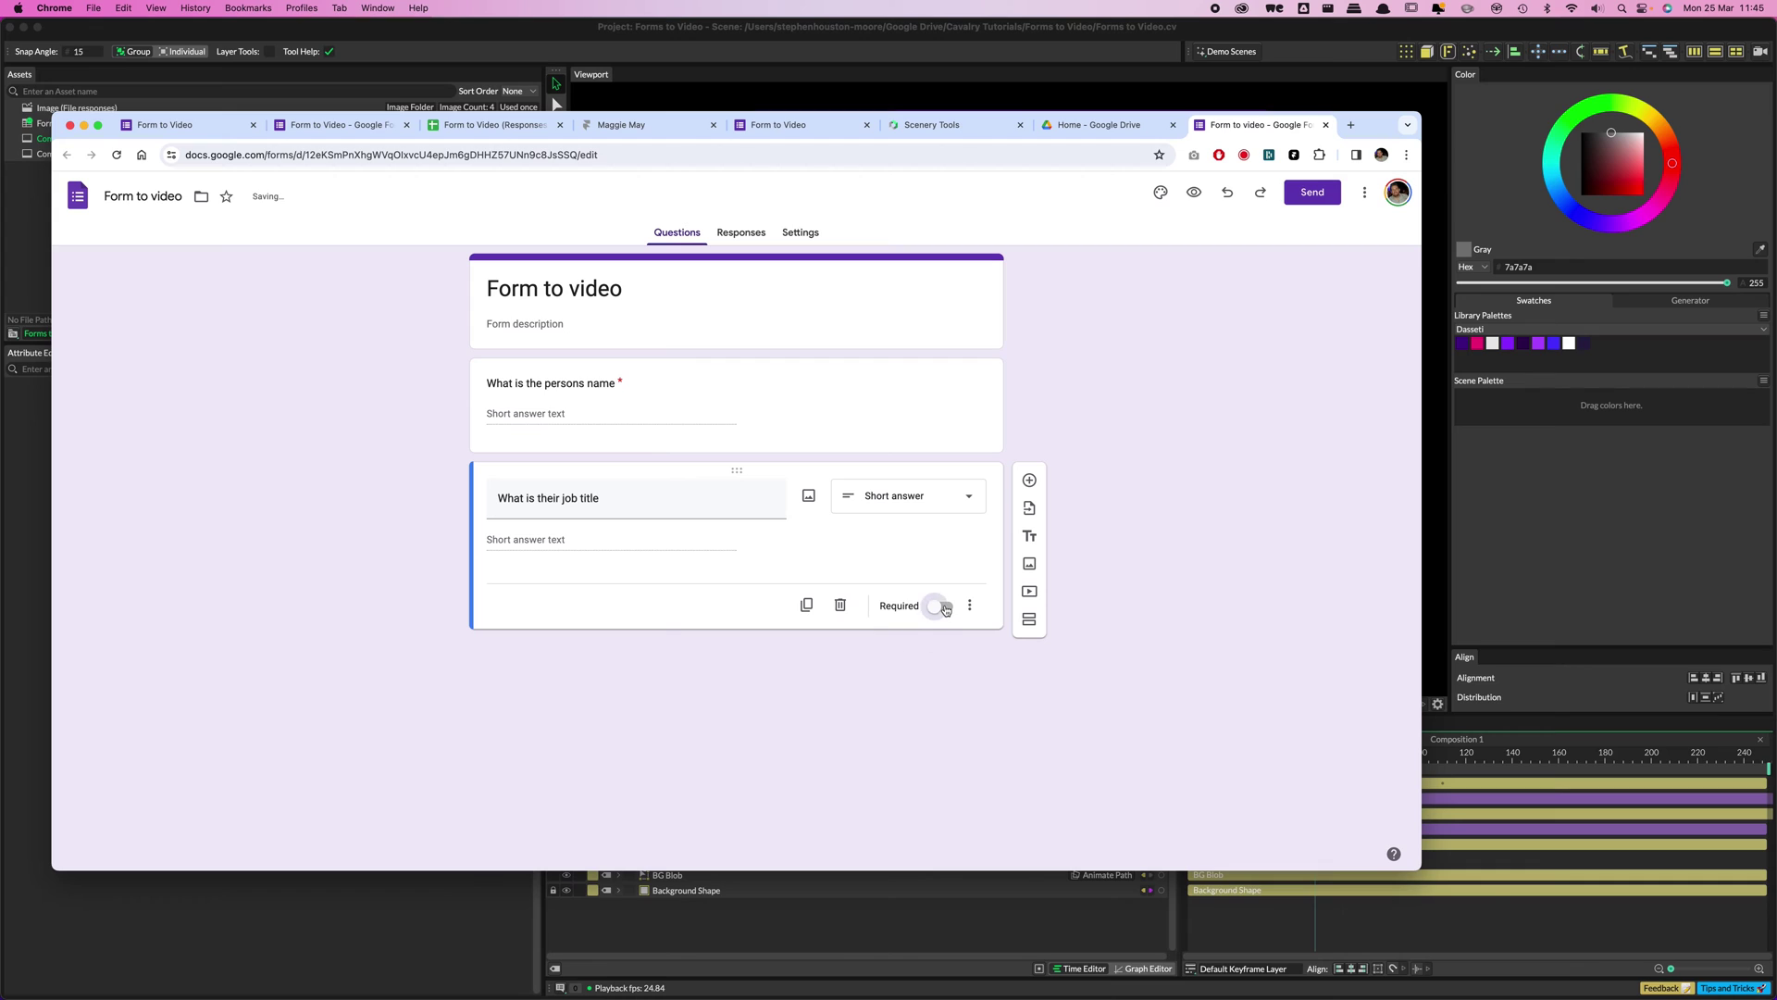
- Add a third required question titled "What is their quote" with the Paragraph answer type
click(1029, 482)
text(Qha)
key(BackSpace)
key(BackSpace)
key(BackSpace)
text(What)
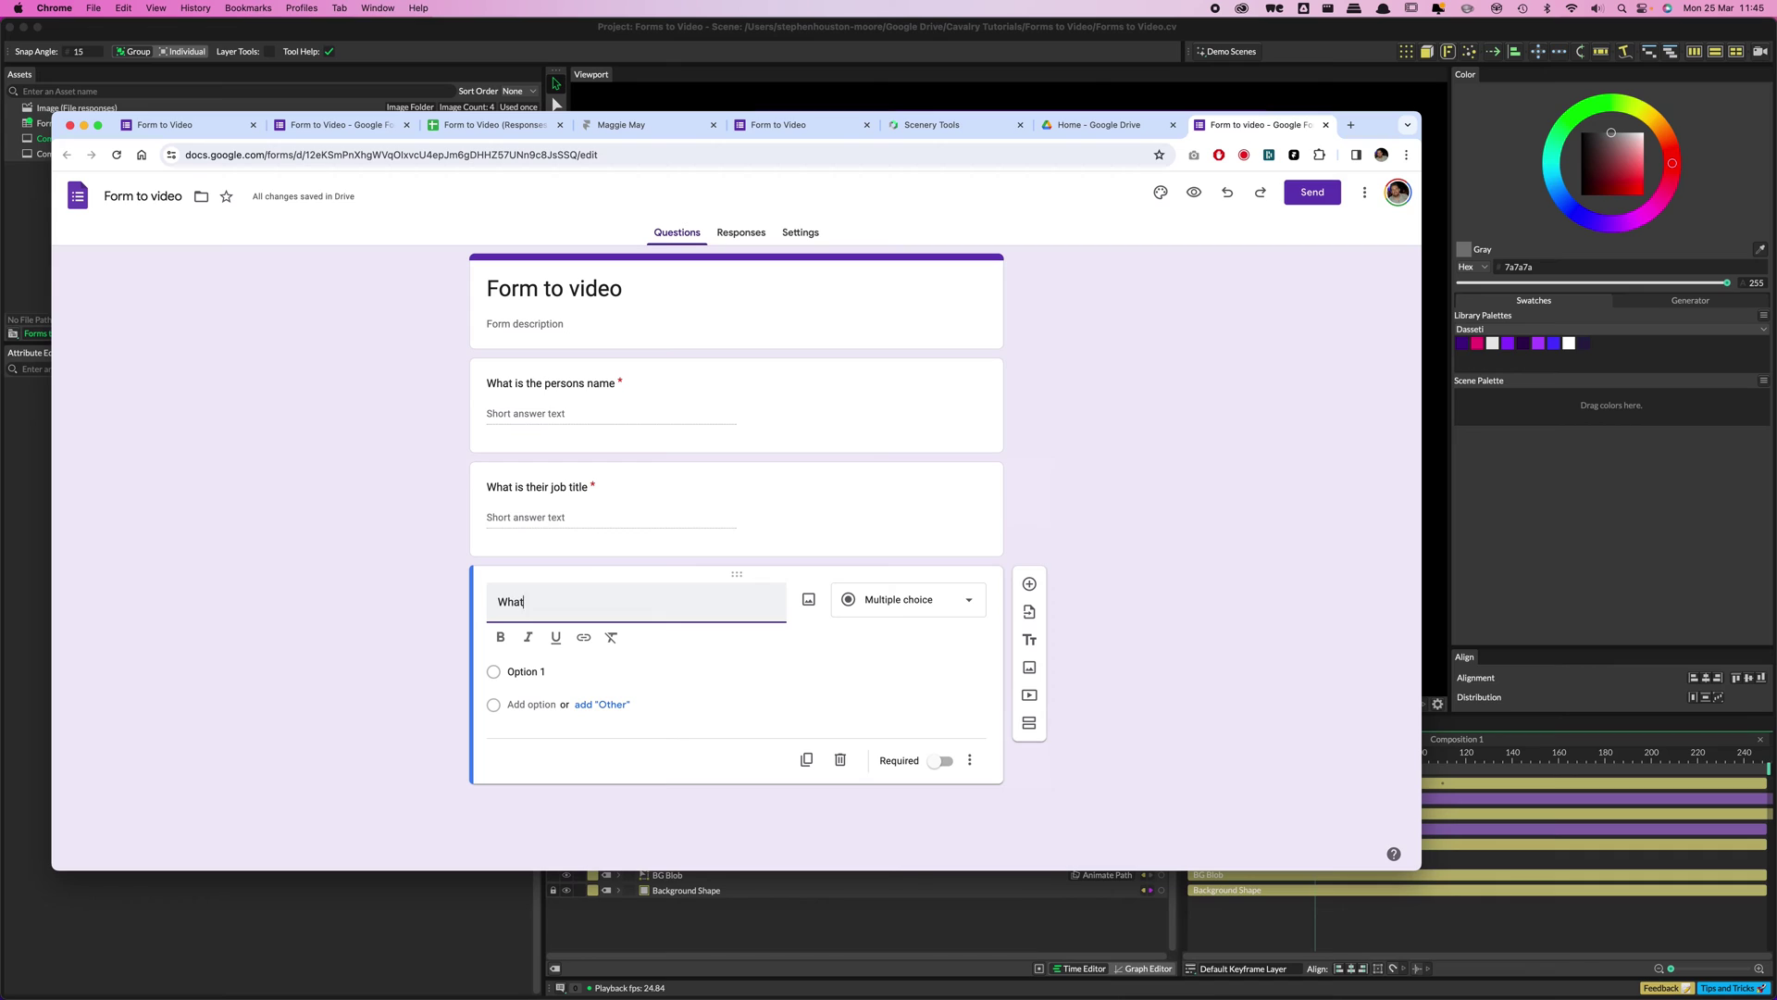
text( is their wuot)
text(e)
key(BackSpace)
key(BackSpace)
key(BackSpace)
key(BackSpace)
text(quote)
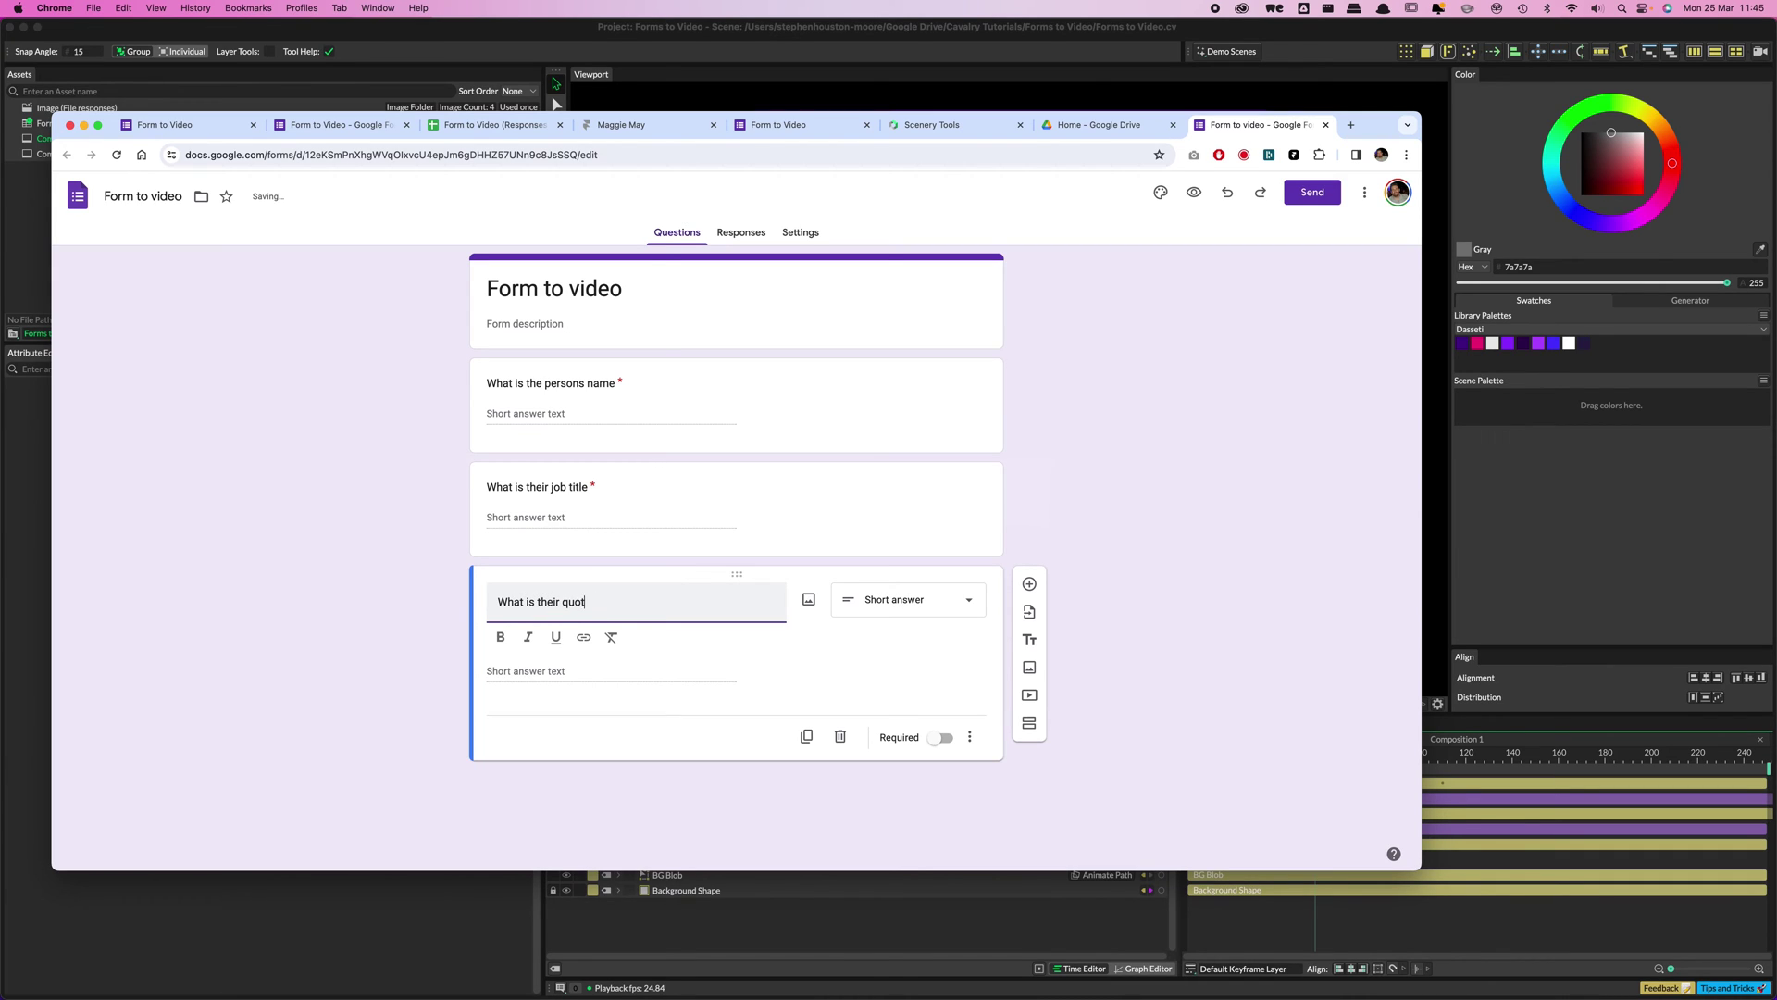
click(883, 606)
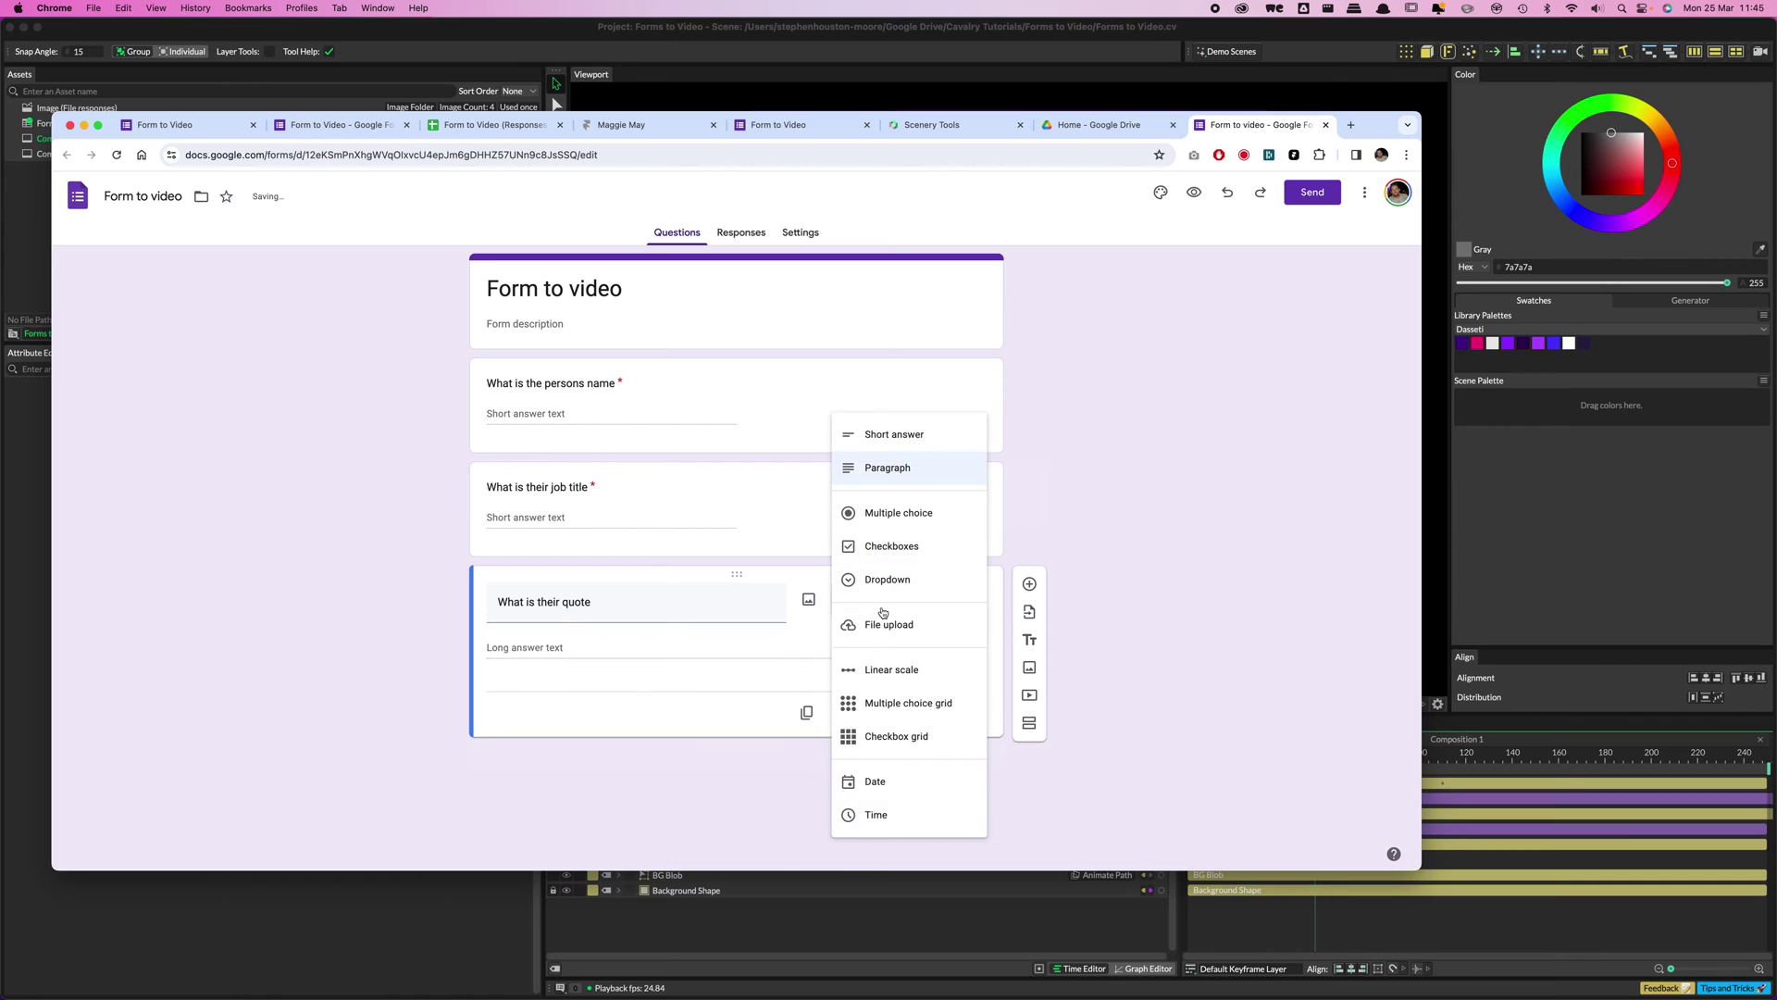
click(878, 472)
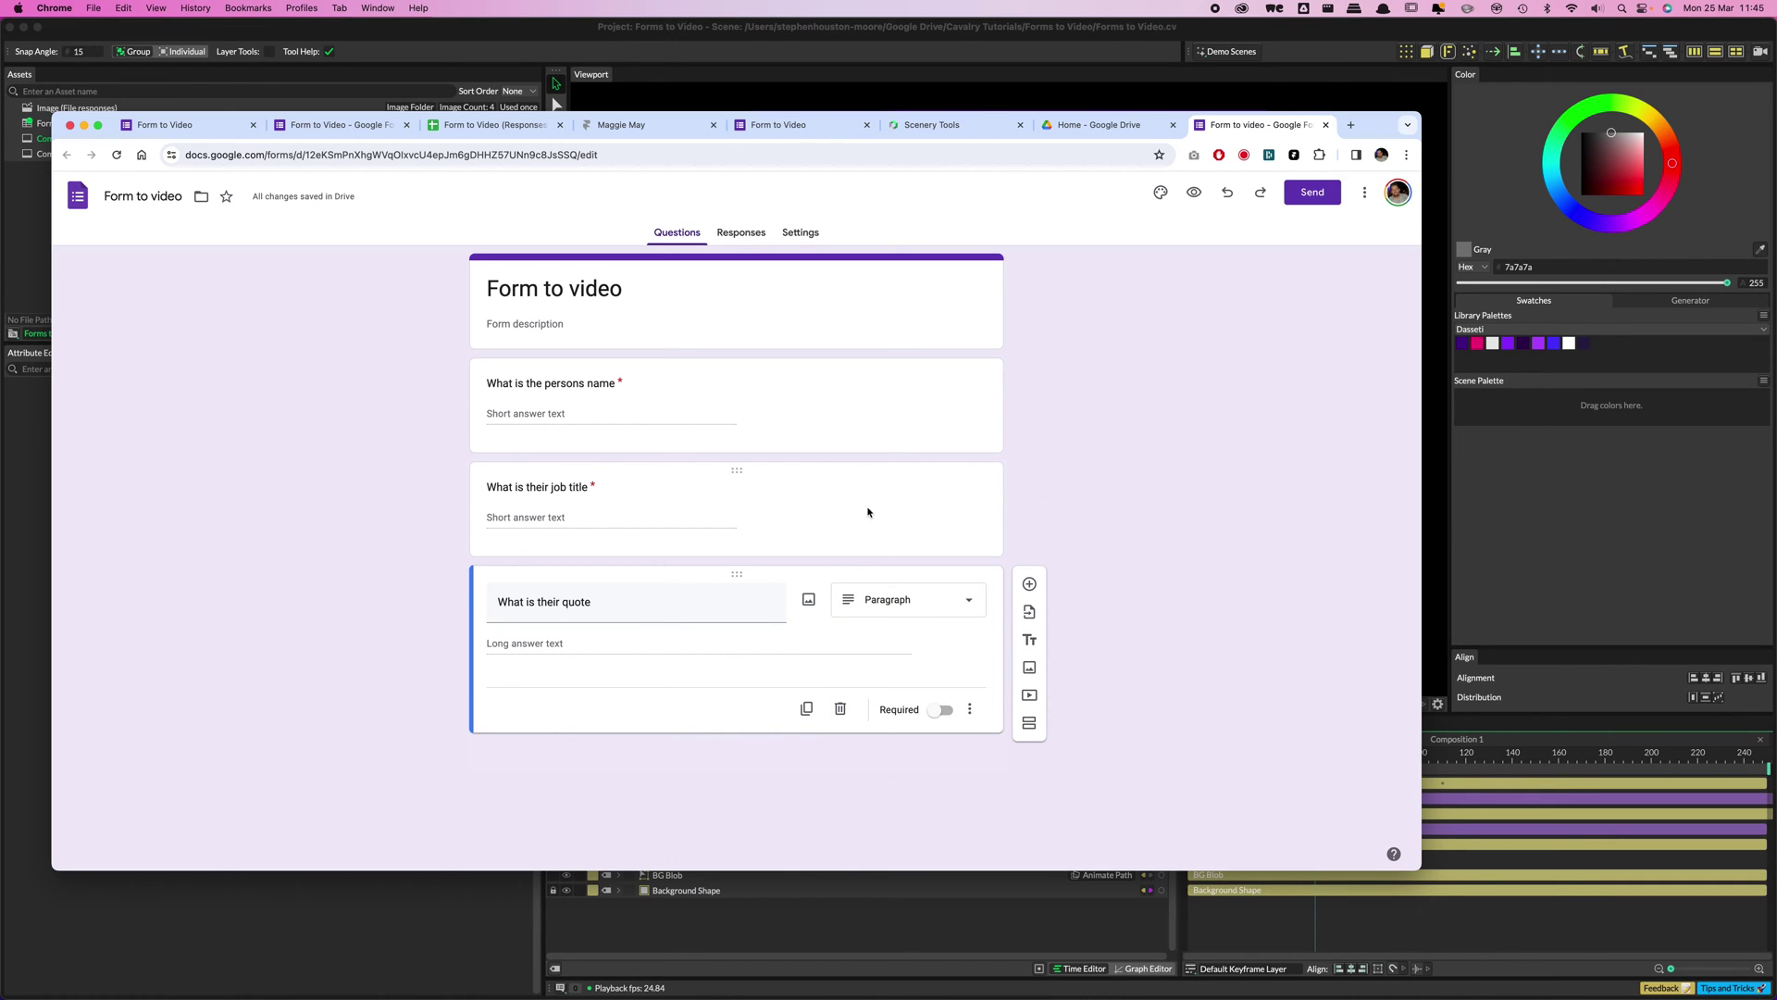
click(942, 710)
- Add a required File upload question titled "Upload image", allowing respondents to upload files to Drive
click(1030, 583)
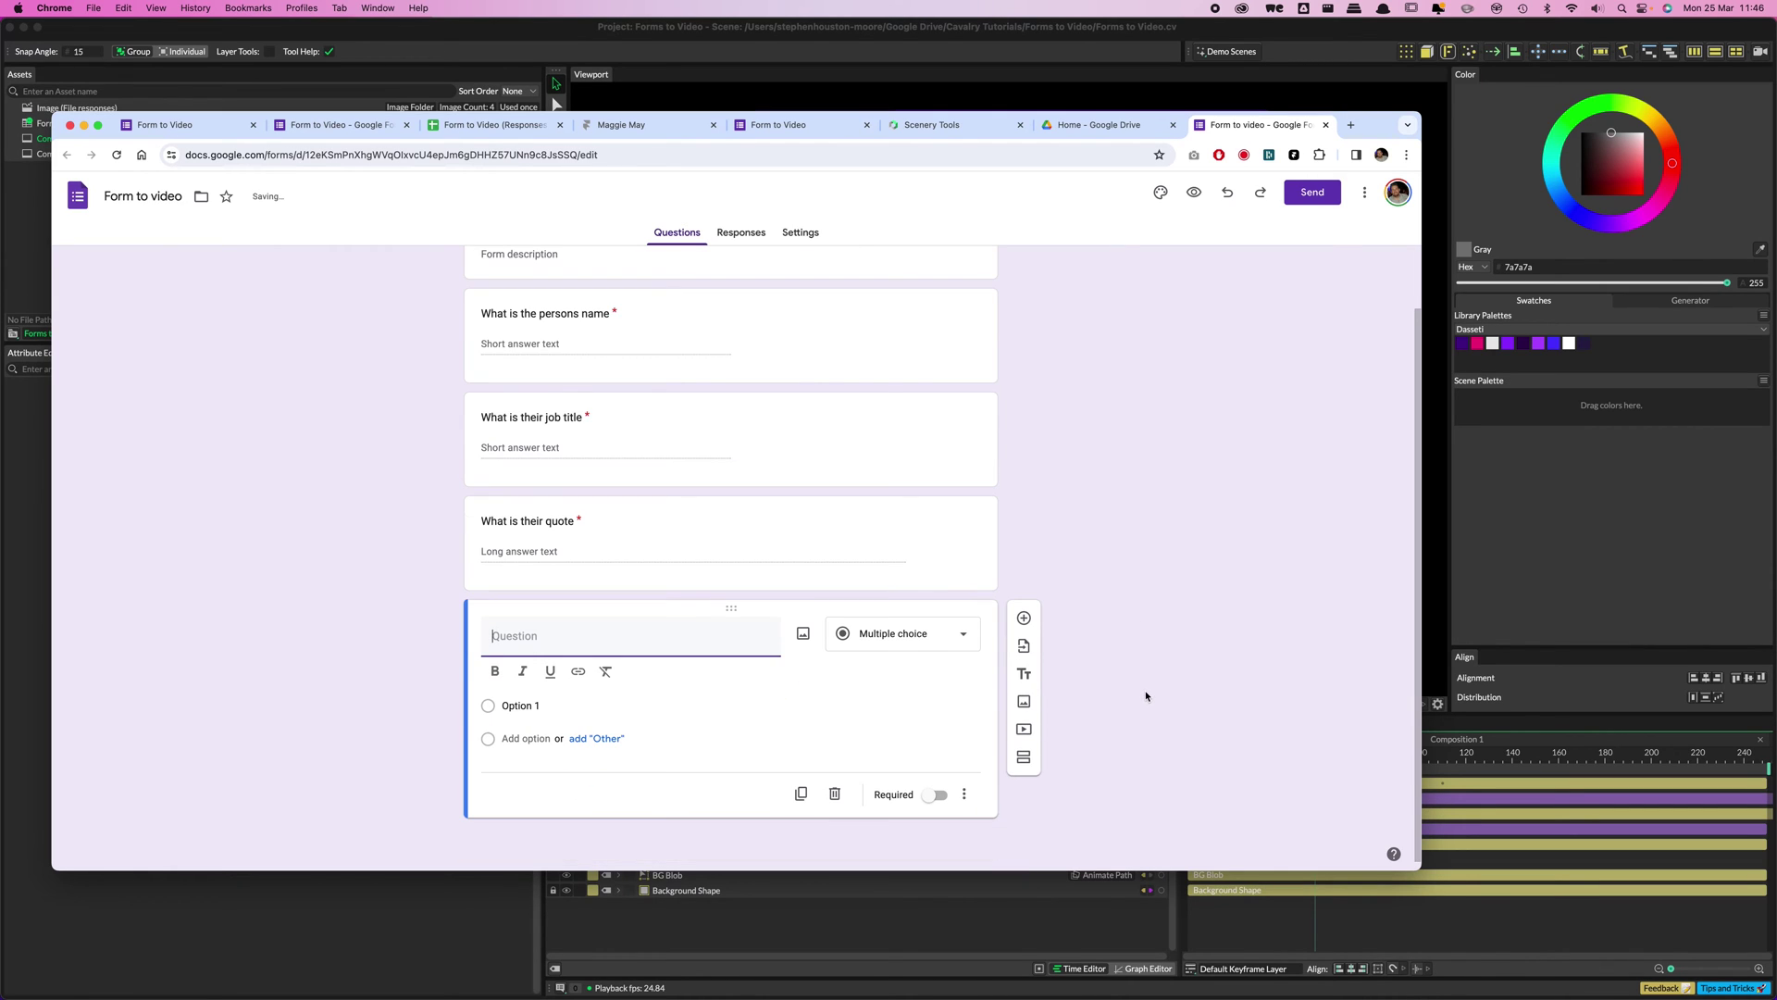
click(912, 641)
click(863, 626)
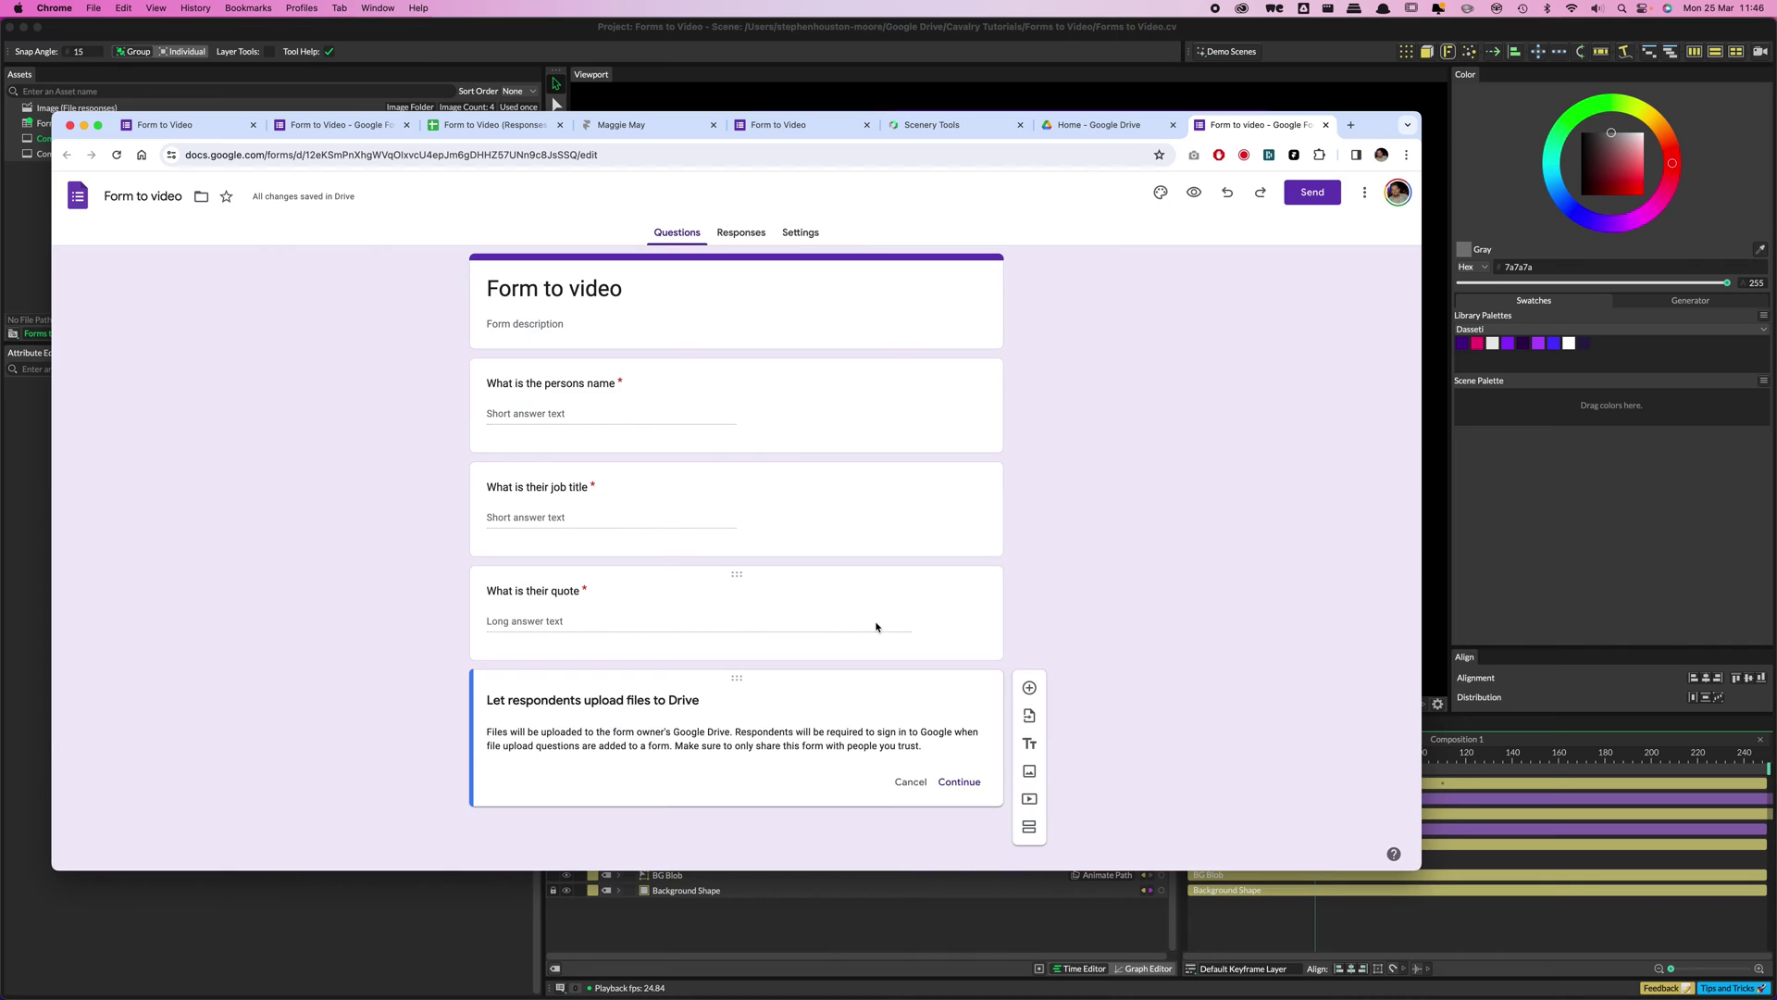
click(959, 781)
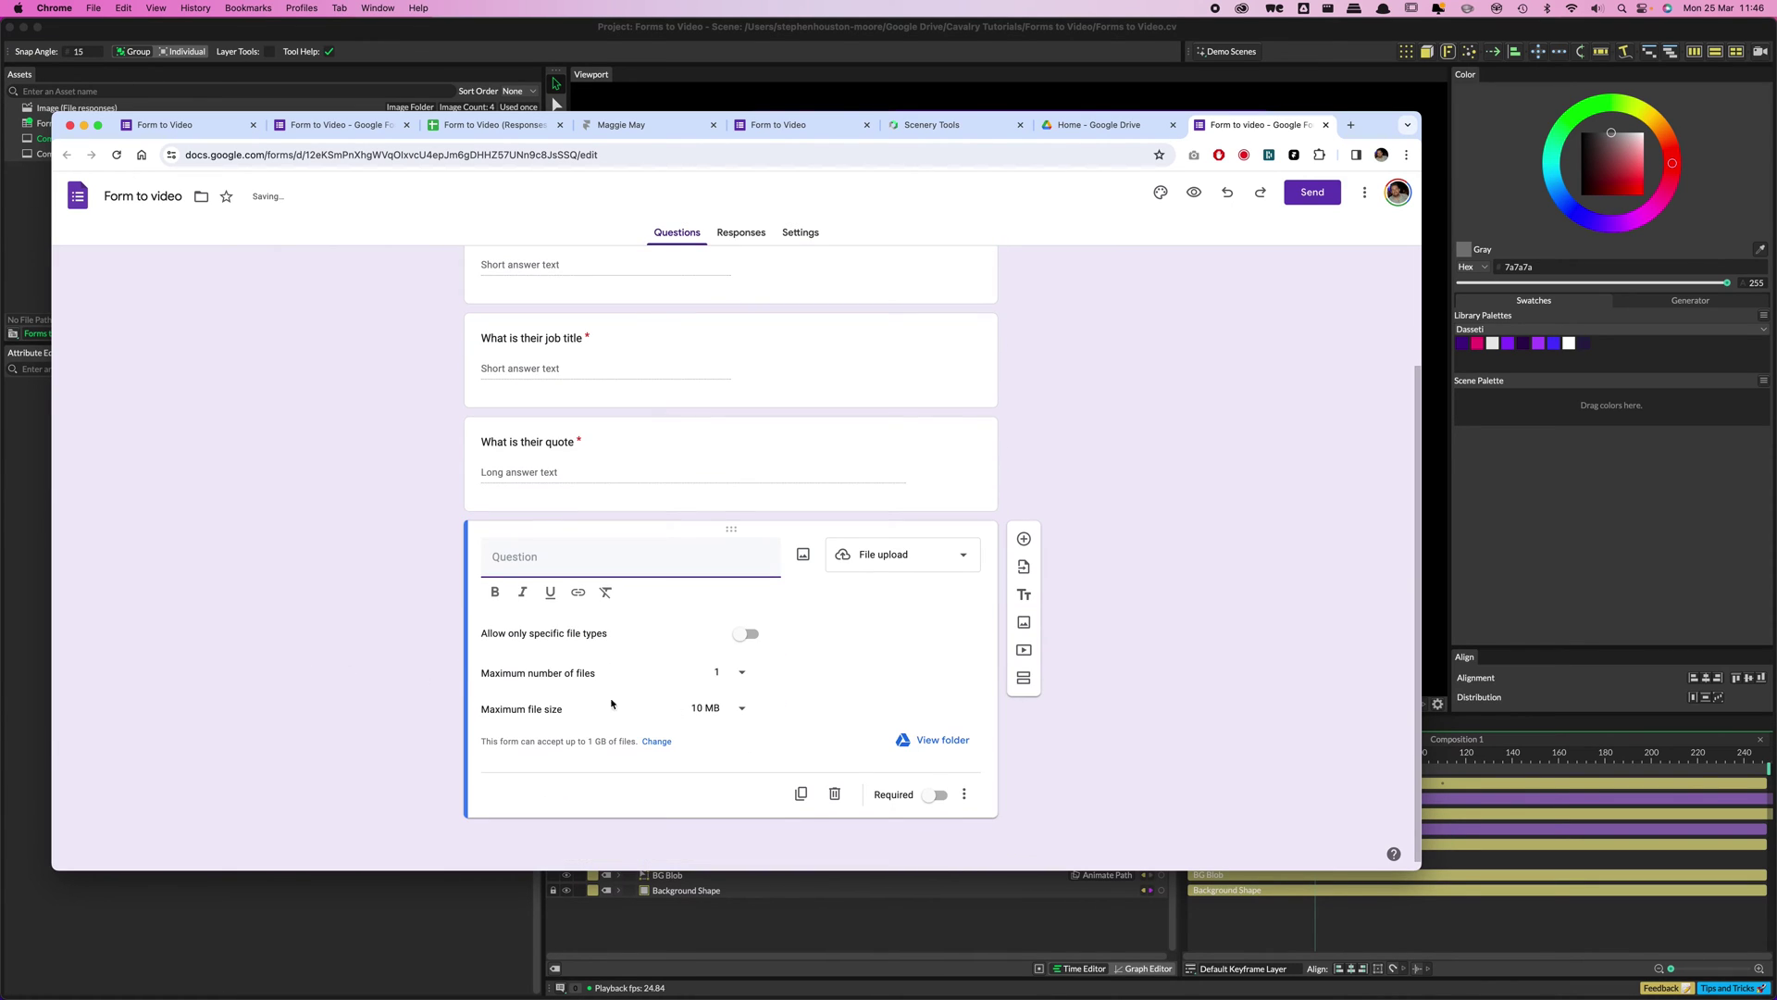
click(939, 797)
text(Upload image)
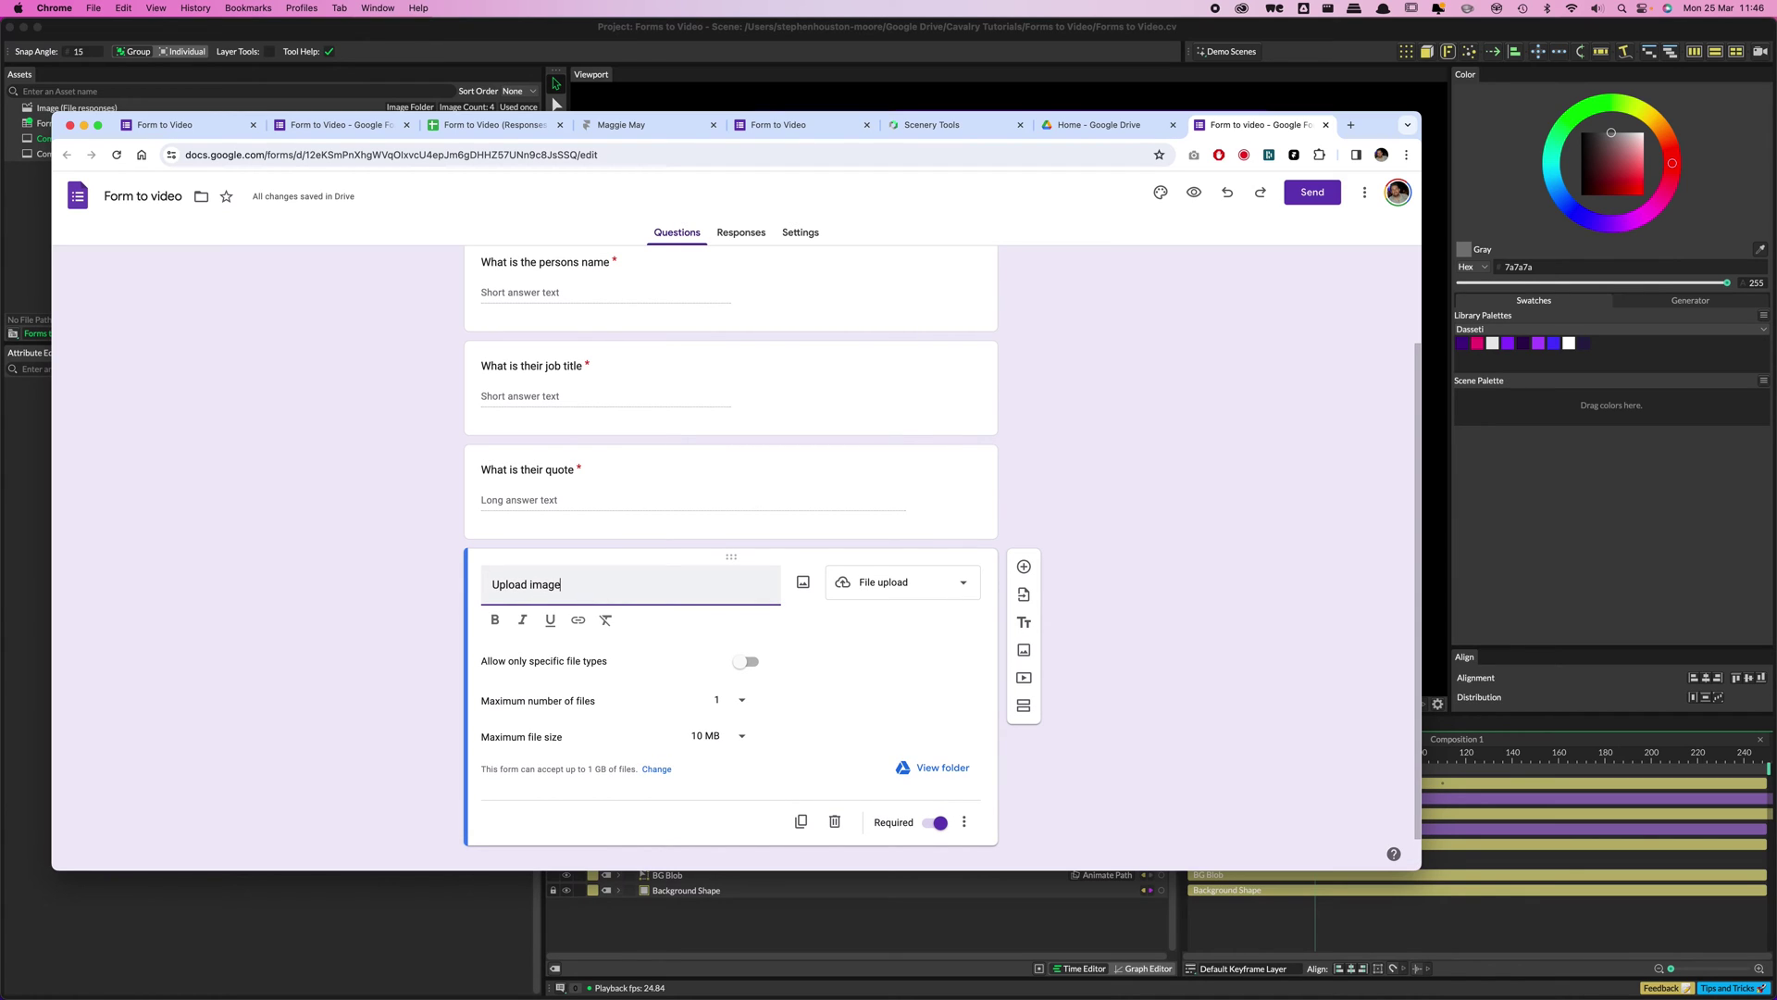
click(206, 615)
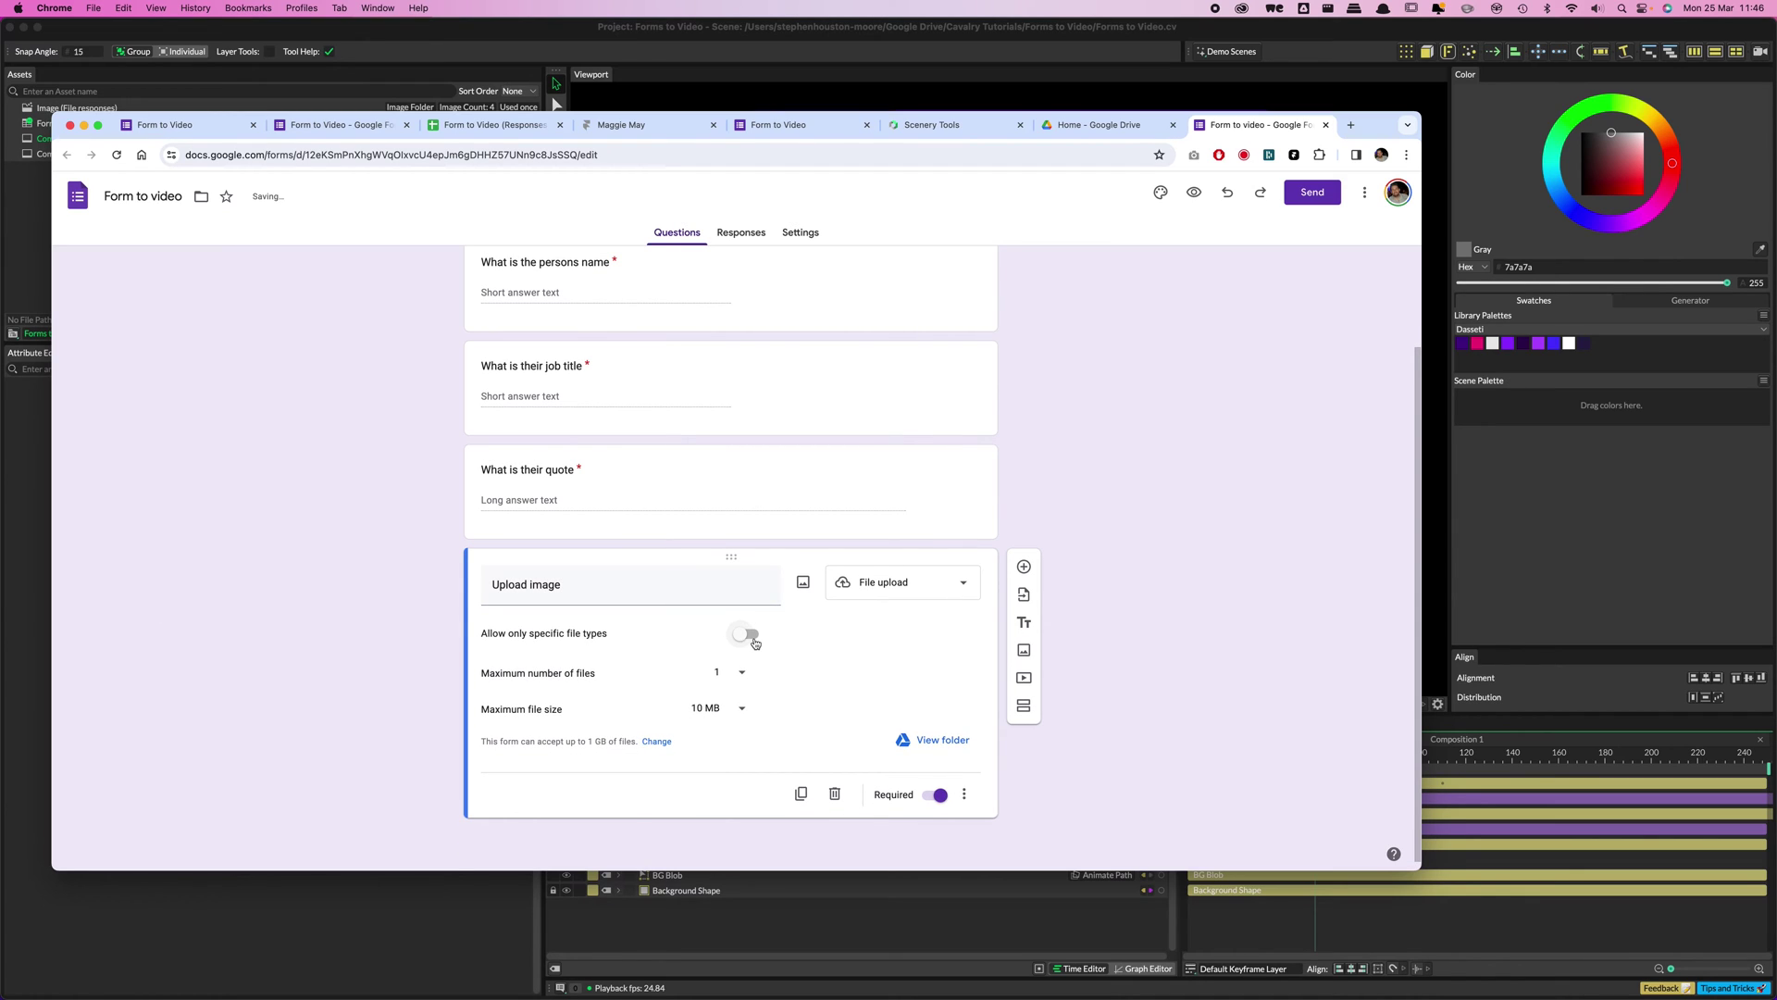
- Restrict the "Upload image" question to the Image file type only
click(746, 635)
click(632, 701)
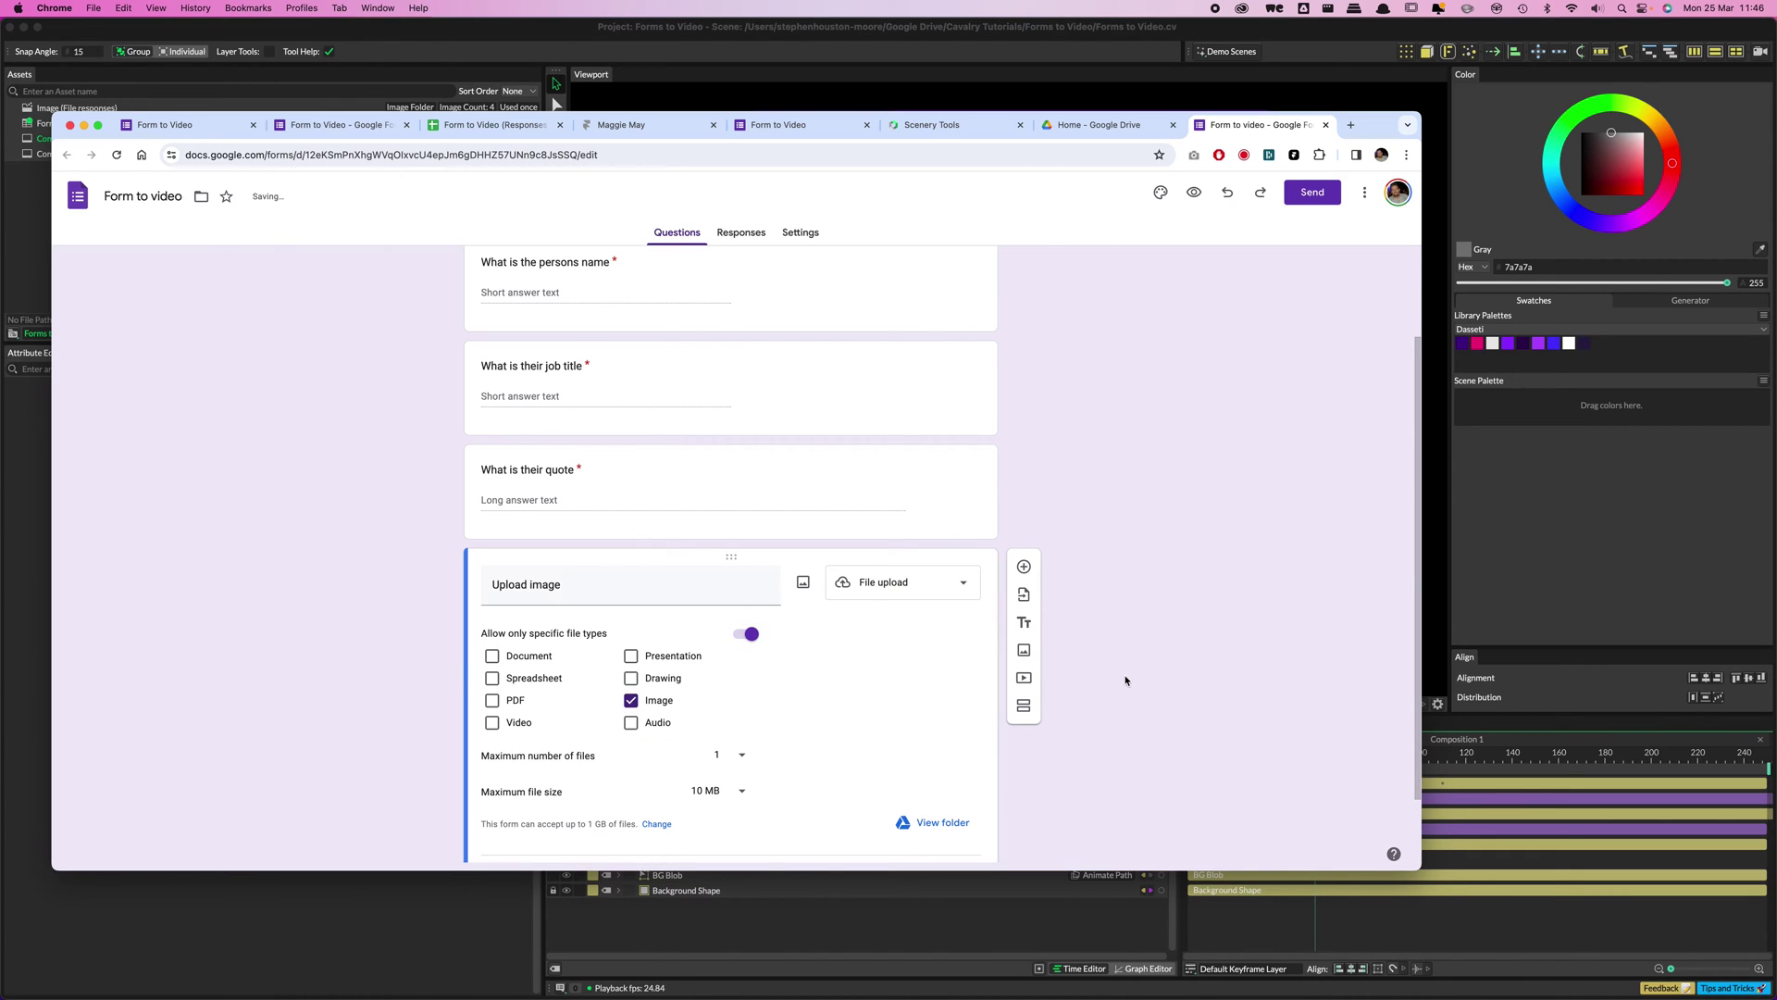
scroll(1147, 700, down, 2)
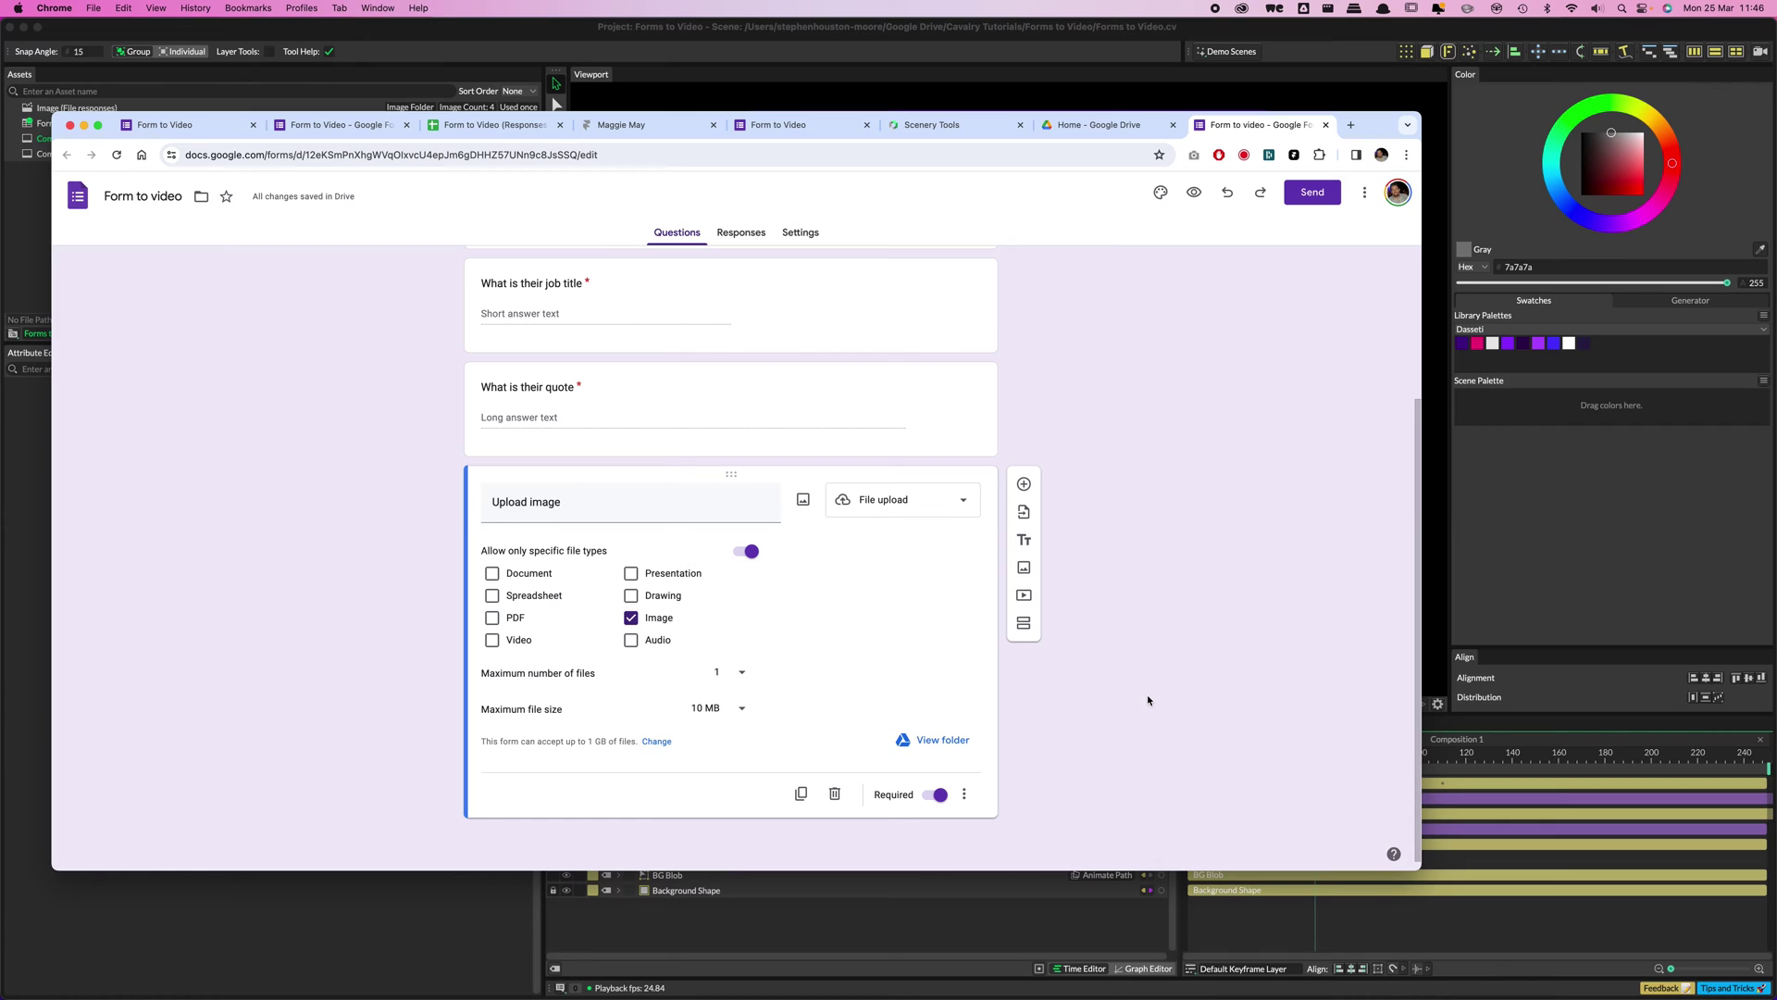
scroll(1147, 700, up, 5)
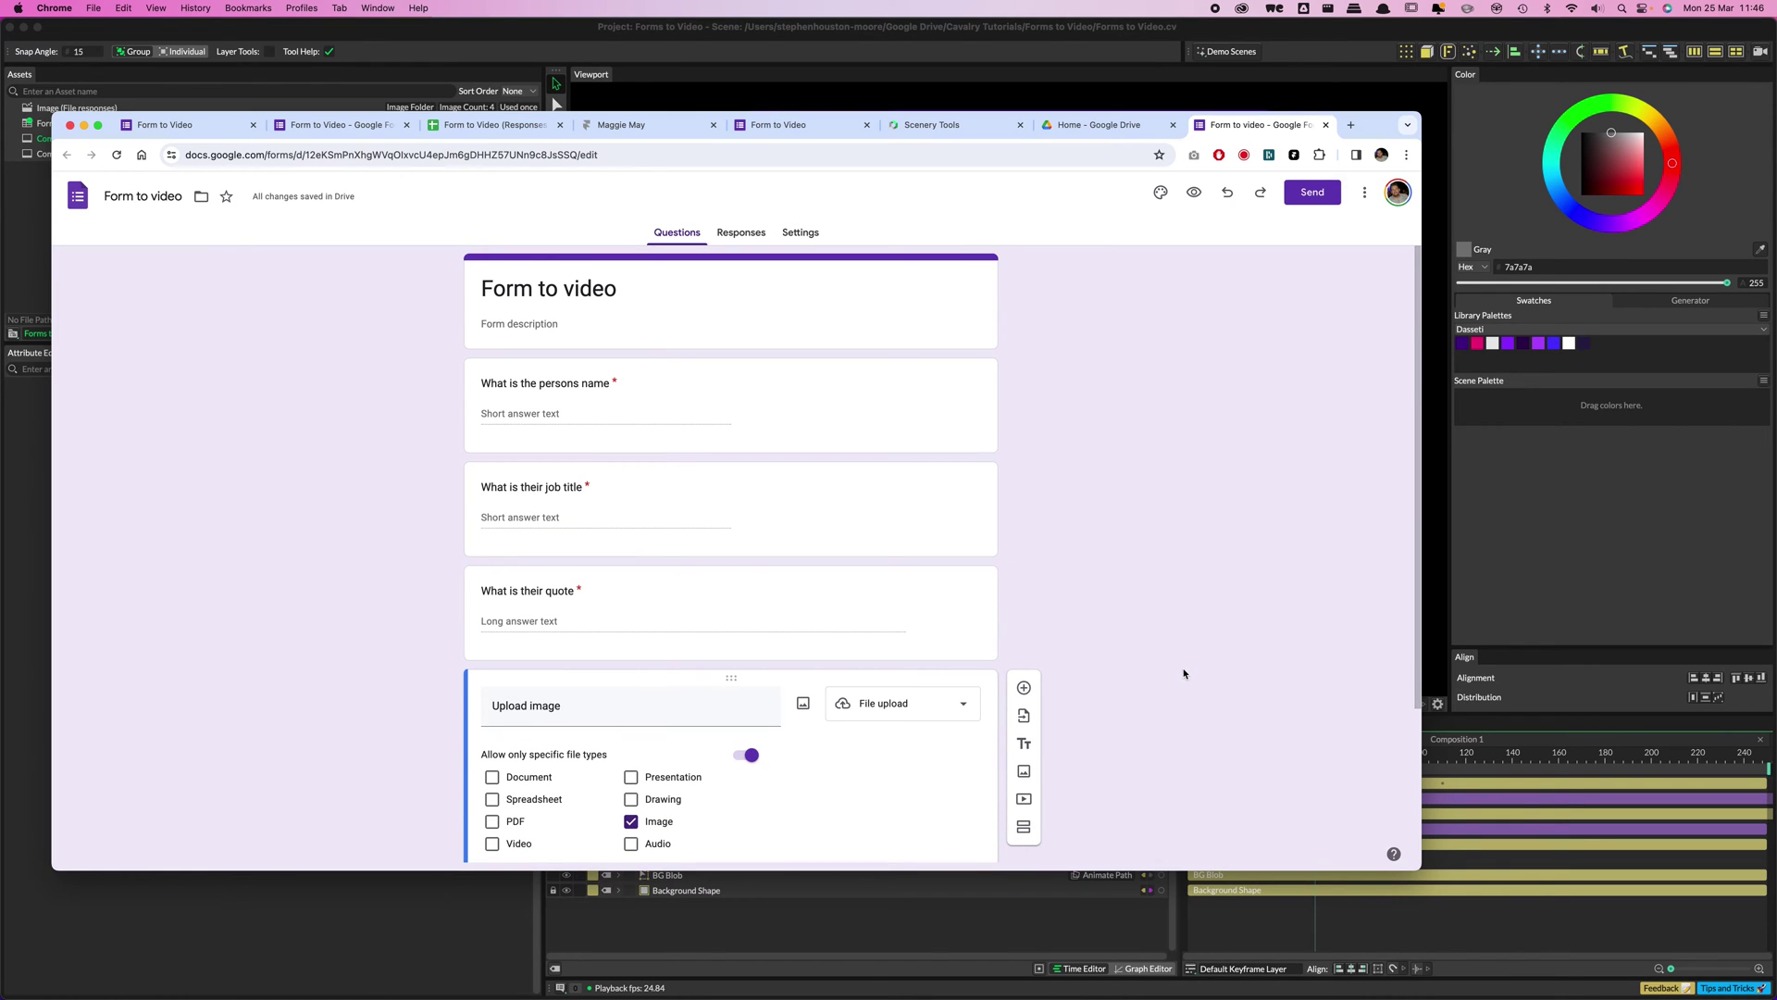
- Examine the options for handling the form's responses and review all of its questions from name to image upload
click(741, 235)
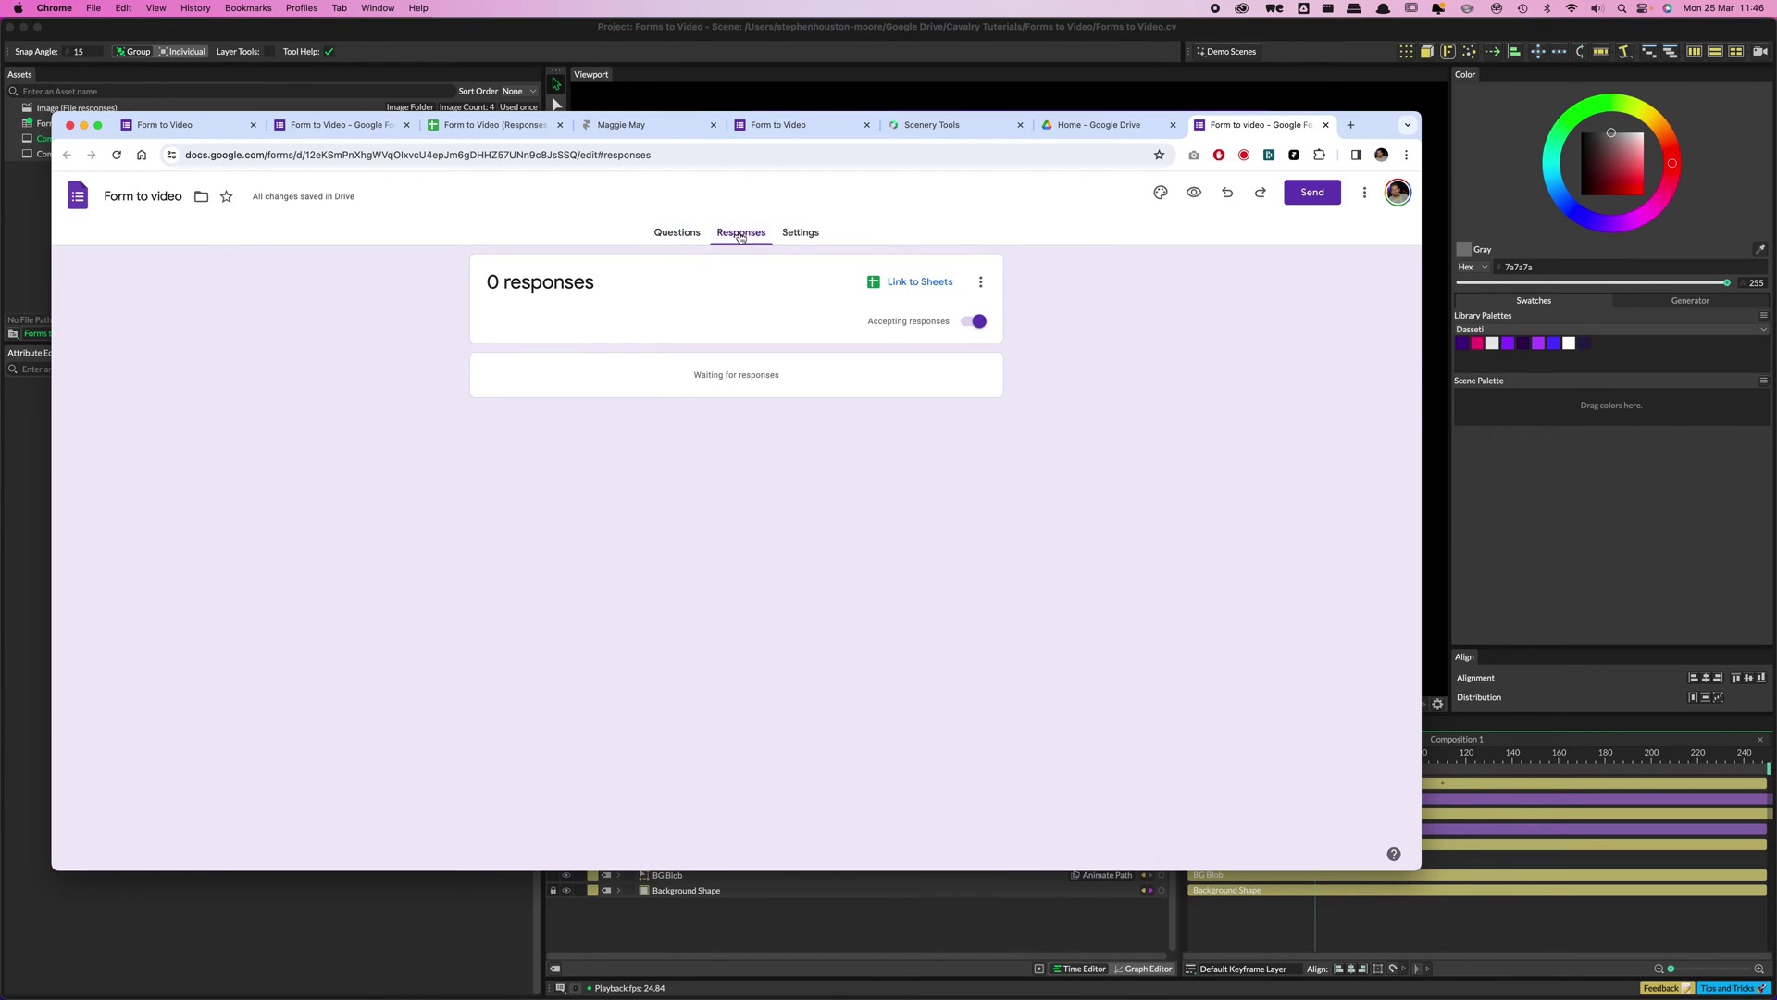
click(981, 281)
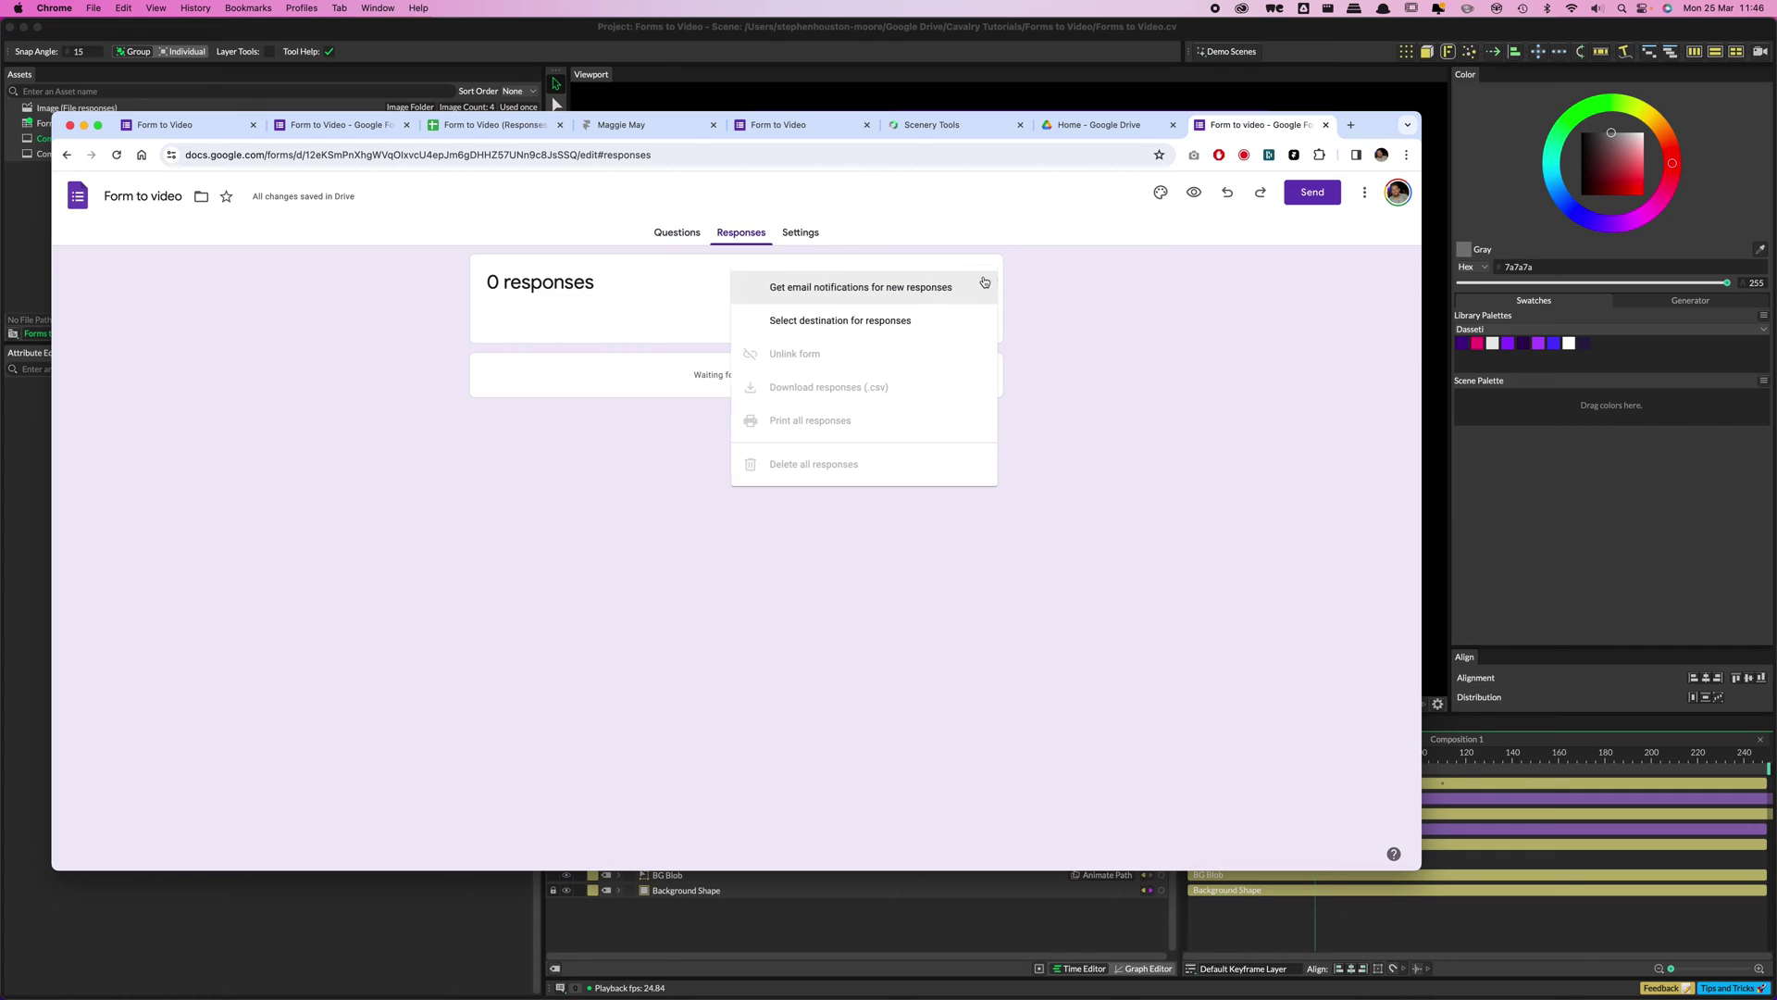
click(1046, 298)
click(982, 285)
click(1139, 374)
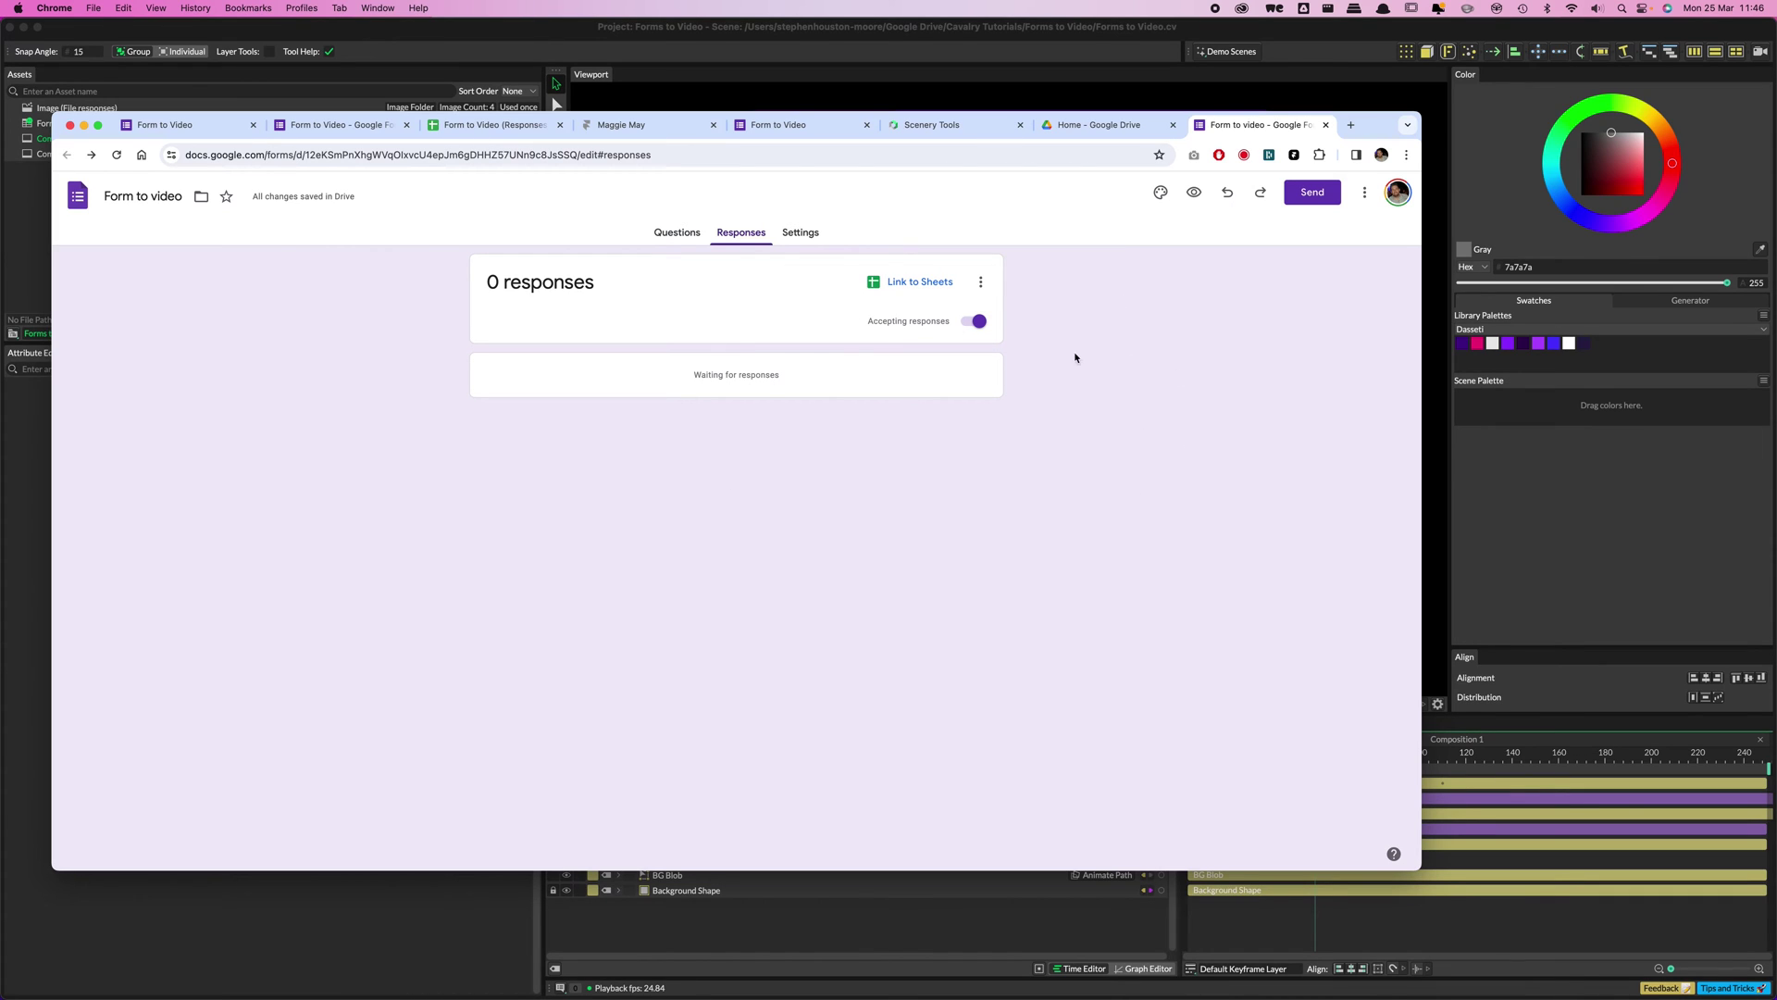
click(677, 232)
scroll(389, 579, down, 2)
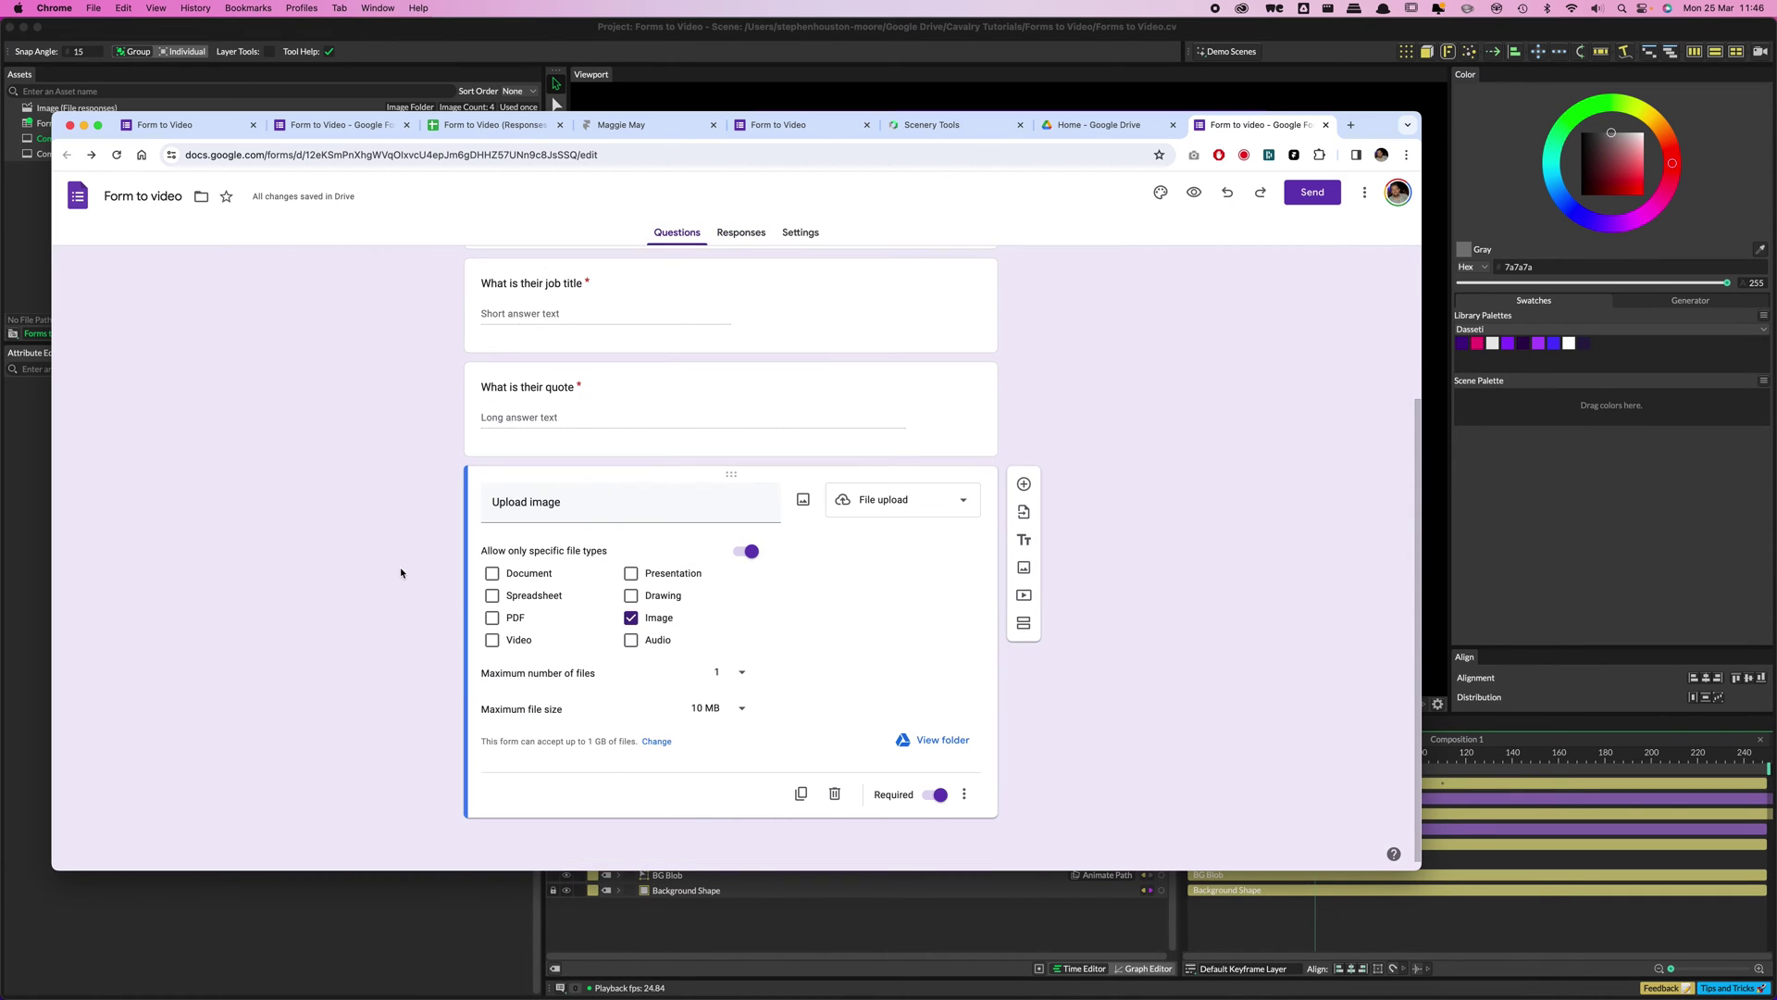
scroll(332, 596, up, 3)
scroll(333, 596, down, 3)
scroll(344, 594, up, 3)
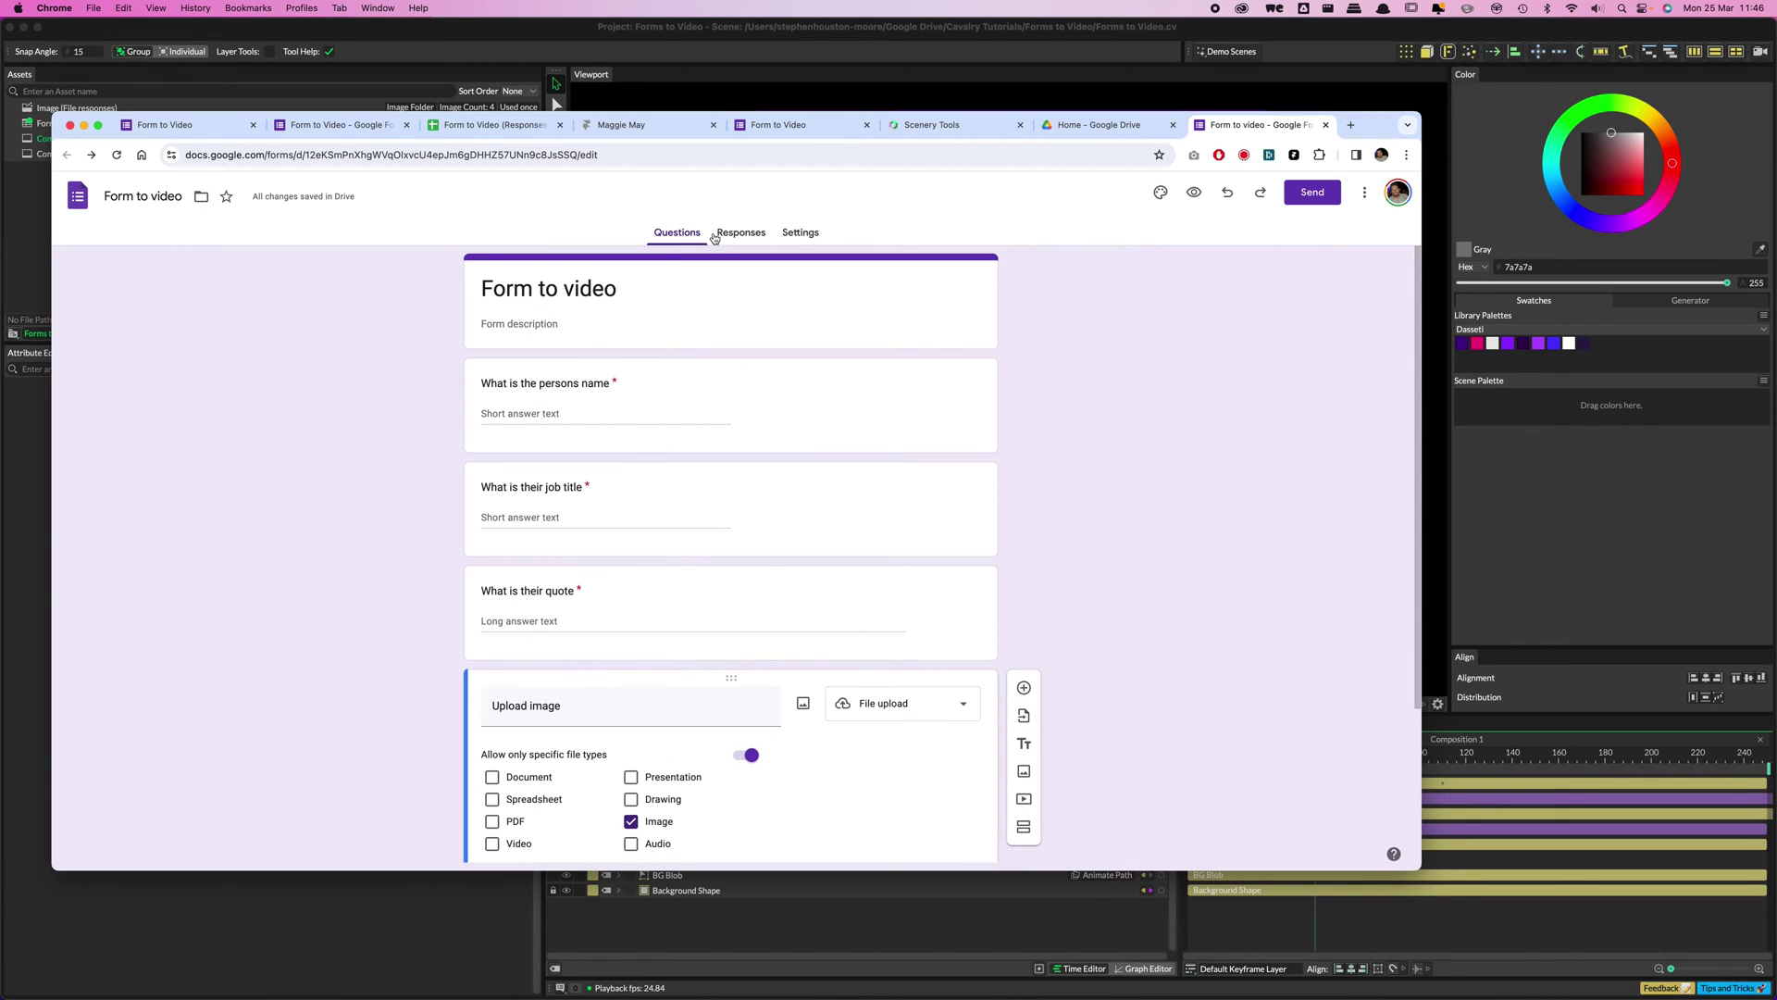
- Link the form's responses to a new spreadsheet named "Form to video (Responses)" and return to the form's questions
click(741, 232)
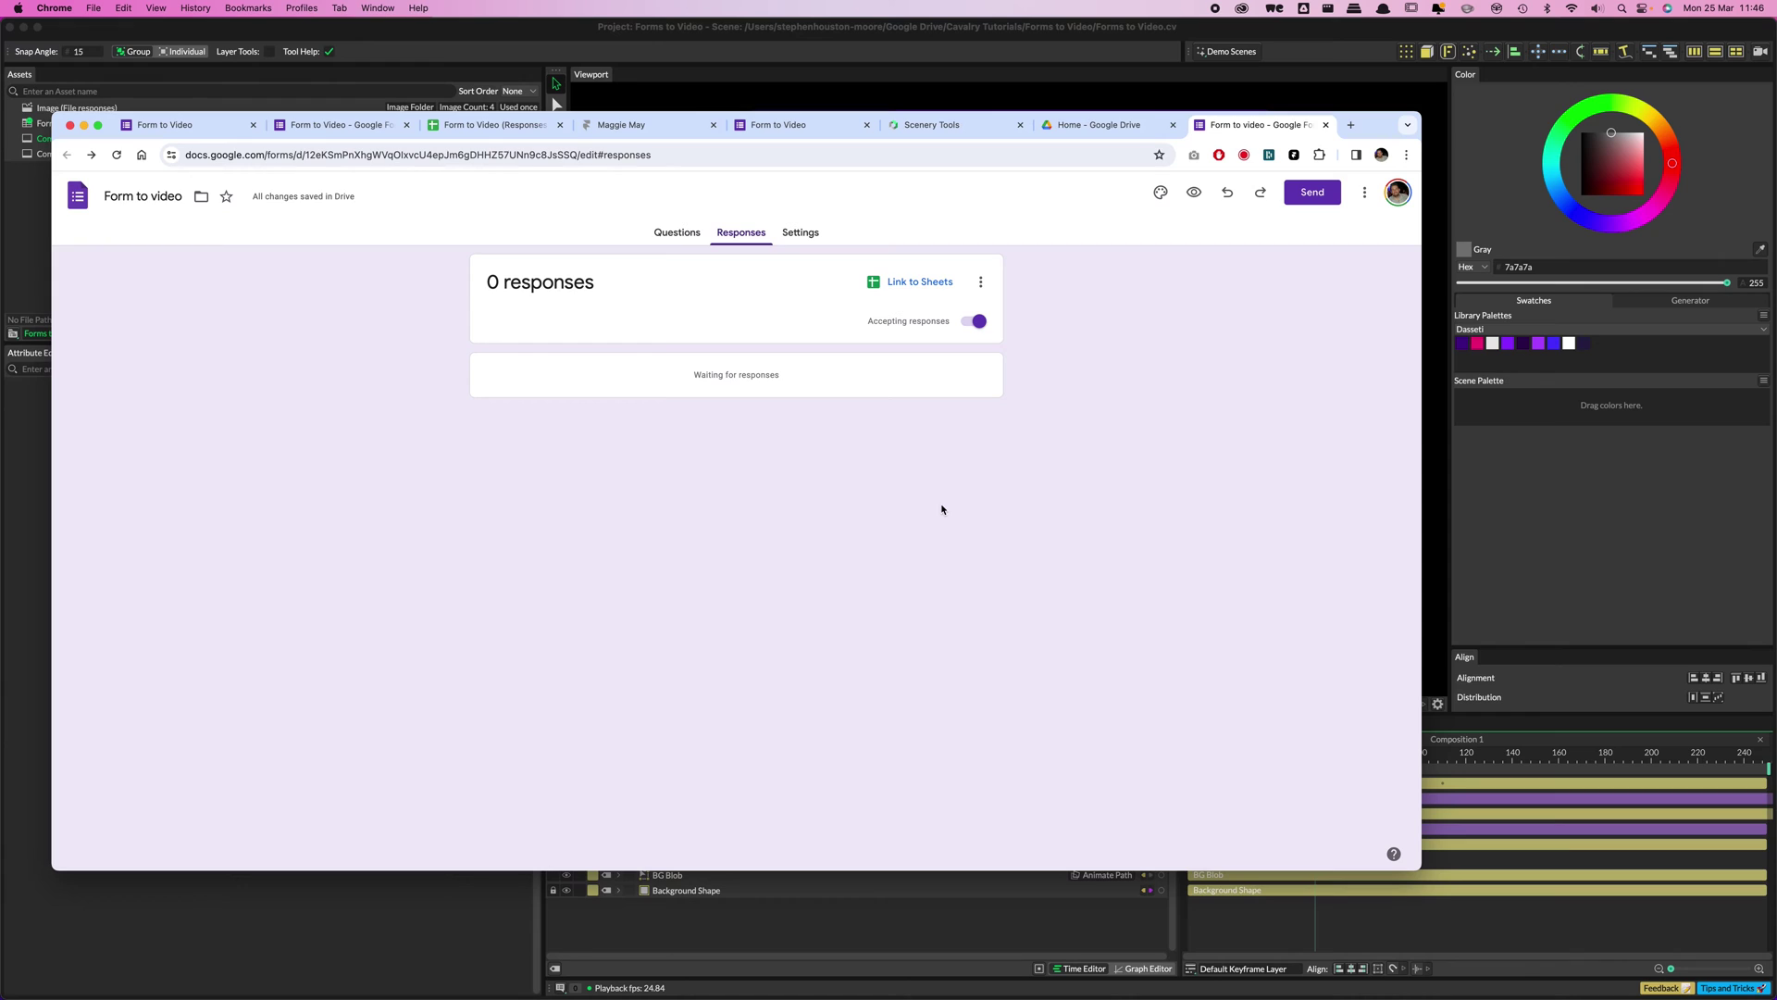
click(917, 283)
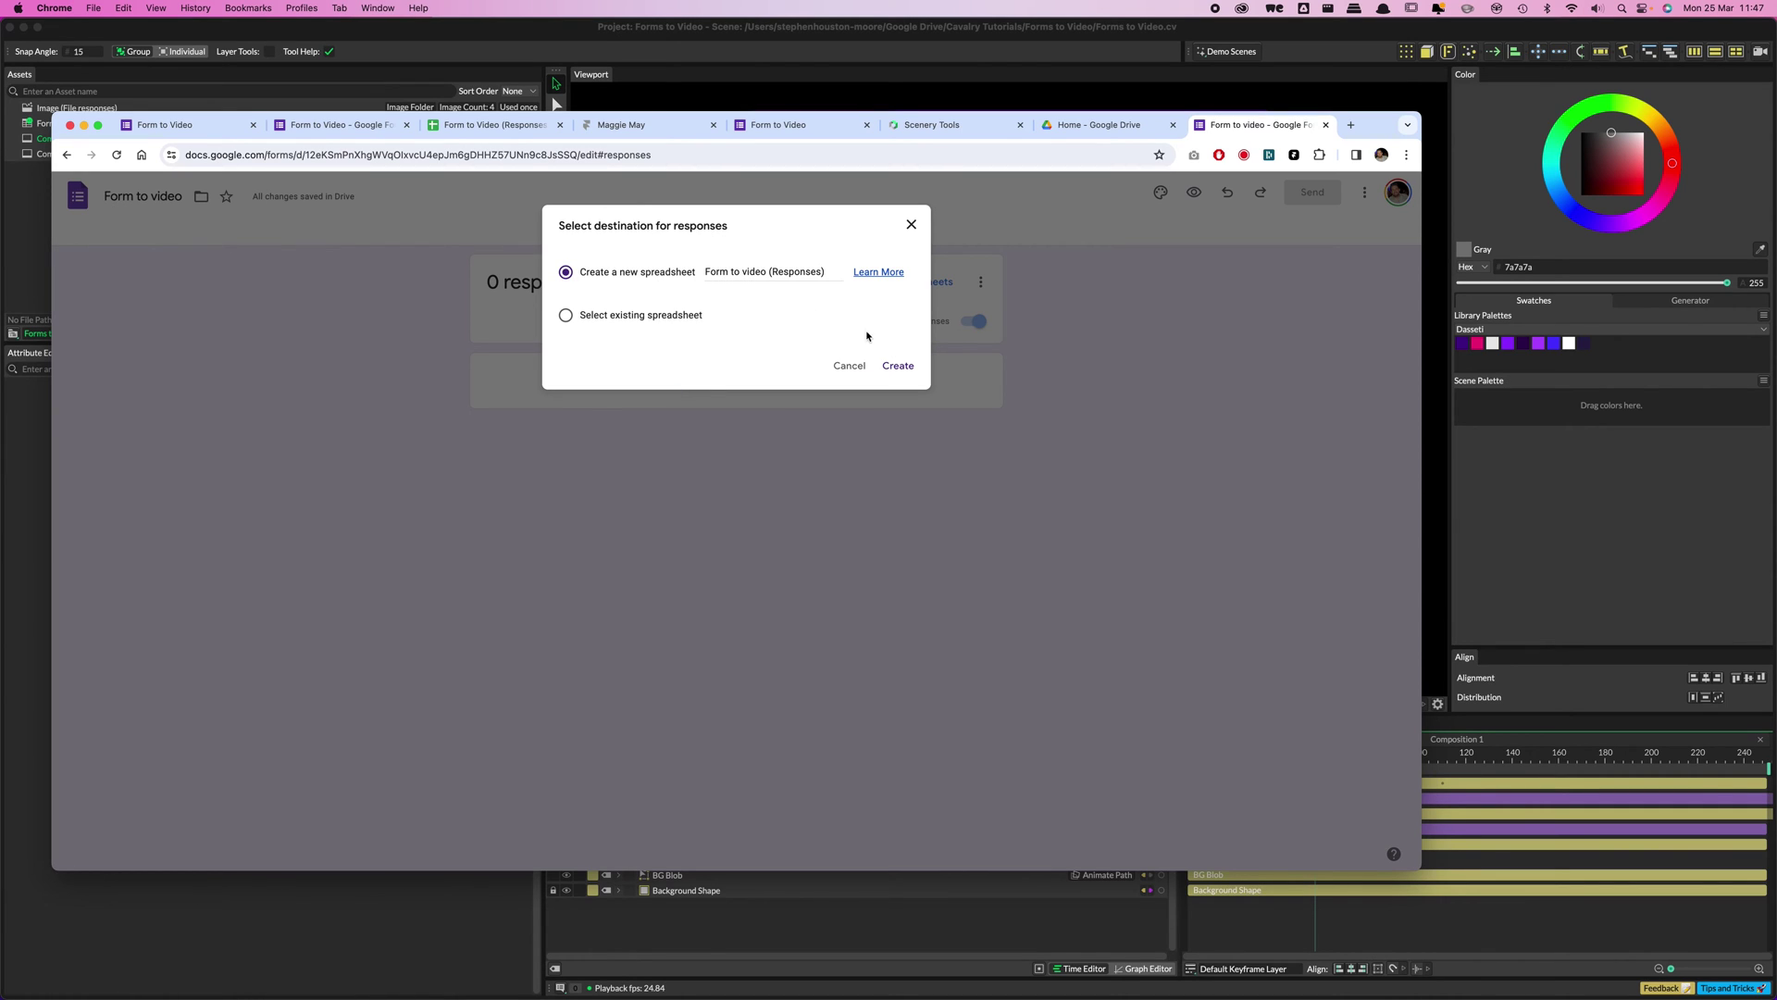
click(899, 371)
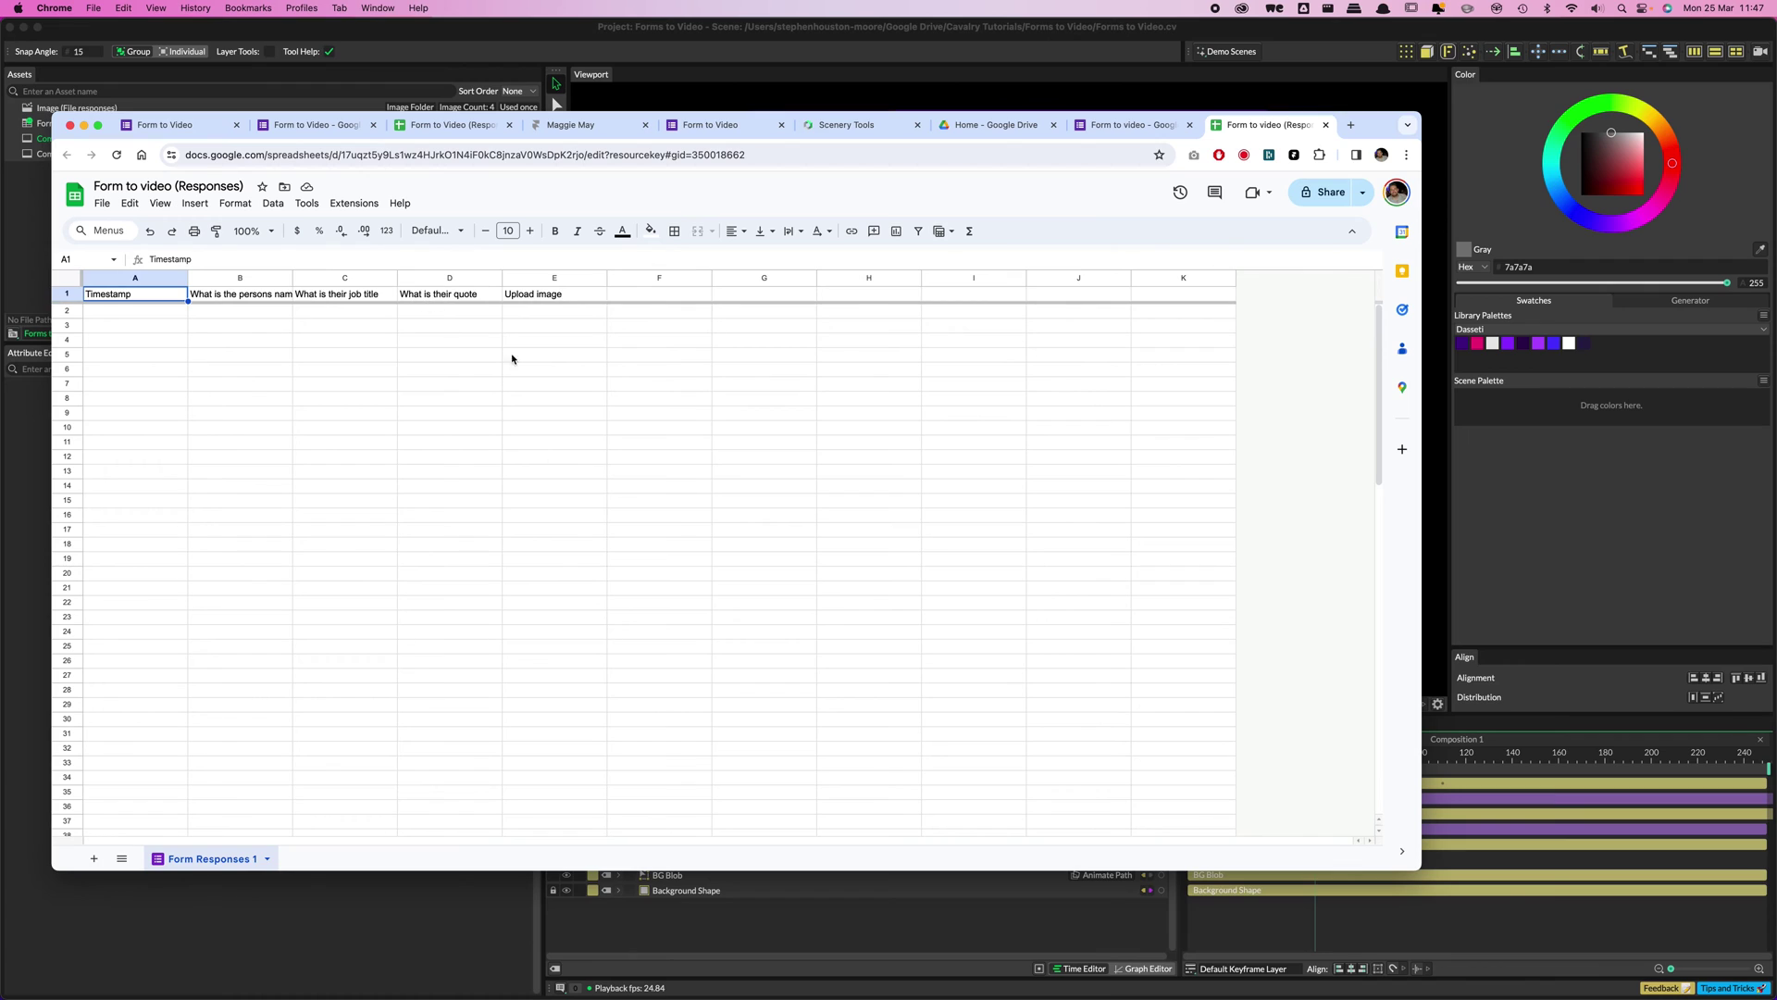
key(ctrl+shift+Tab)
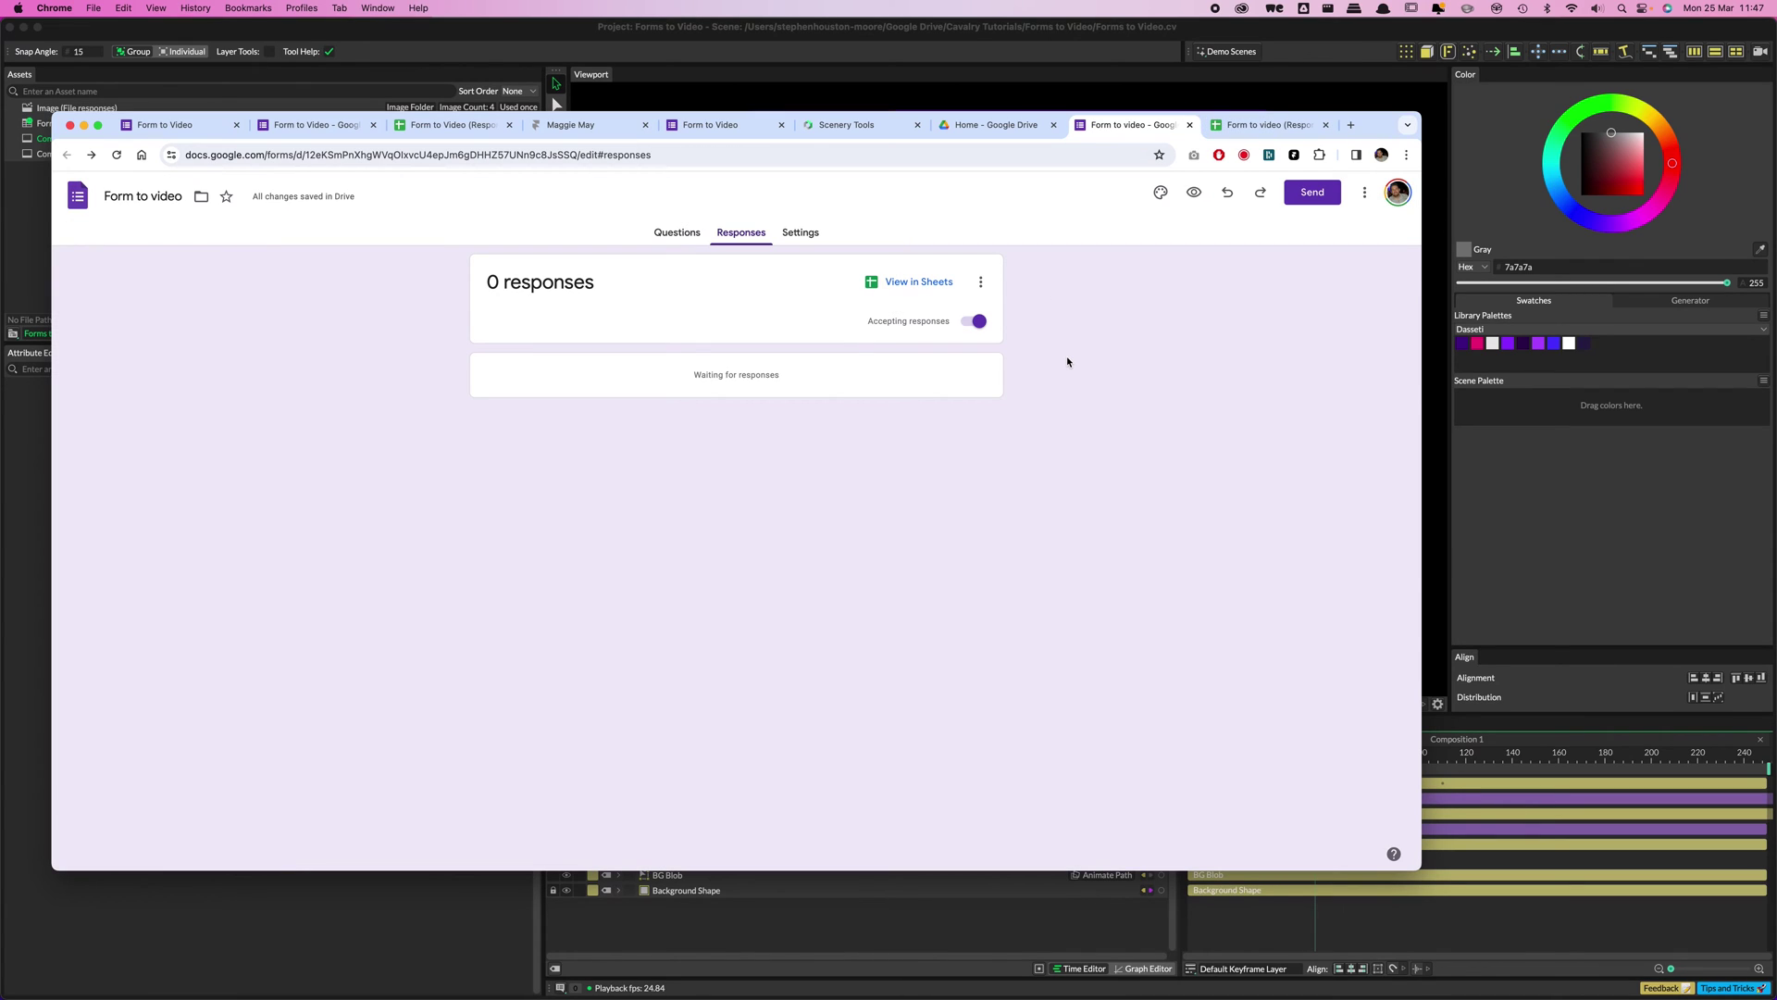
click(686, 237)
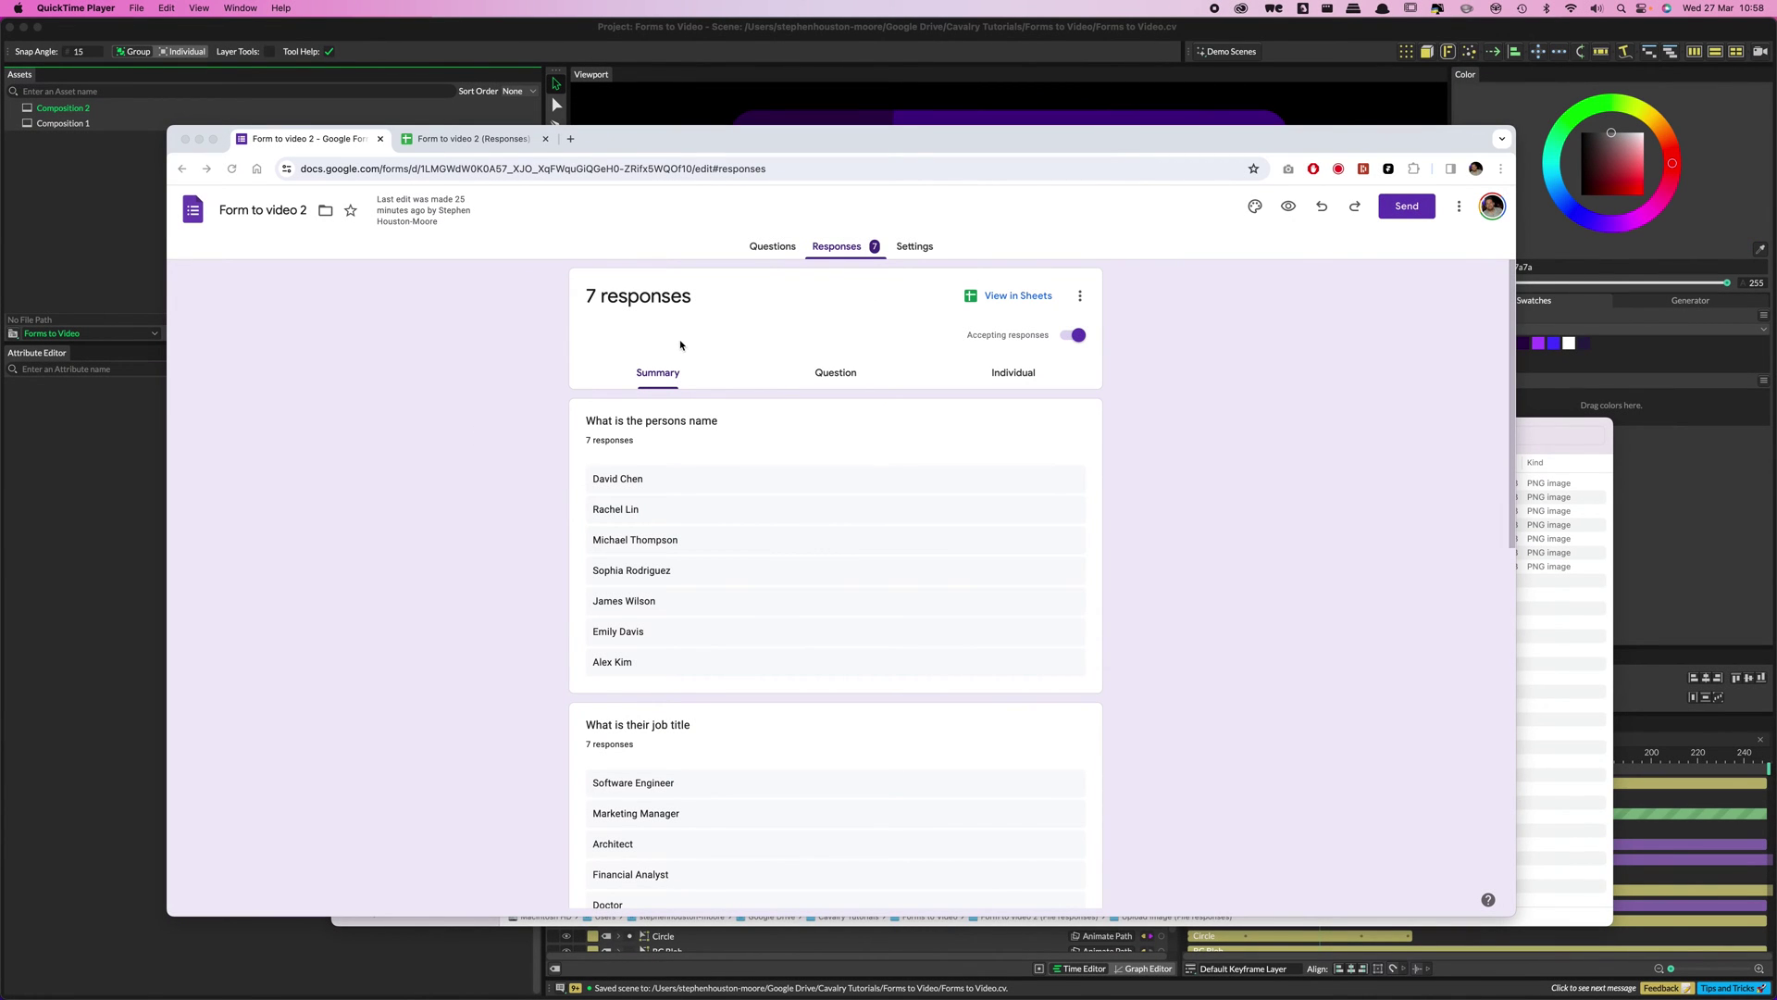
- Review the summary of submitted responses for the "Form to video 2" form
click(1155, 449)
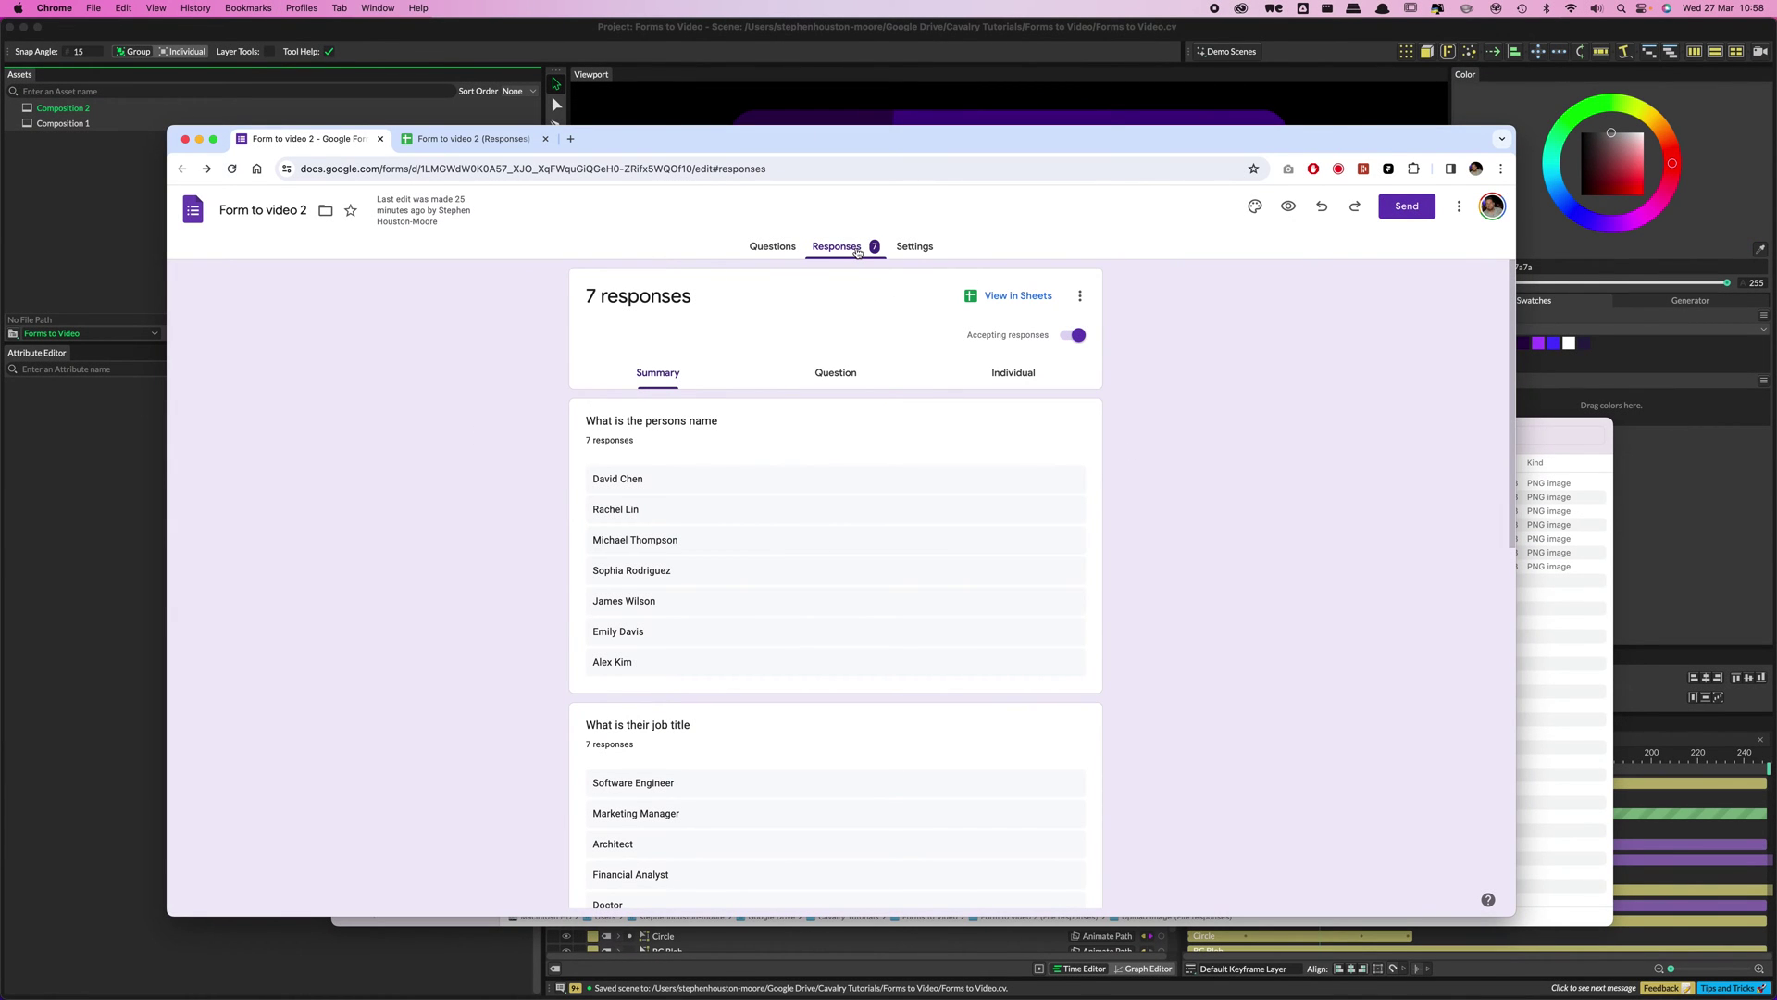
scroll(585, 556, down, 10)
scroll(731, 648, down, 3)
scroll(745, 662, up, 10)
- Examine the "Form to video 2 (Responses)" sheet, preview an uploaded image link and check the synced image folder in Finder
click(472, 139)
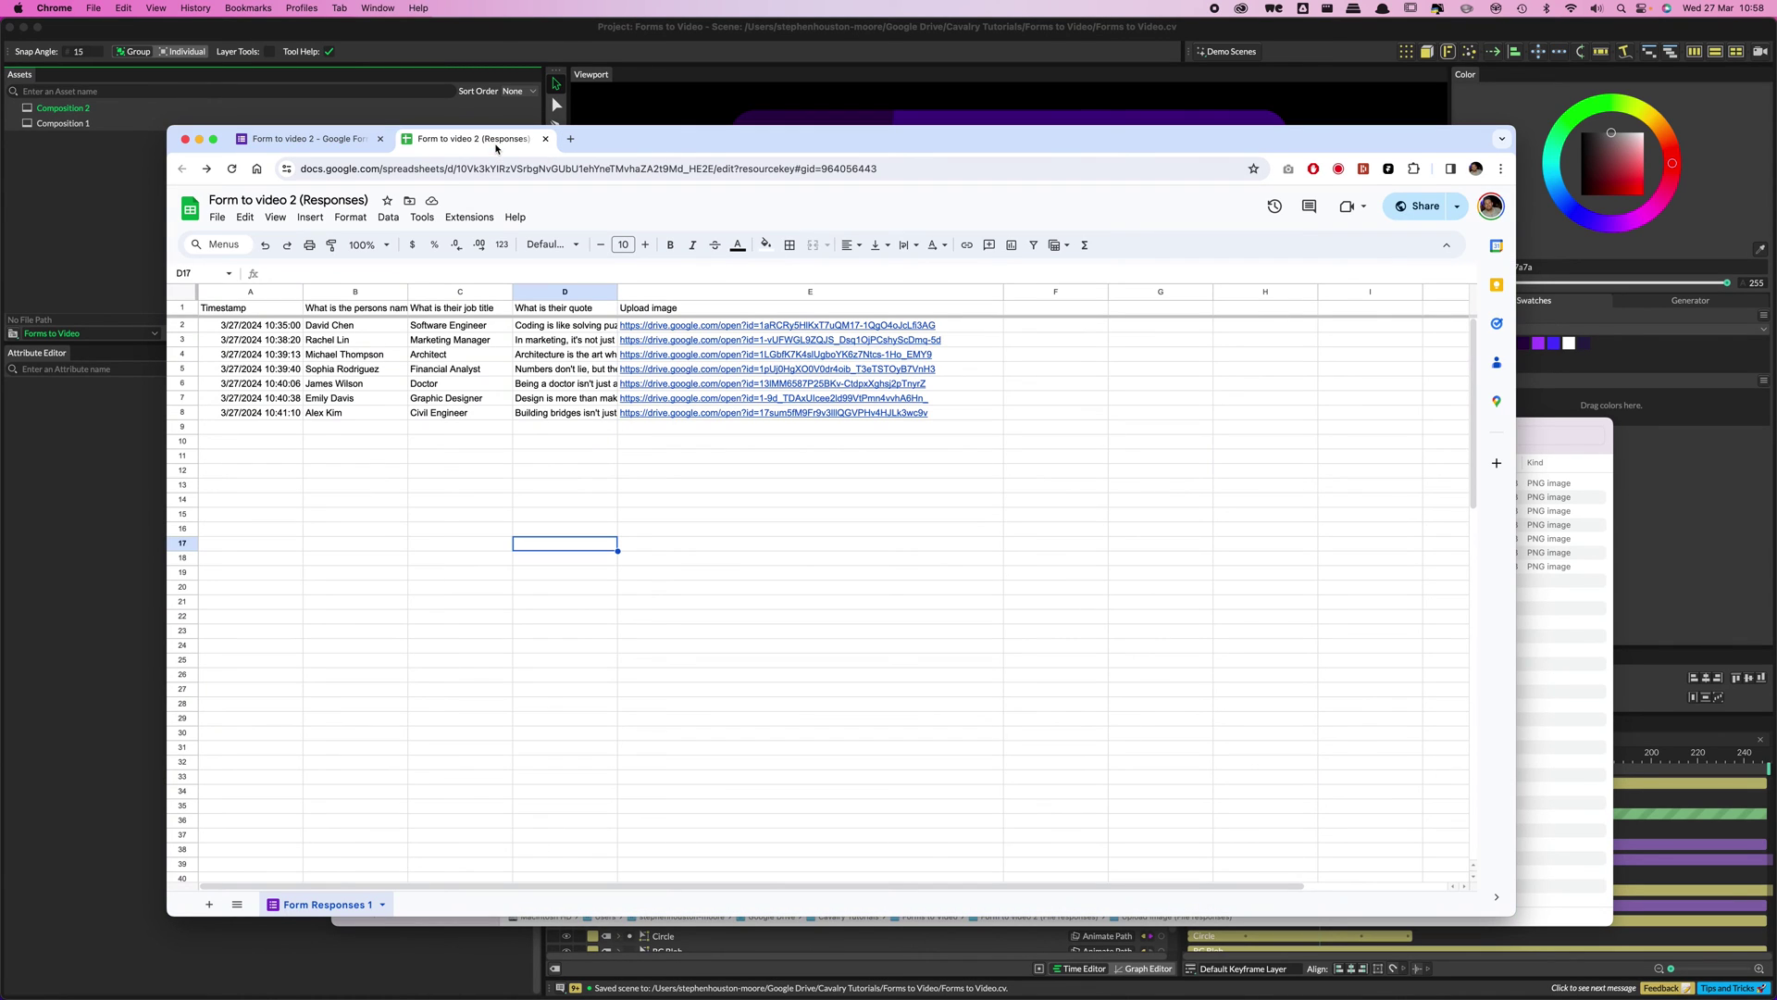
mouse_move(766, 414)
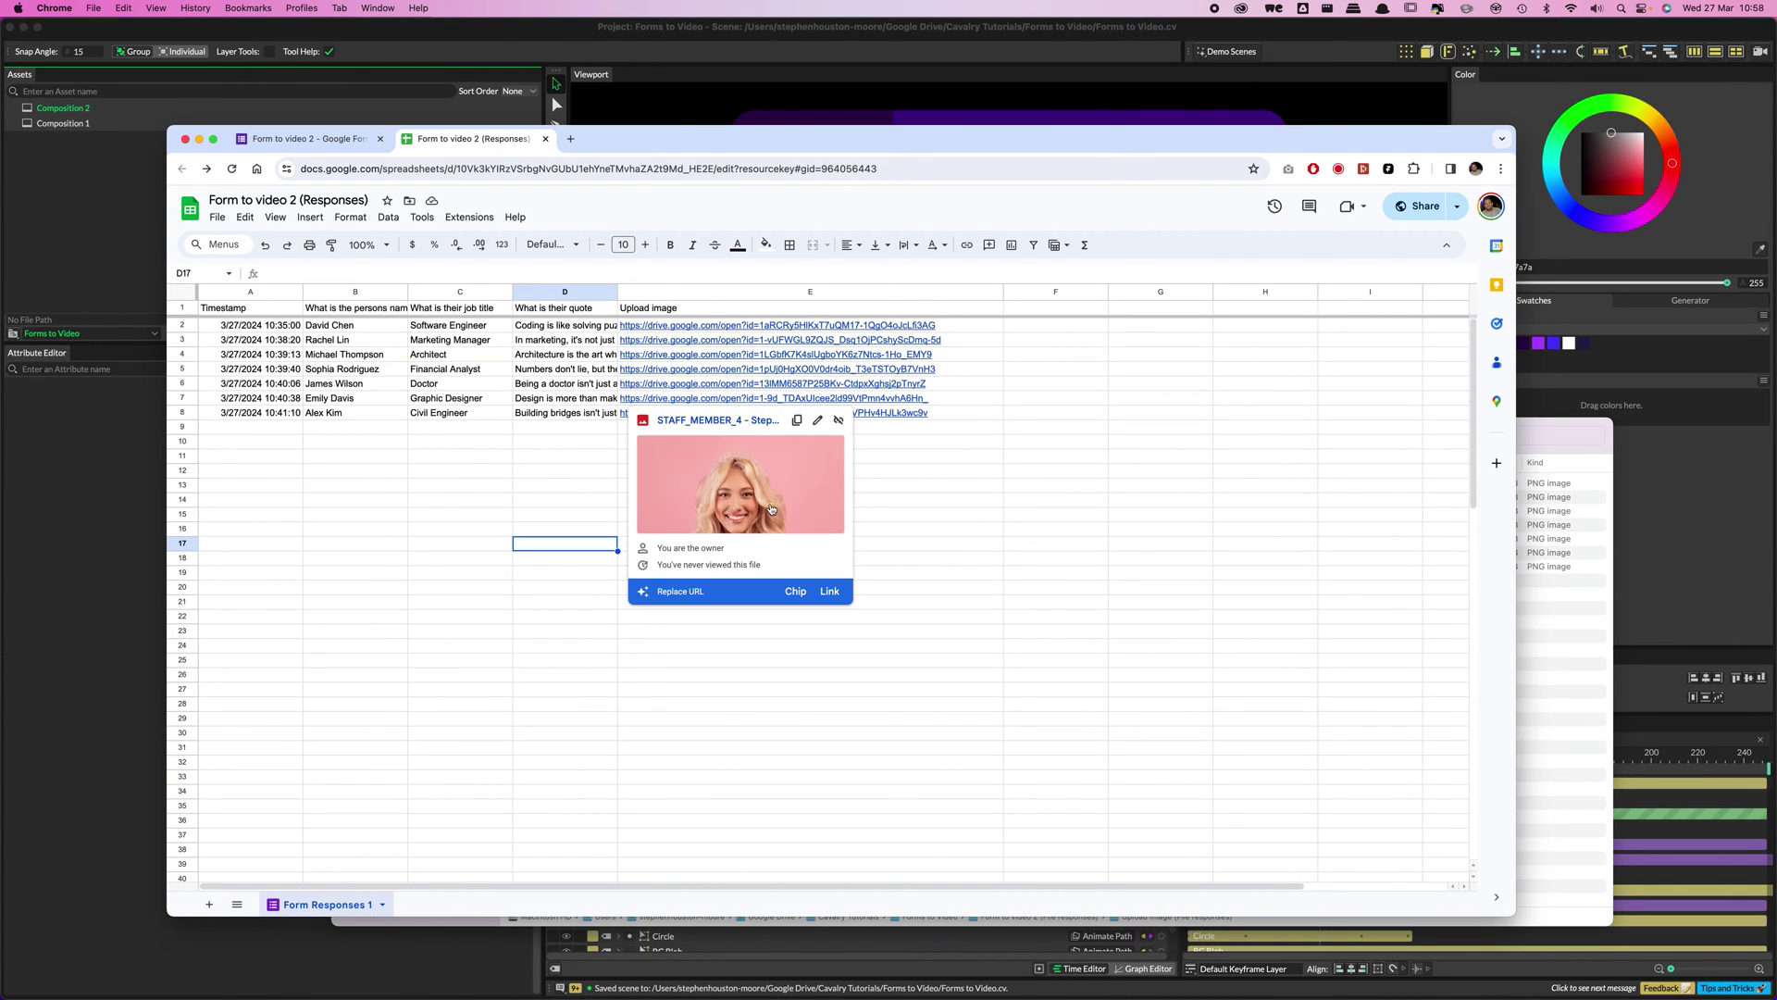
key(super+Tab)
key(super+Tab)
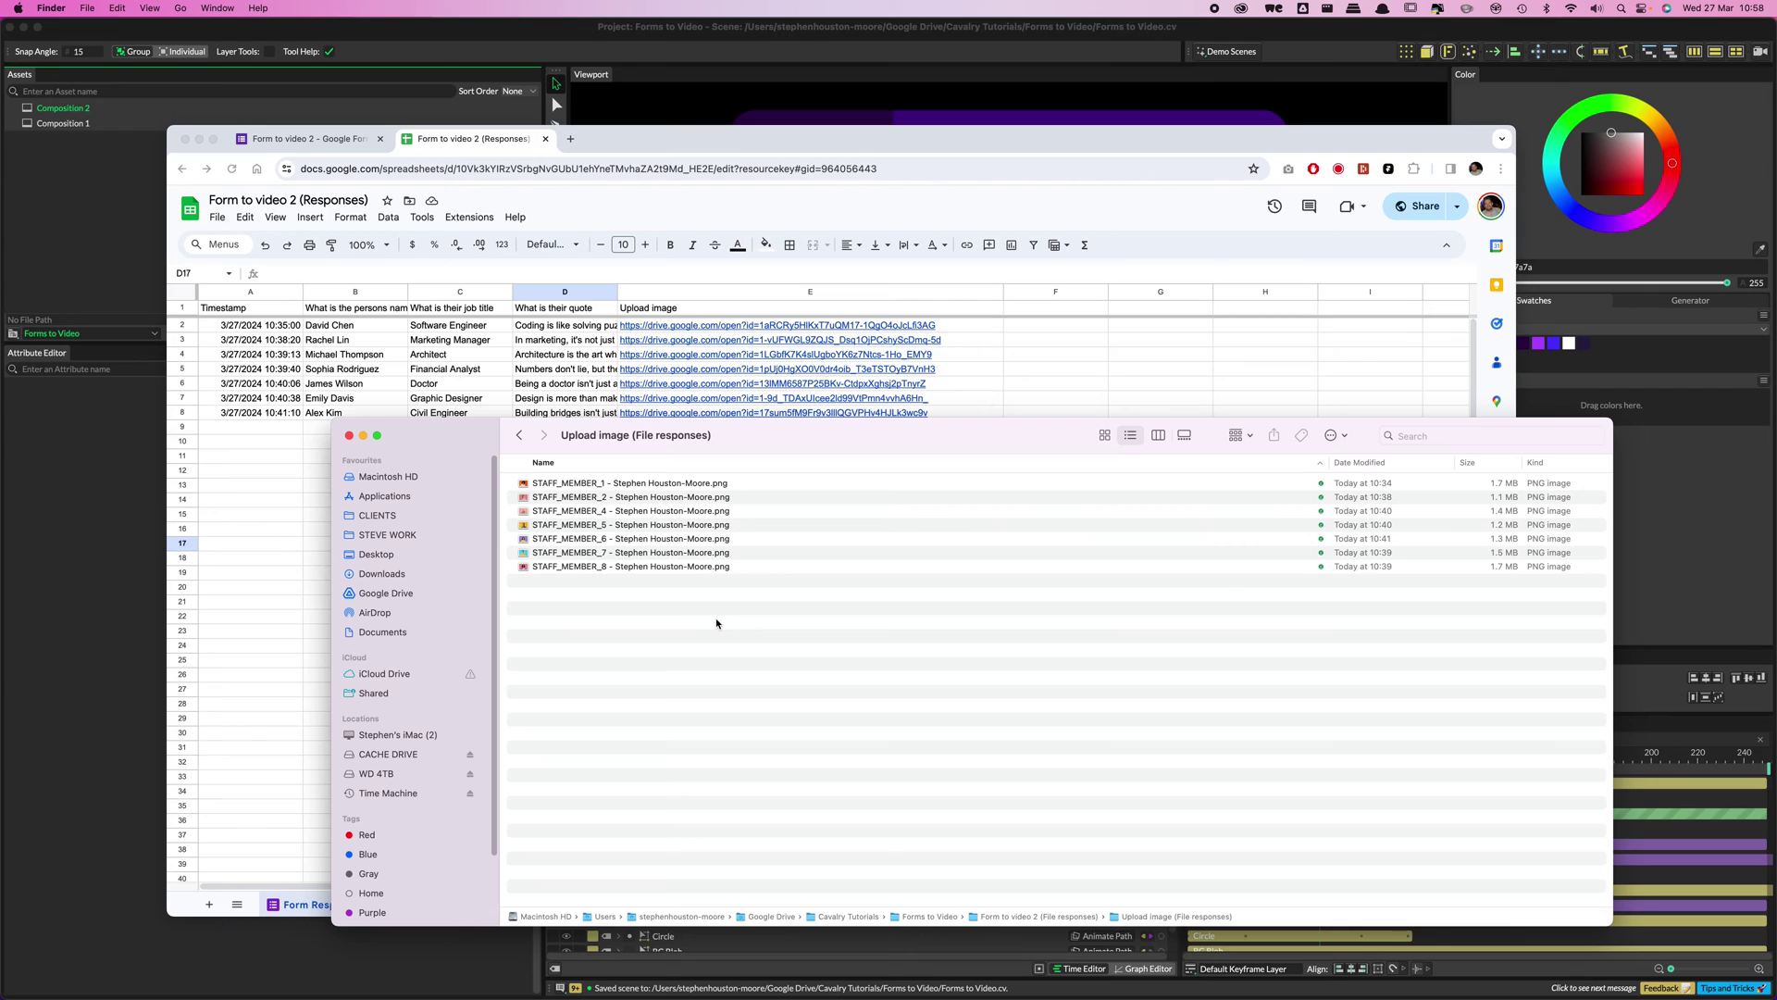
key(super+Tab)
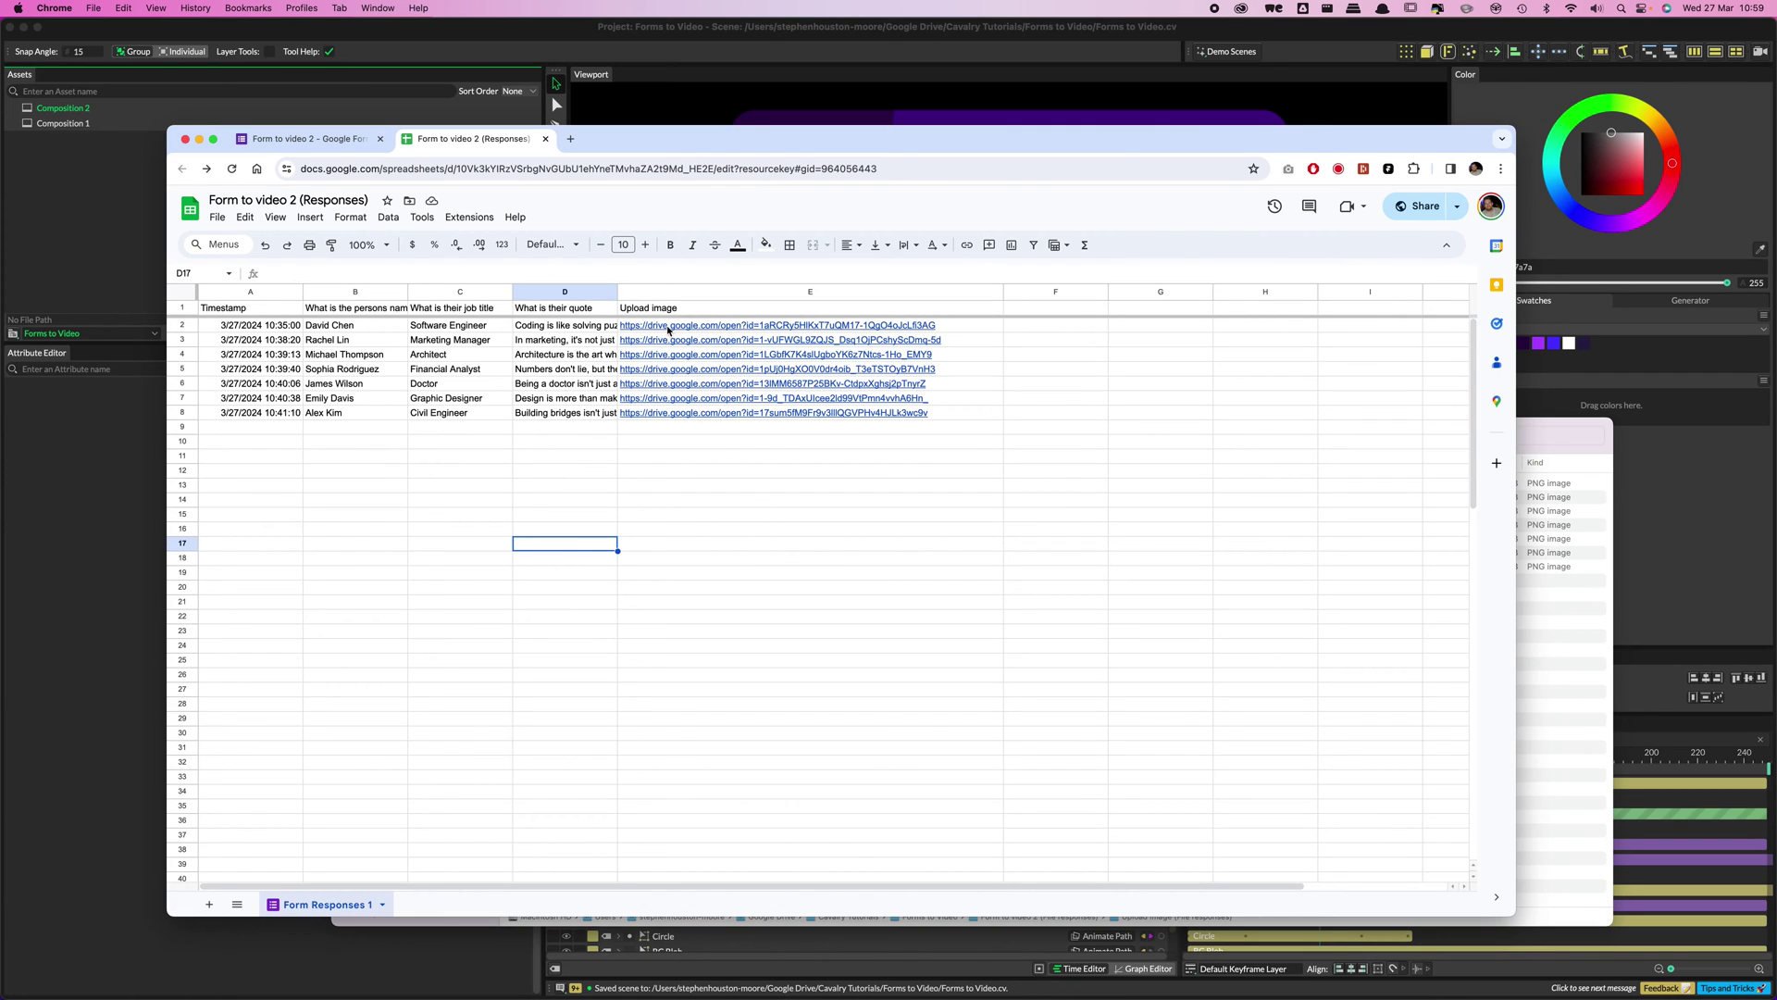
- Convert the image links in the "Upload image" column to file chips and dismiss the notification
click(876, 645)
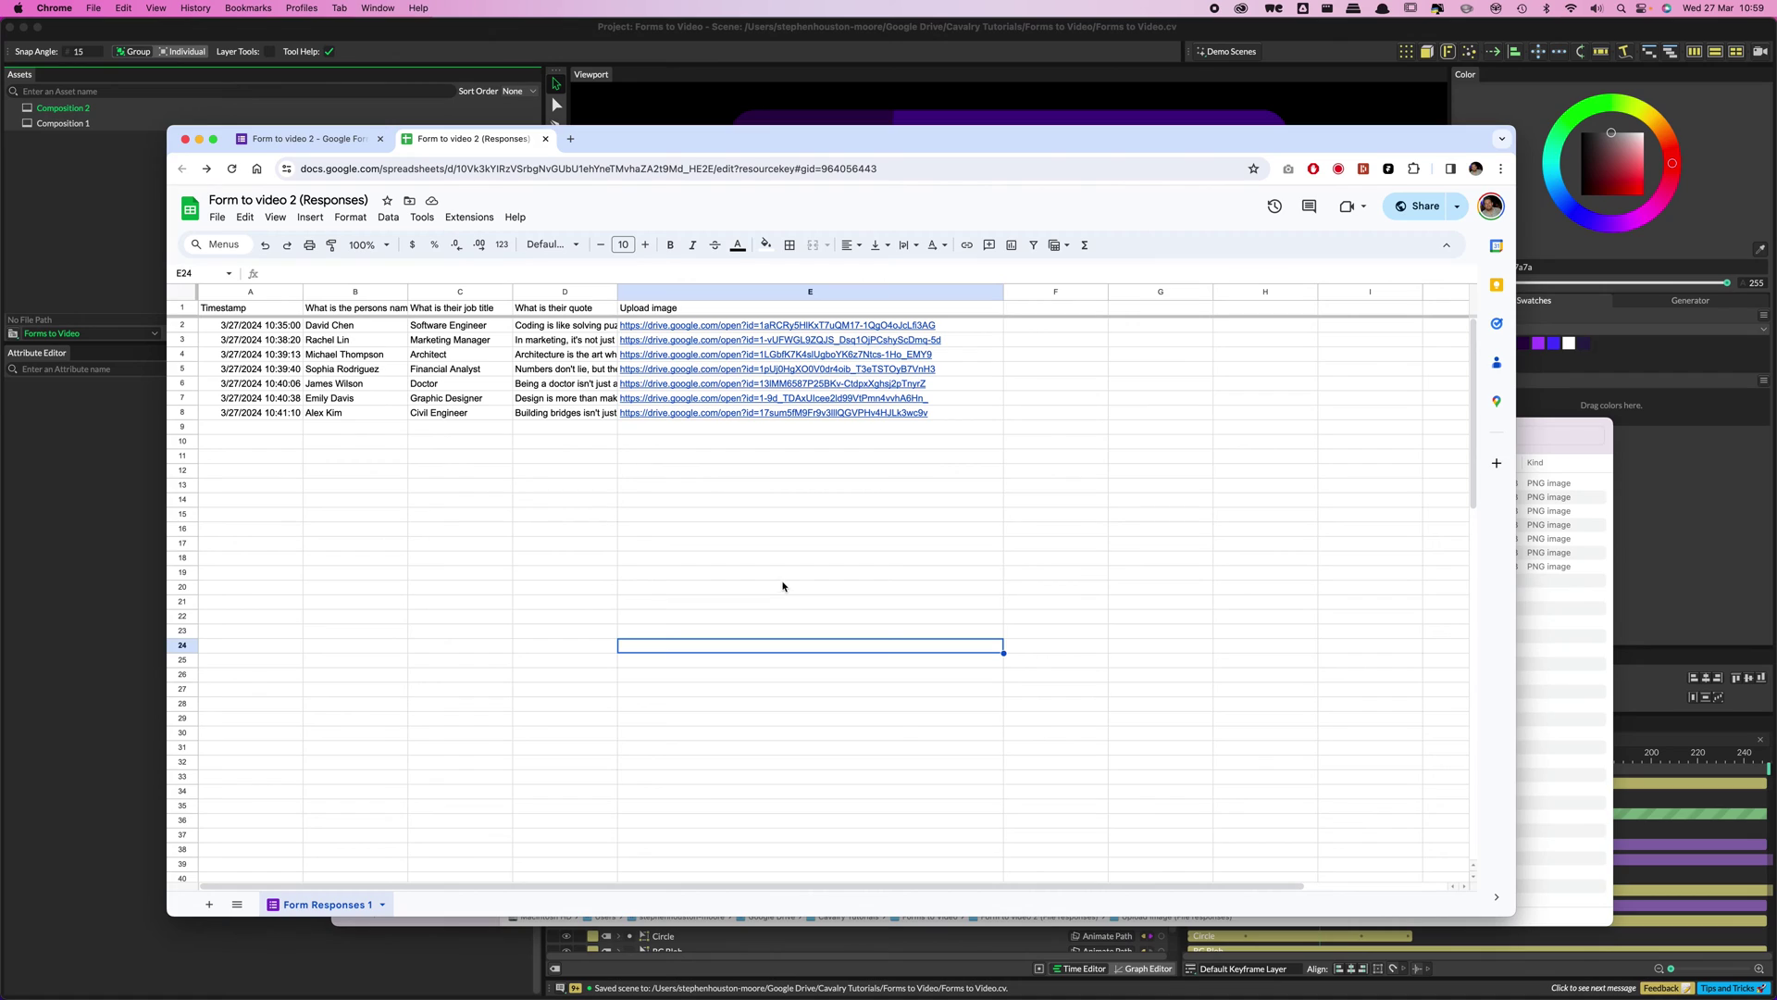
click(683, 292)
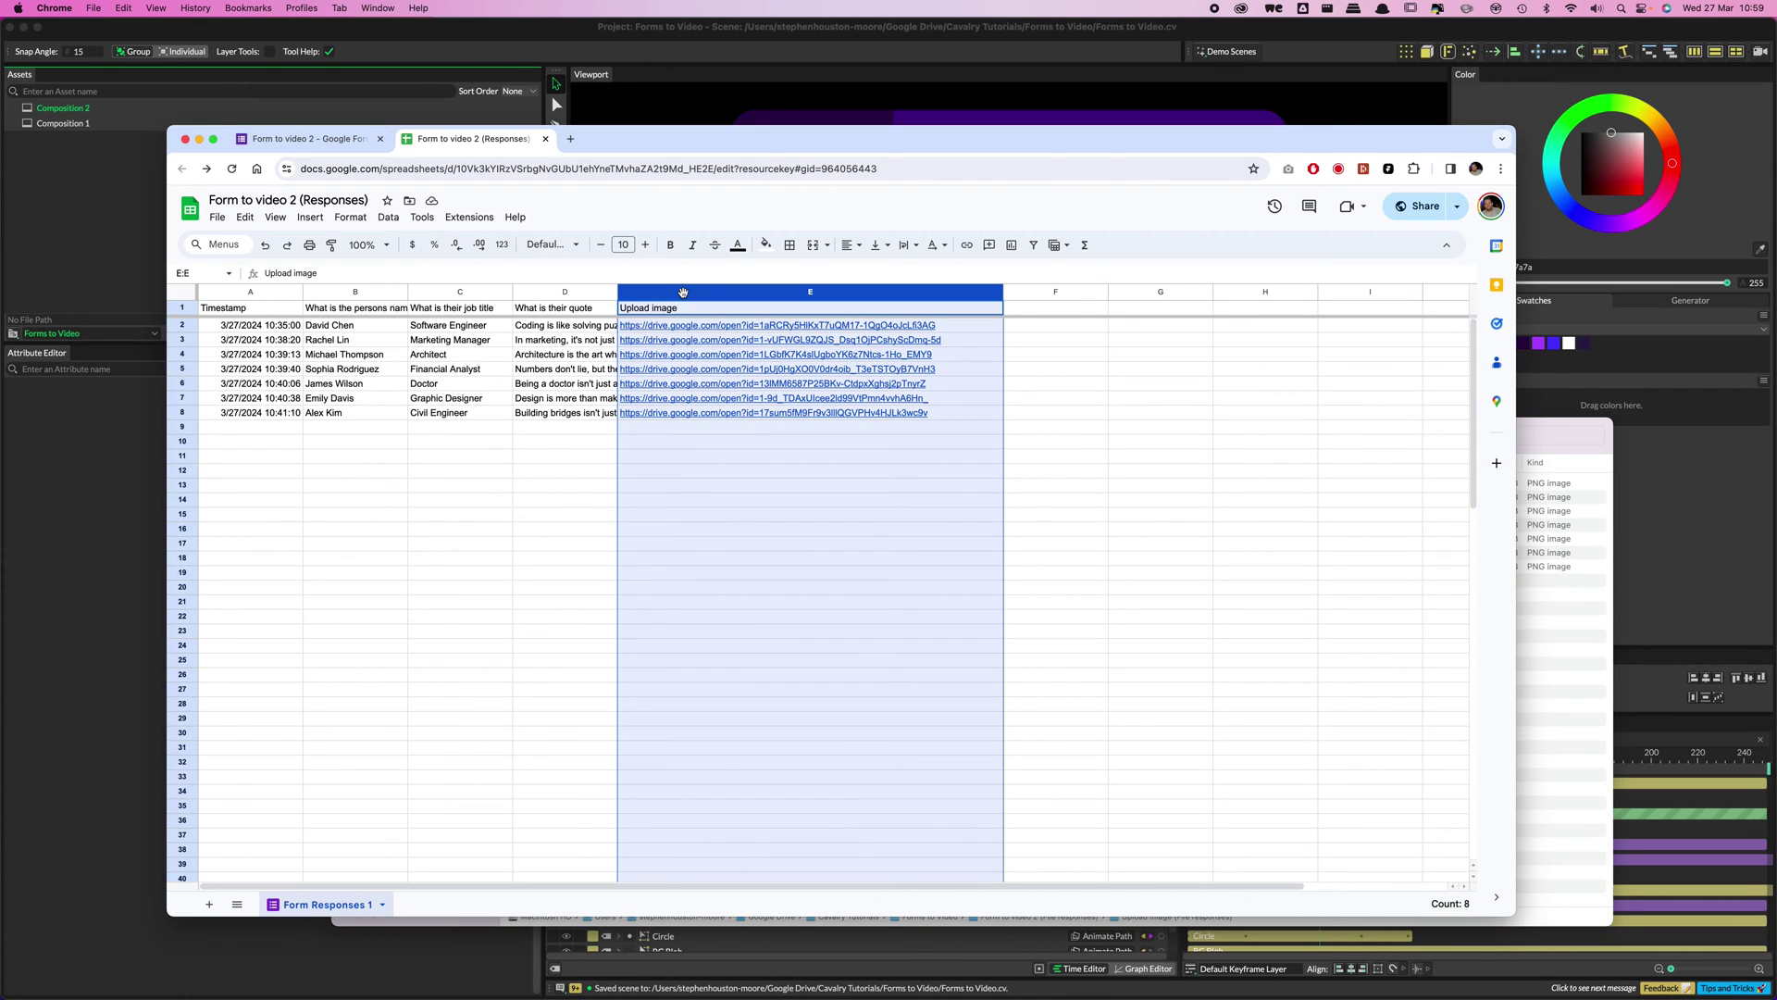
right_click(683, 293)
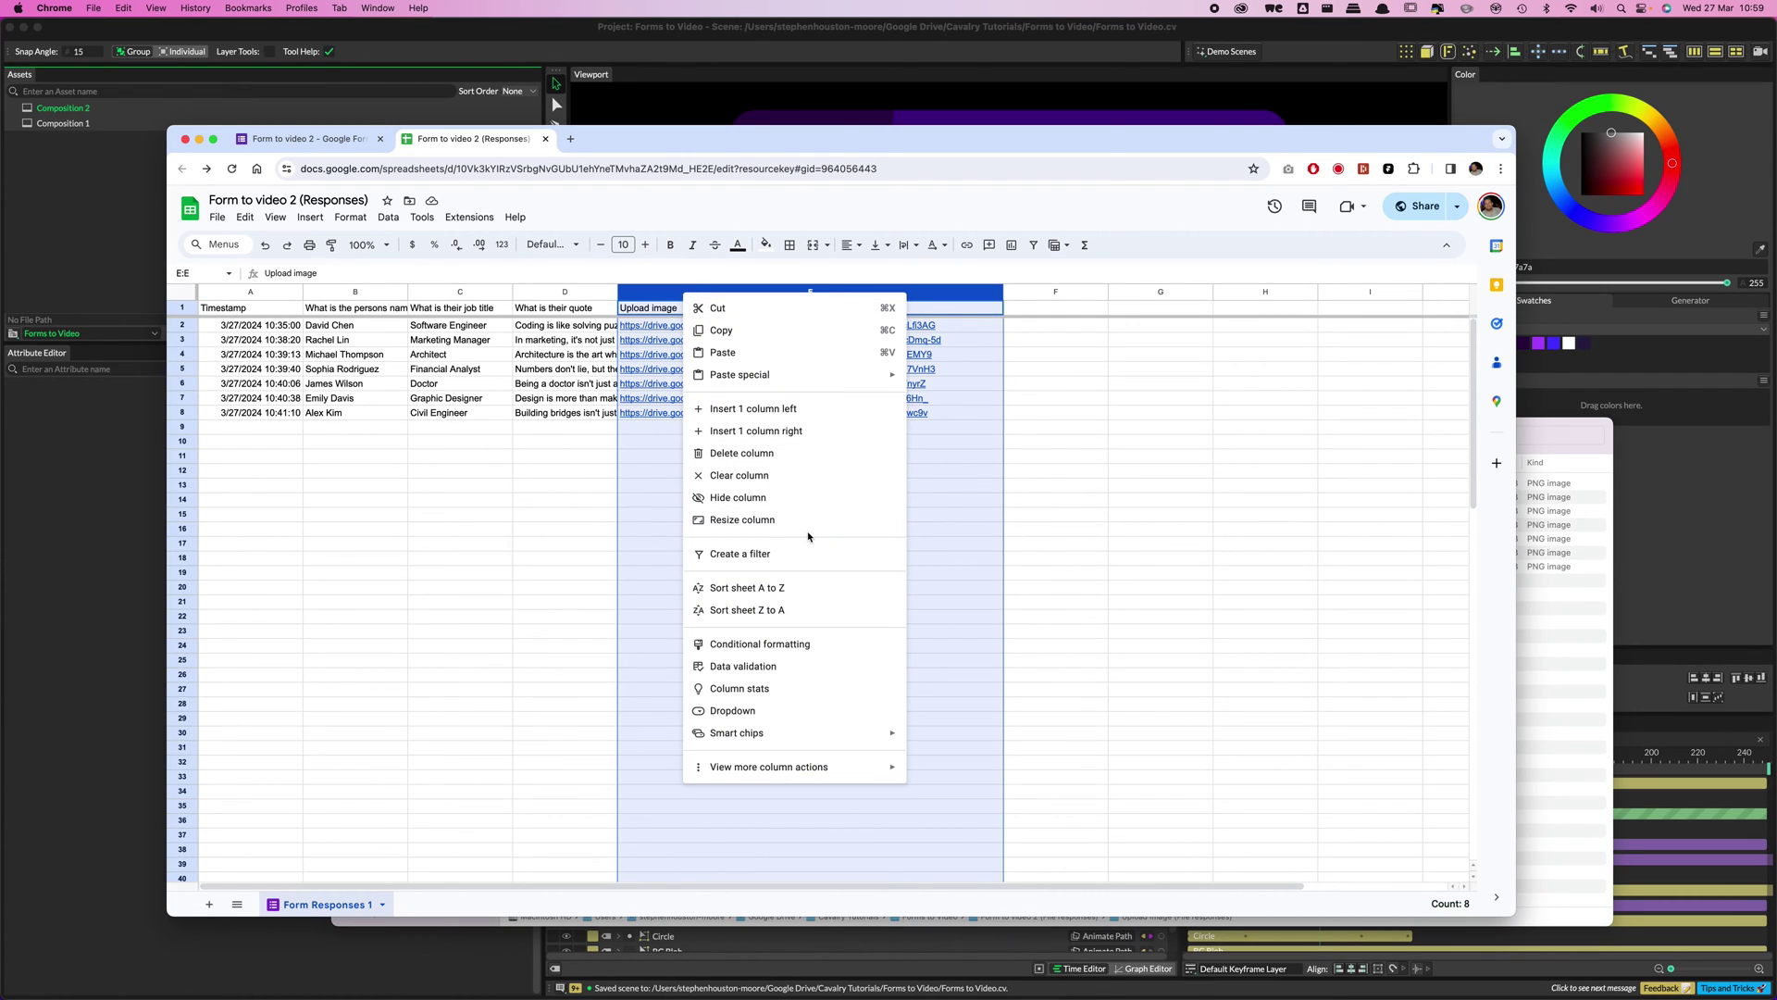
mouse_move(732, 736)
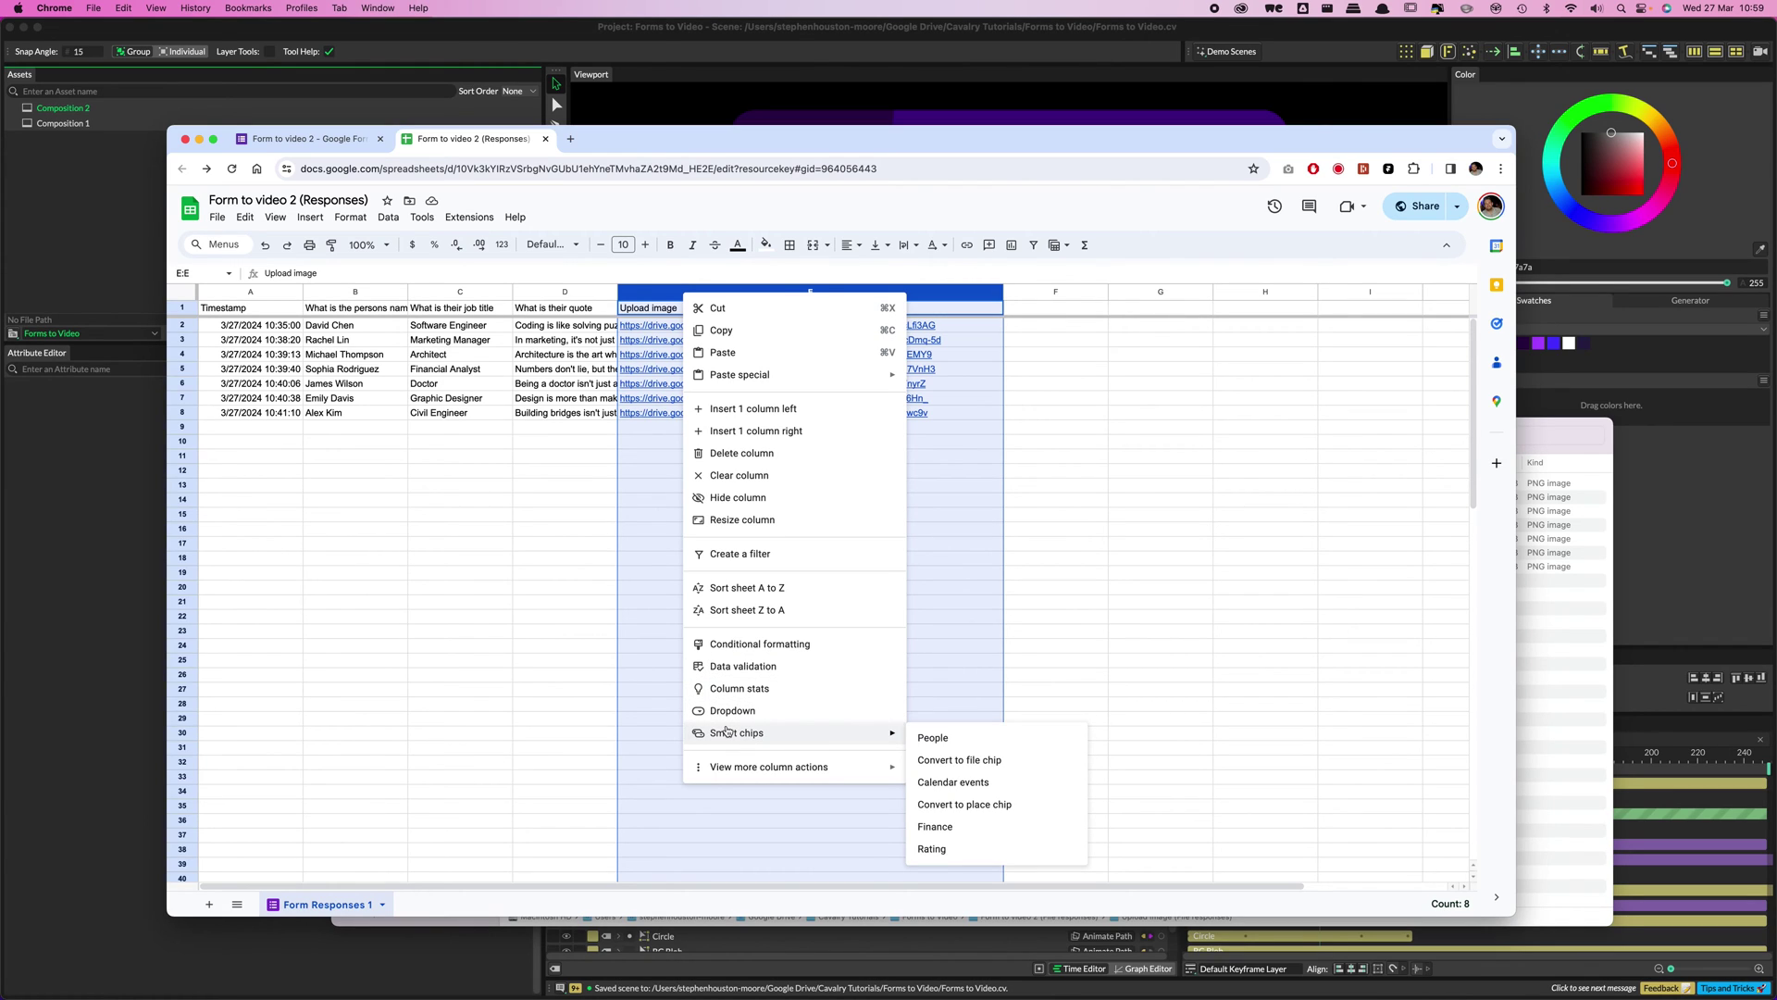
click(994, 763)
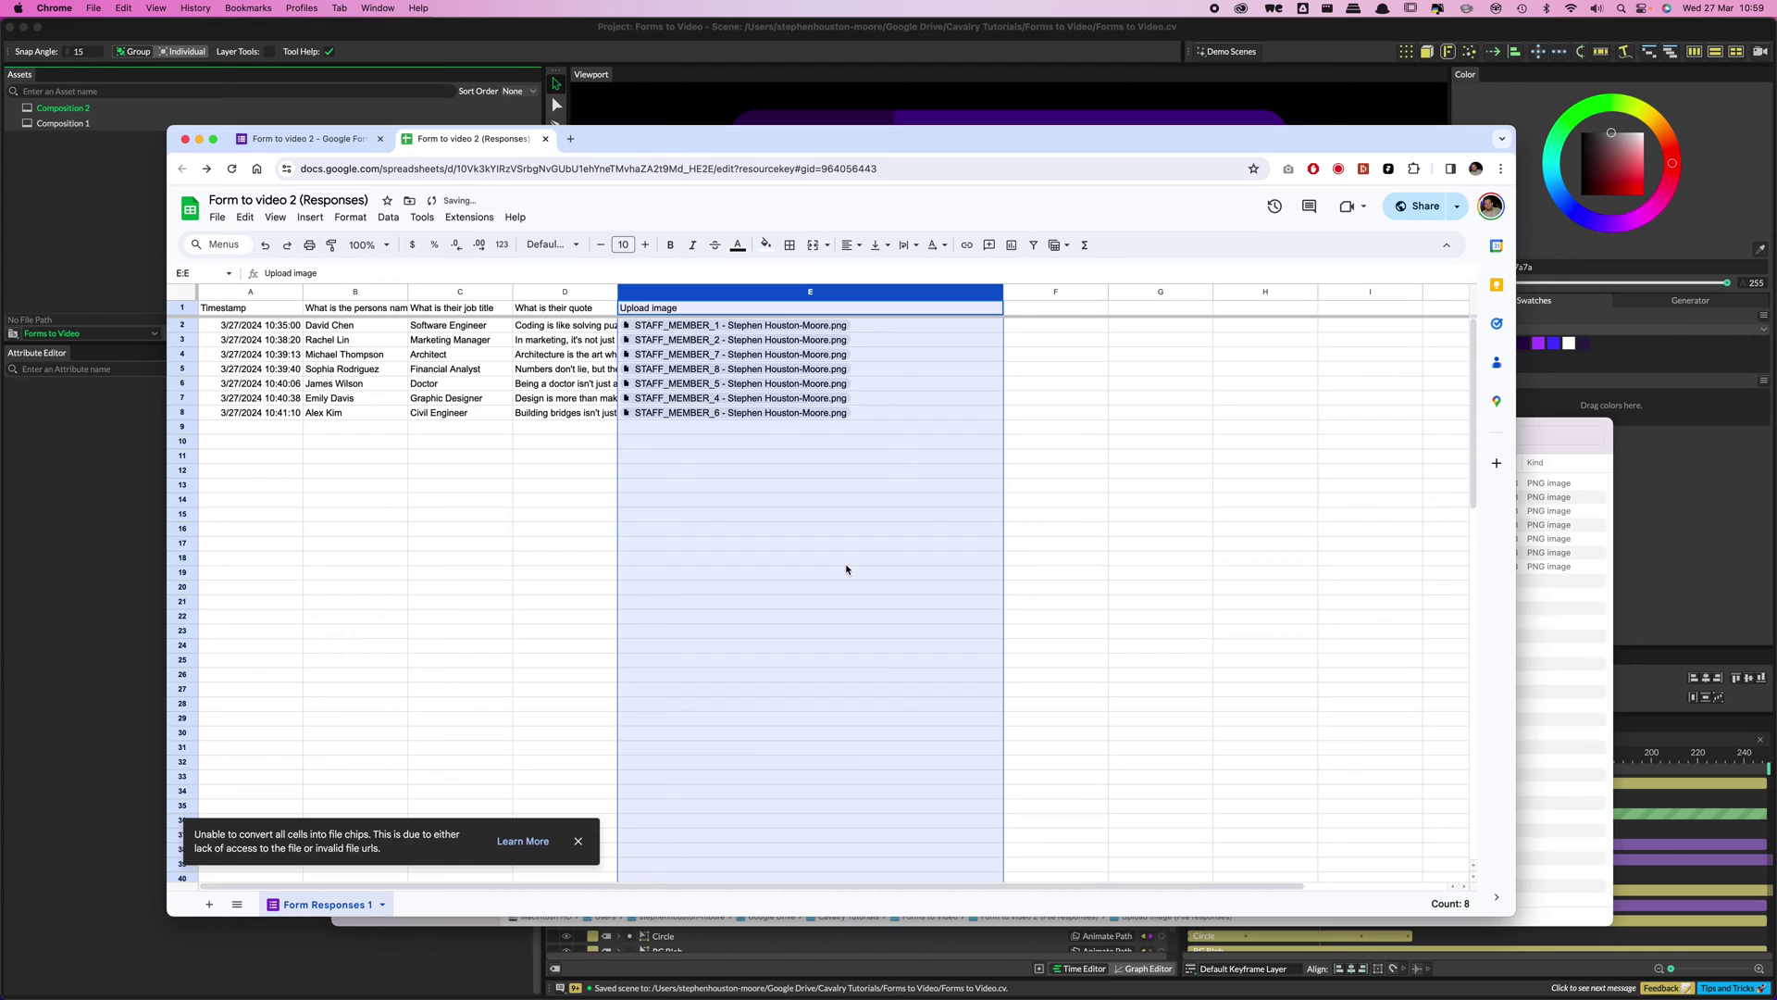
click(943, 560)
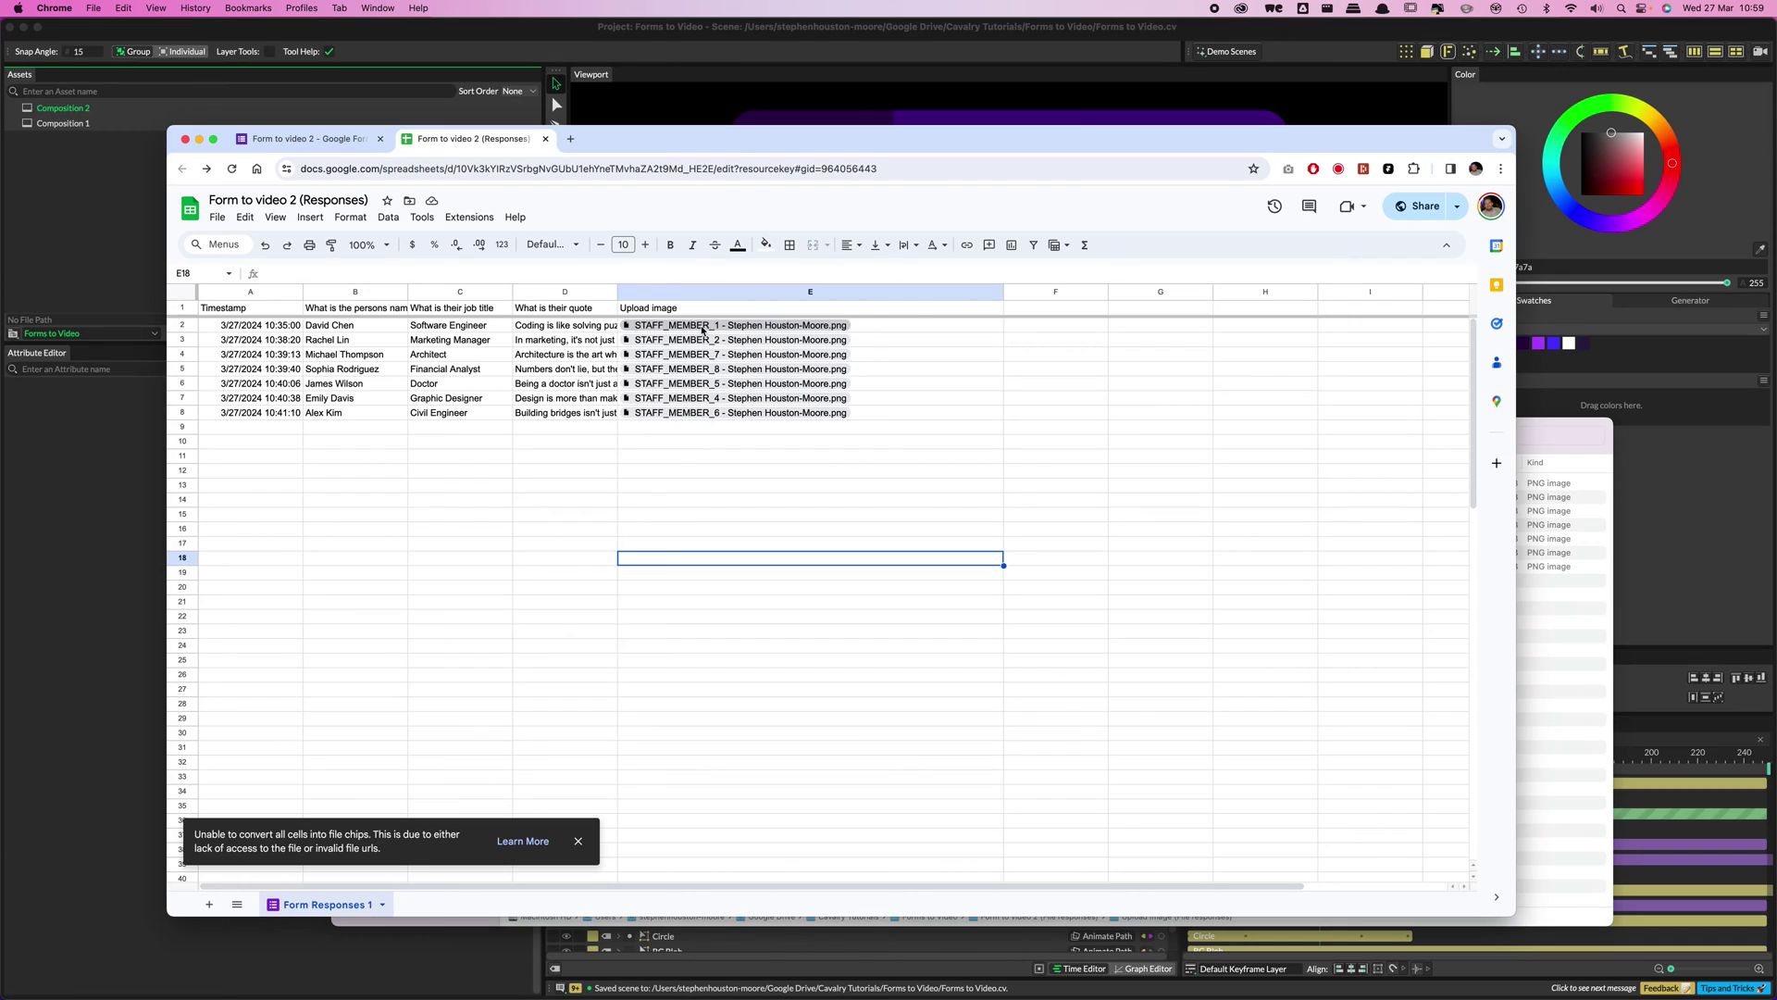
click(800, 521)
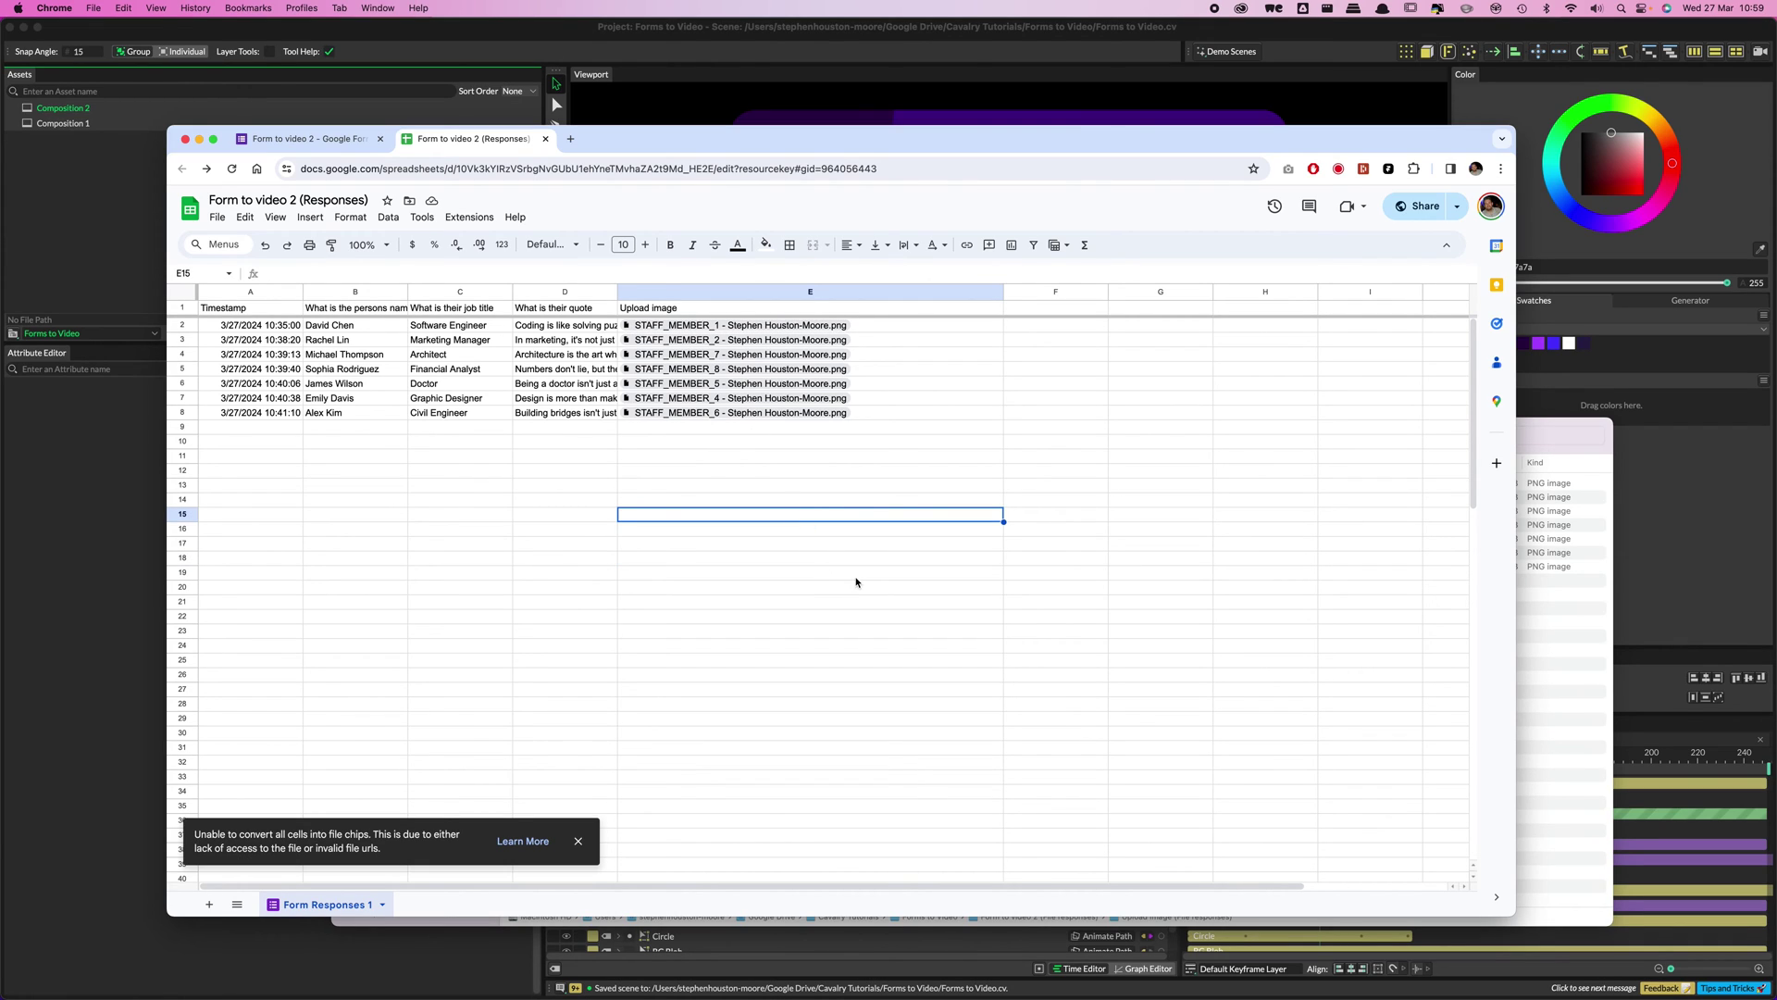
click(583, 844)
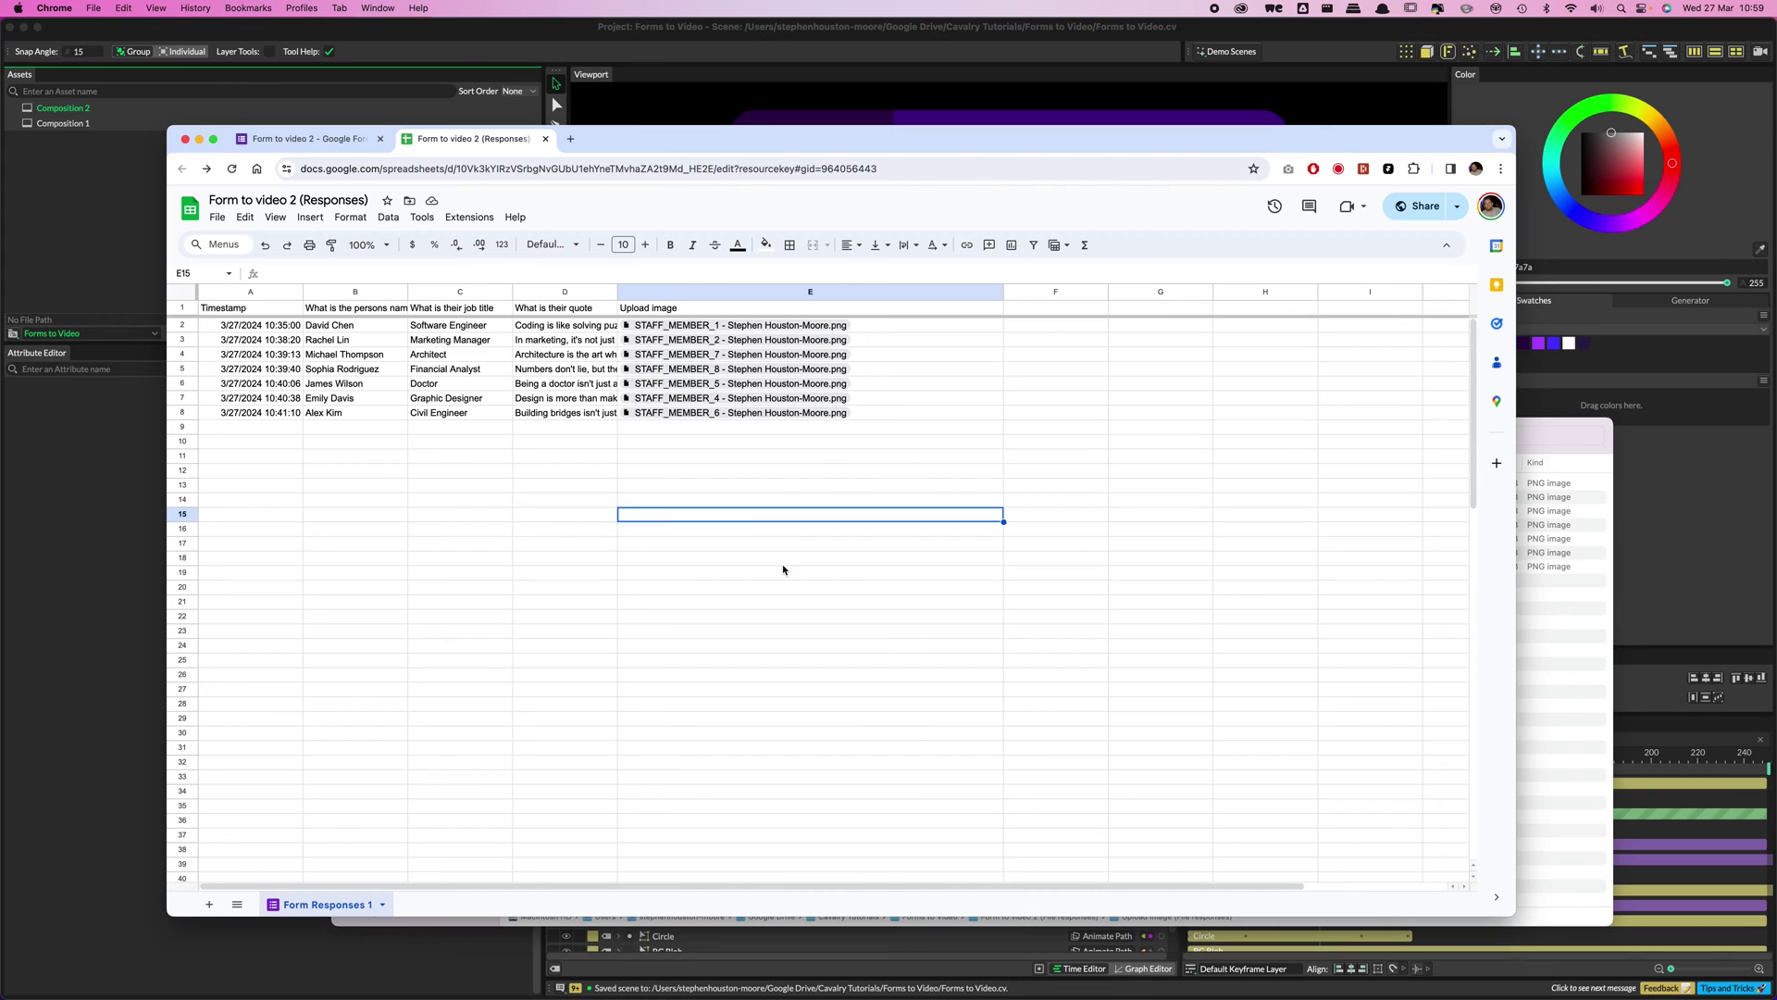
click(715, 646)
click(706, 460)
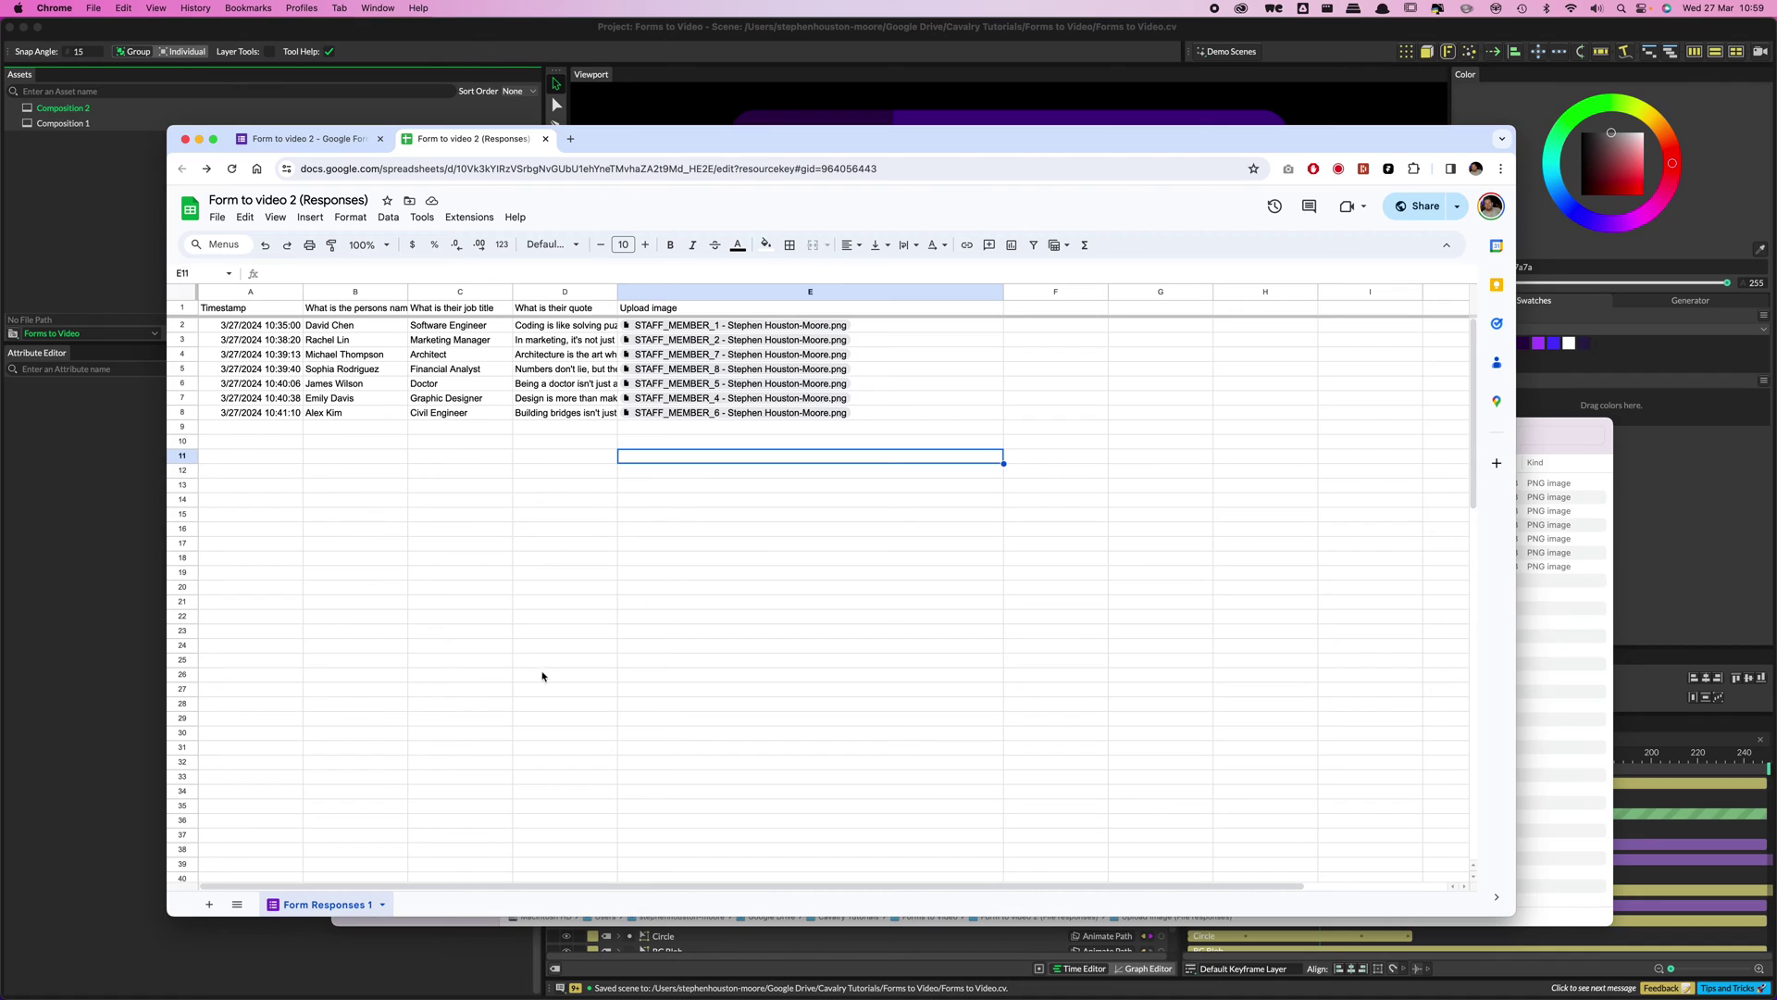
click(676, 292)
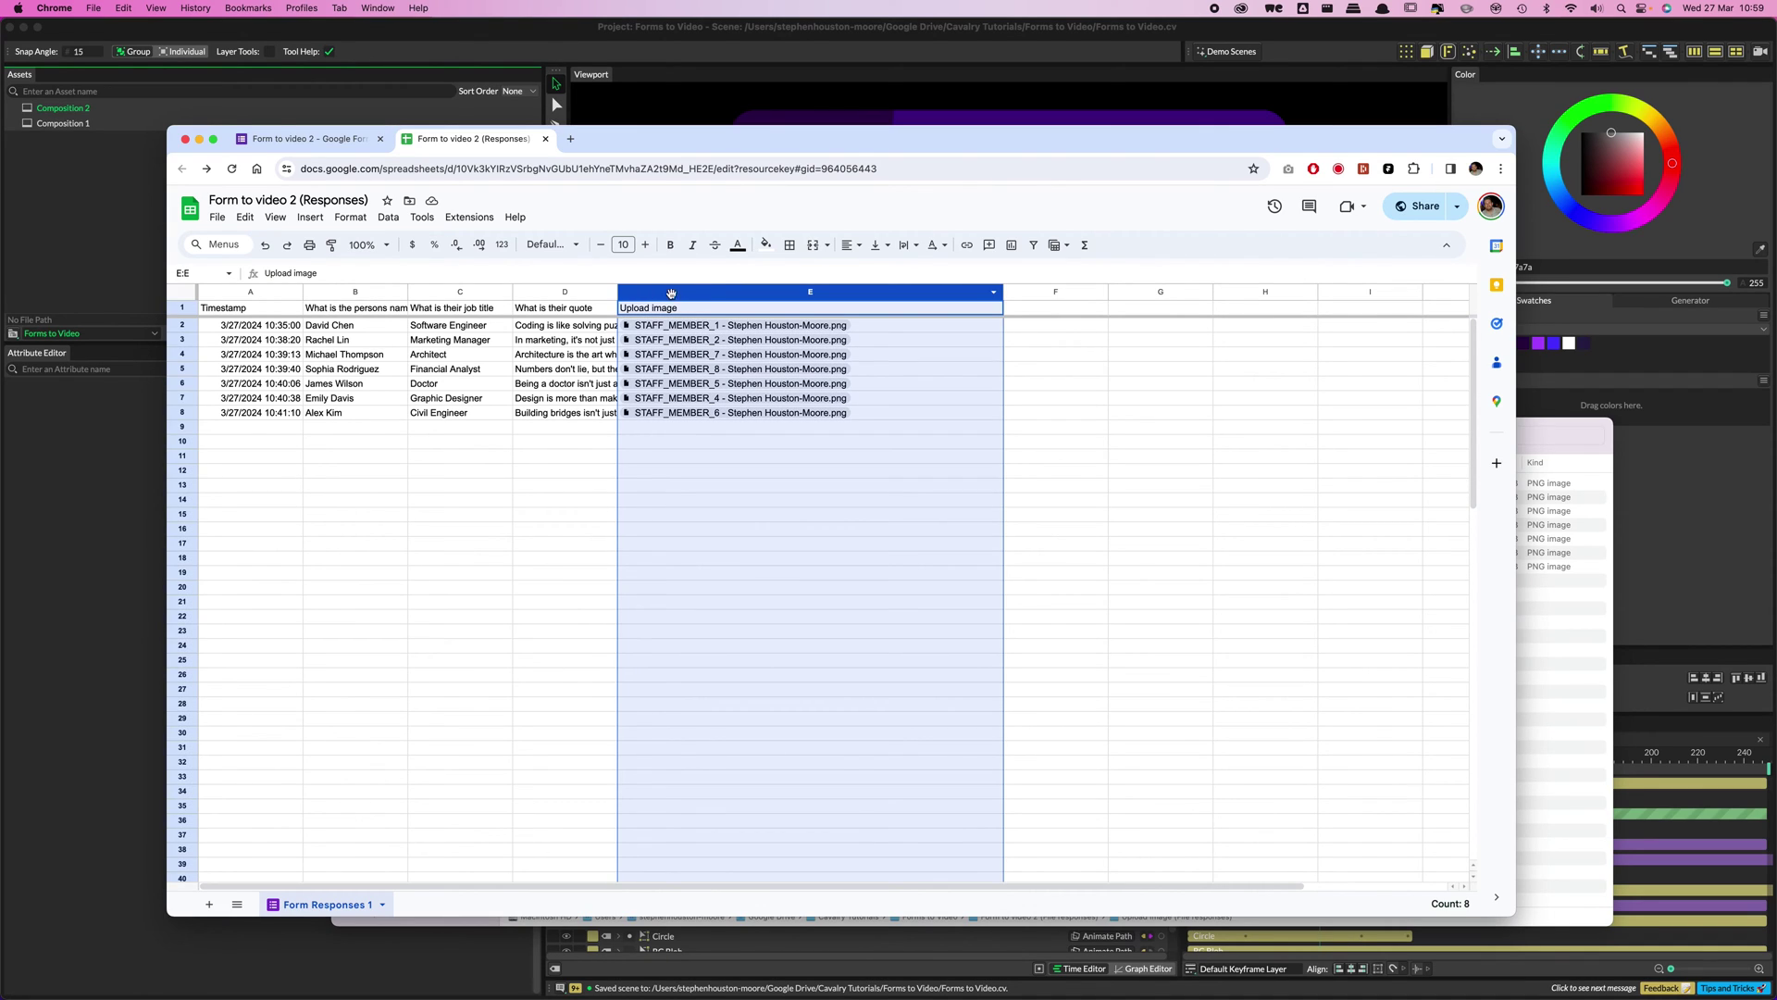
click(1101, 559)
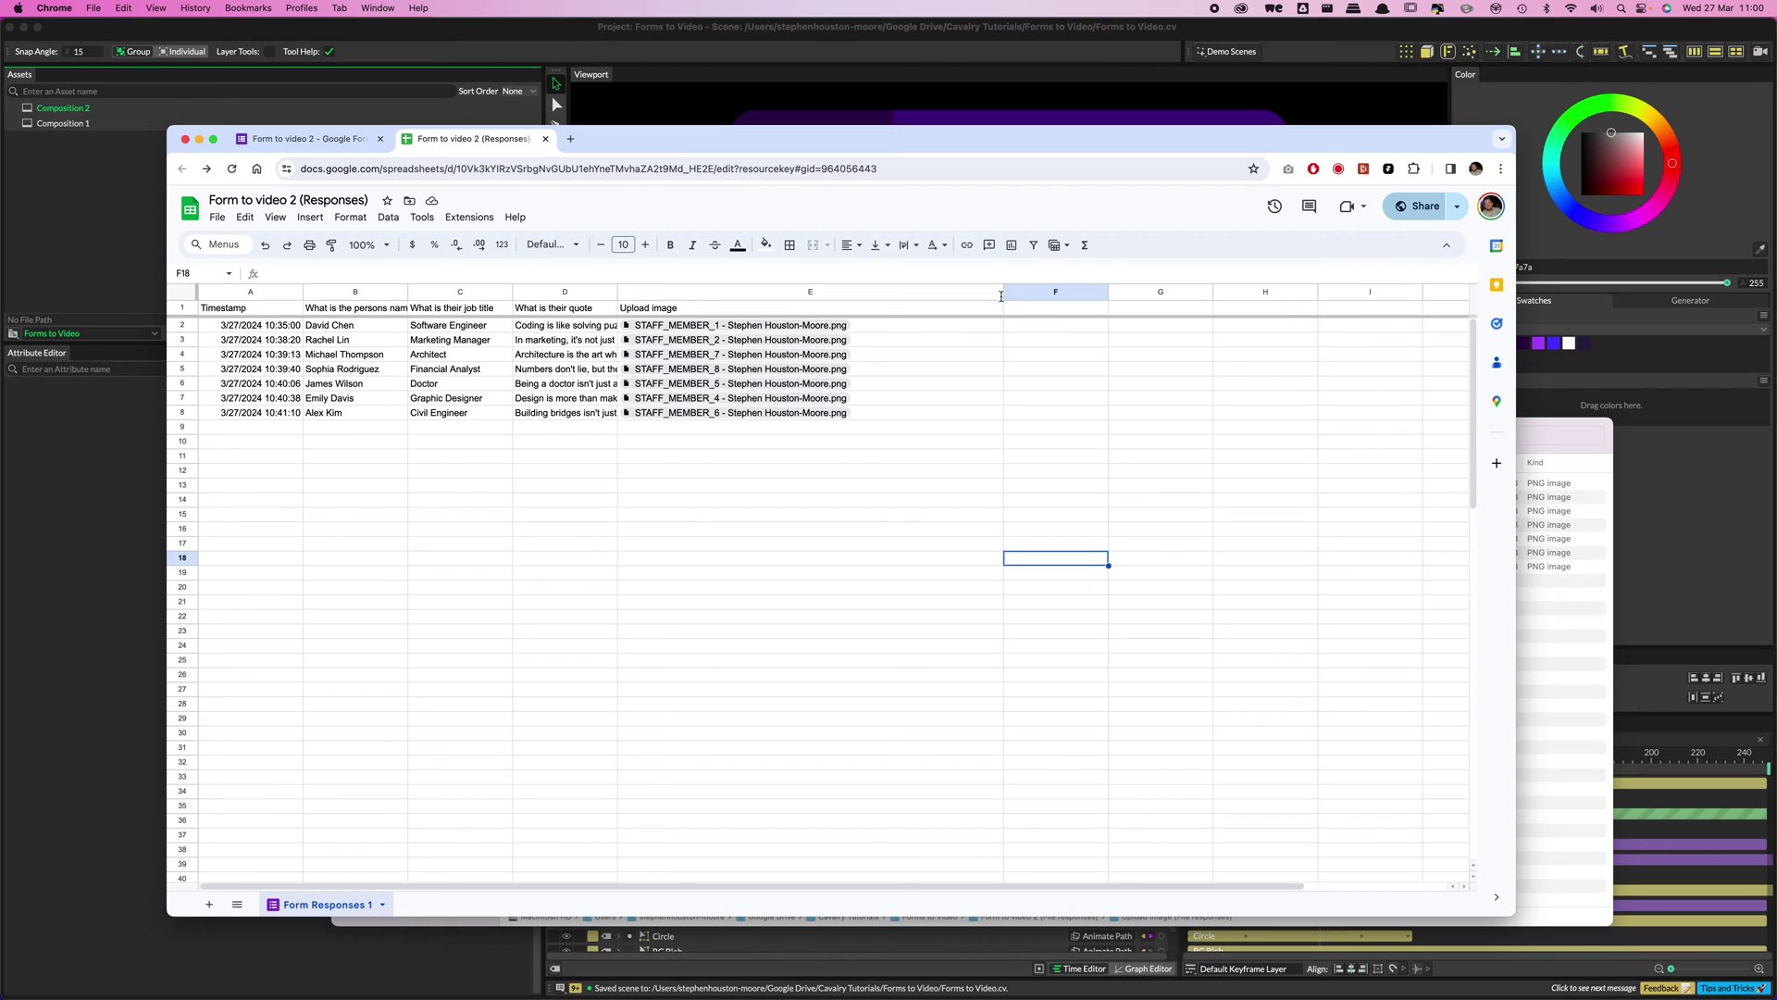
- Set the response sheet's general access to "Anyone with the link" and copy its sharing link
click(1417, 207)
click(760, 608)
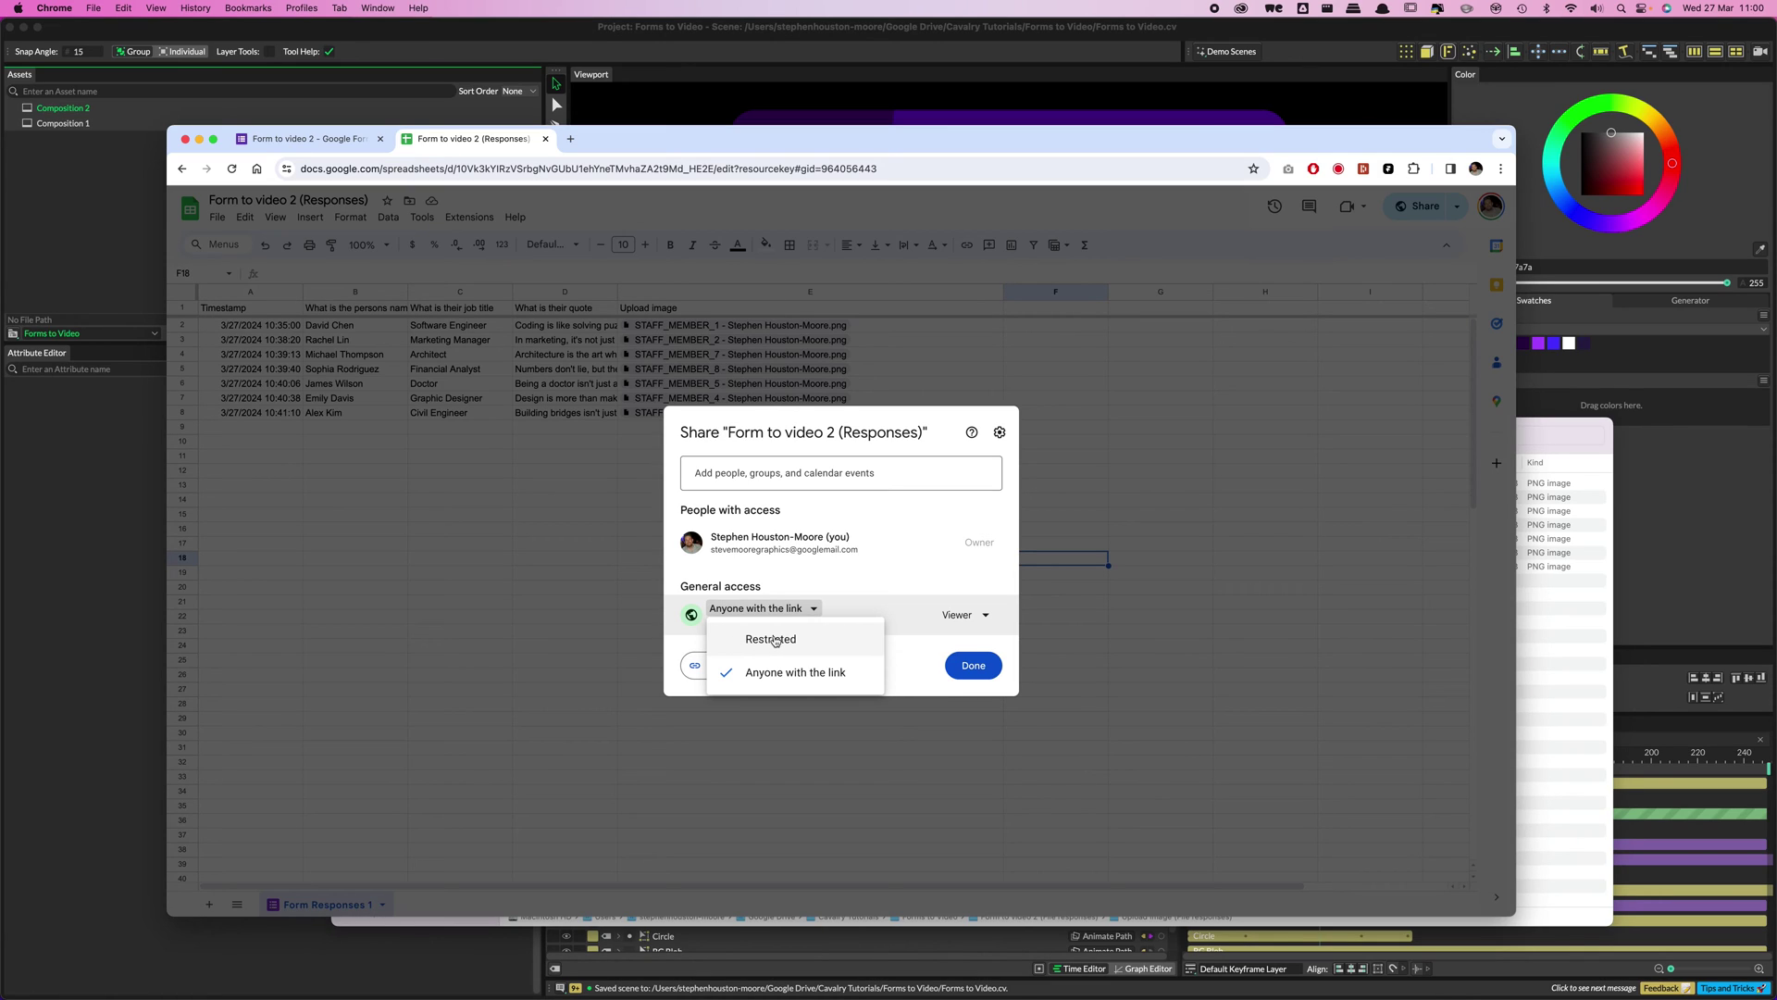
click(800, 676)
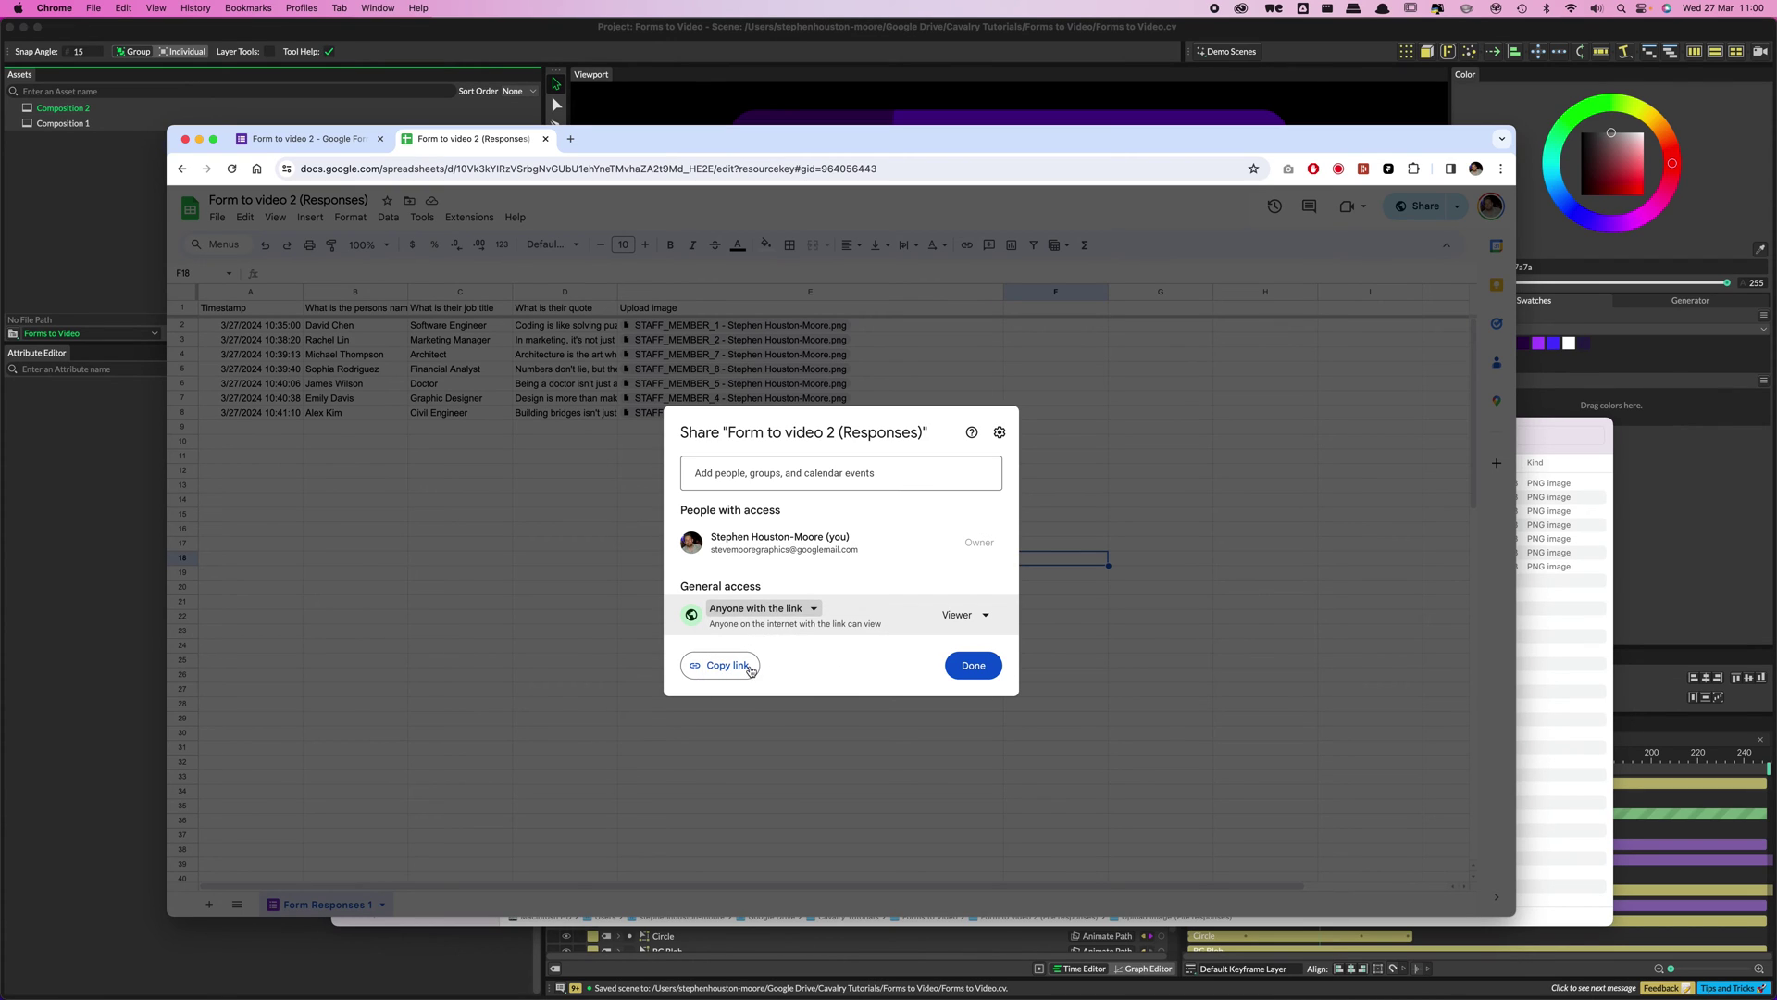
click(738, 668)
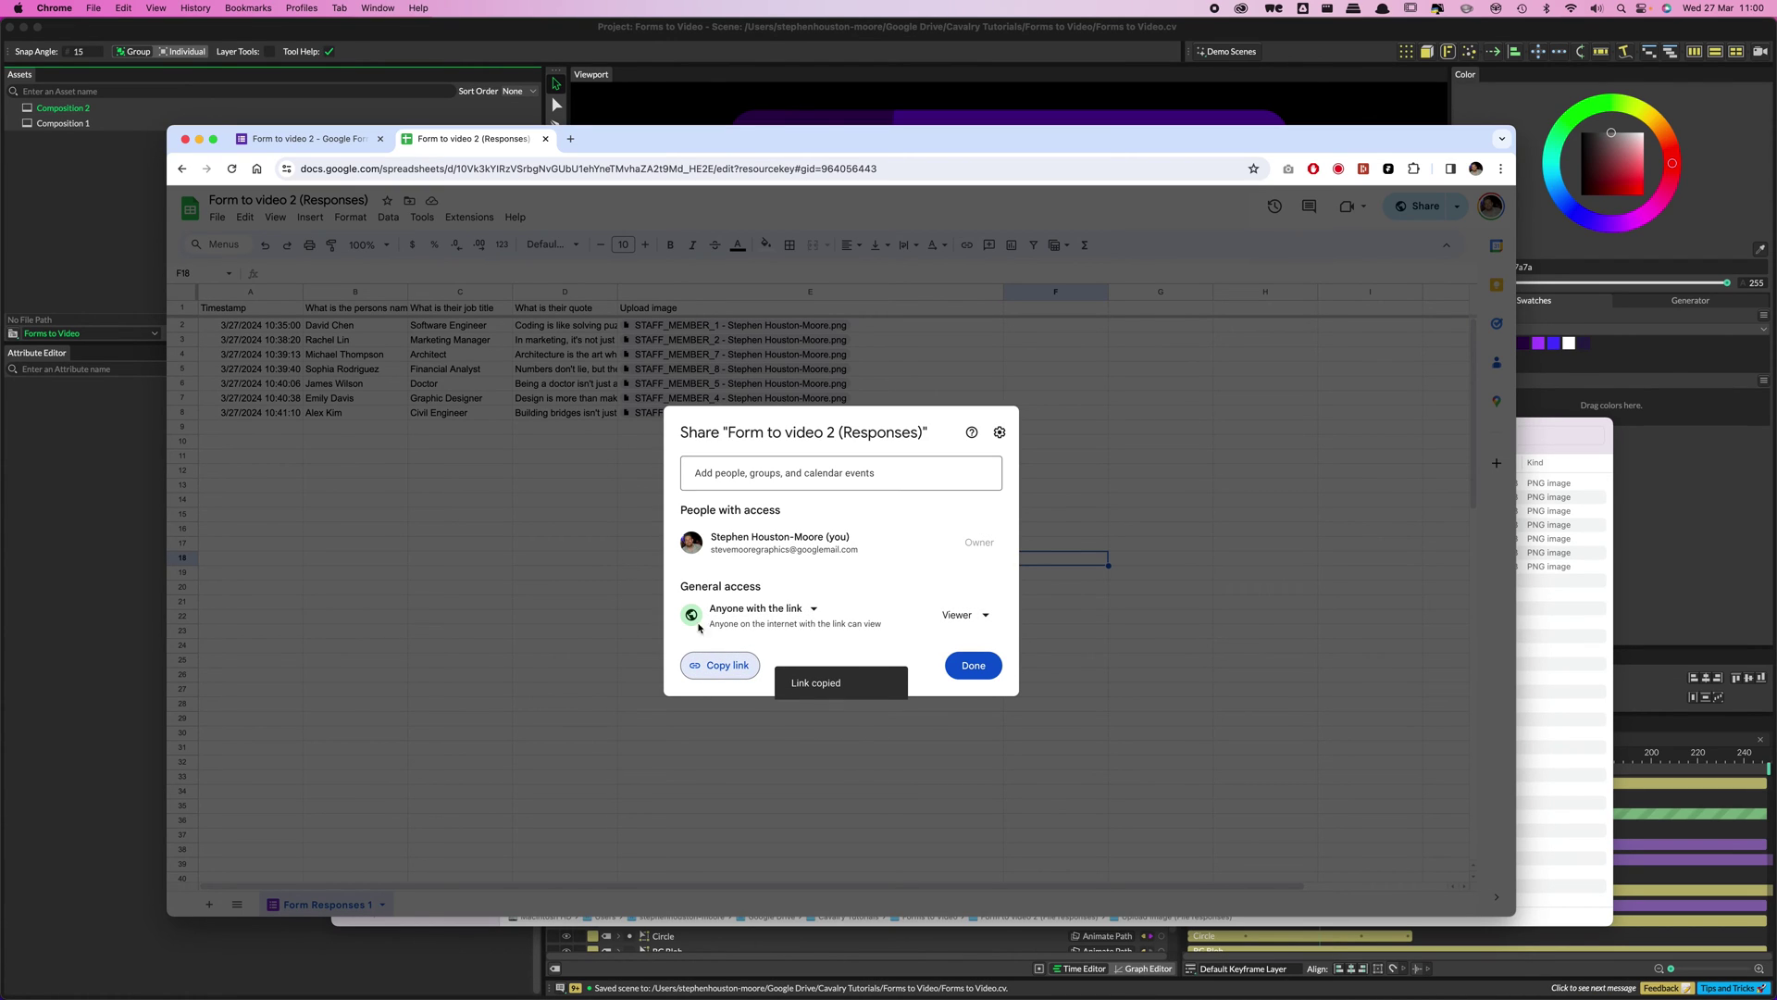
- Switch to Cavalry and import the "Form to video 2 (Responses)" Google Sheet as an asset using the copied link
click(161, 263)
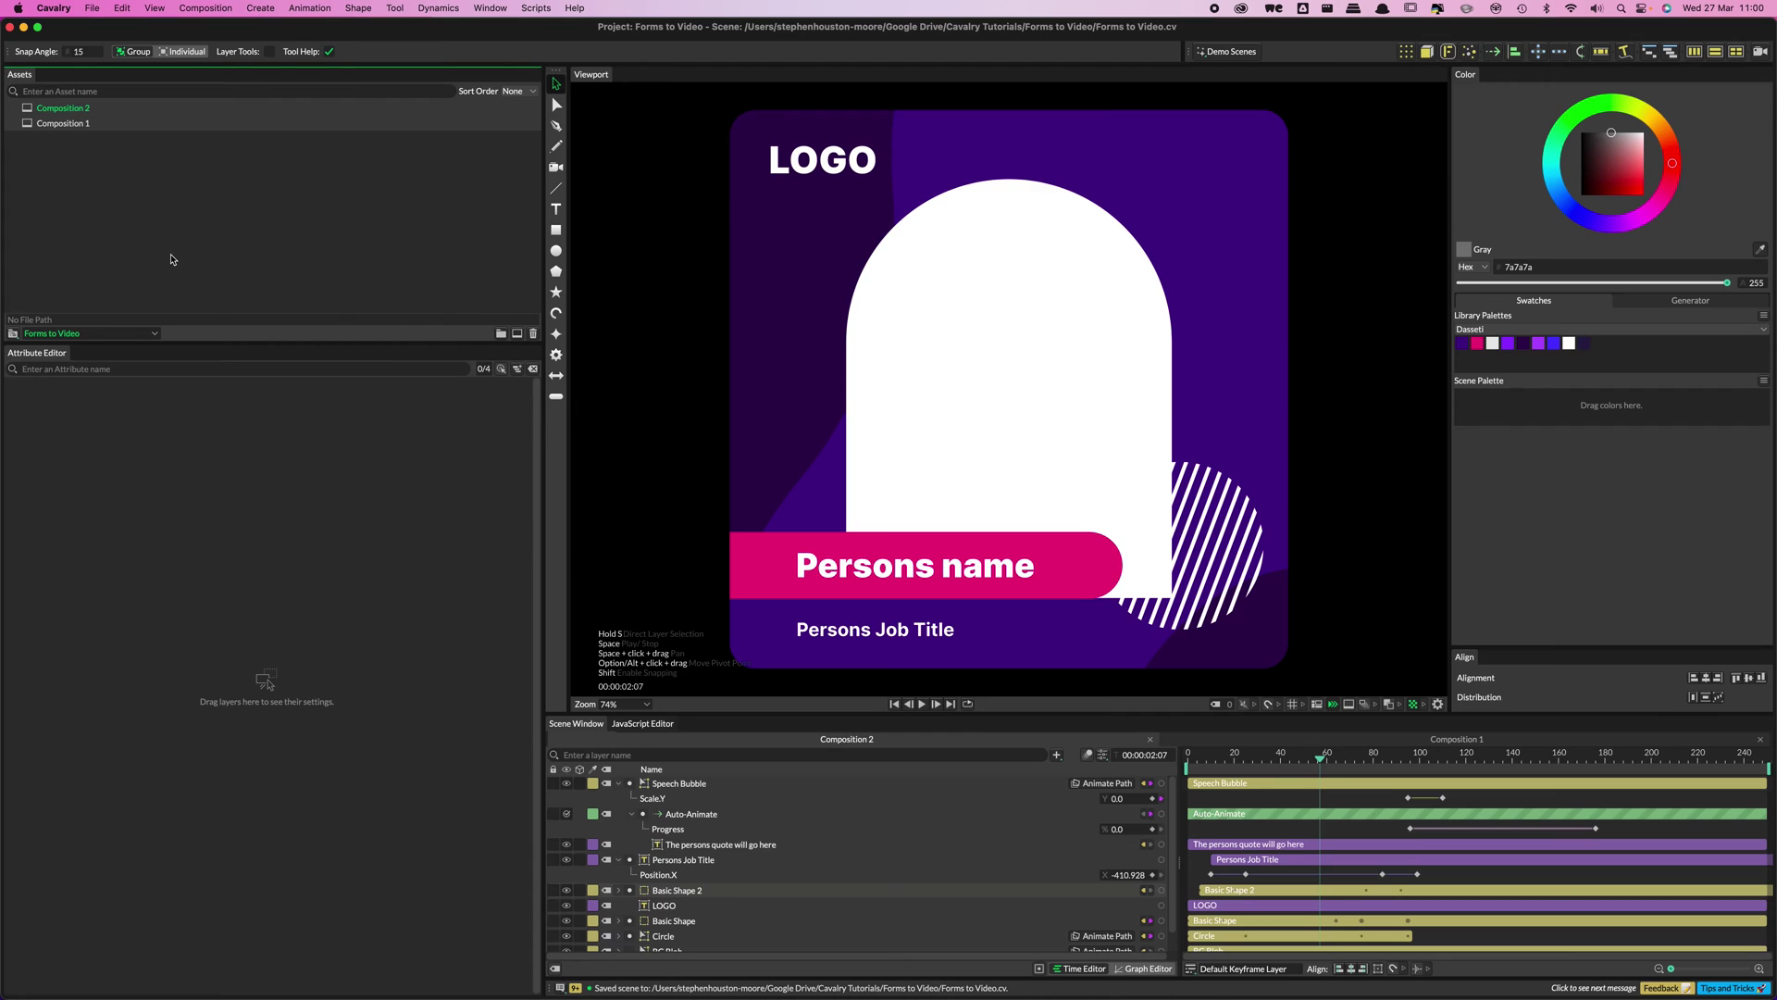
right_click(211, 197)
click(214, 266)
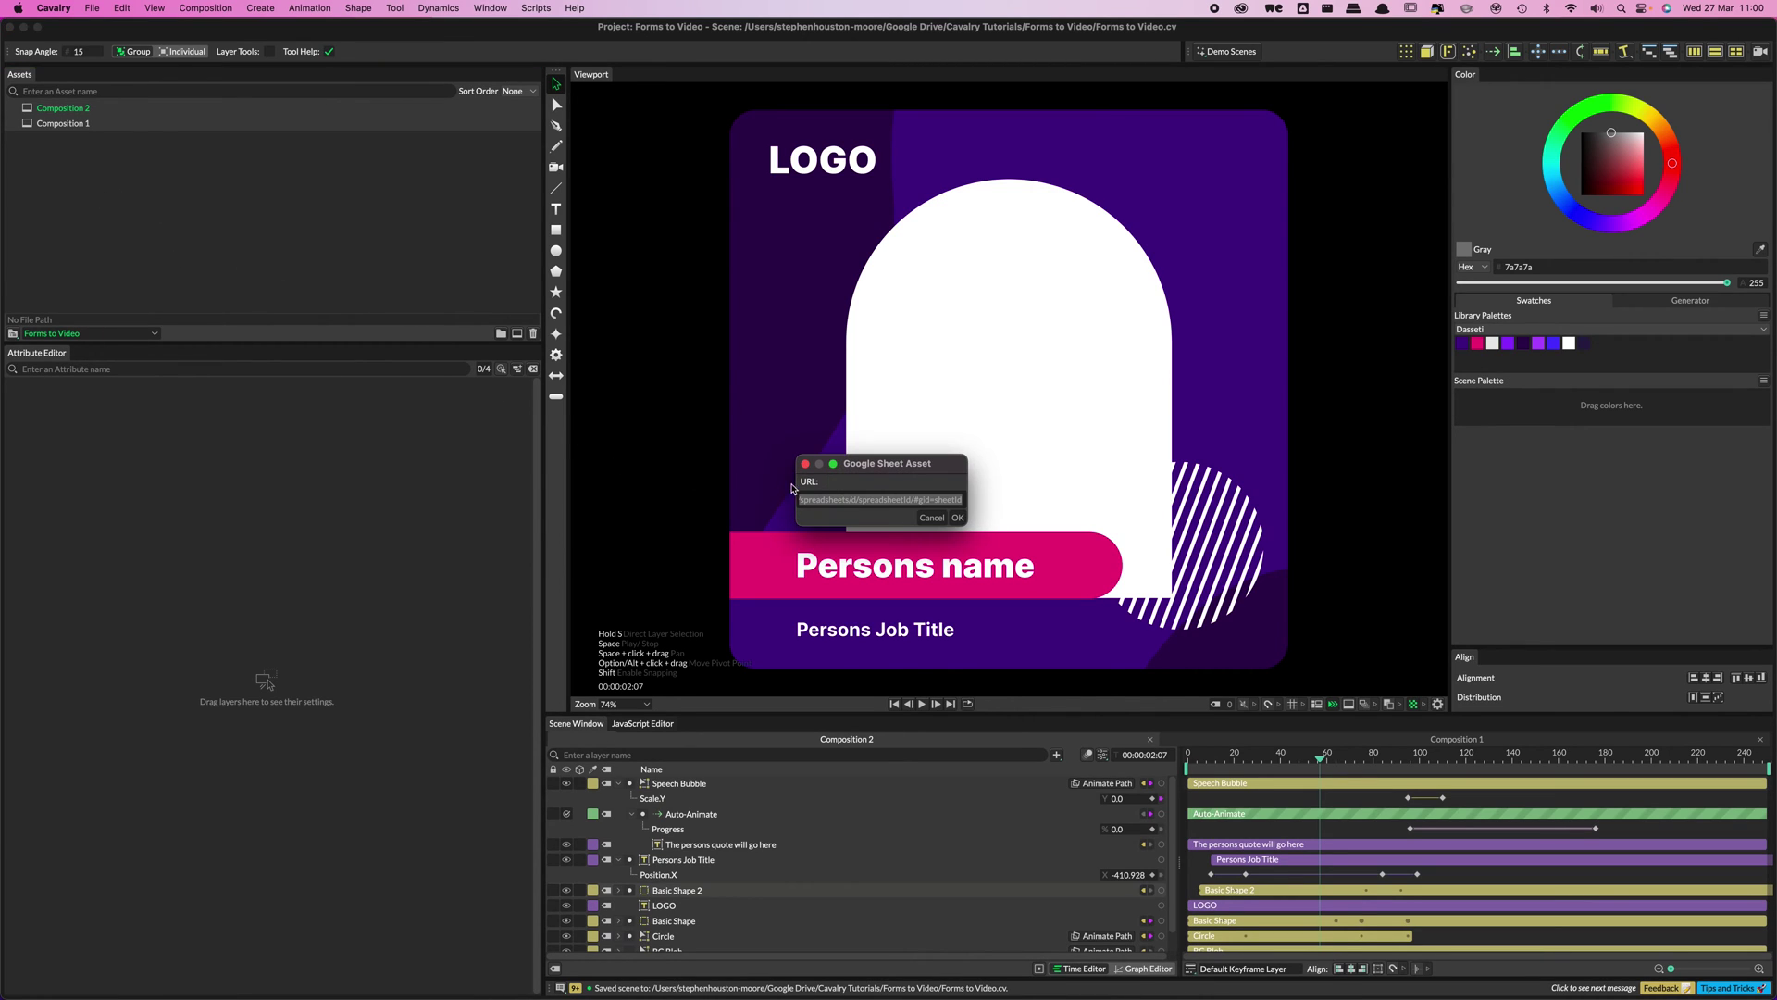
click(933, 518)
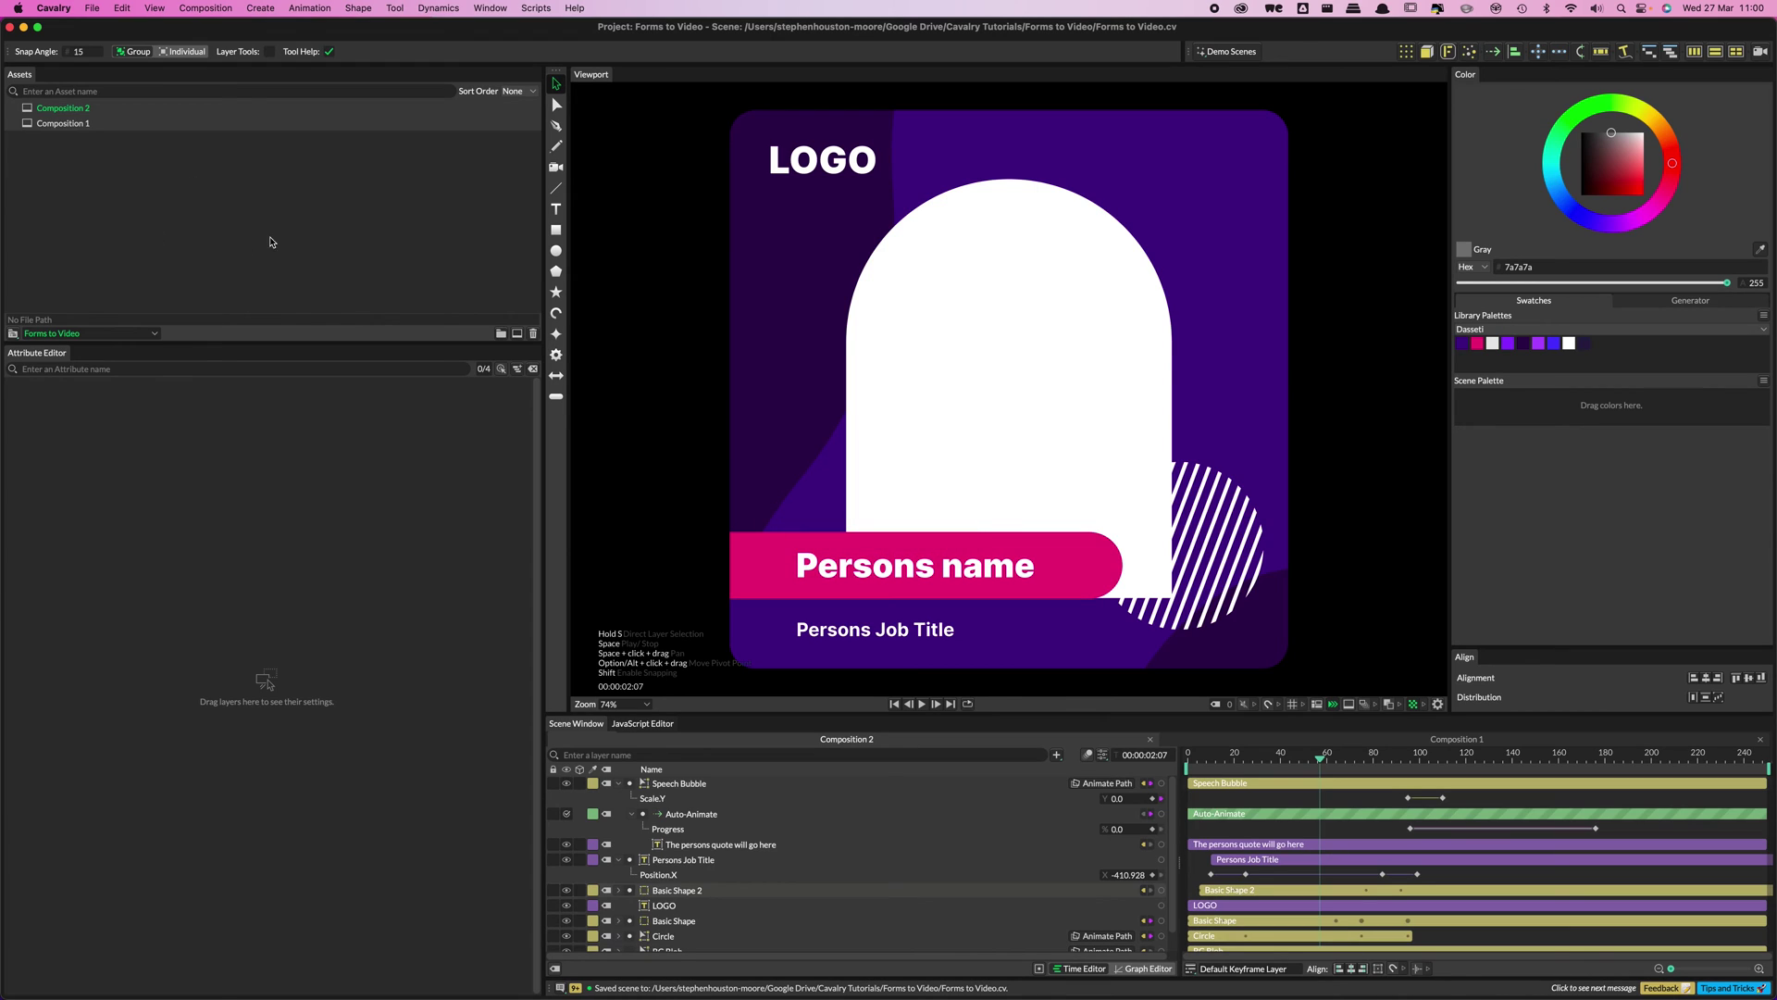
click(185, 229)
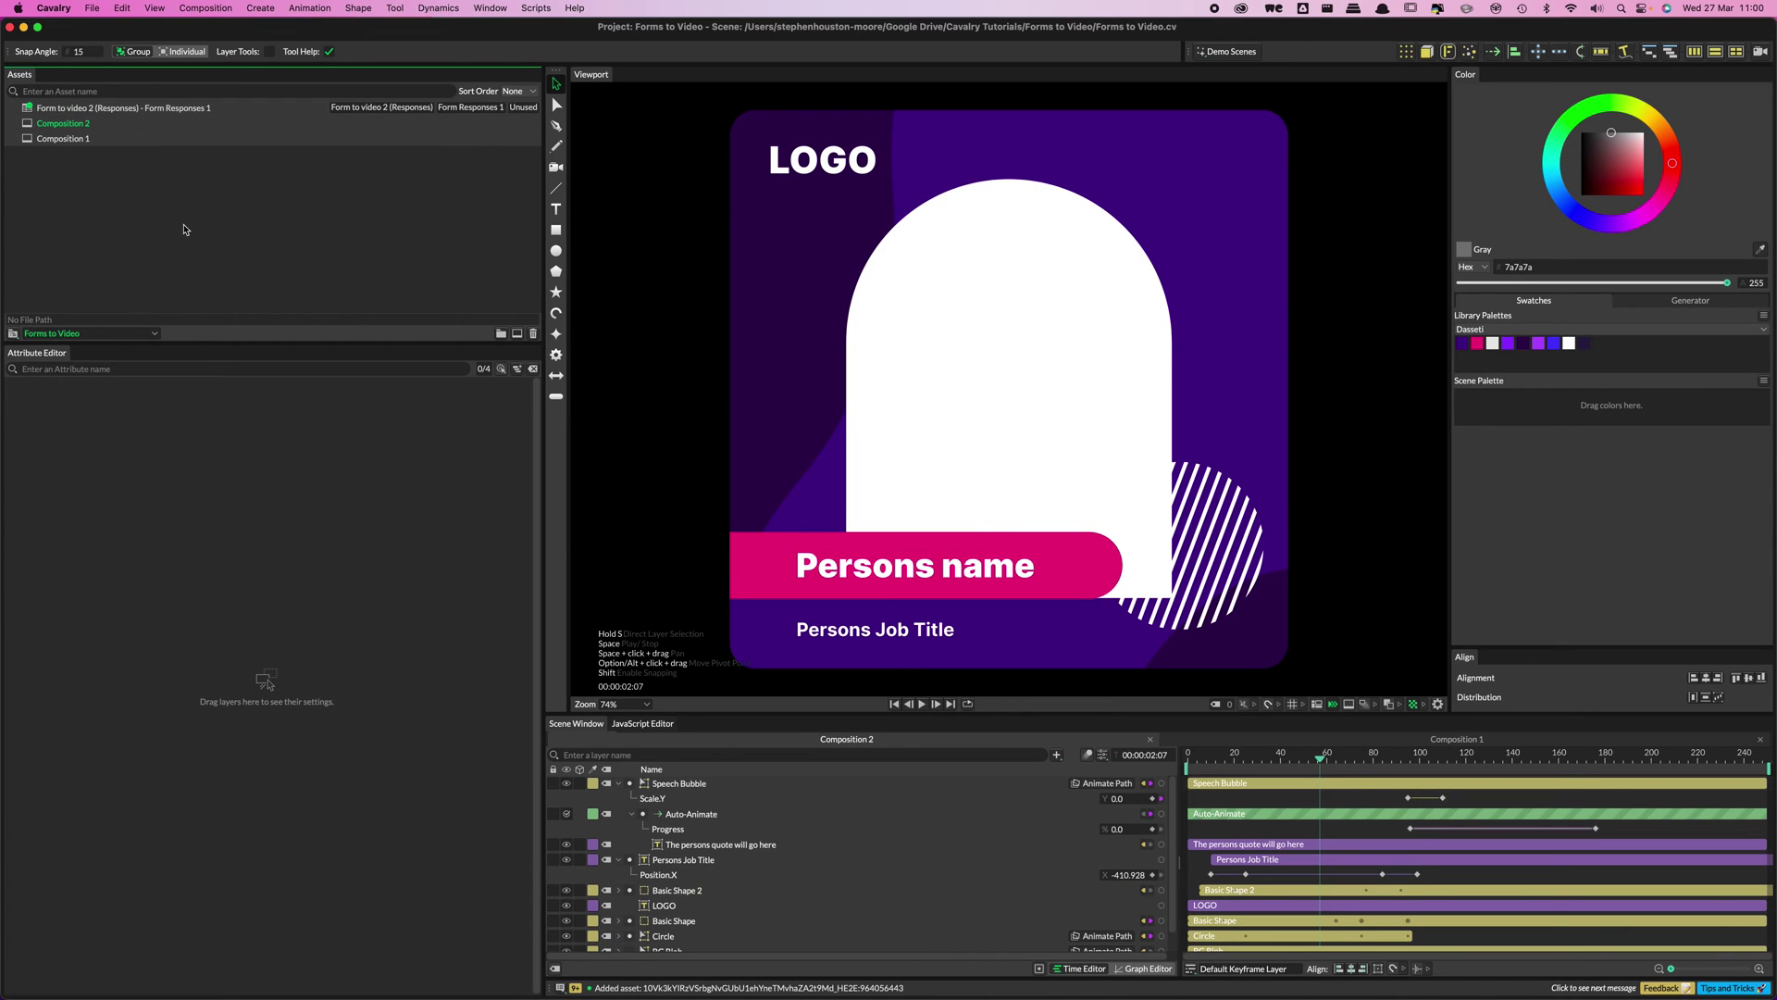
- Import the "Upload image (File responses)" folder from Google Drive's Cavalry Tutorials > Forms to Video folder as an image smart folder
right_click(232, 231)
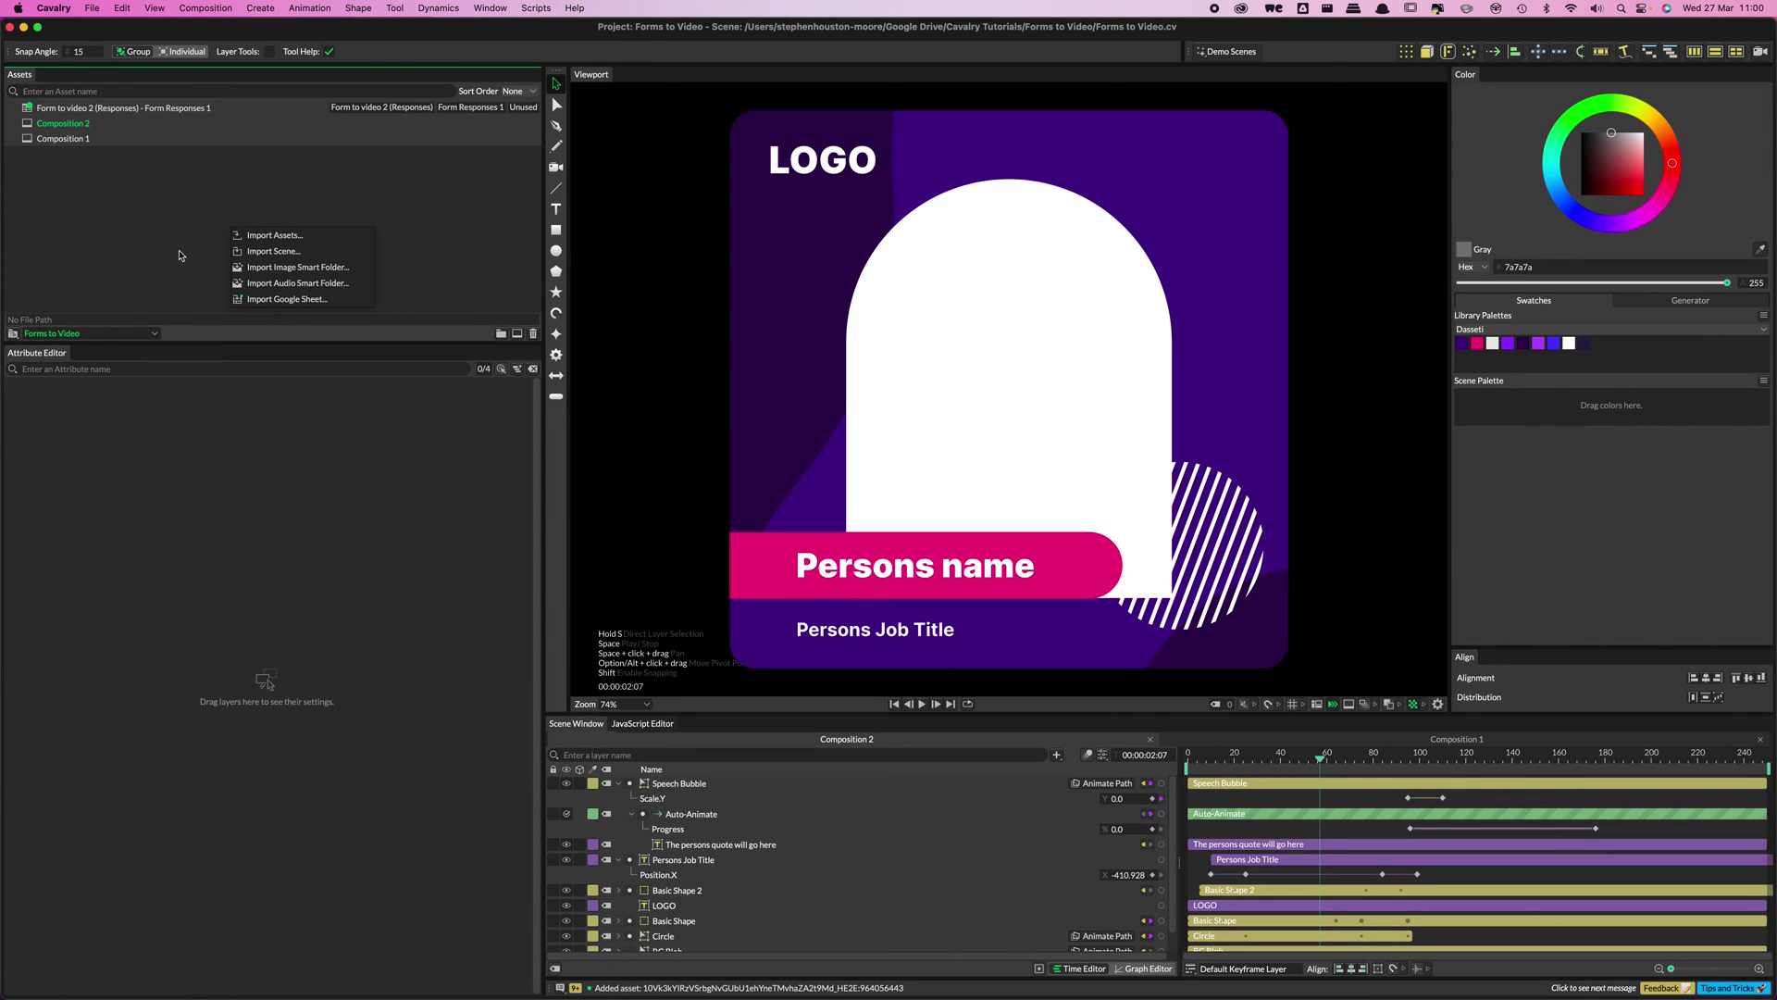
click(268, 270)
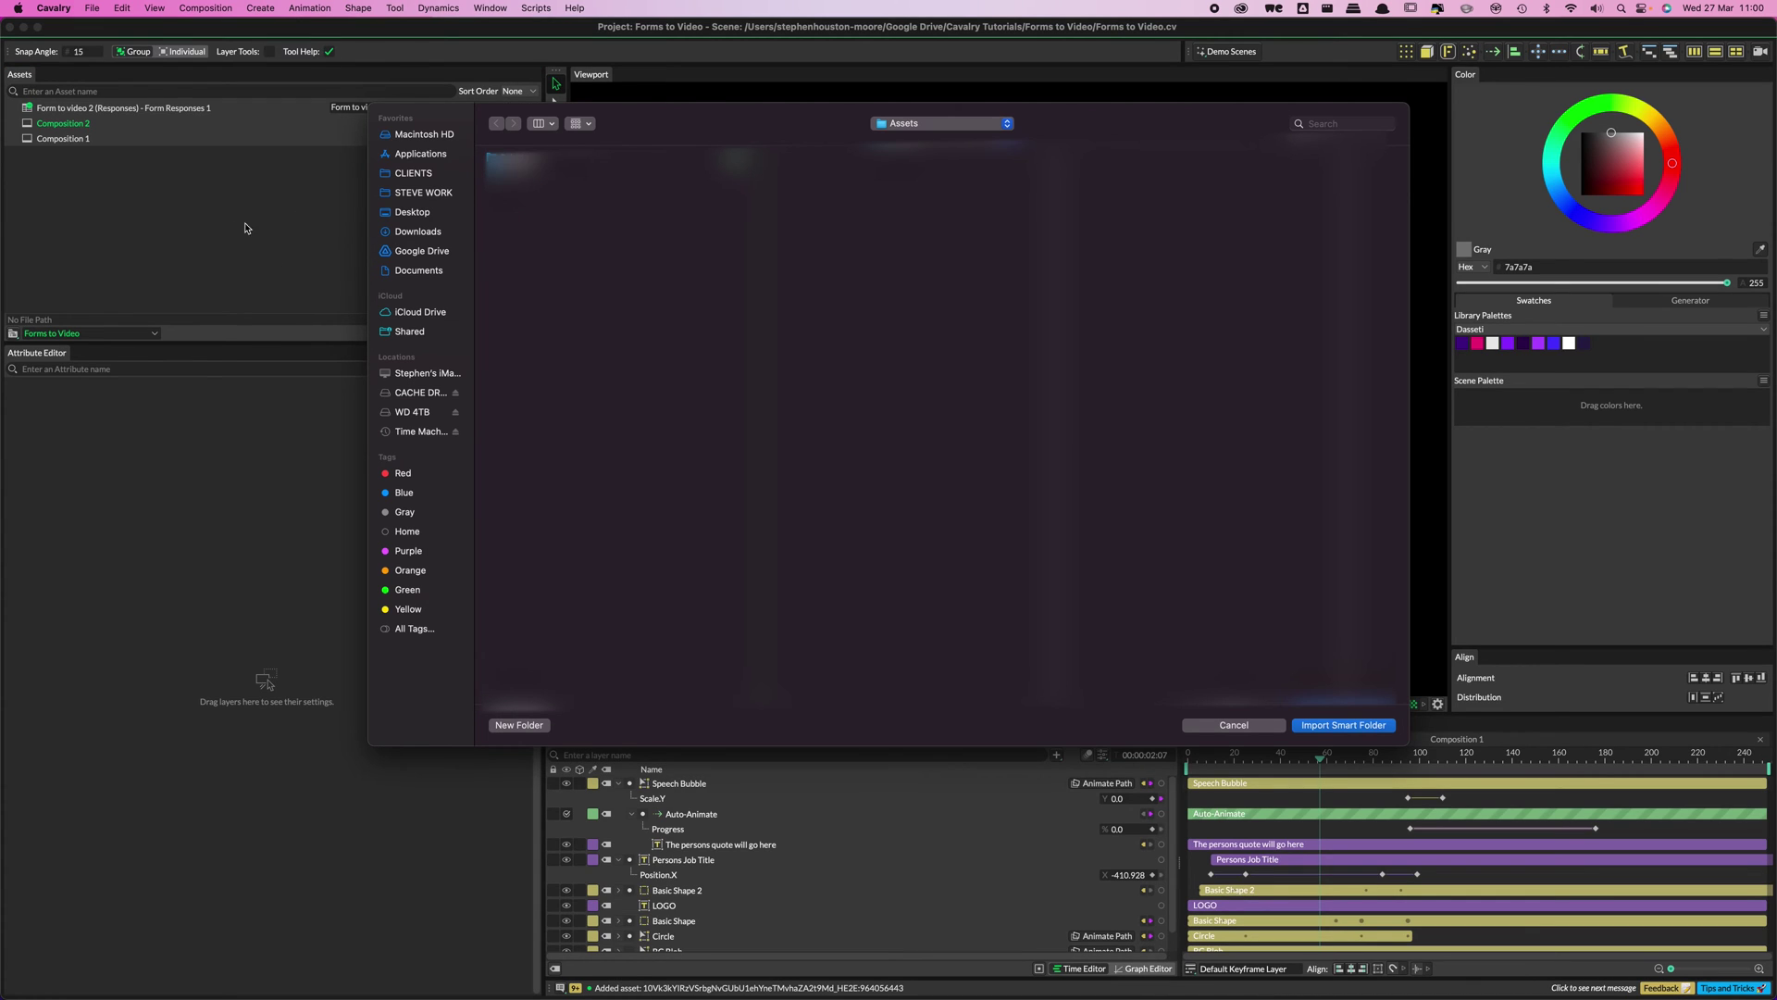
click(414, 252)
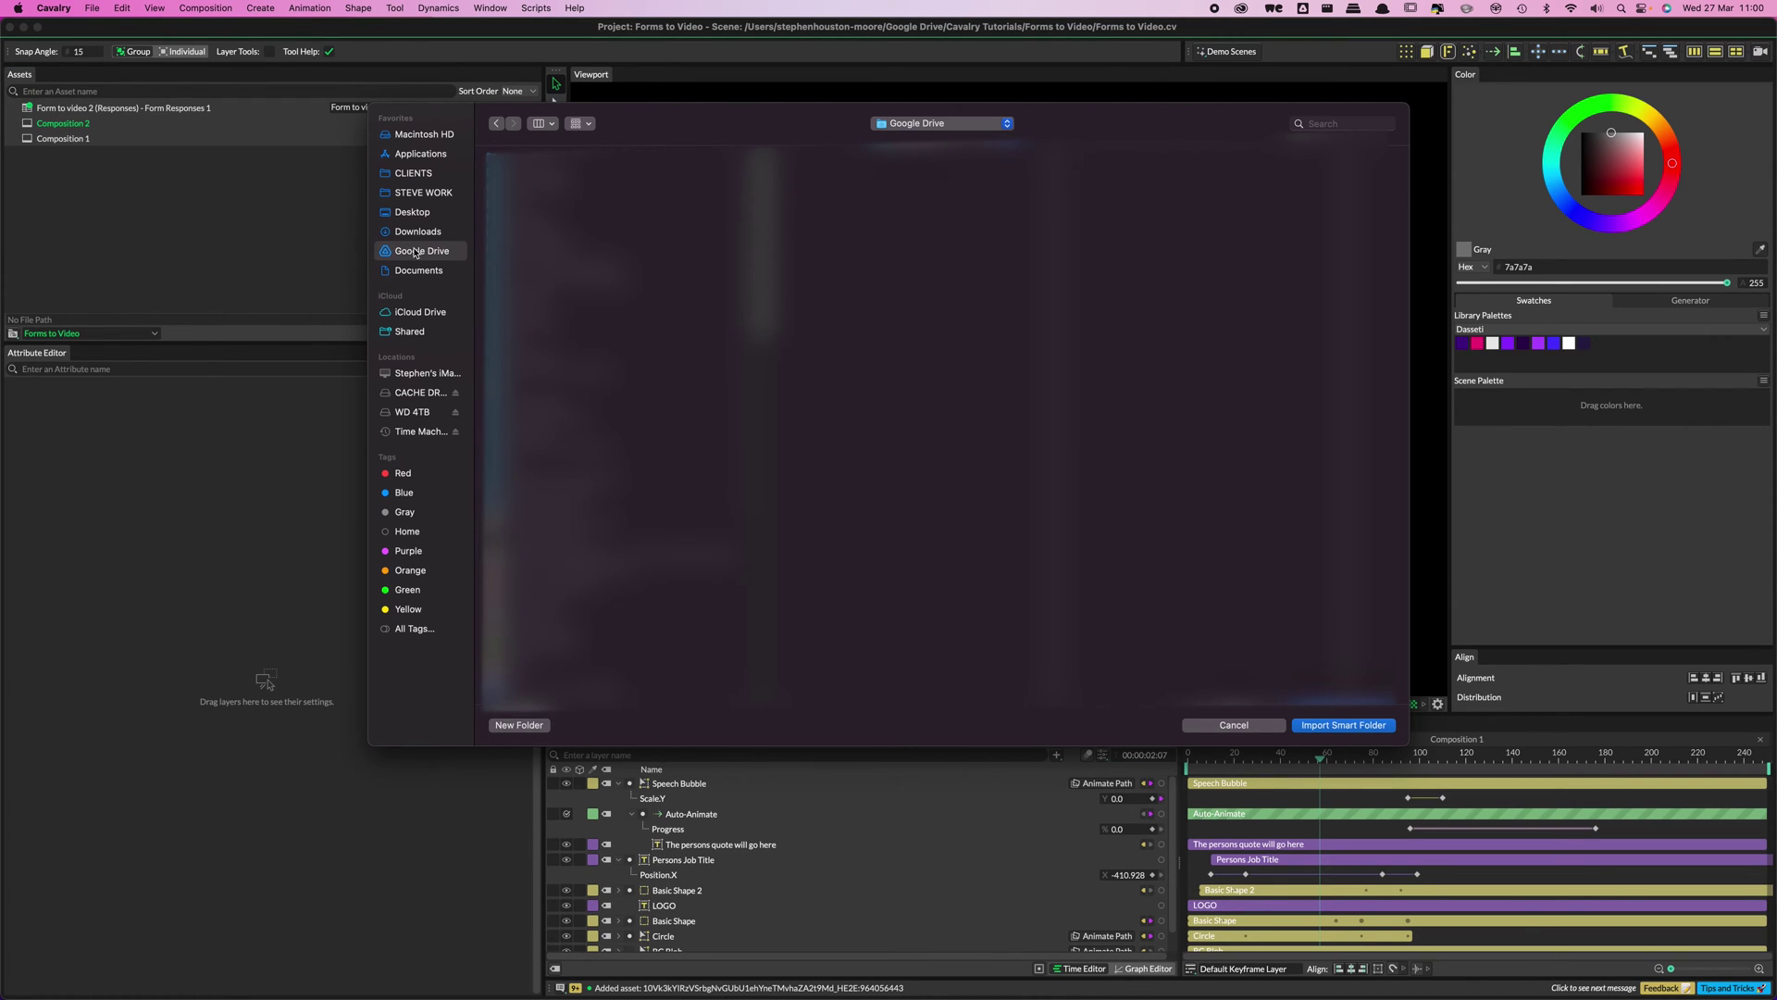
click(533, 189)
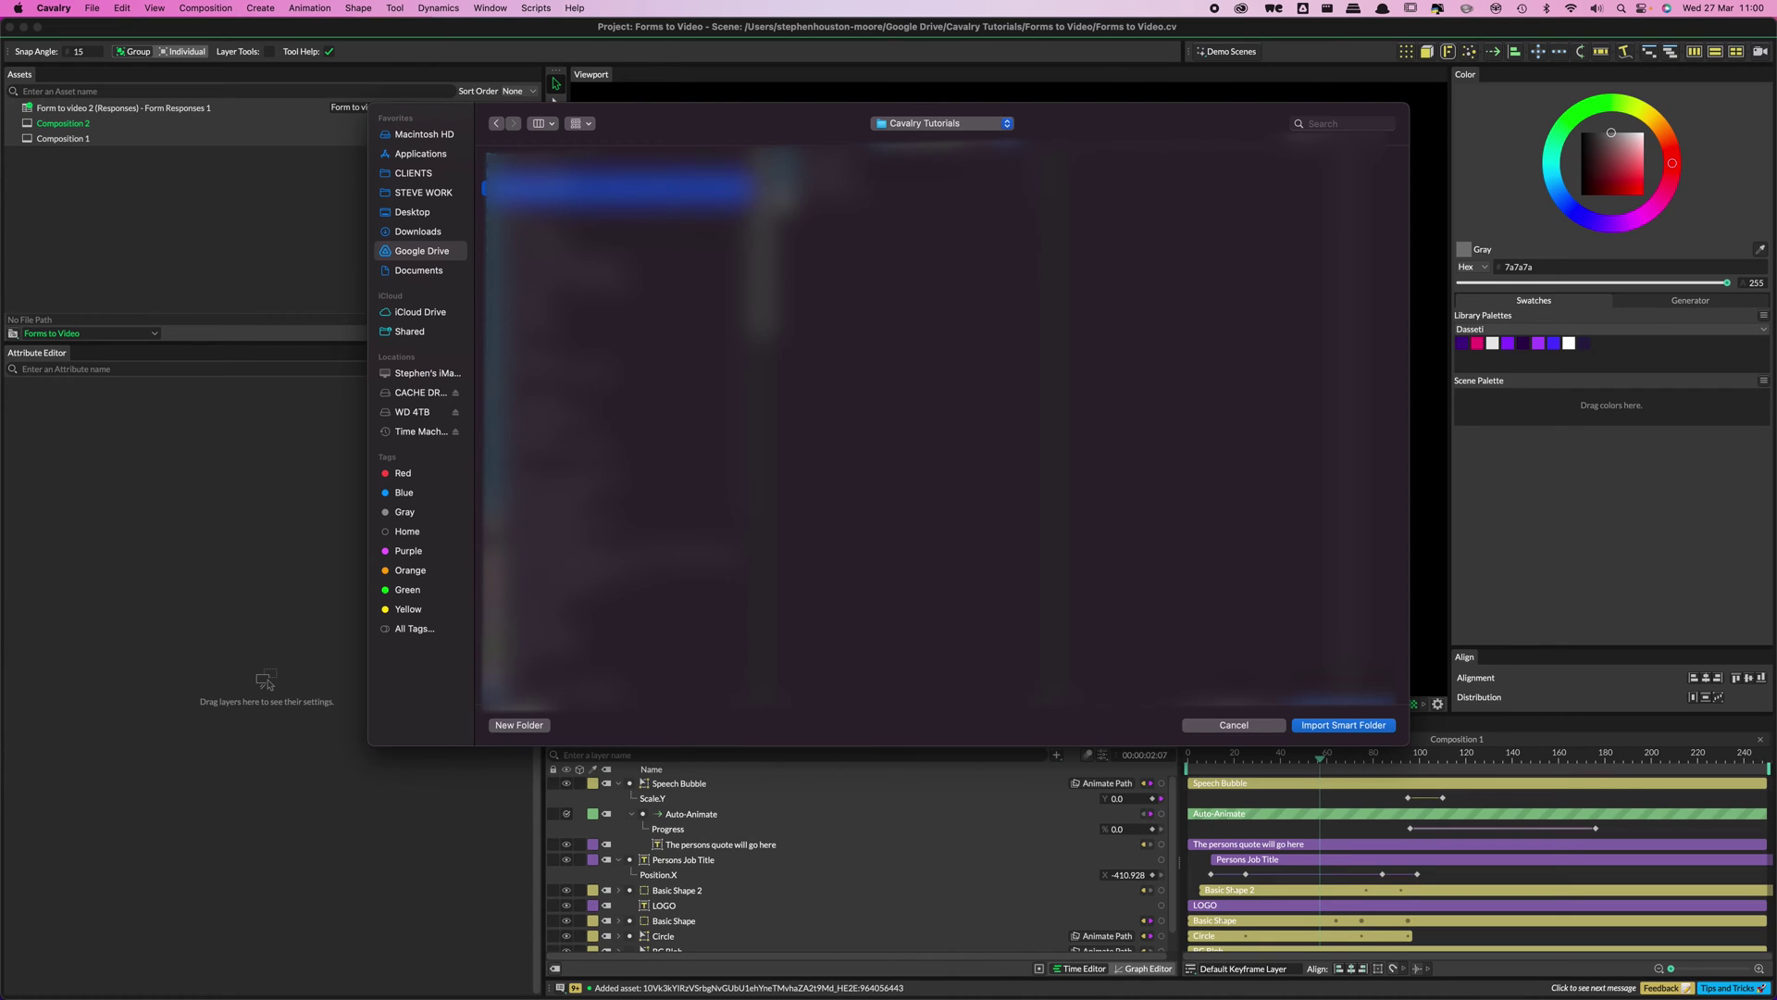
click(811, 164)
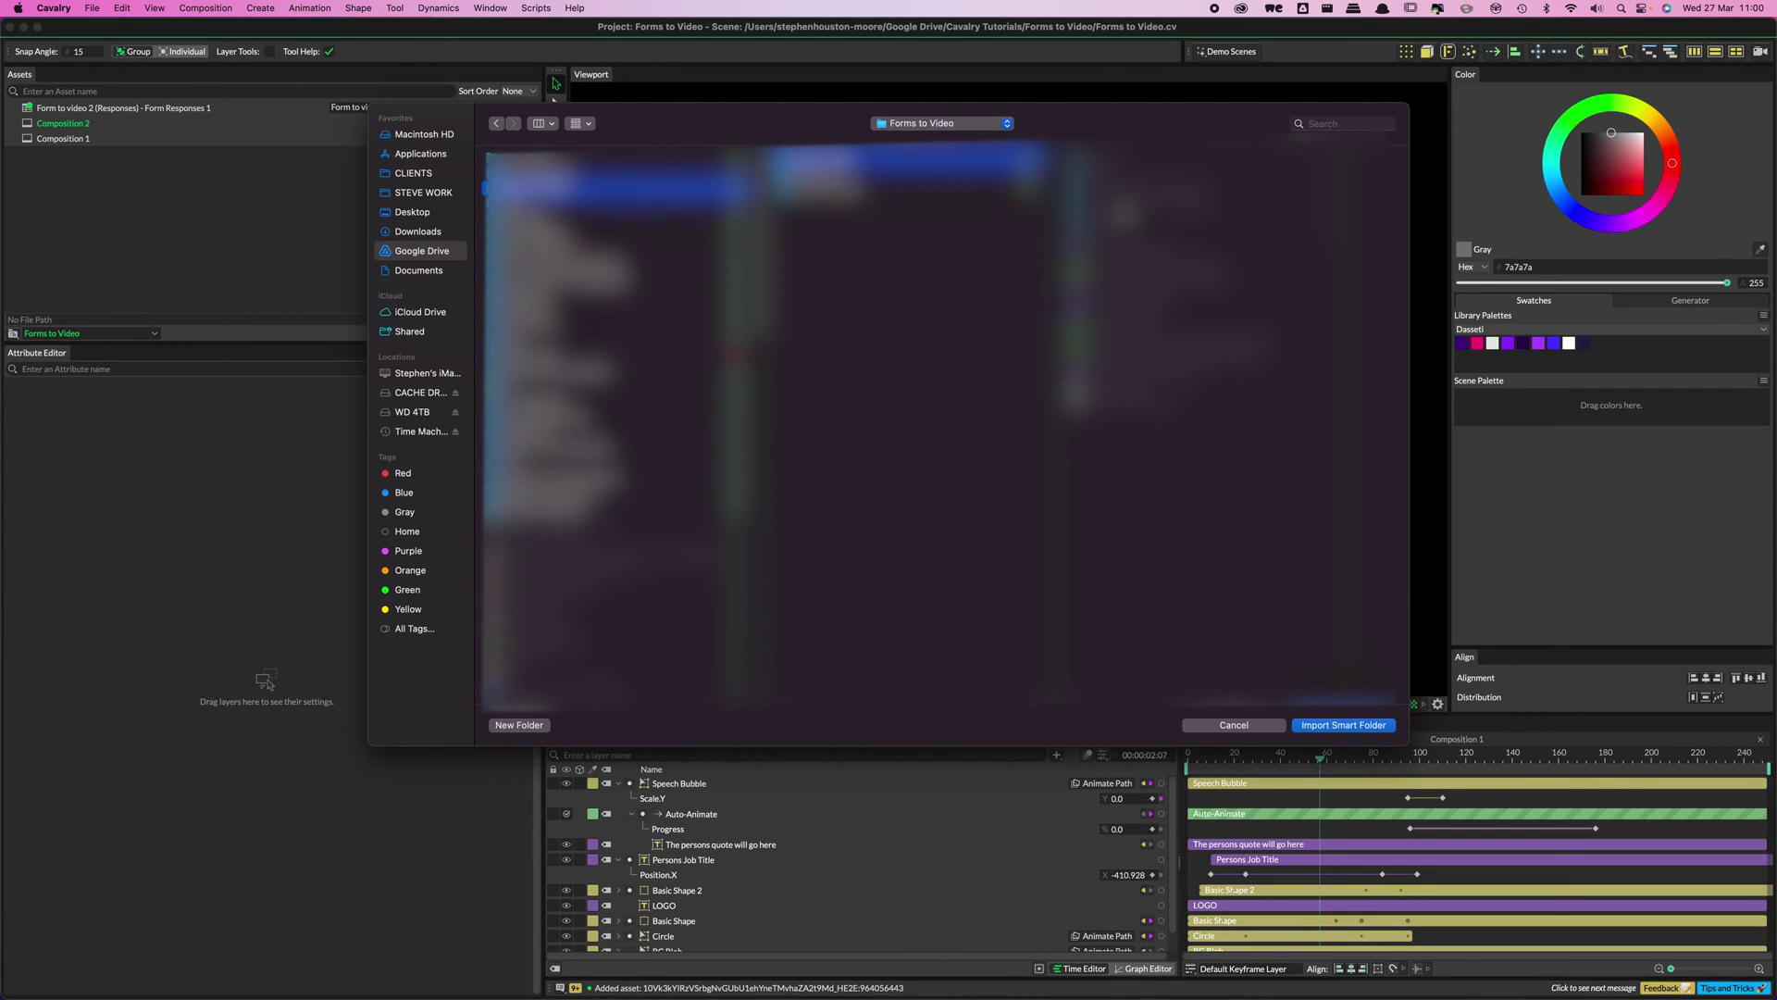
click(1122, 211)
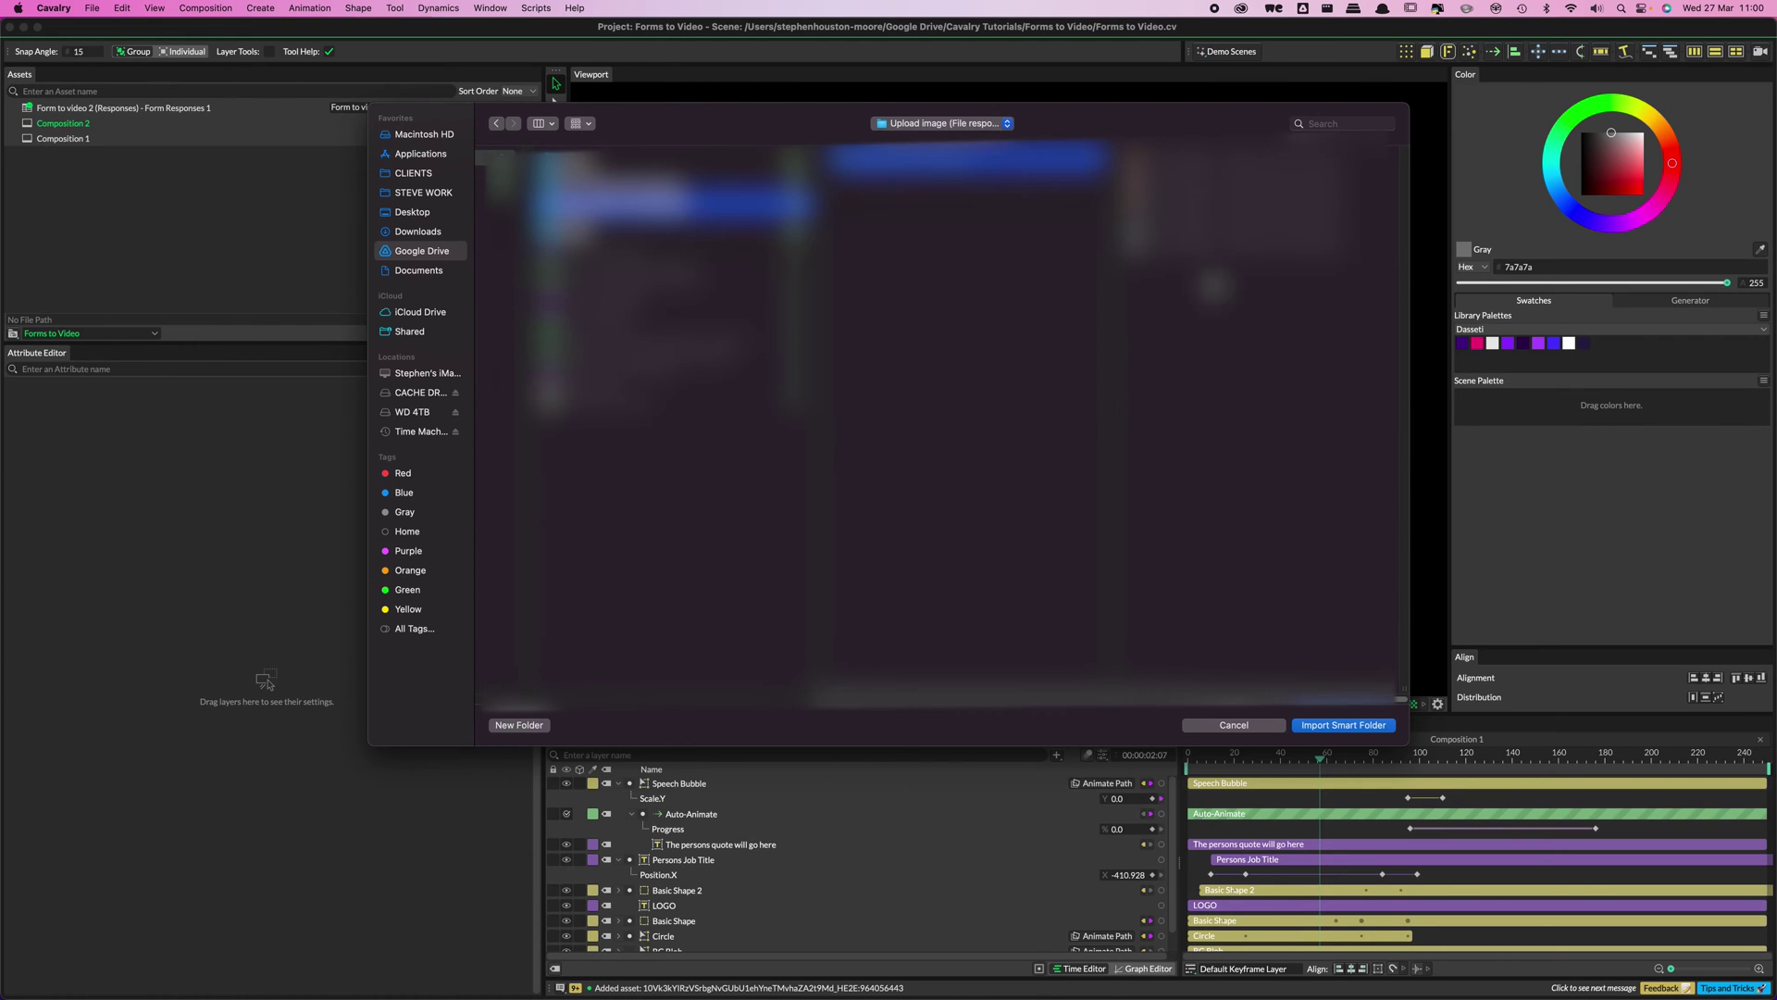
click(1343, 725)
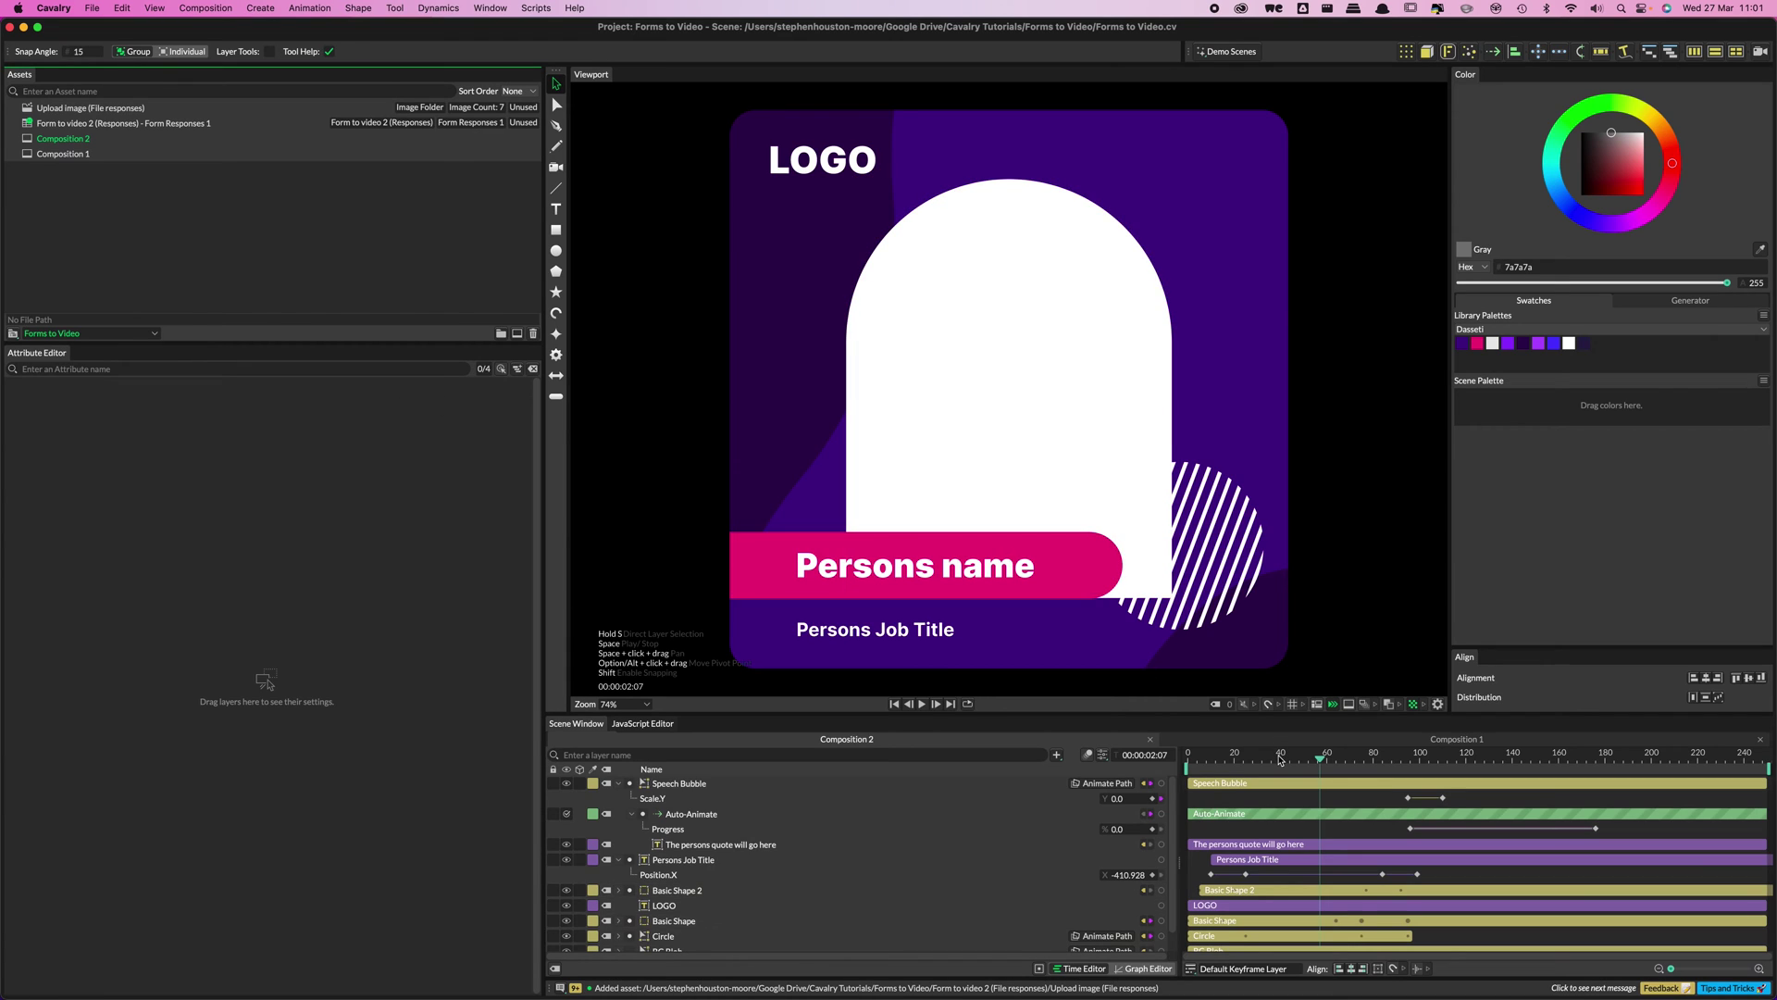
- Collapse the expanded layers in Composition 2 and add the "Upload image (File responses)" asset below the Background Shape
key(Right)
click(1016, 413)
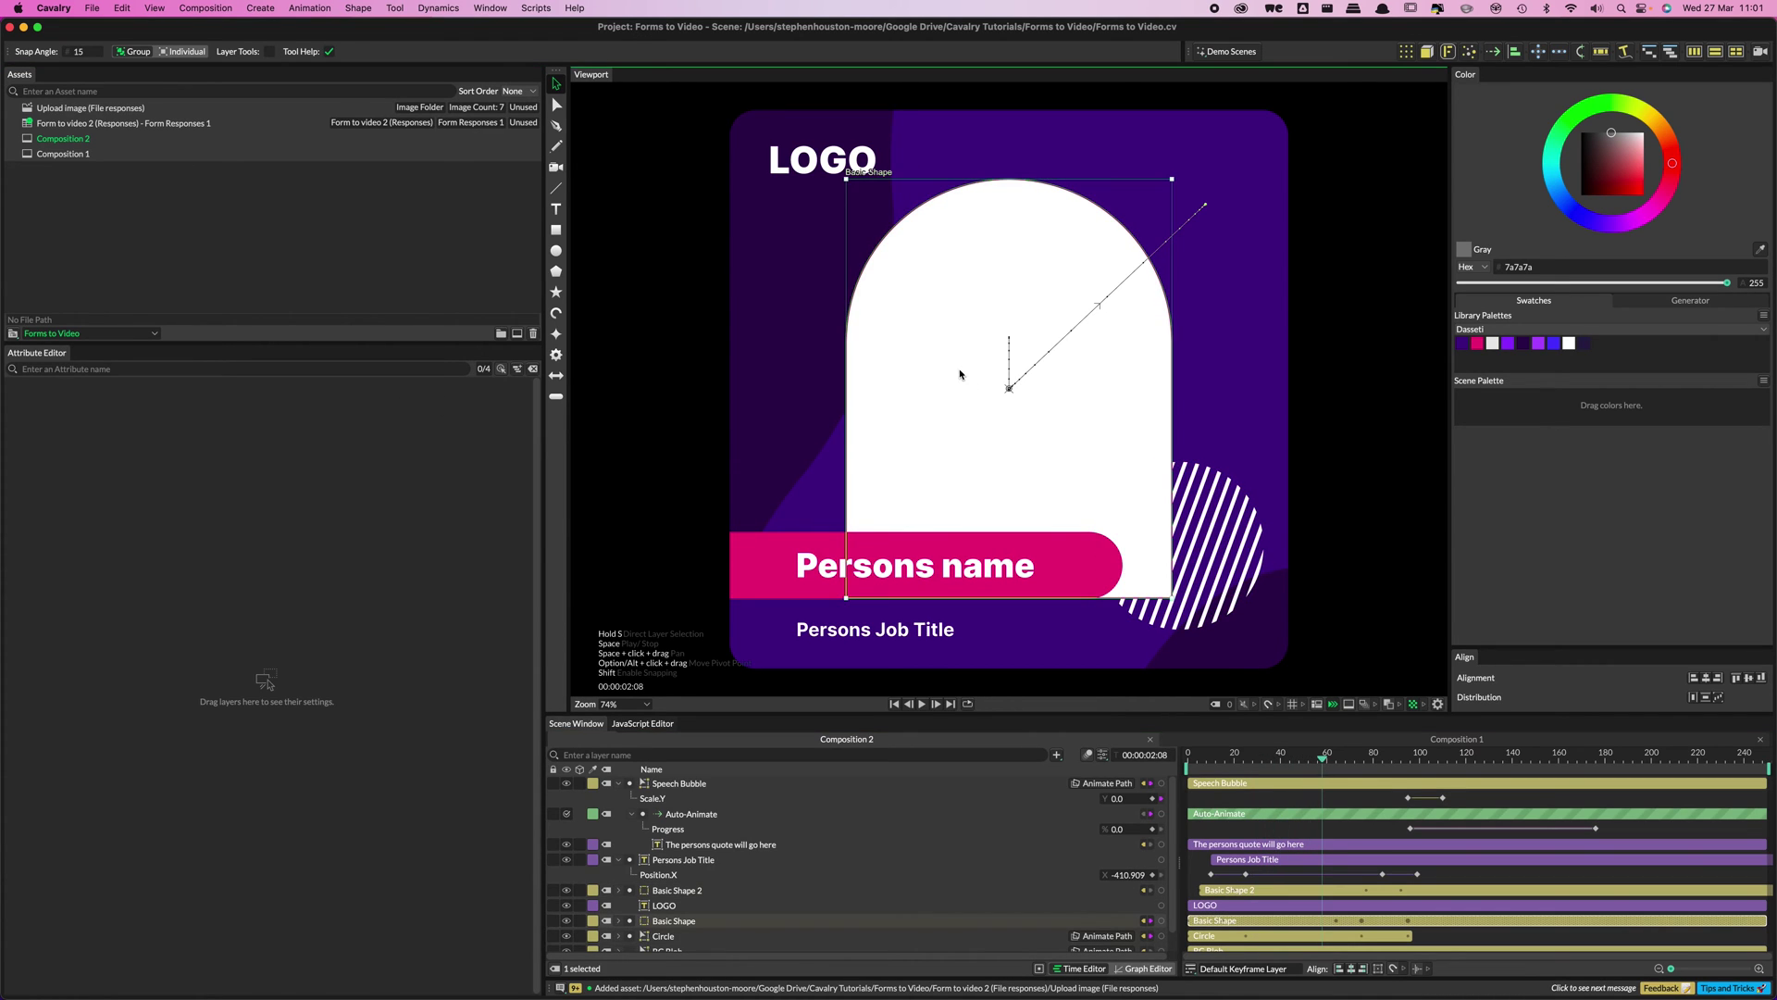
click(332, 265)
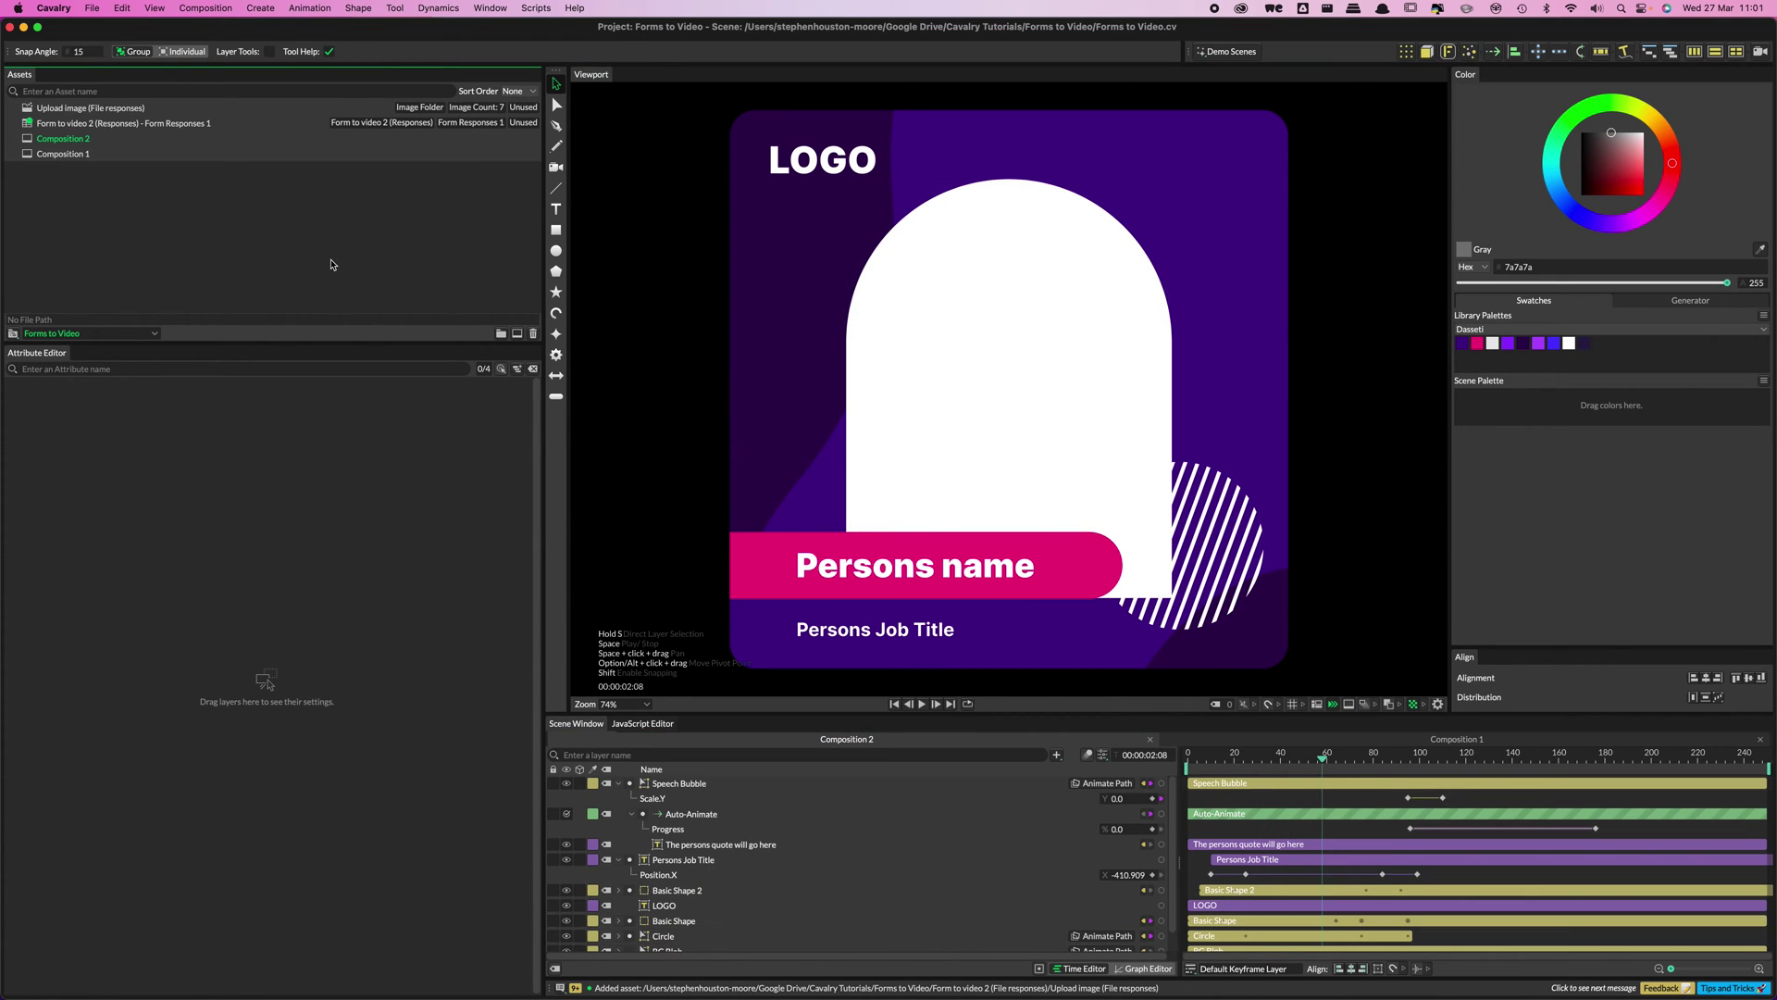
click(619, 783)
click(626, 800)
click(626, 802)
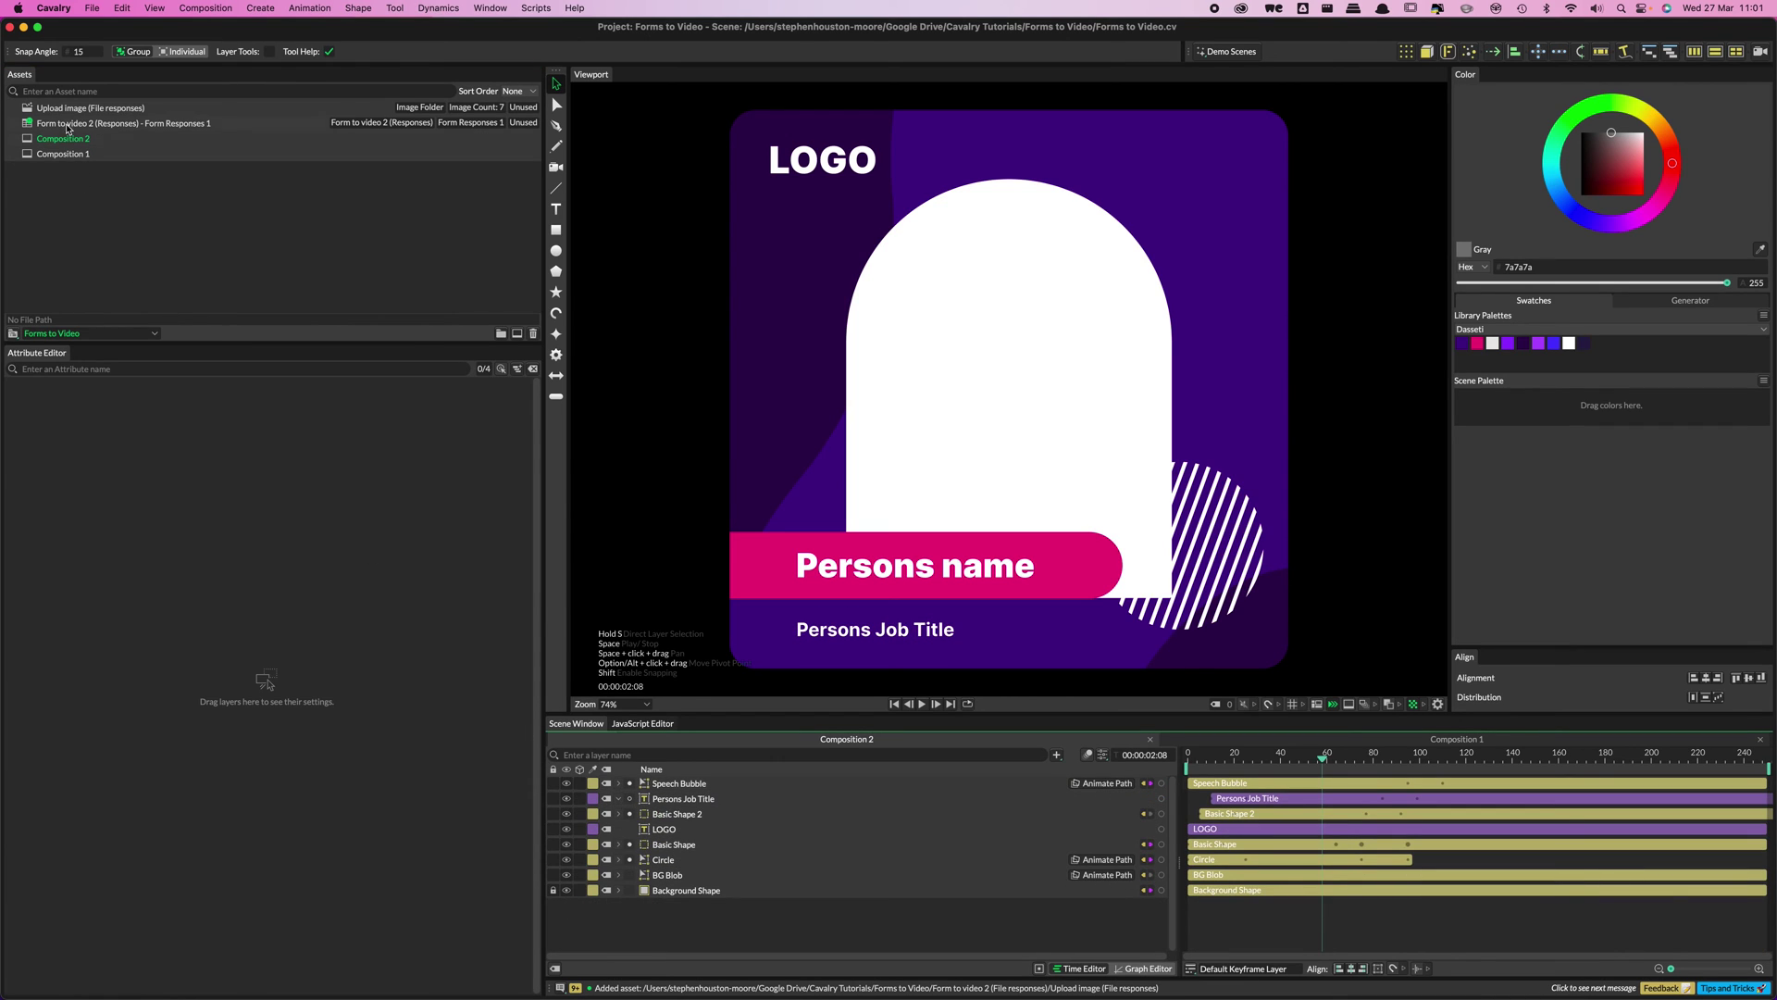
drag(55, 109, 724, 906)
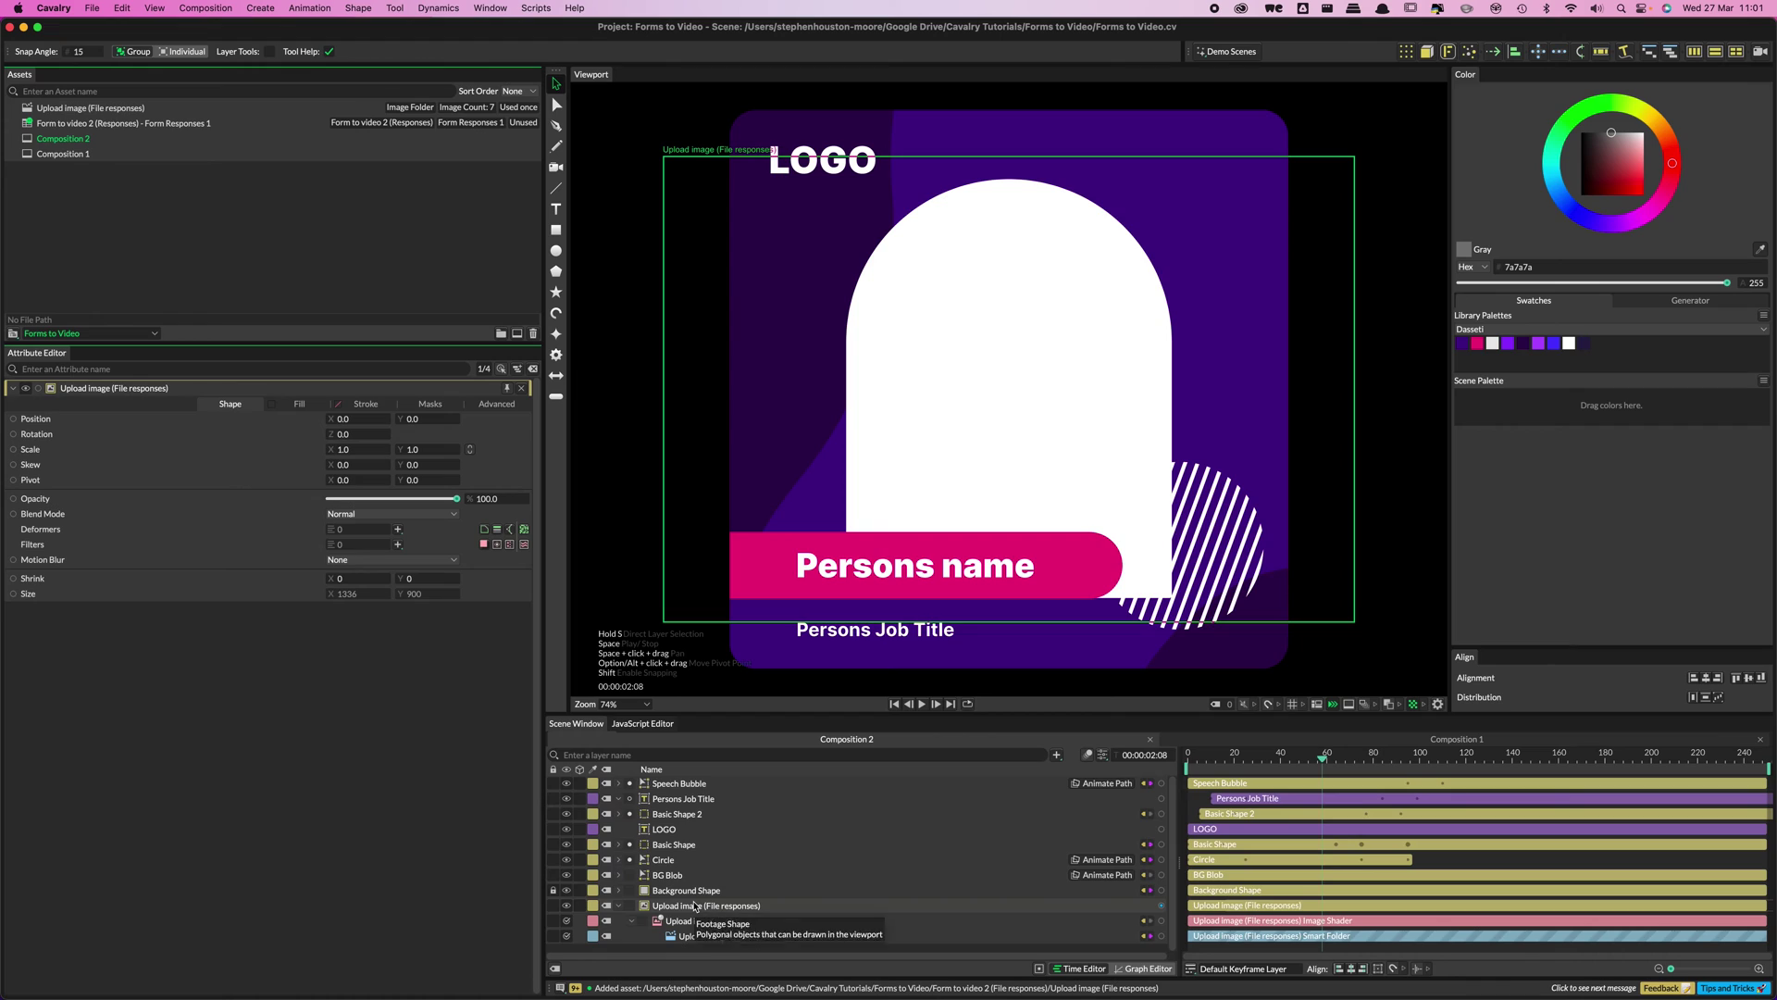
- Add the "Upload image (File responses)" Image Shader to the fill of the white arch-shaped Basic Shape
click(707, 930)
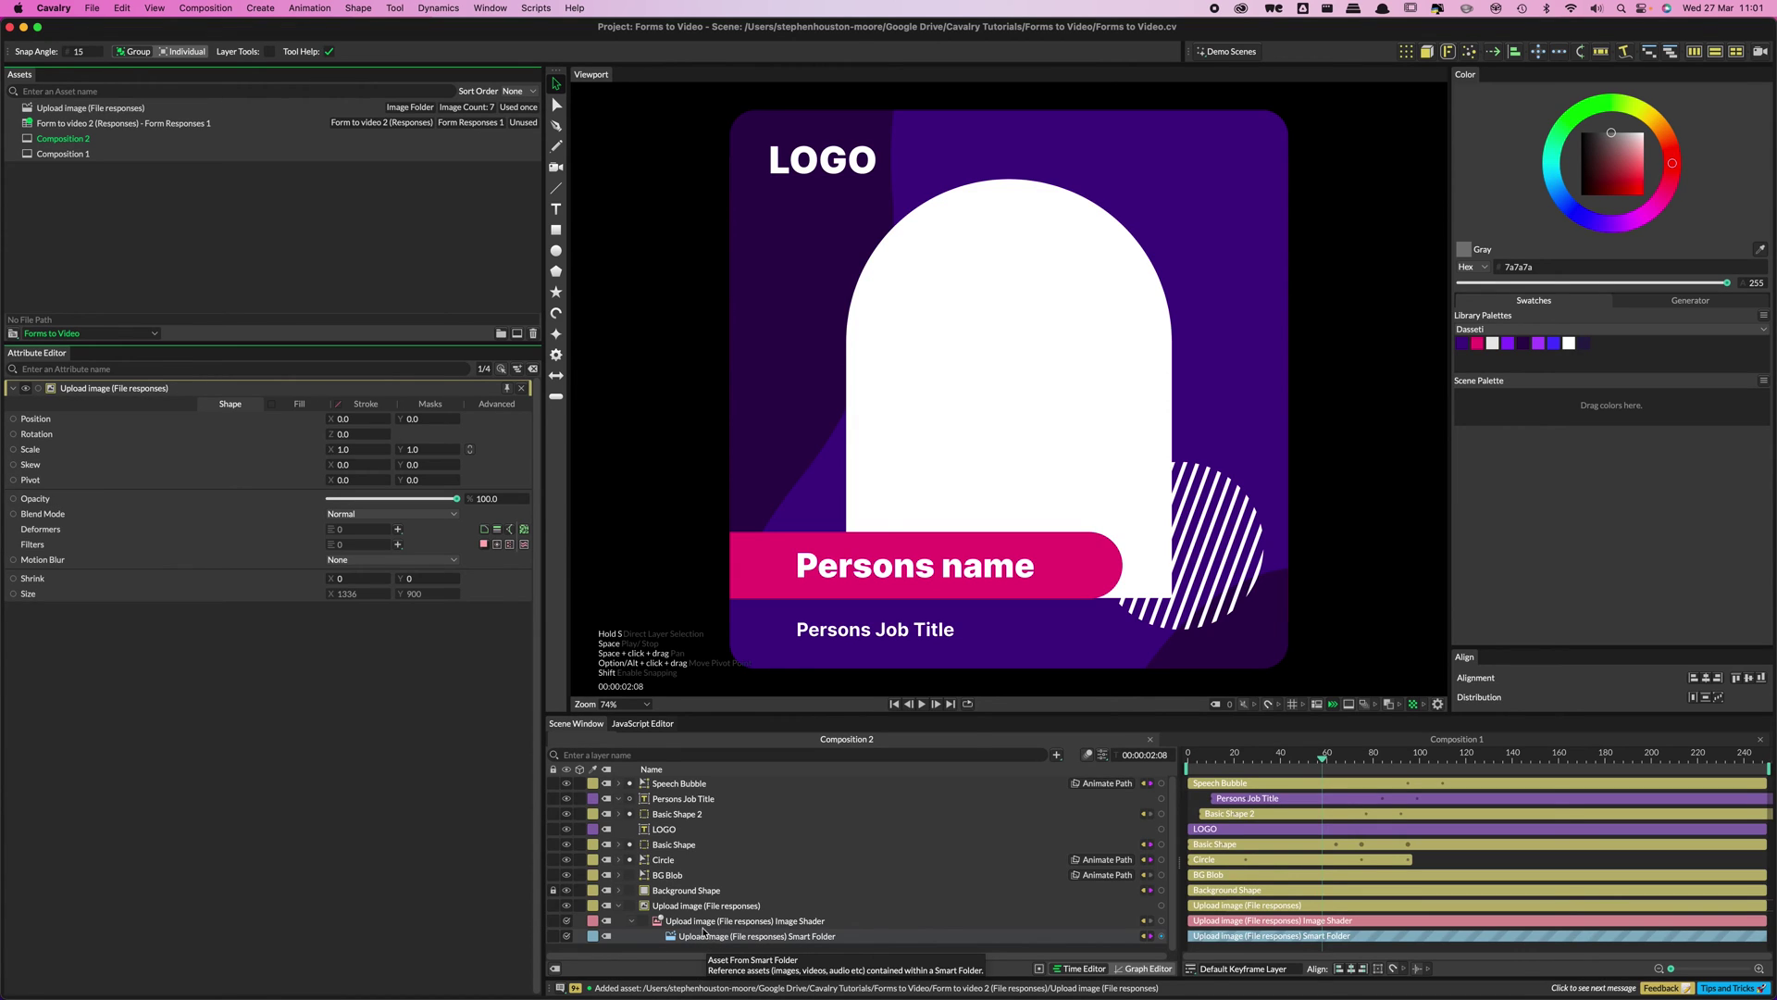
click(855, 491)
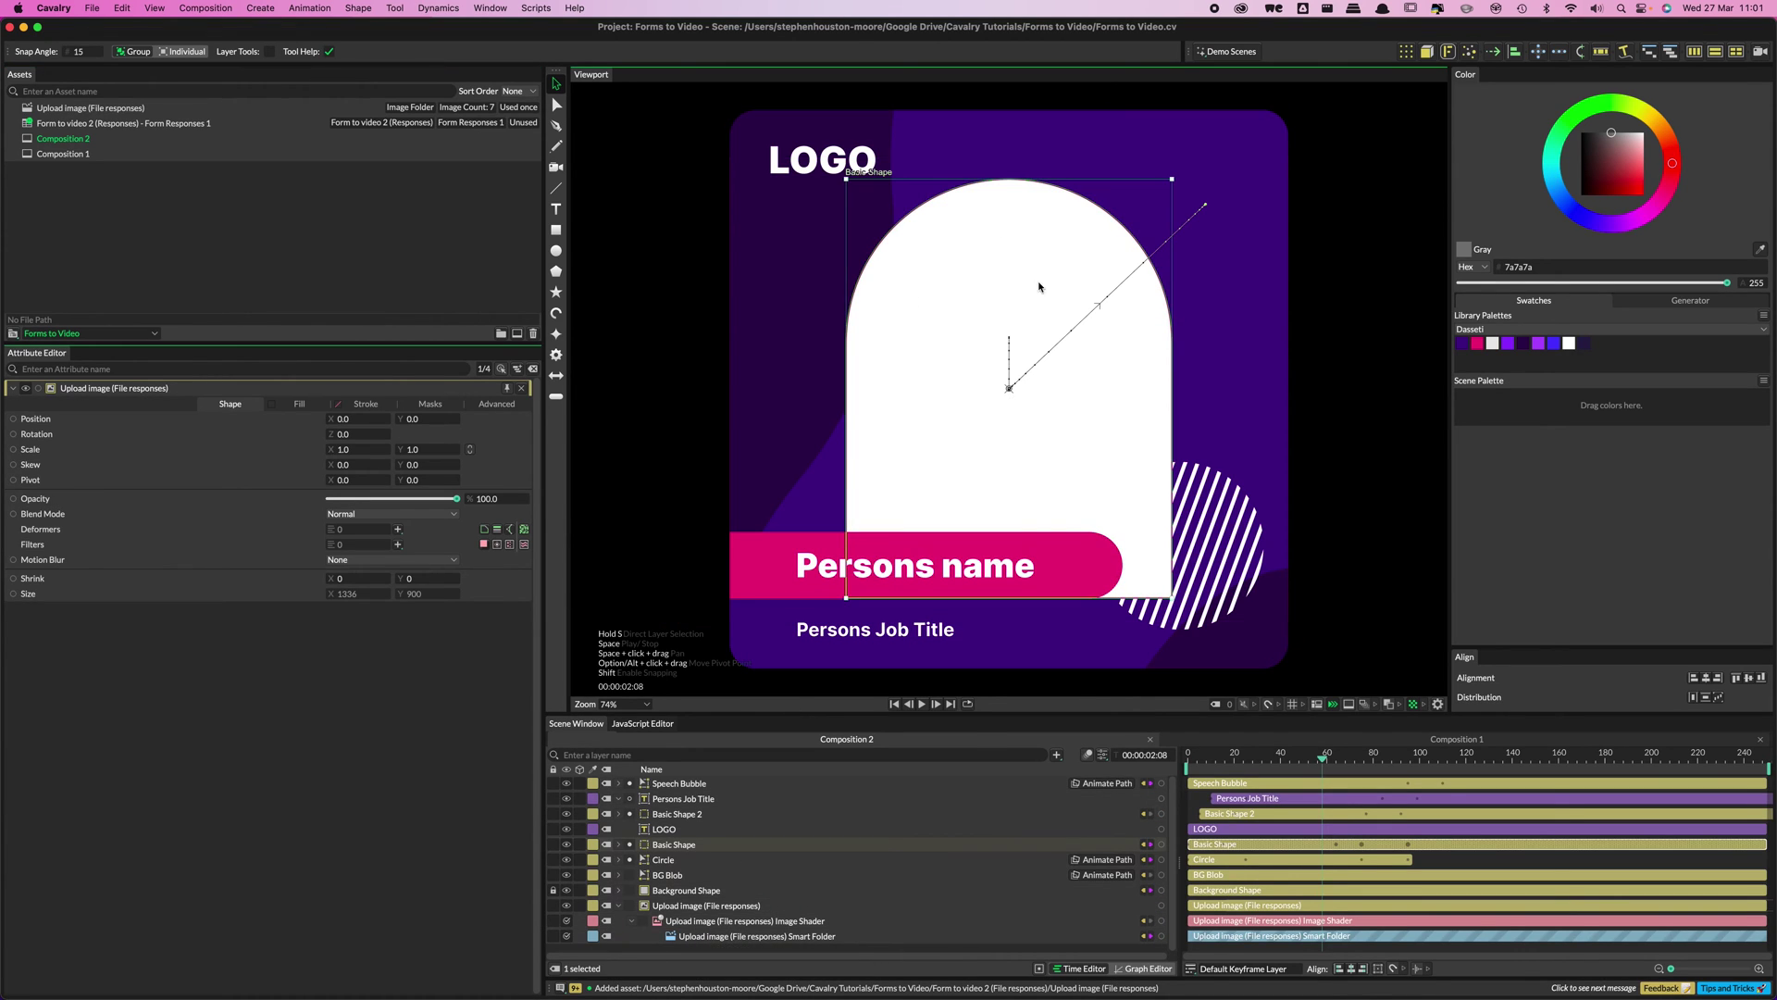
click(663, 844)
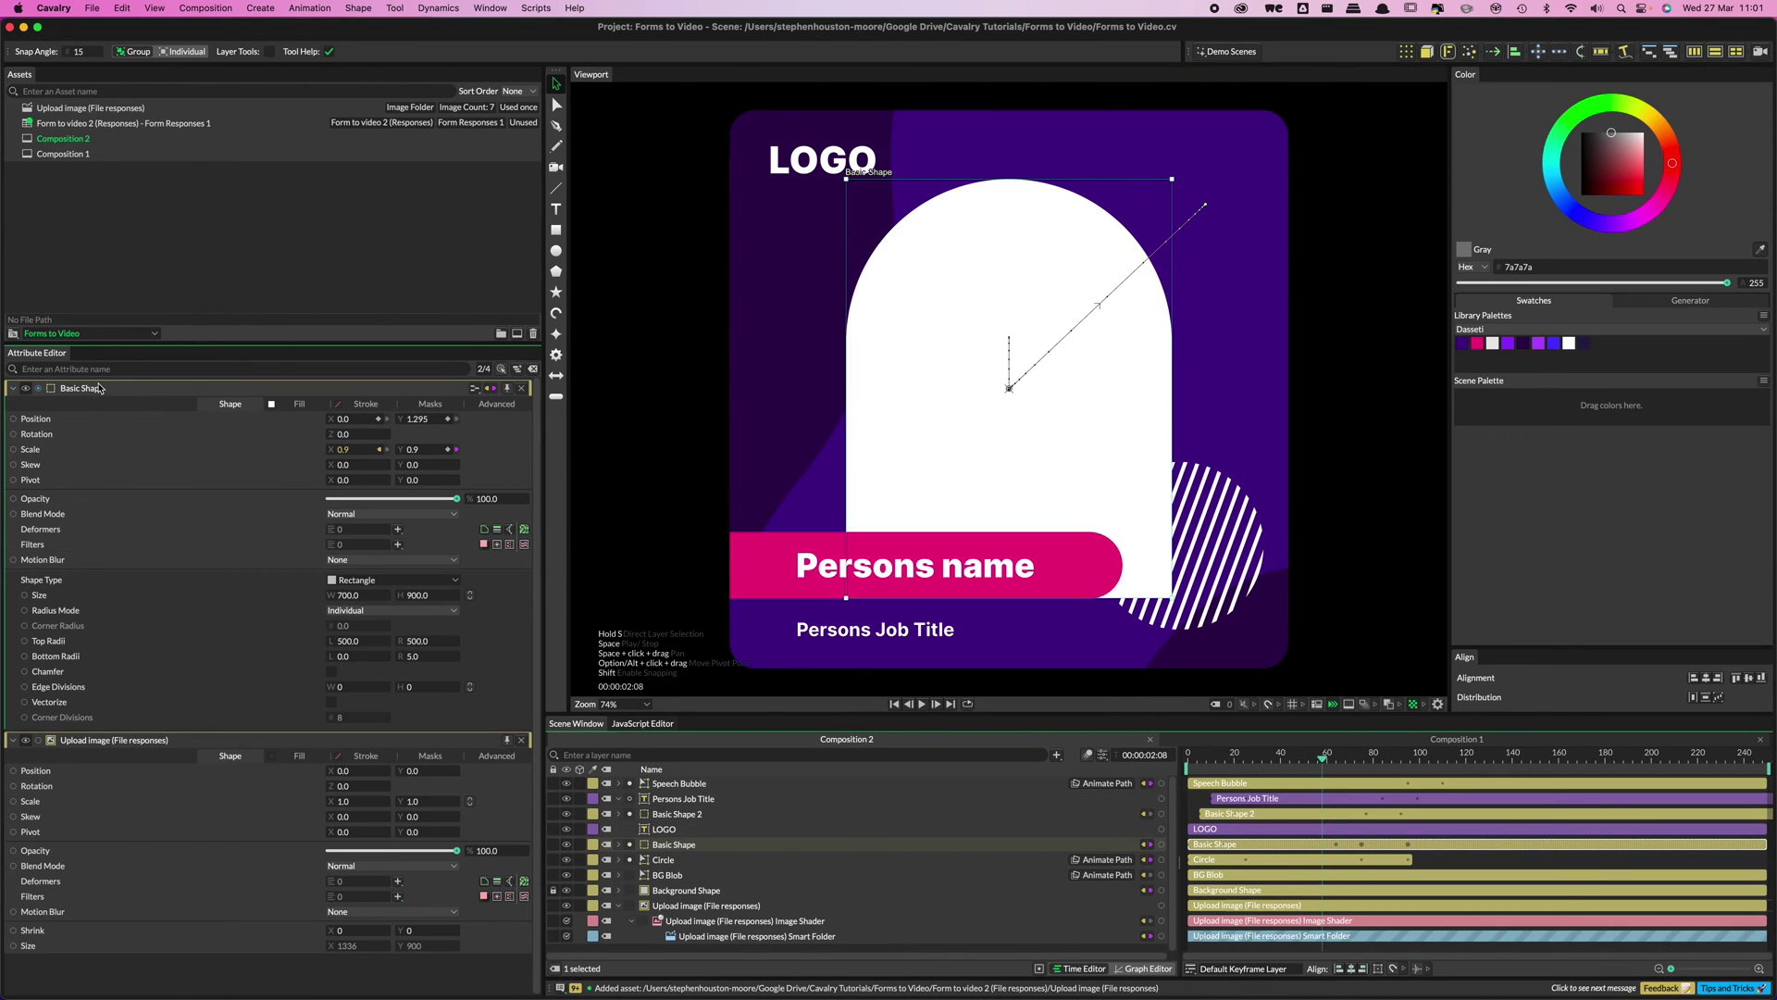
click(299, 404)
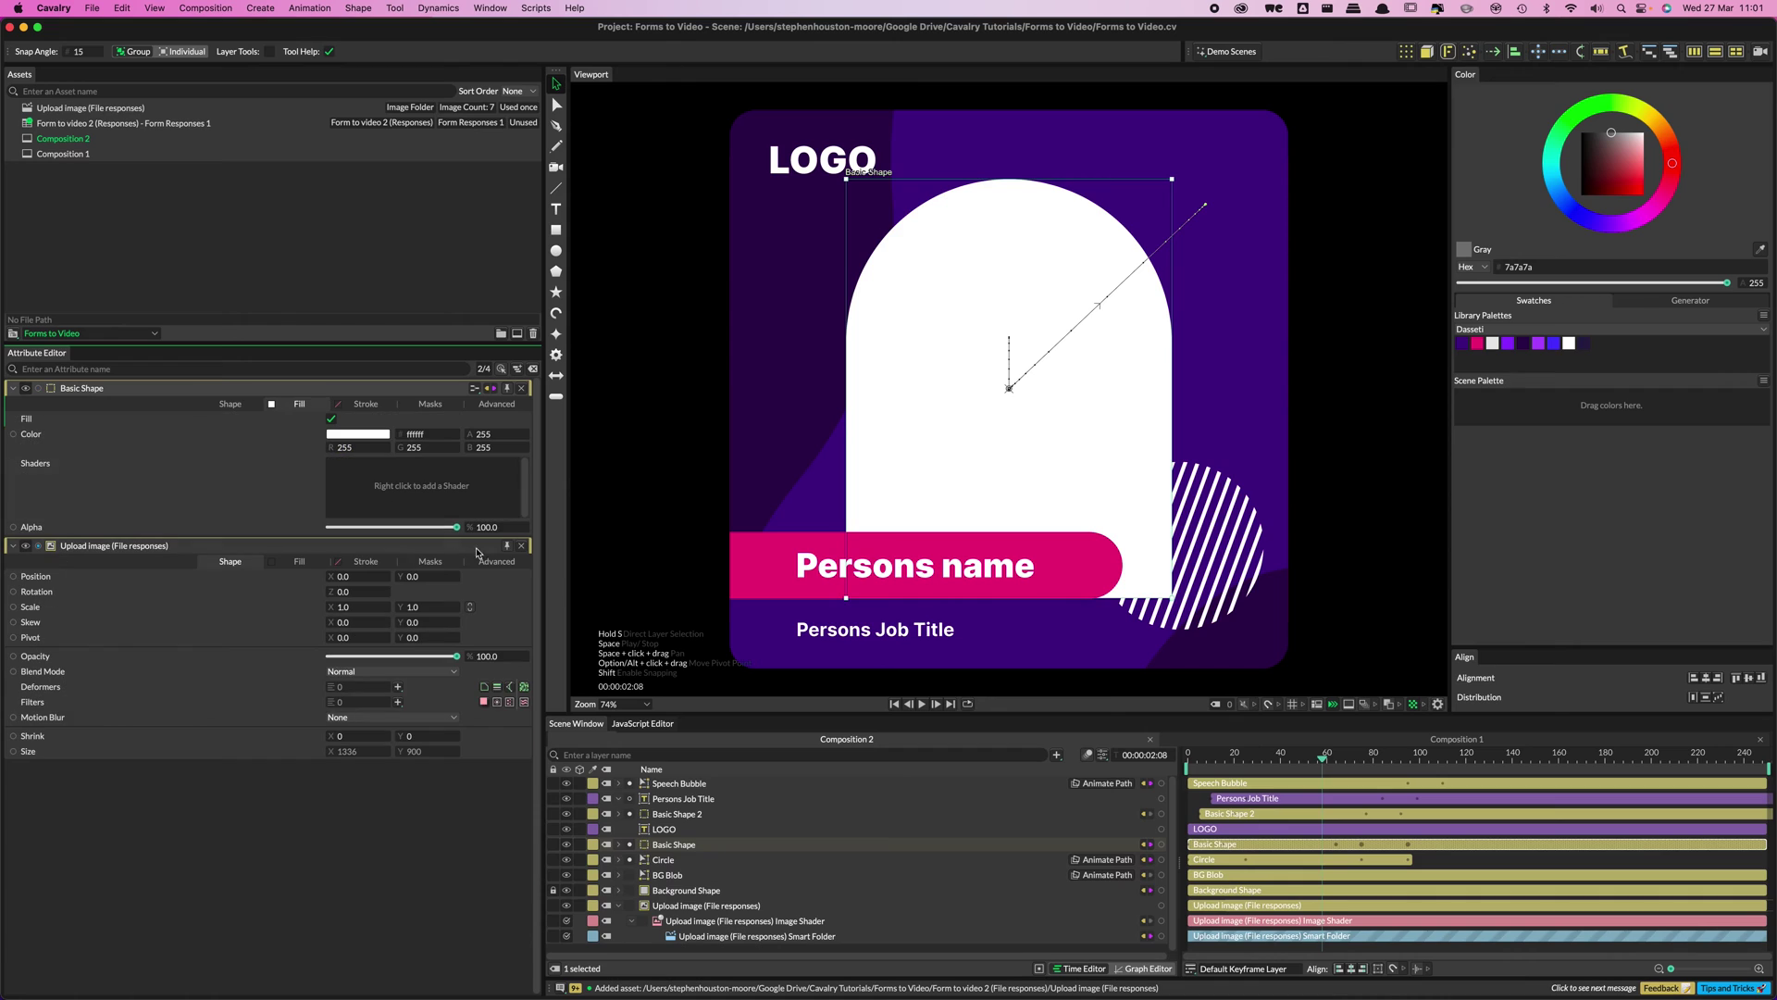
drag(792, 919, 412, 495)
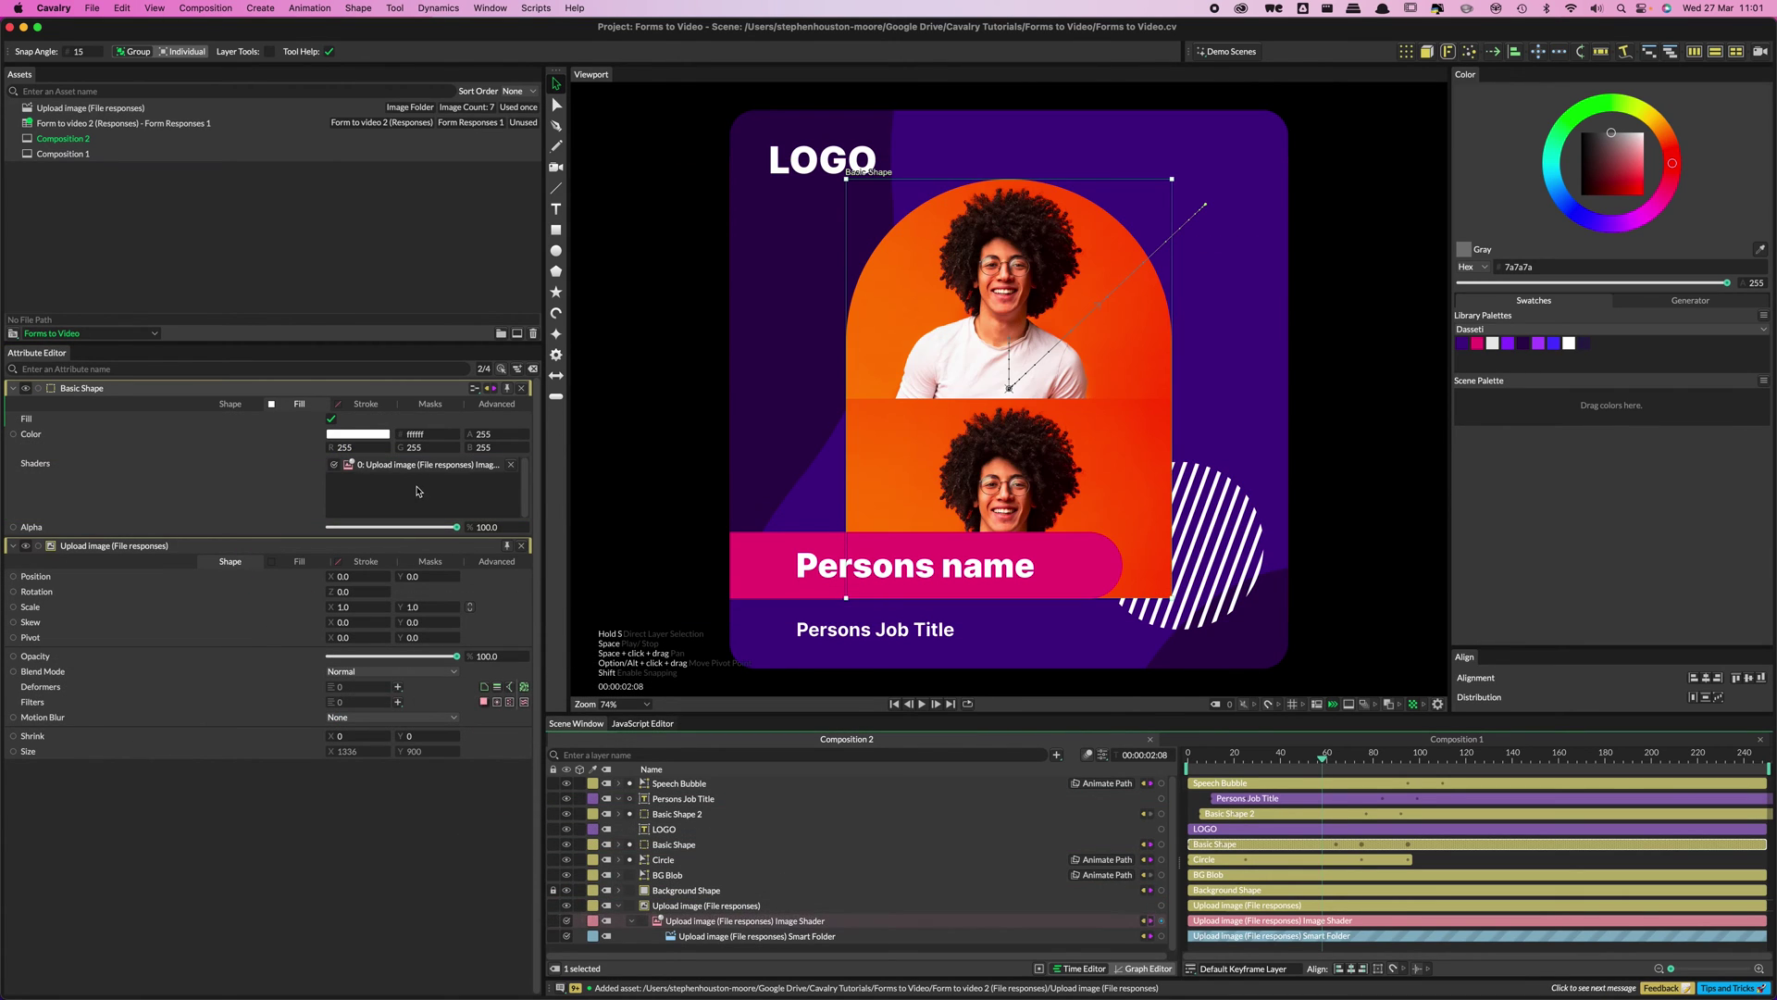
- Set the Upload image Image Shader's Scale Mode to Fit Vertically and its X Offset to -301, centring the person in the arch
click(761, 921)
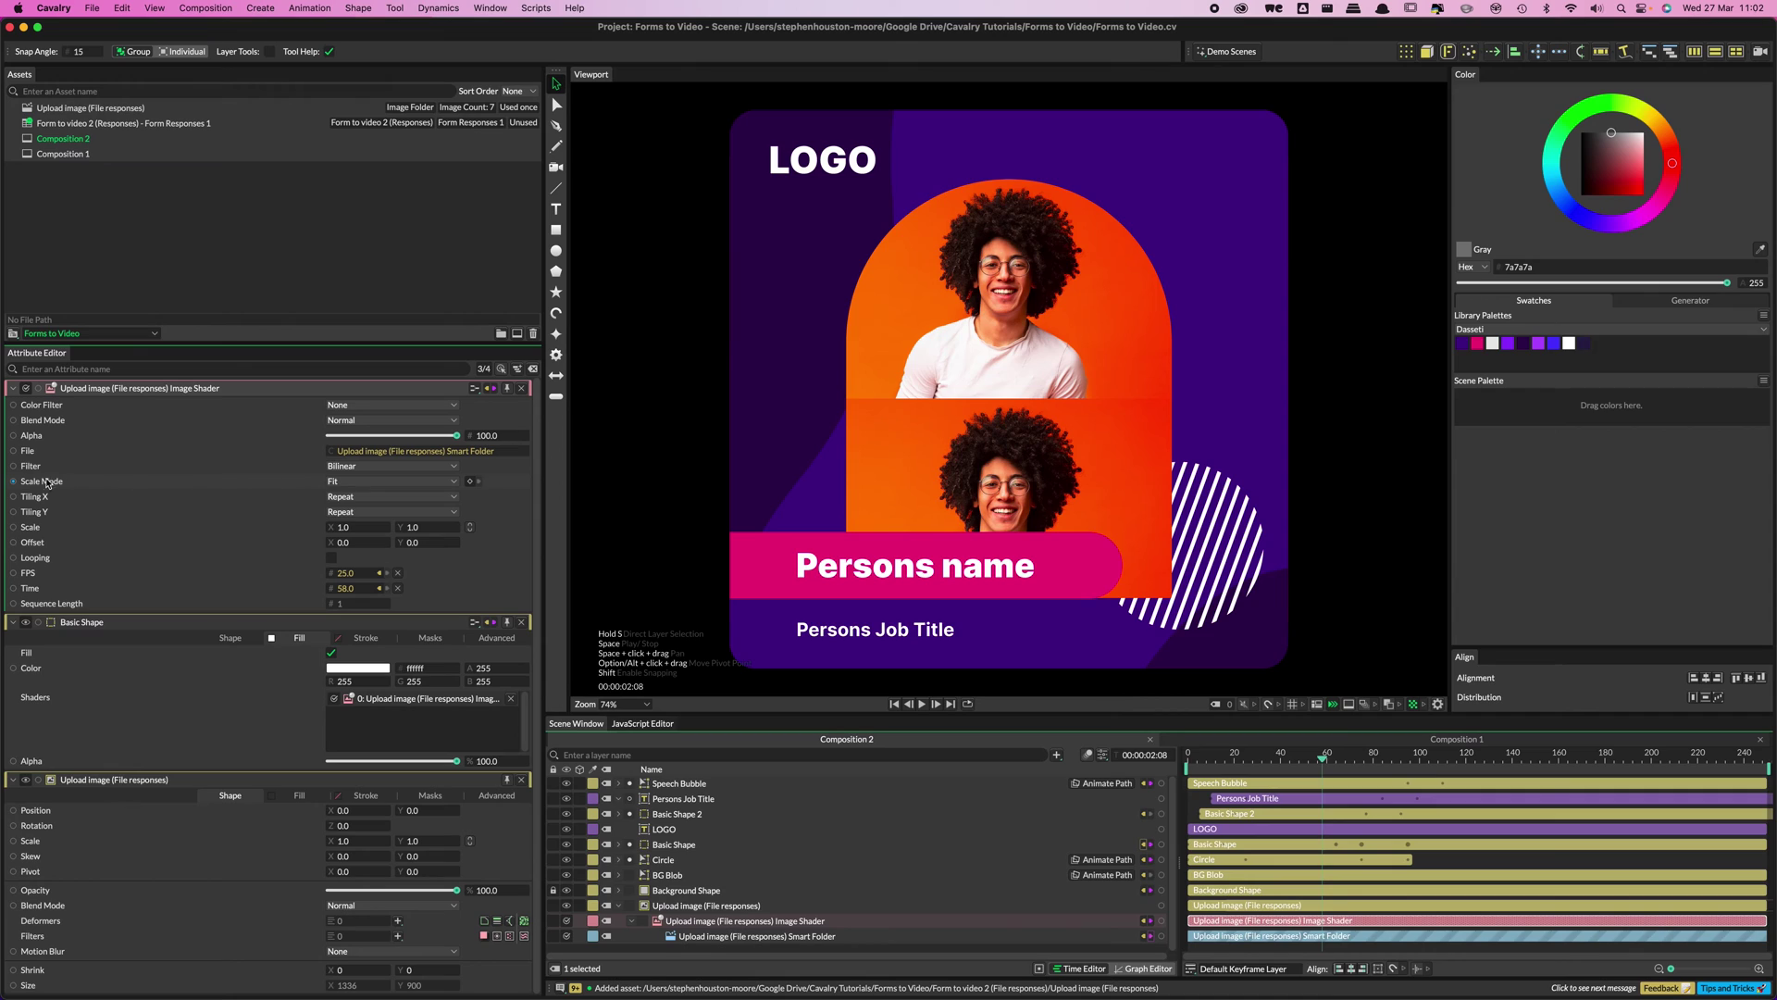
click(334, 482)
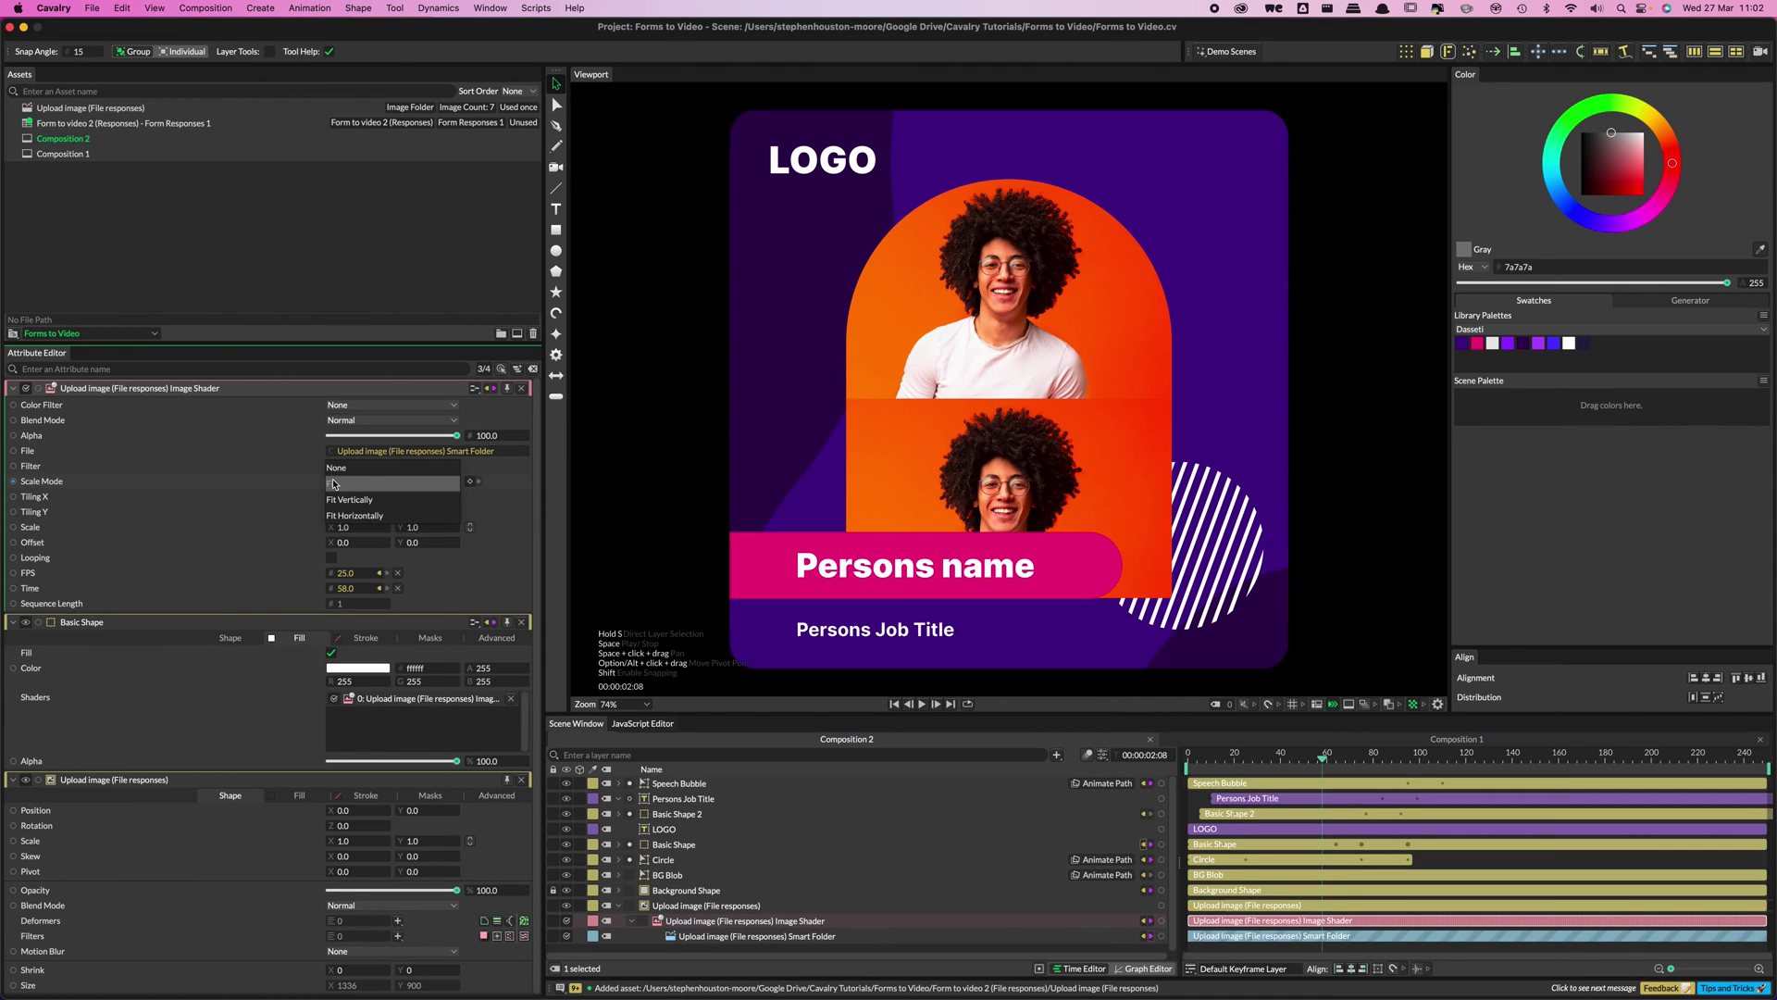
click(361, 501)
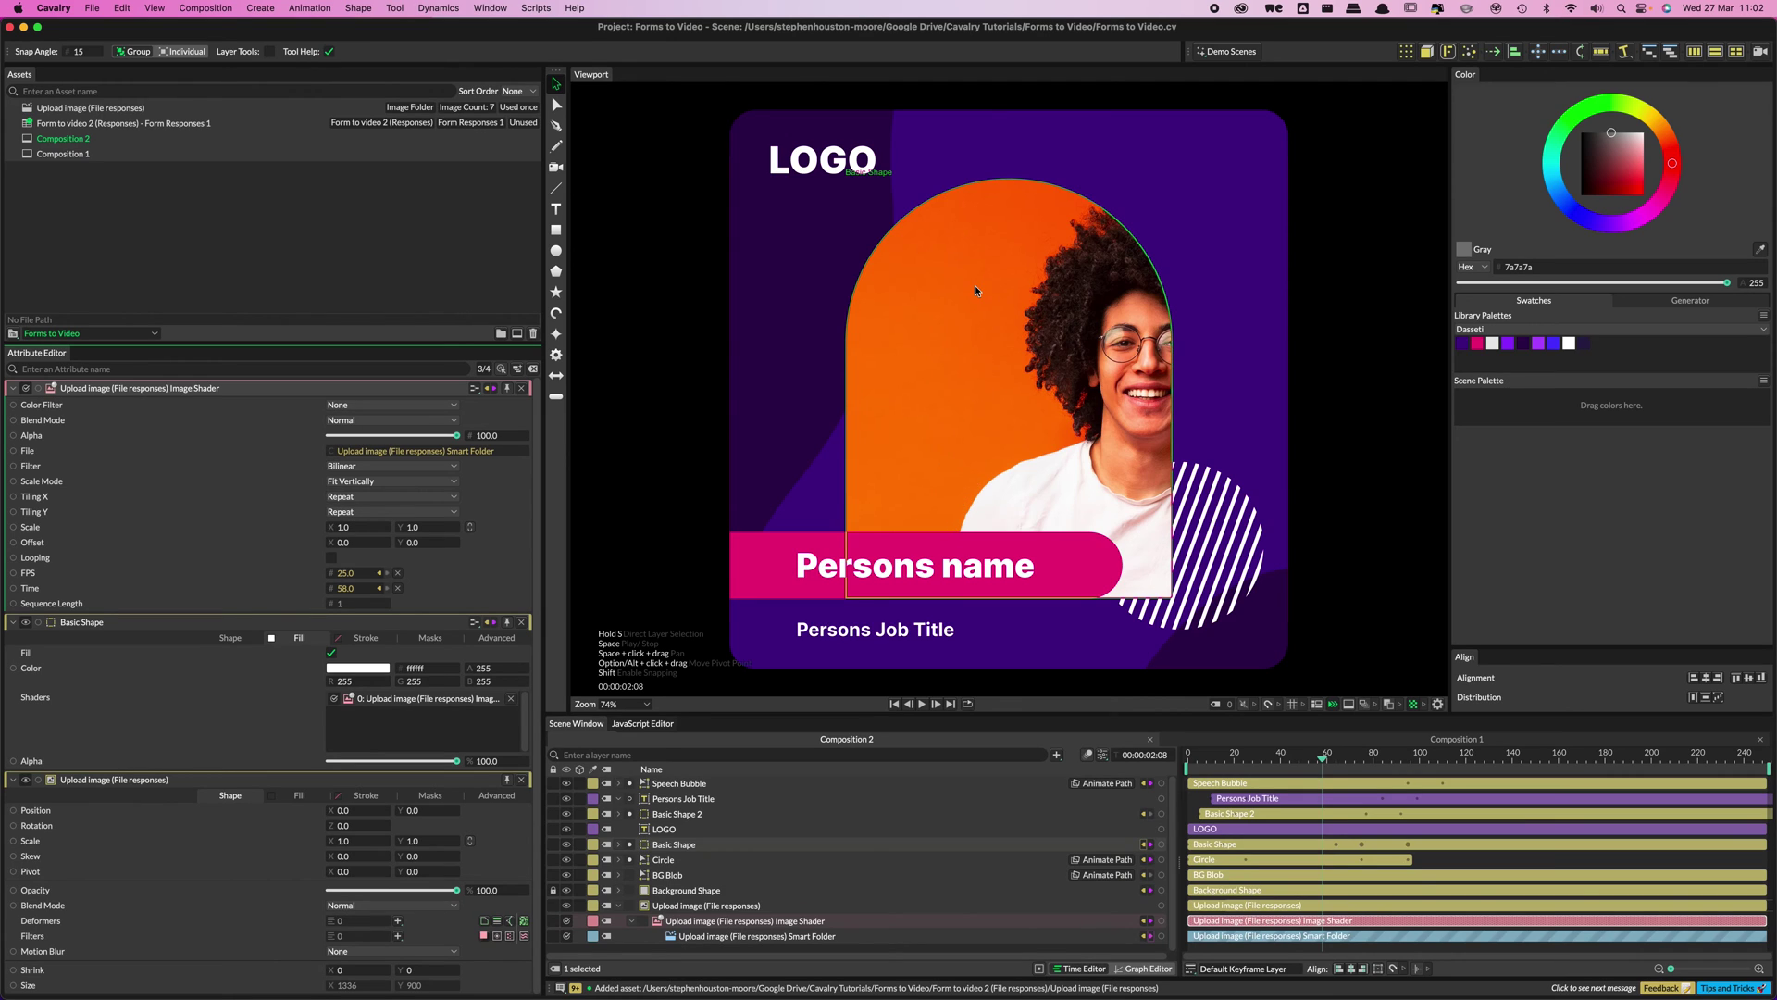
drag(342, 547, 260, 547)
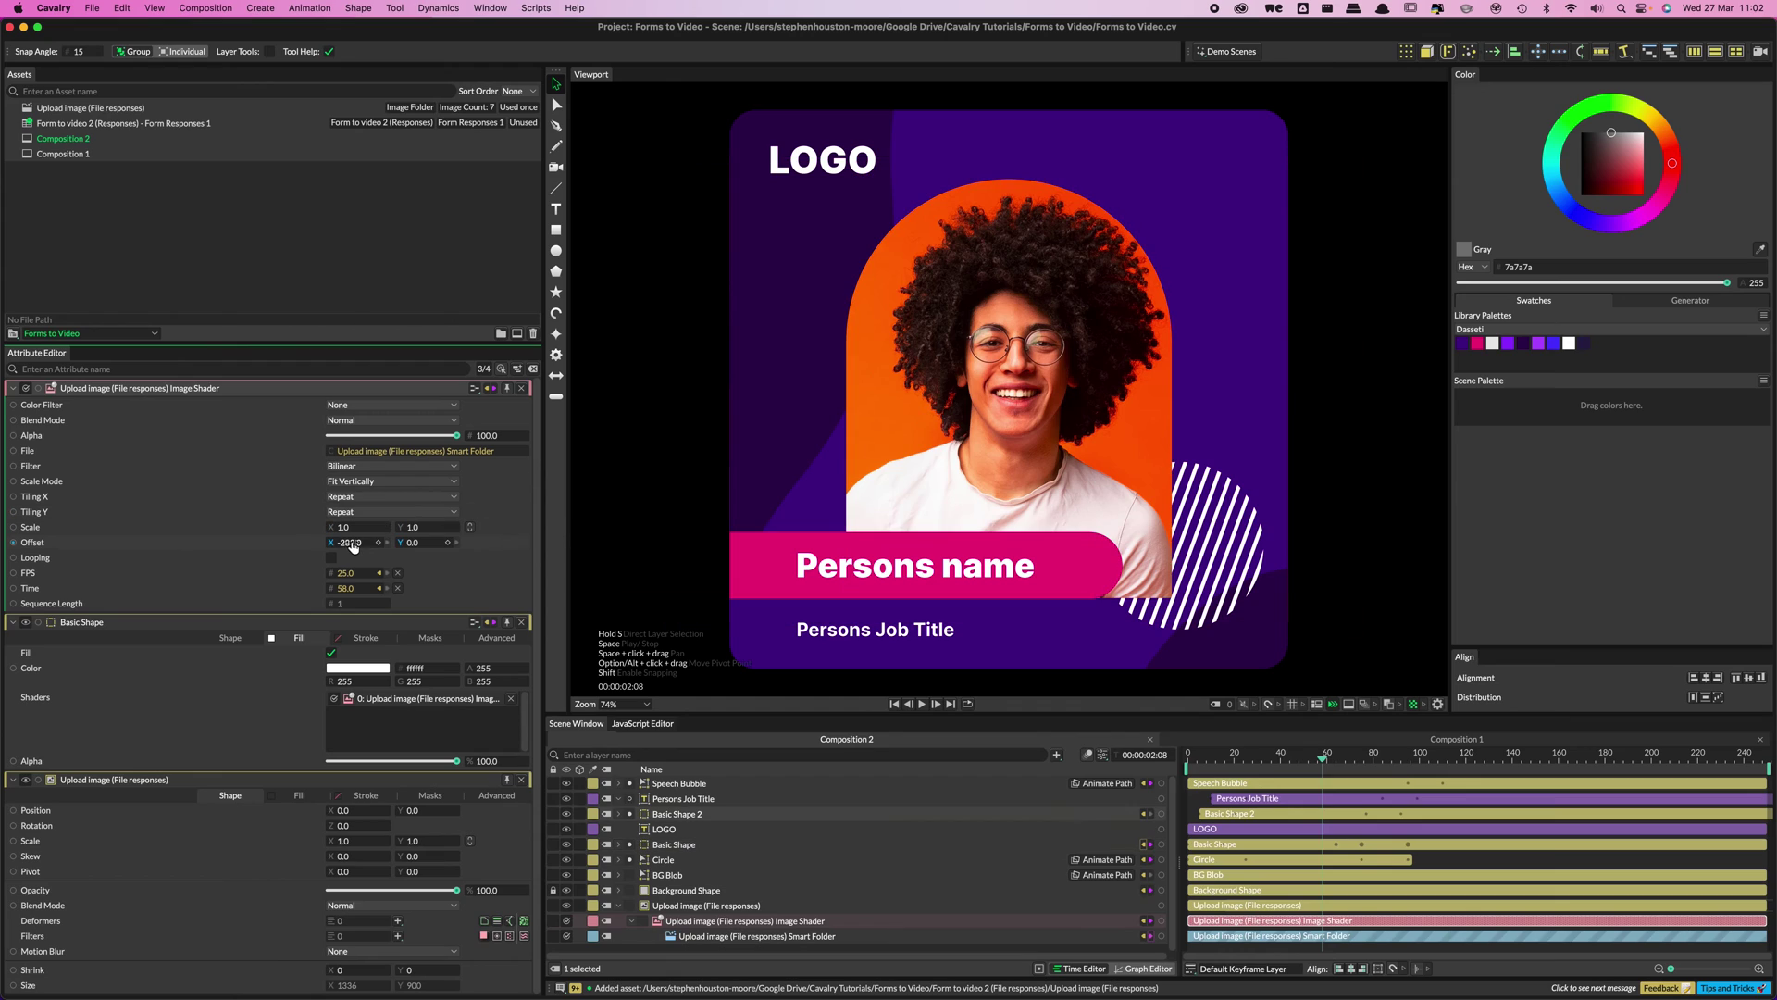
drag(352, 546, 335, 546)
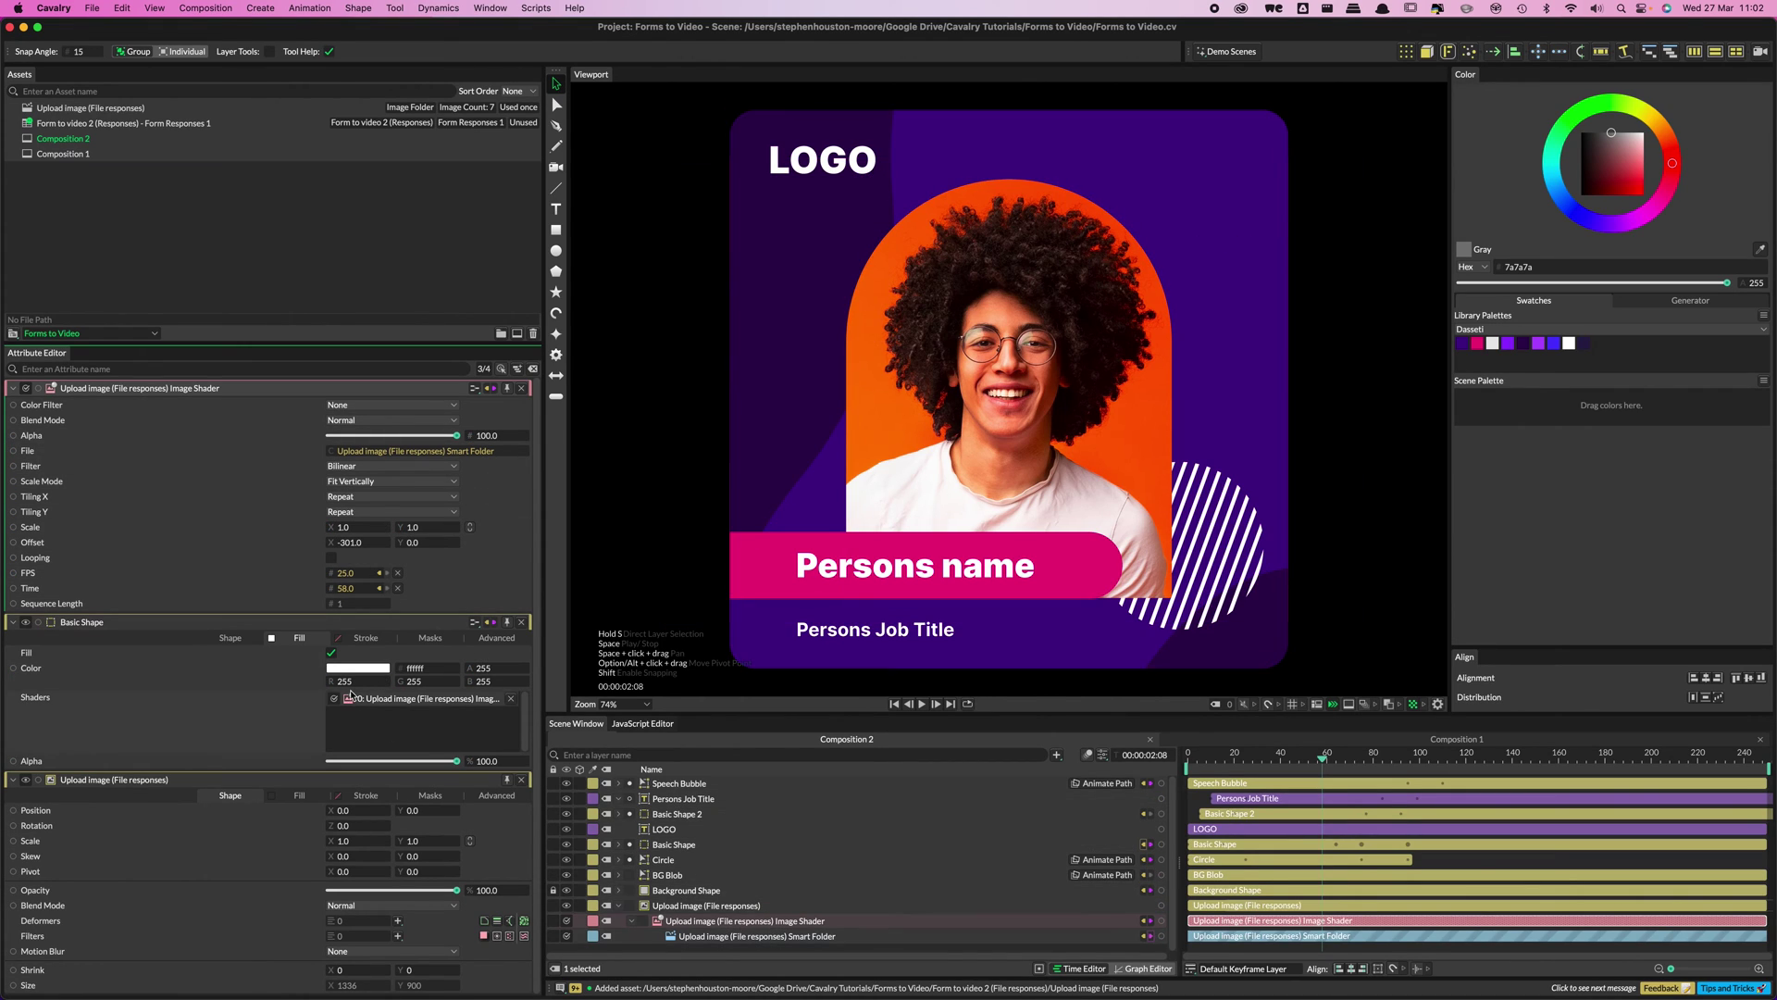
- Add a String Generator to the Path of the Upload image Smart Folder and set its Generator to Formatted String
click(524, 388)
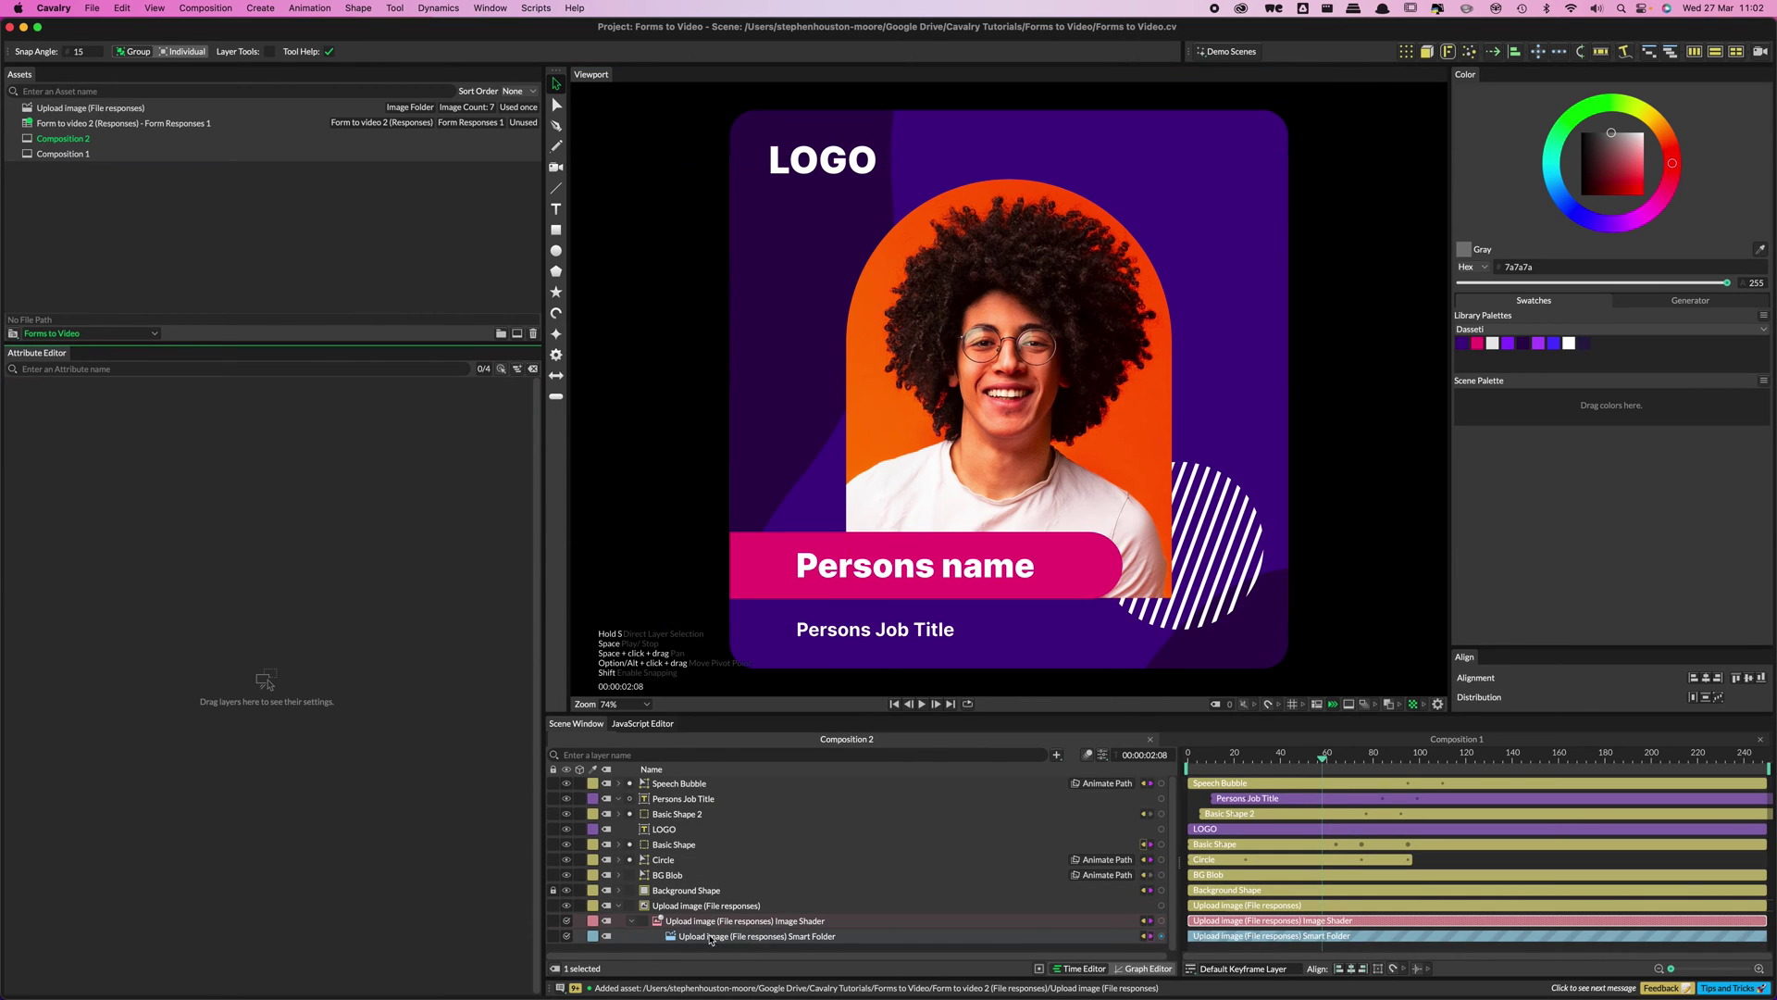
drag(746, 942, 269, 495)
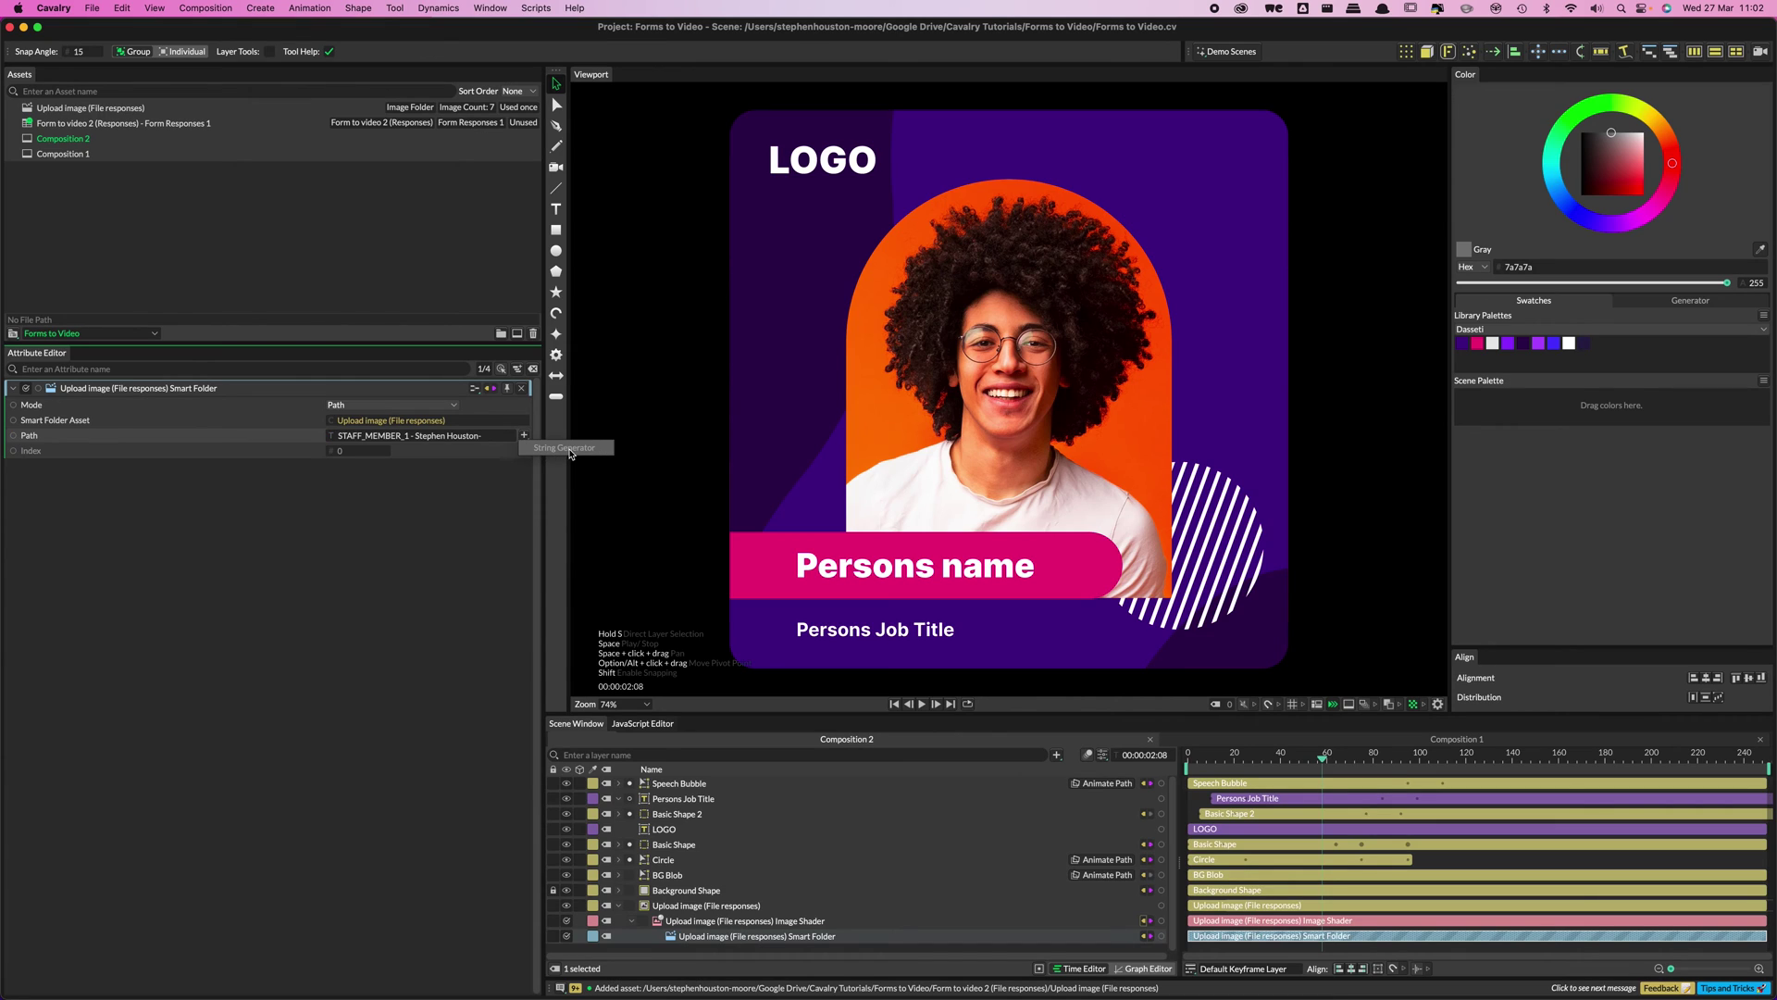
click(524, 435)
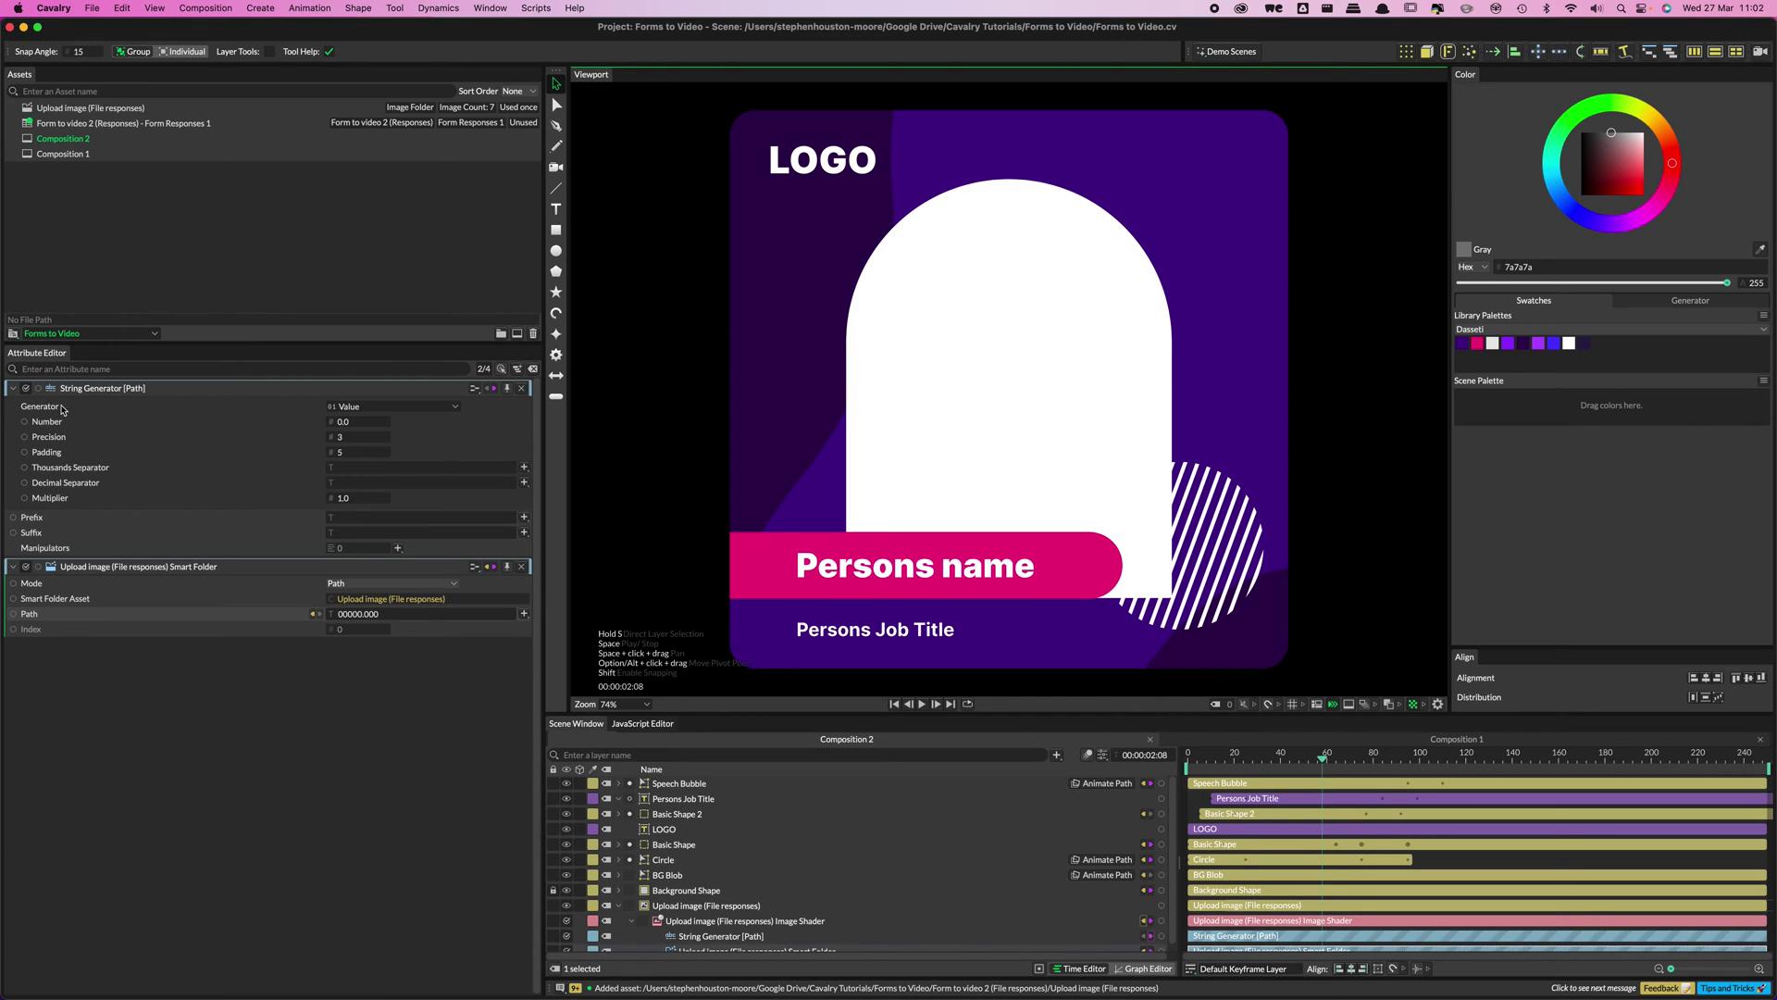
click(363, 407)
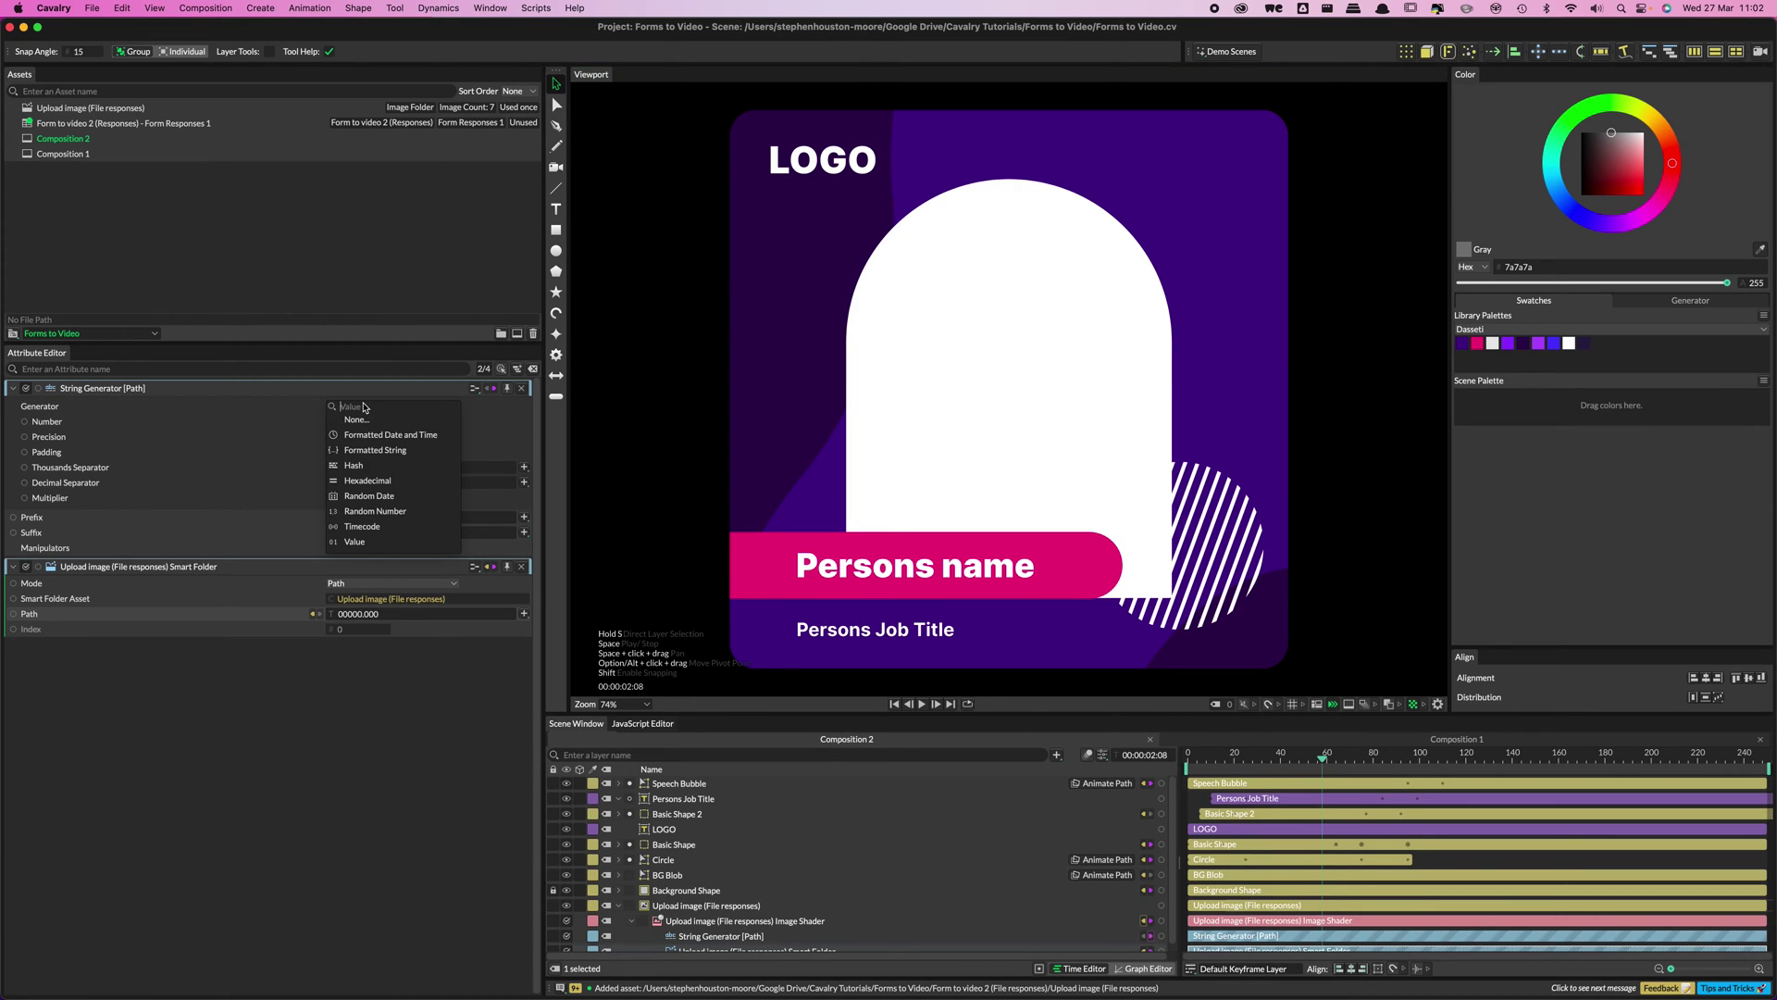
click(375, 450)
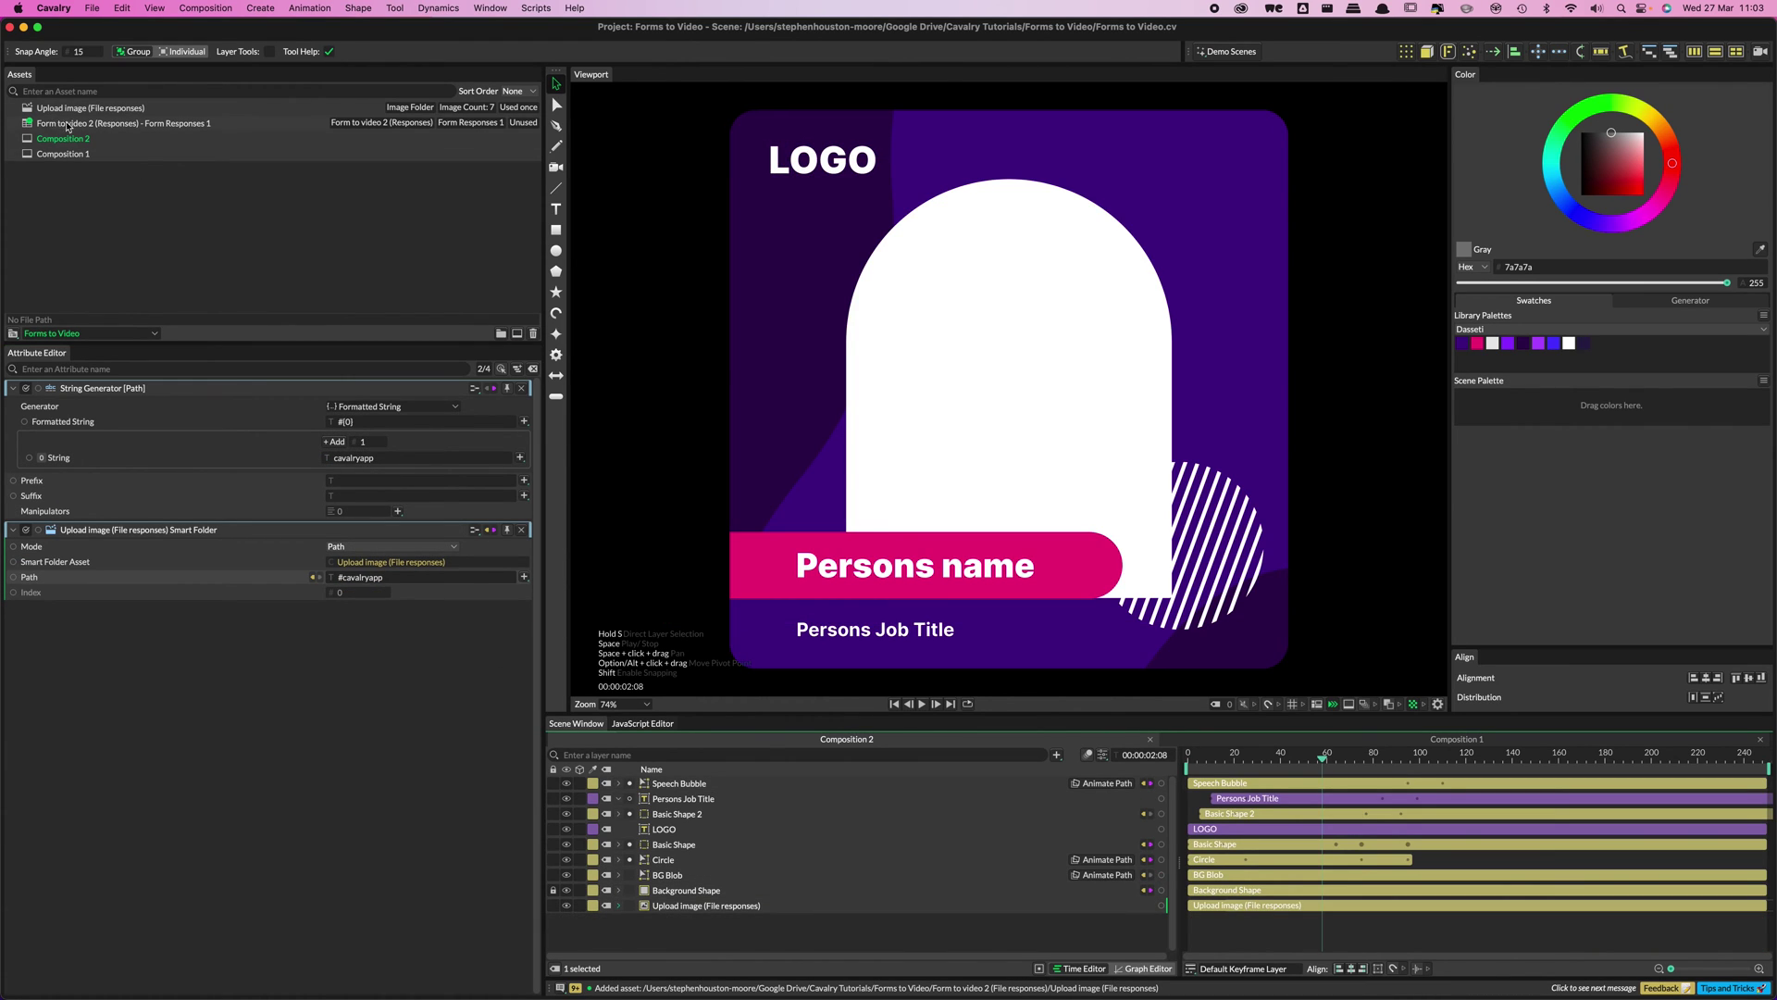
- Add the "Form to video 2 (Responses)" sheet asset to Composition 2 below the other layers and rename it "Image name"
drag(49, 126, 694, 933)
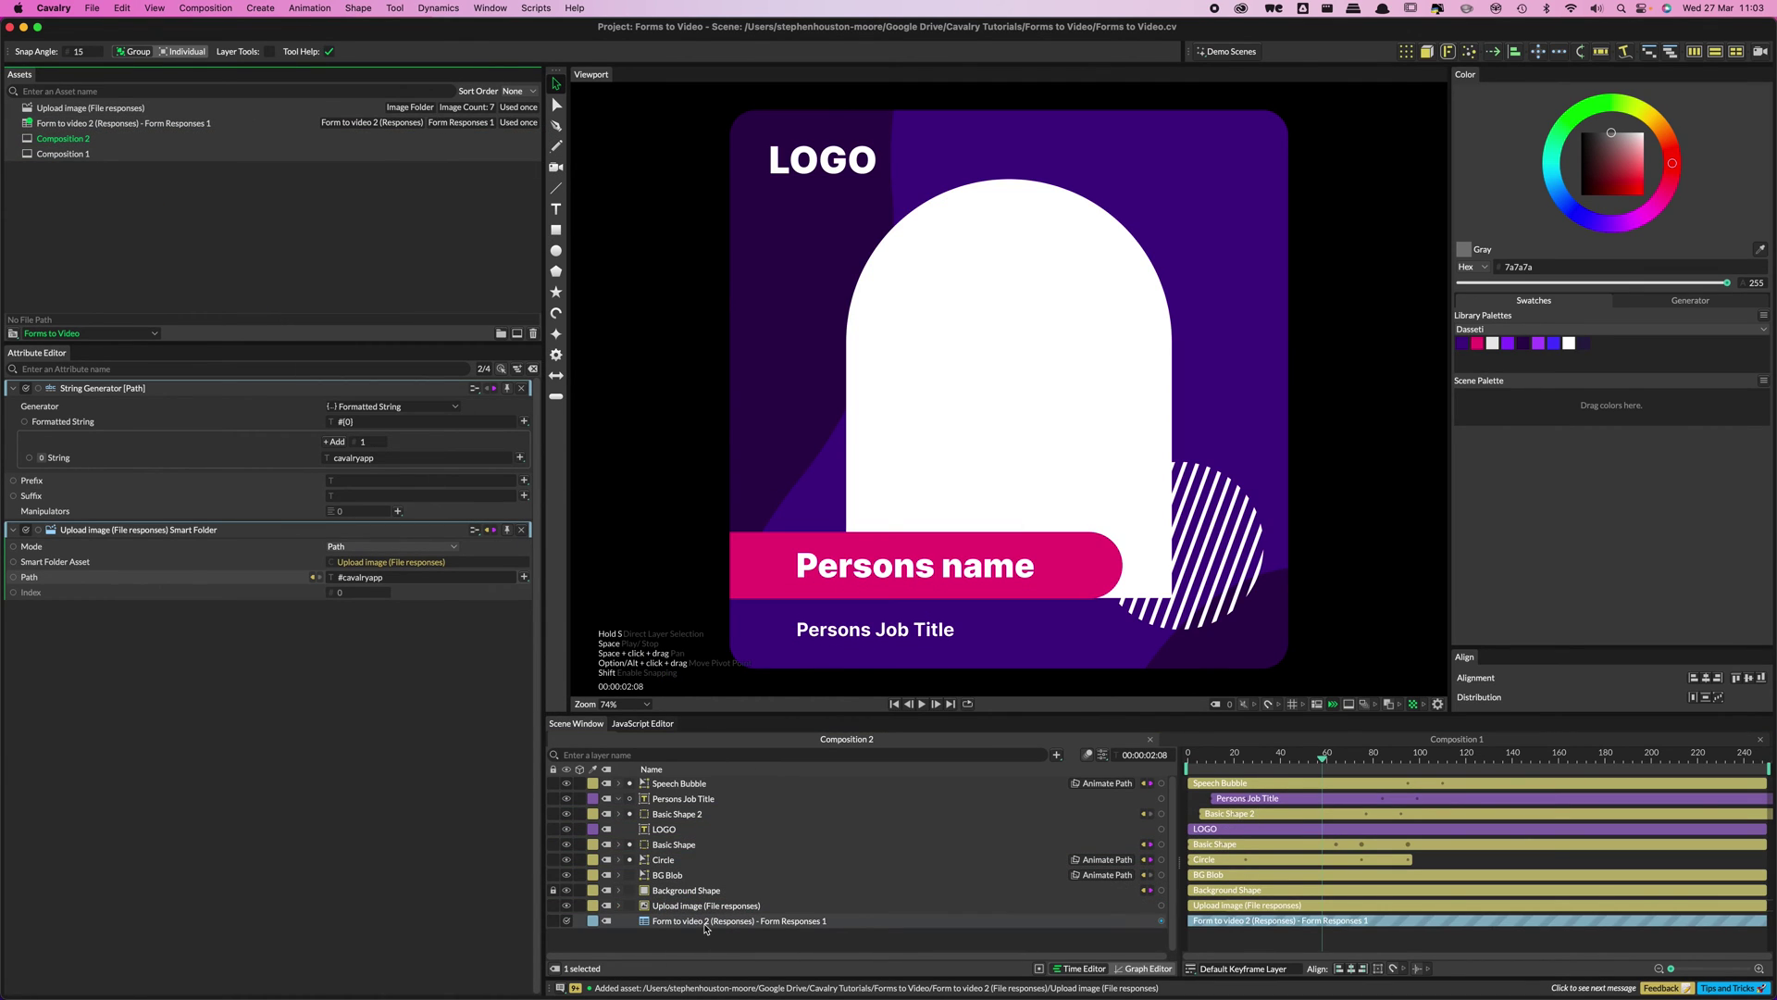
click(742, 930)
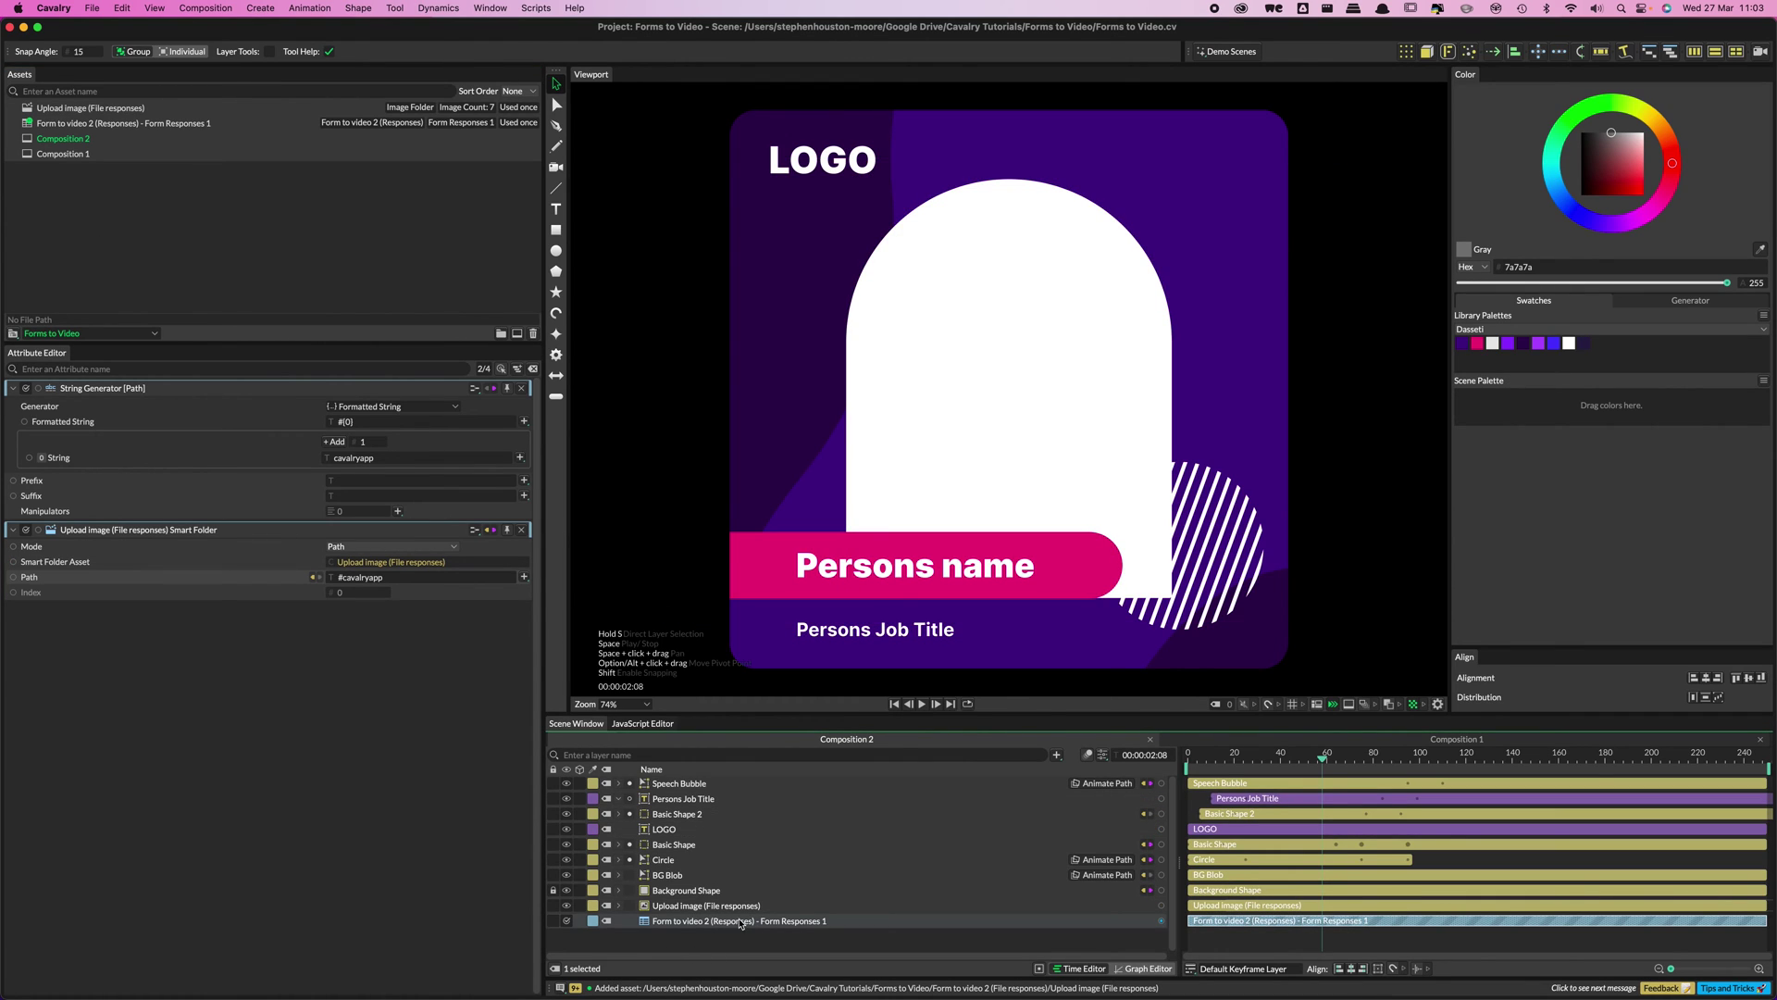
double_click(729, 922)
text(Image name)
key(Return)
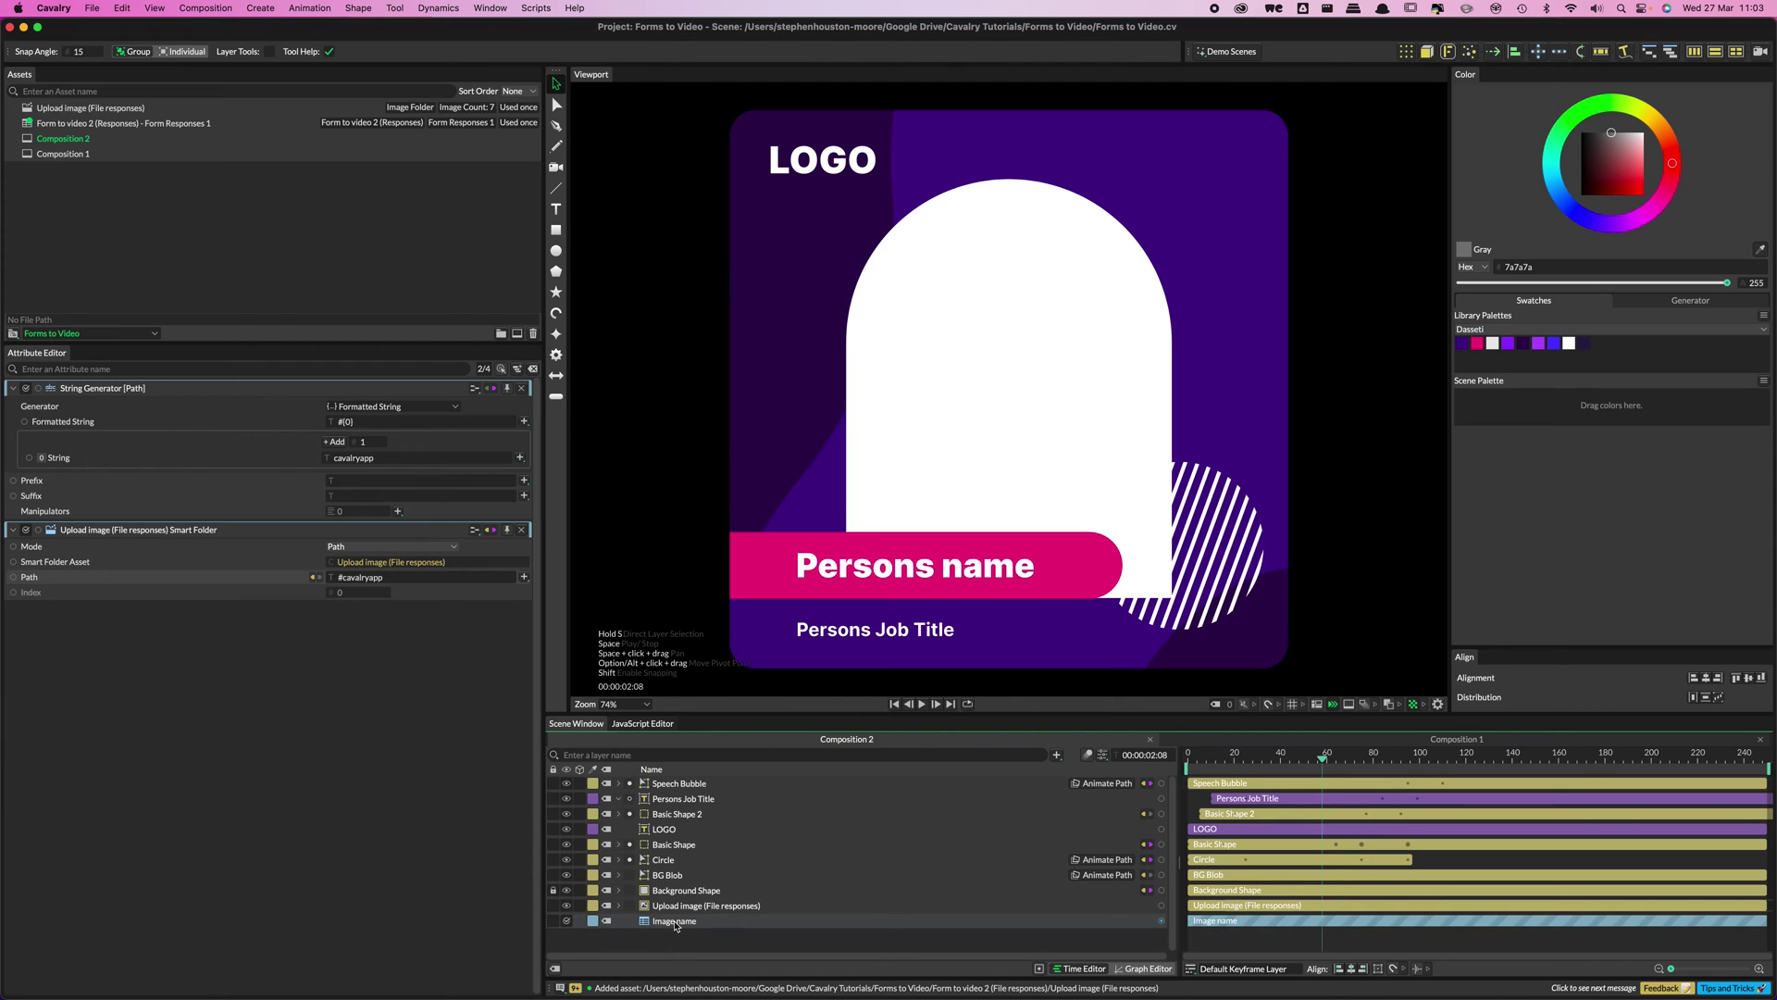
- Set the Image name layer's Column Title to Upload image and connect the layer to the String Generator's Formatted String
click(674, 922)
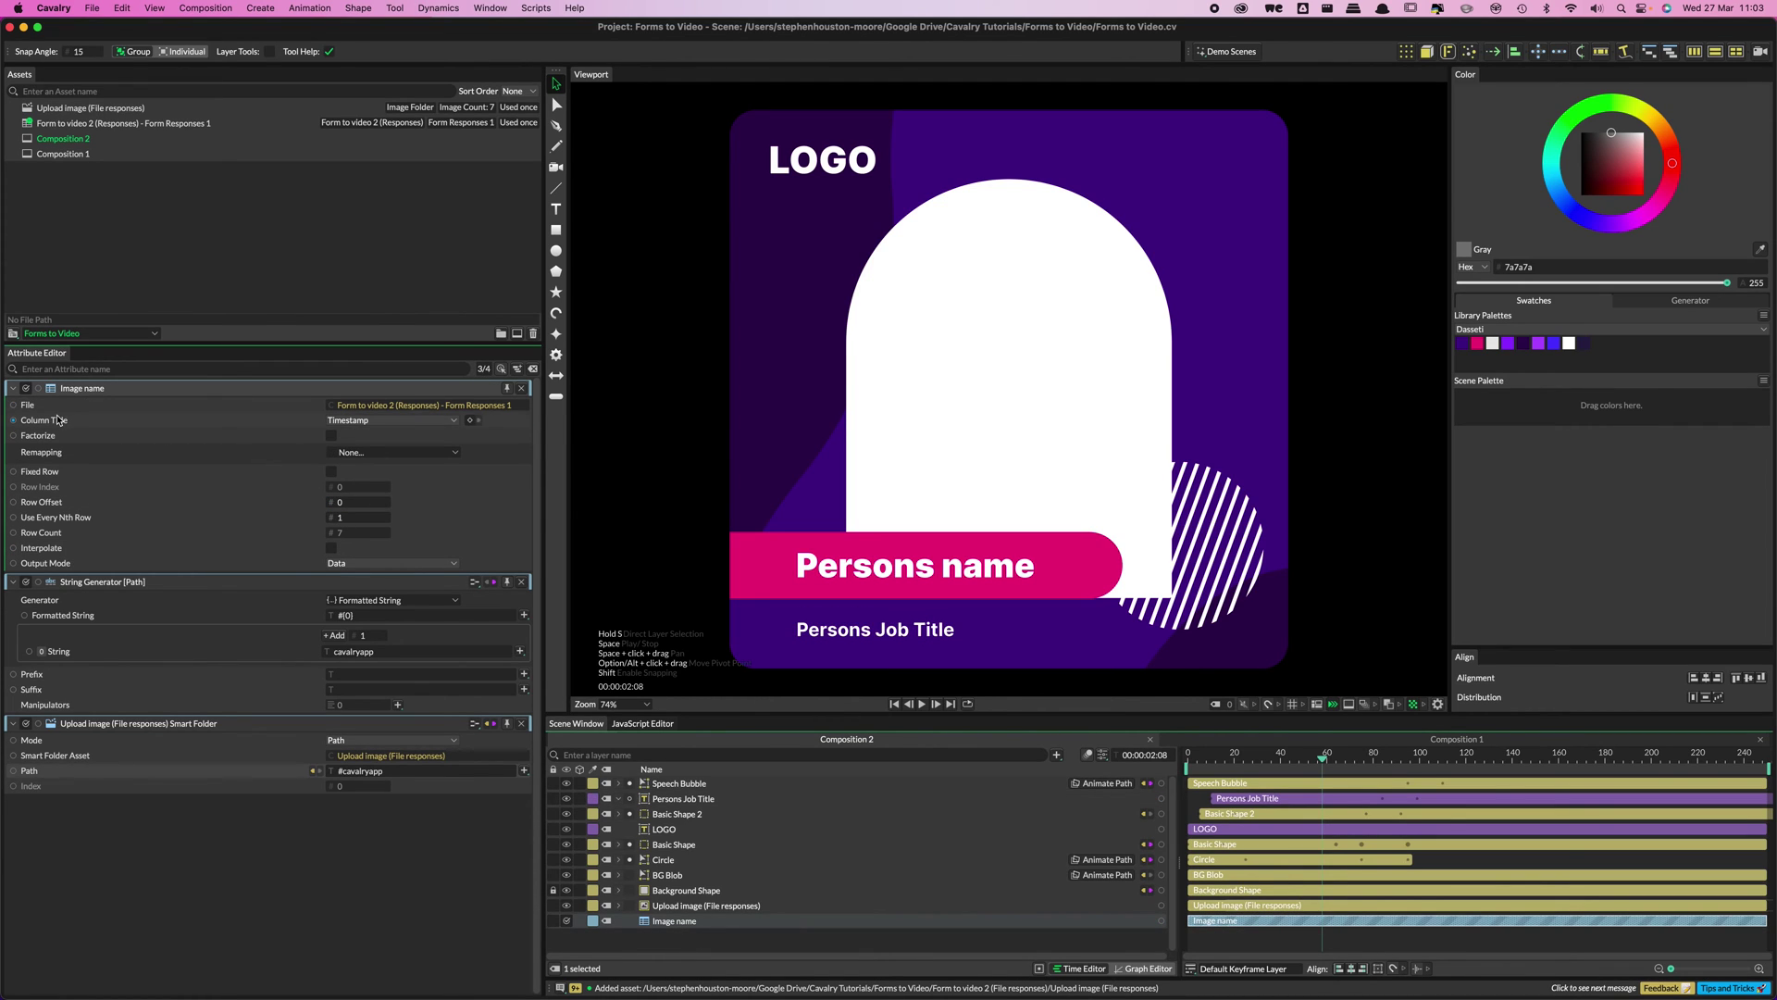
click(332, 422)
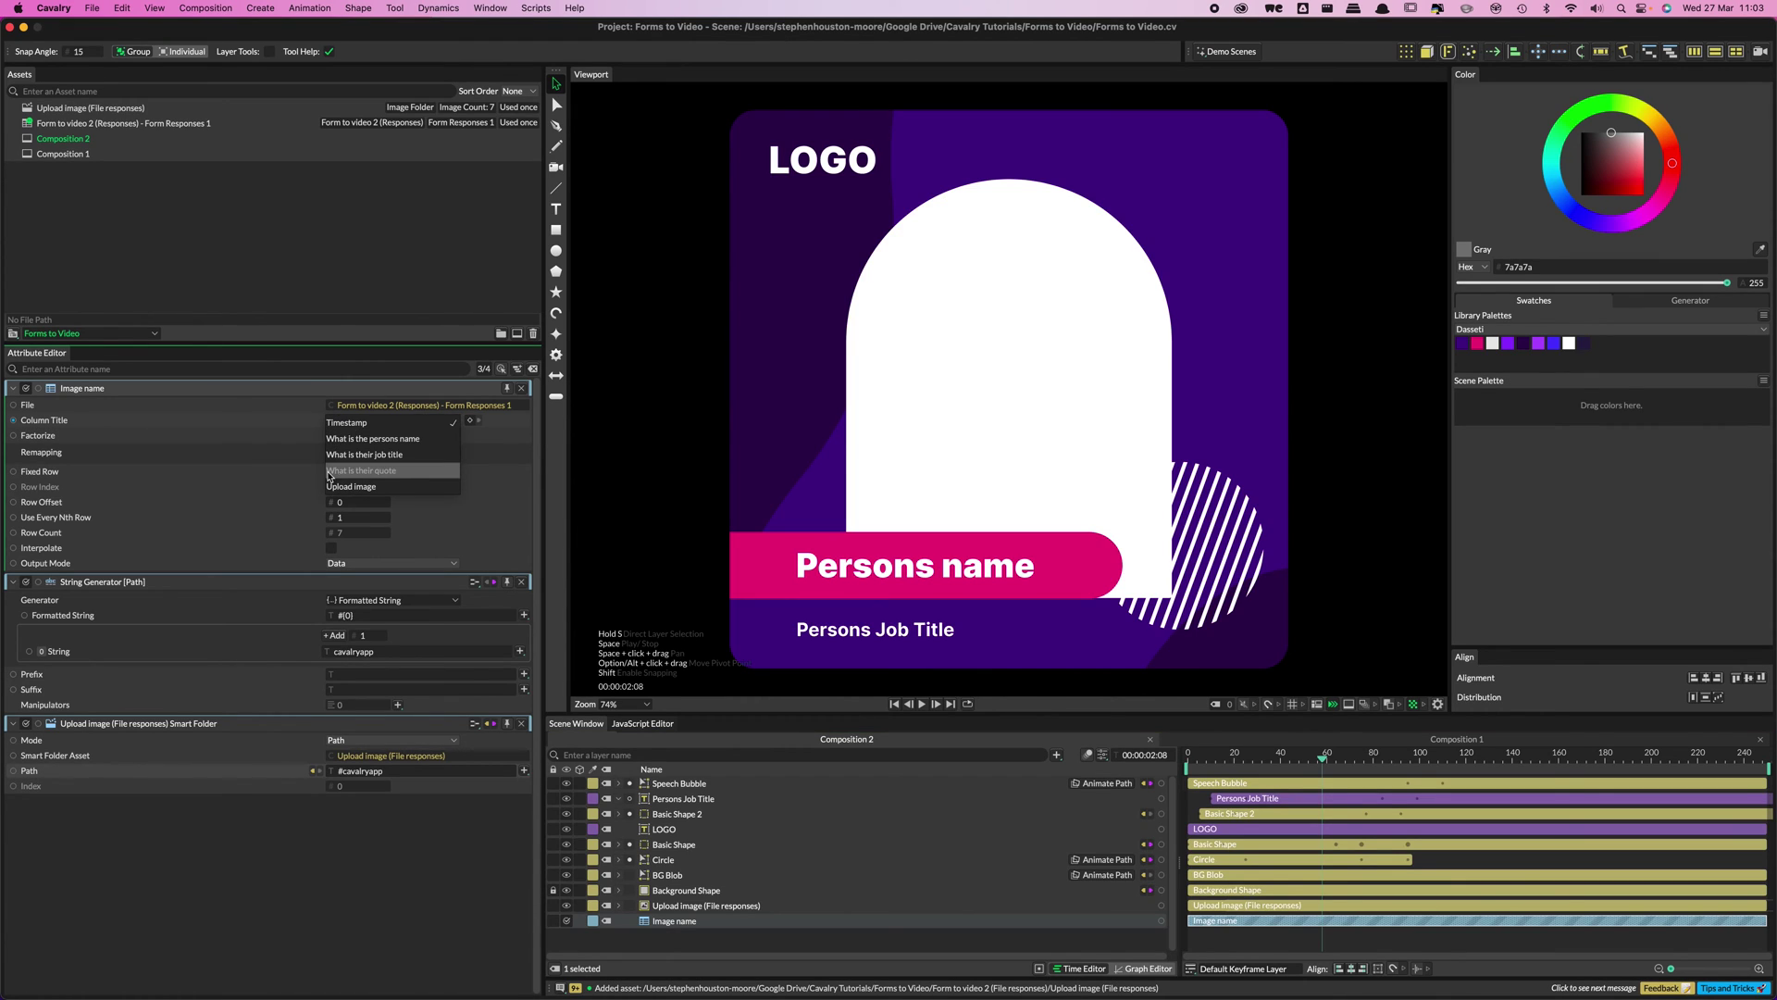
click(389, 489)
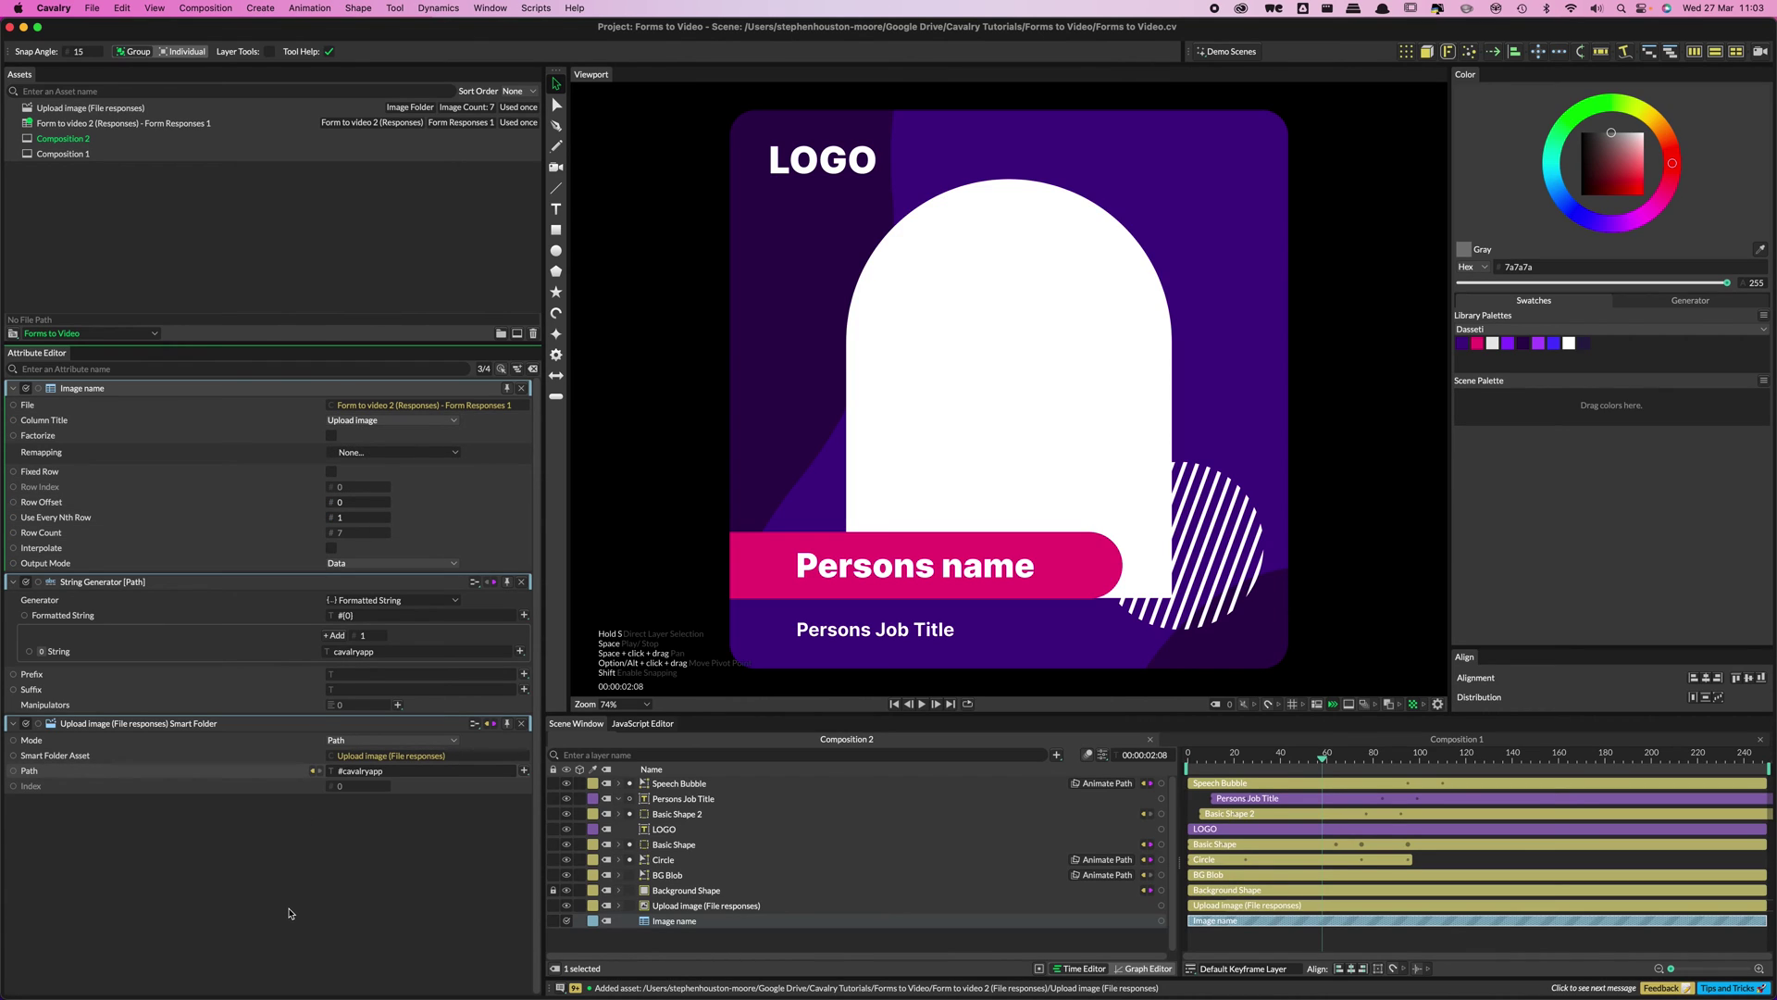
drag(38, 389, 53, 618)
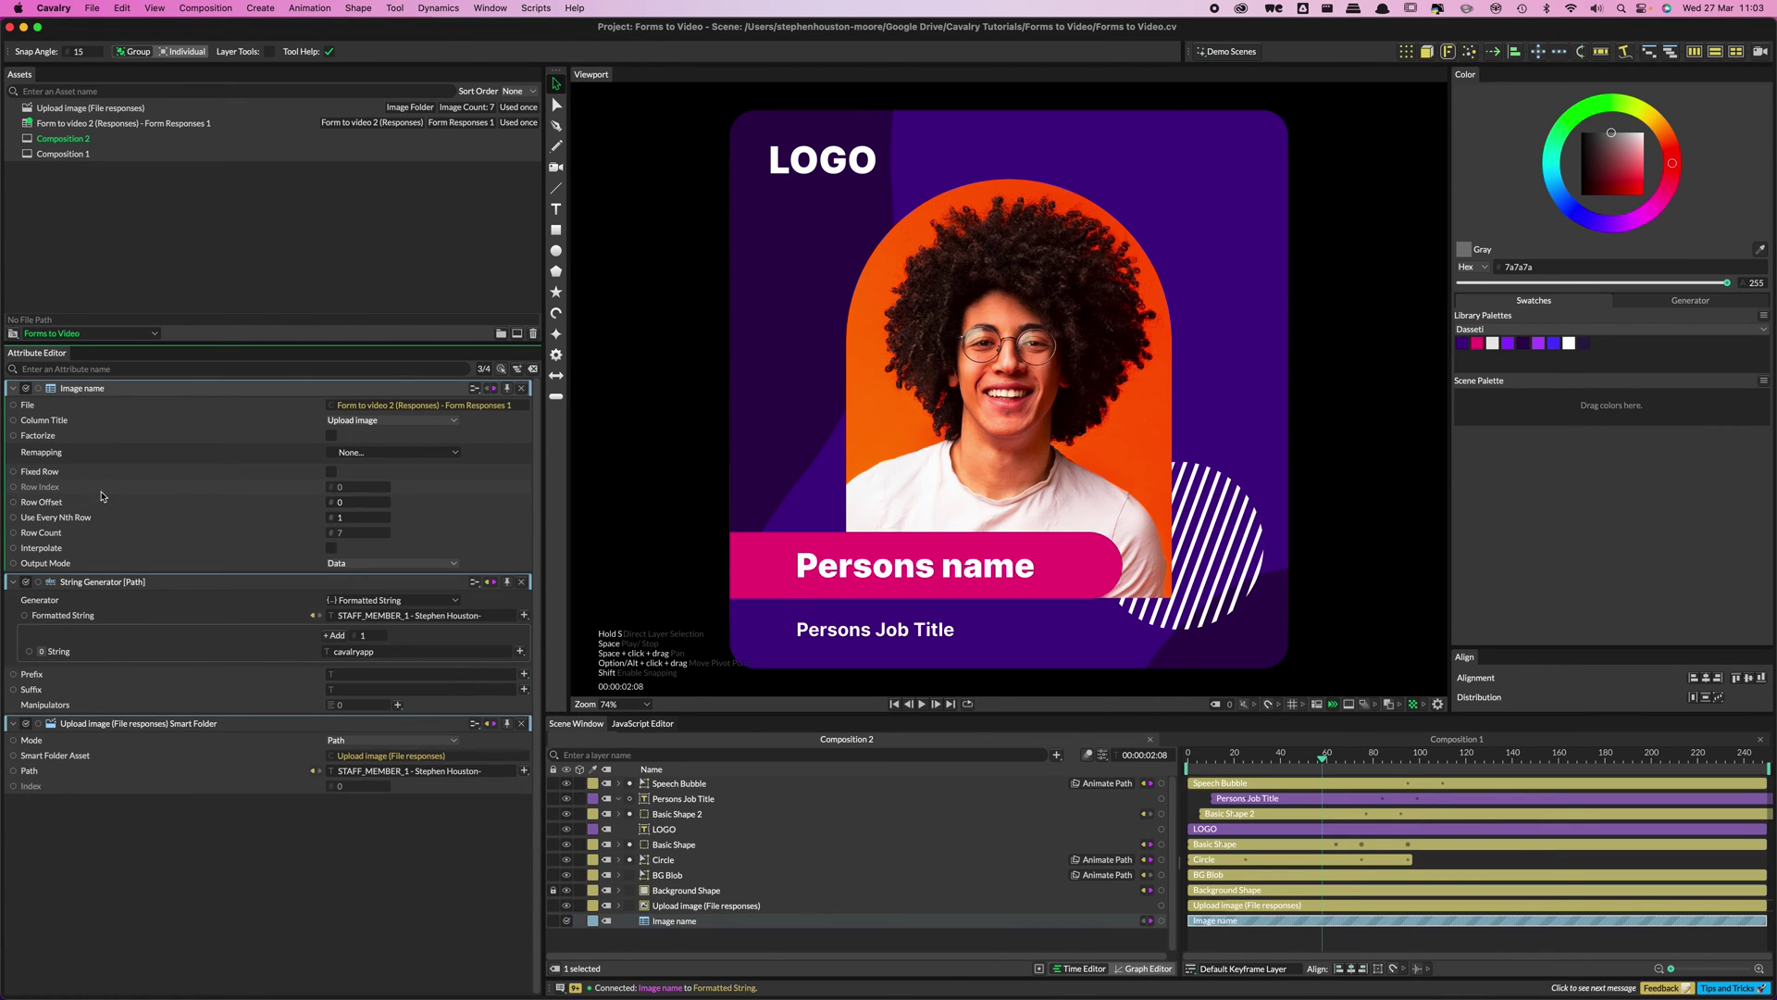
- Enable Fixed Row on the Image name layer and try several Row Index values to test the image switching
click(331, 472)
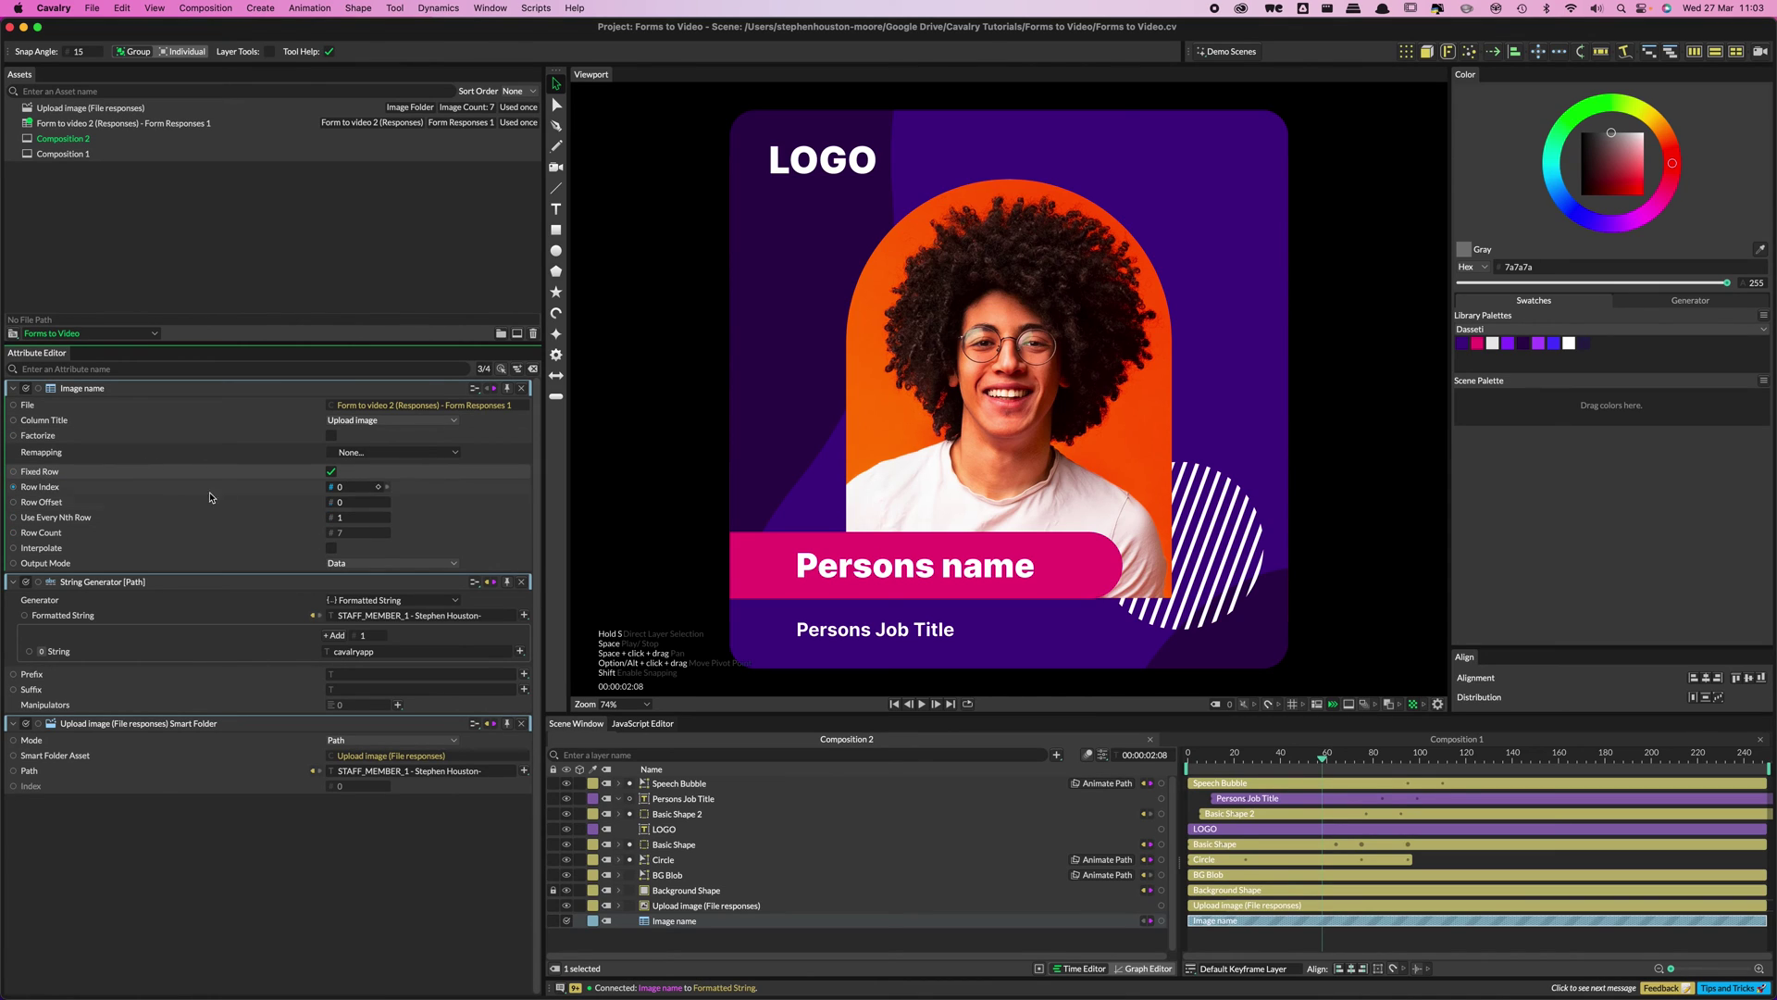
click(342, 486)
text(1)
key(Return)
click(342, 486)
text(6)
key(Return)
click(340, 486)
text(7)
key(Return)
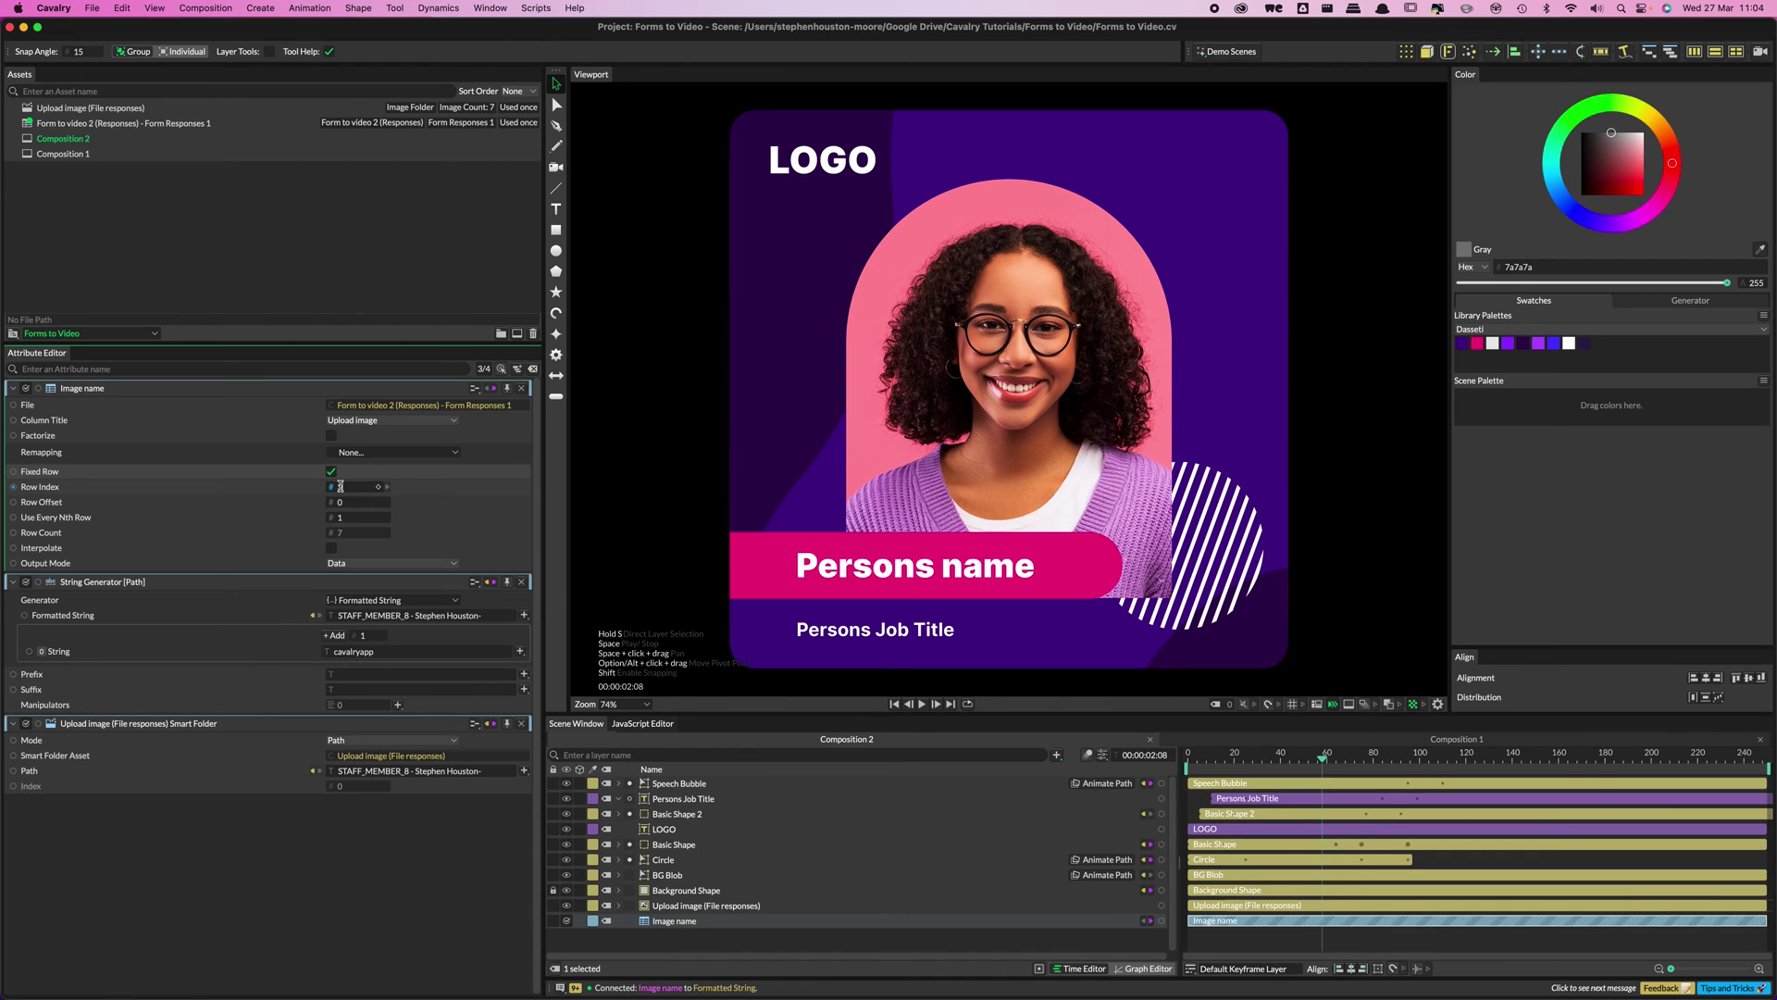
text(4)
key(Return)
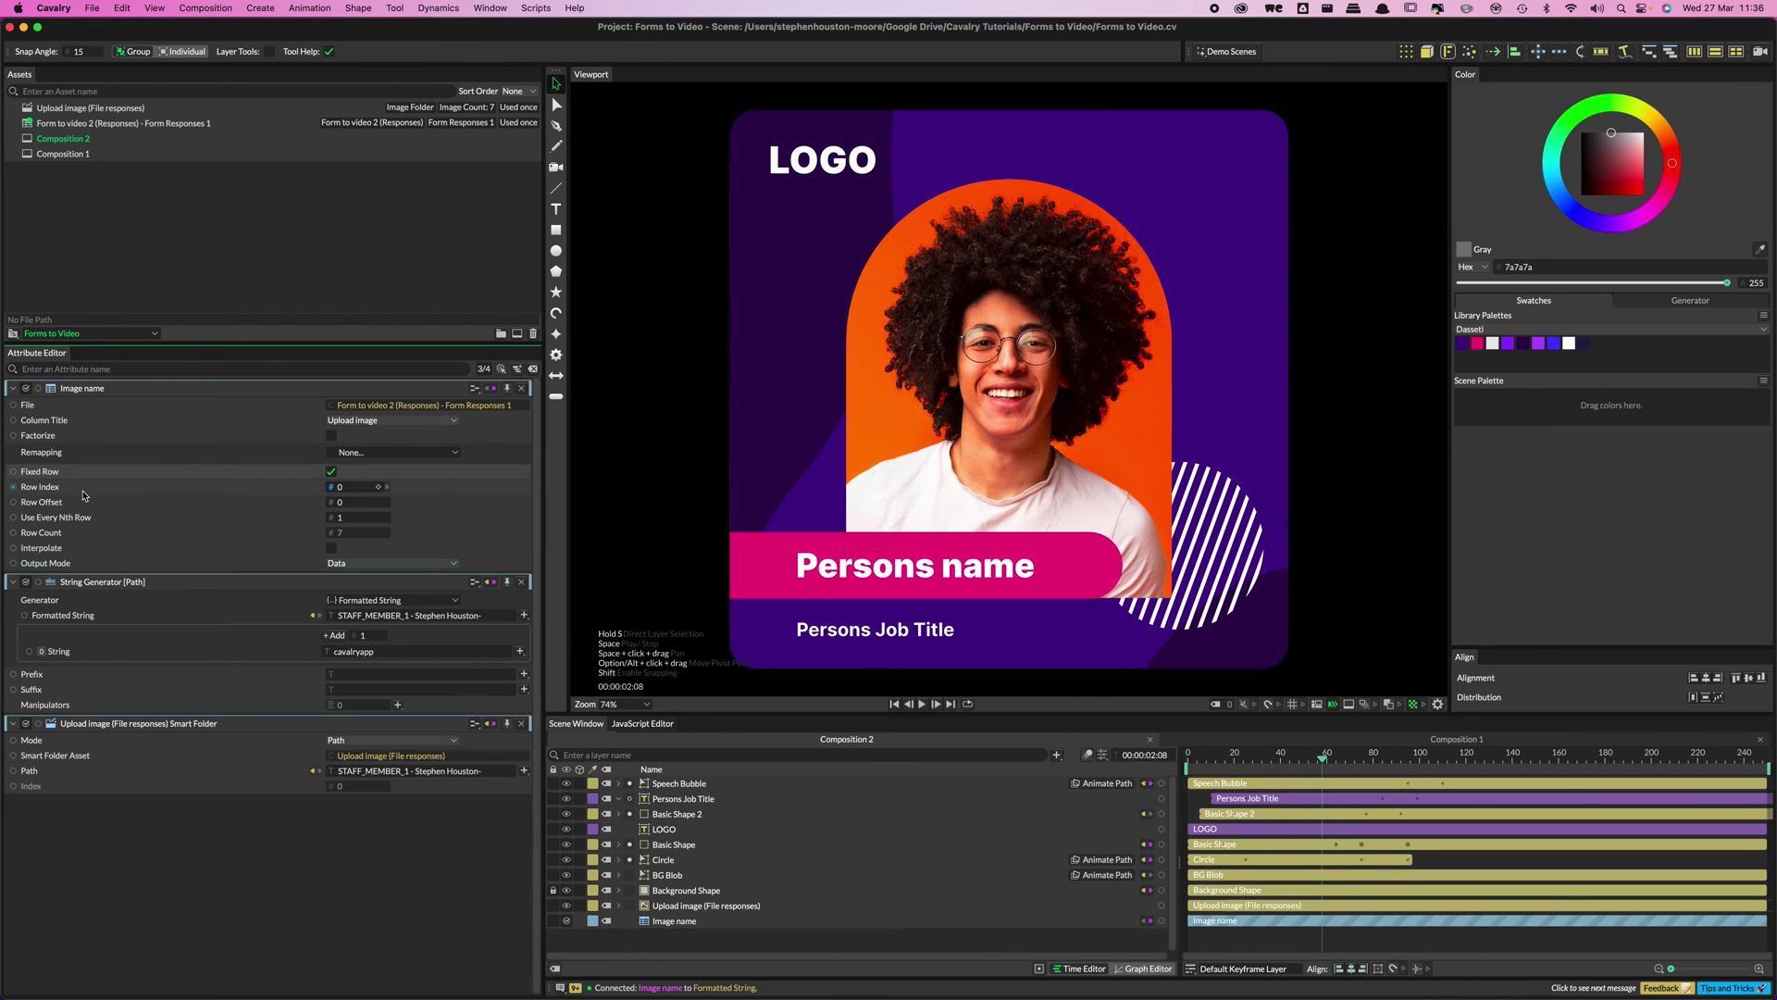
- Switch between Cavalry and the Google Sheet in Chrome to compare the Row Index with the sheet's header and response rows
key(super+Tab)
key(super+Tab)
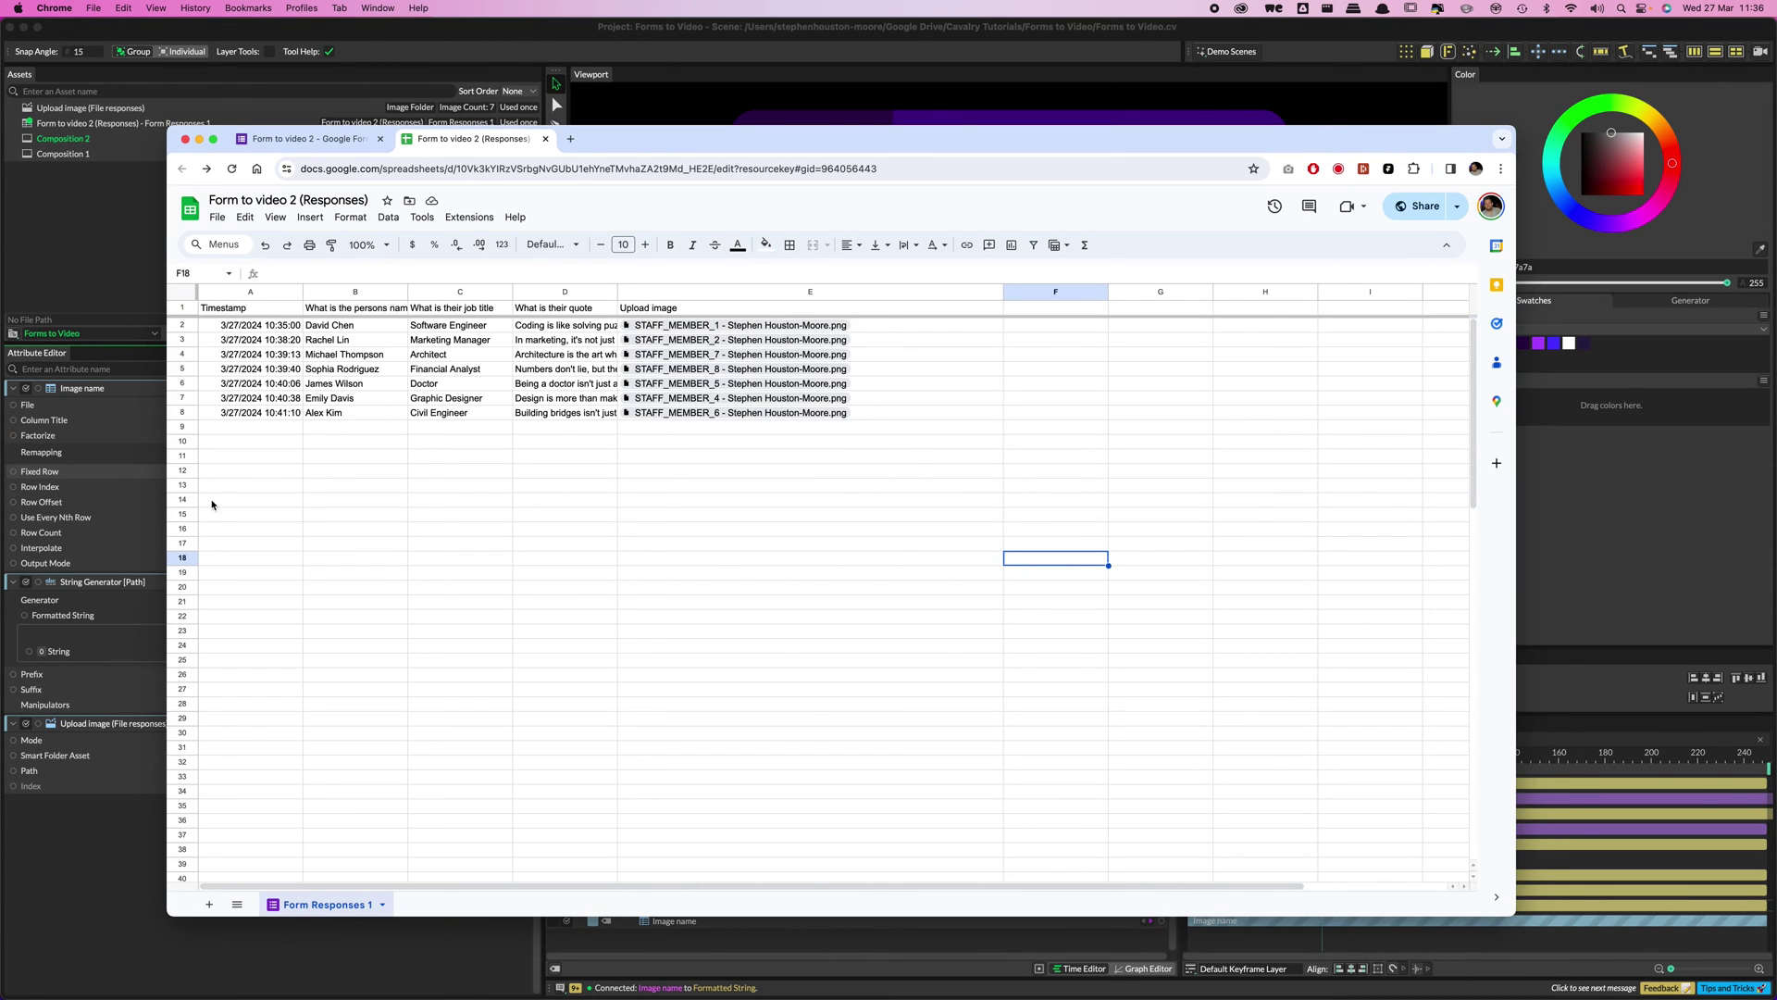
click(105, 868)
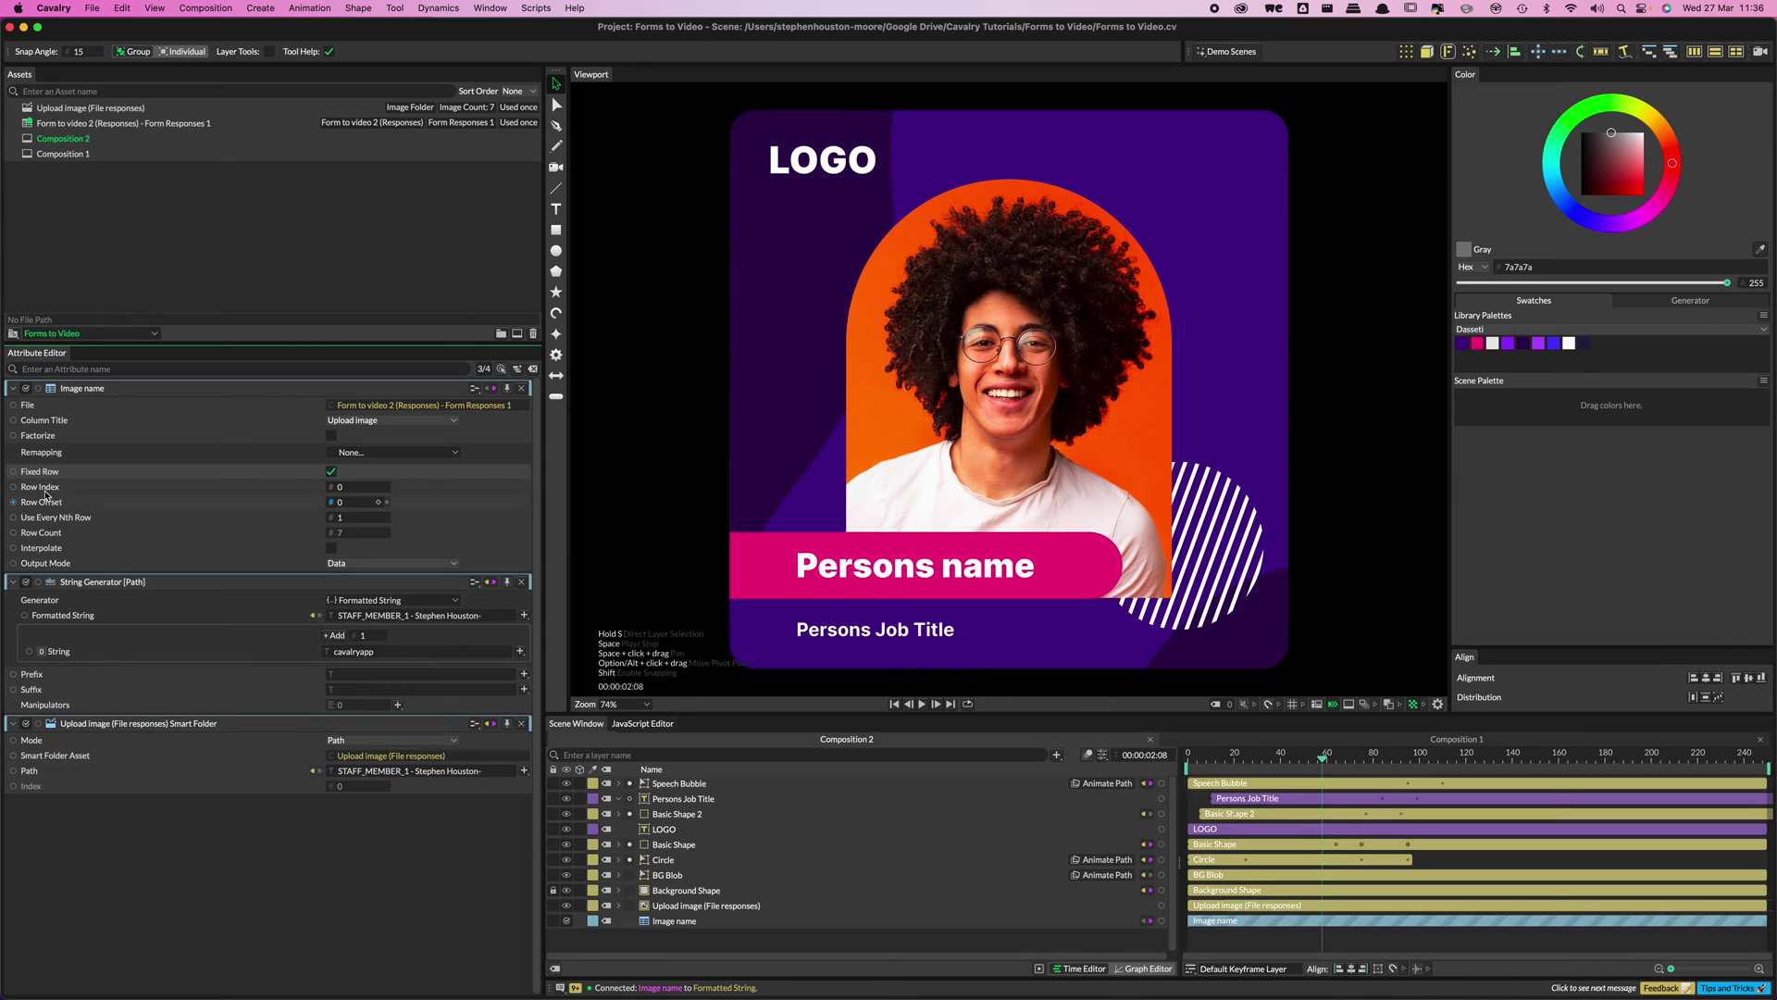
key(super+Tab)
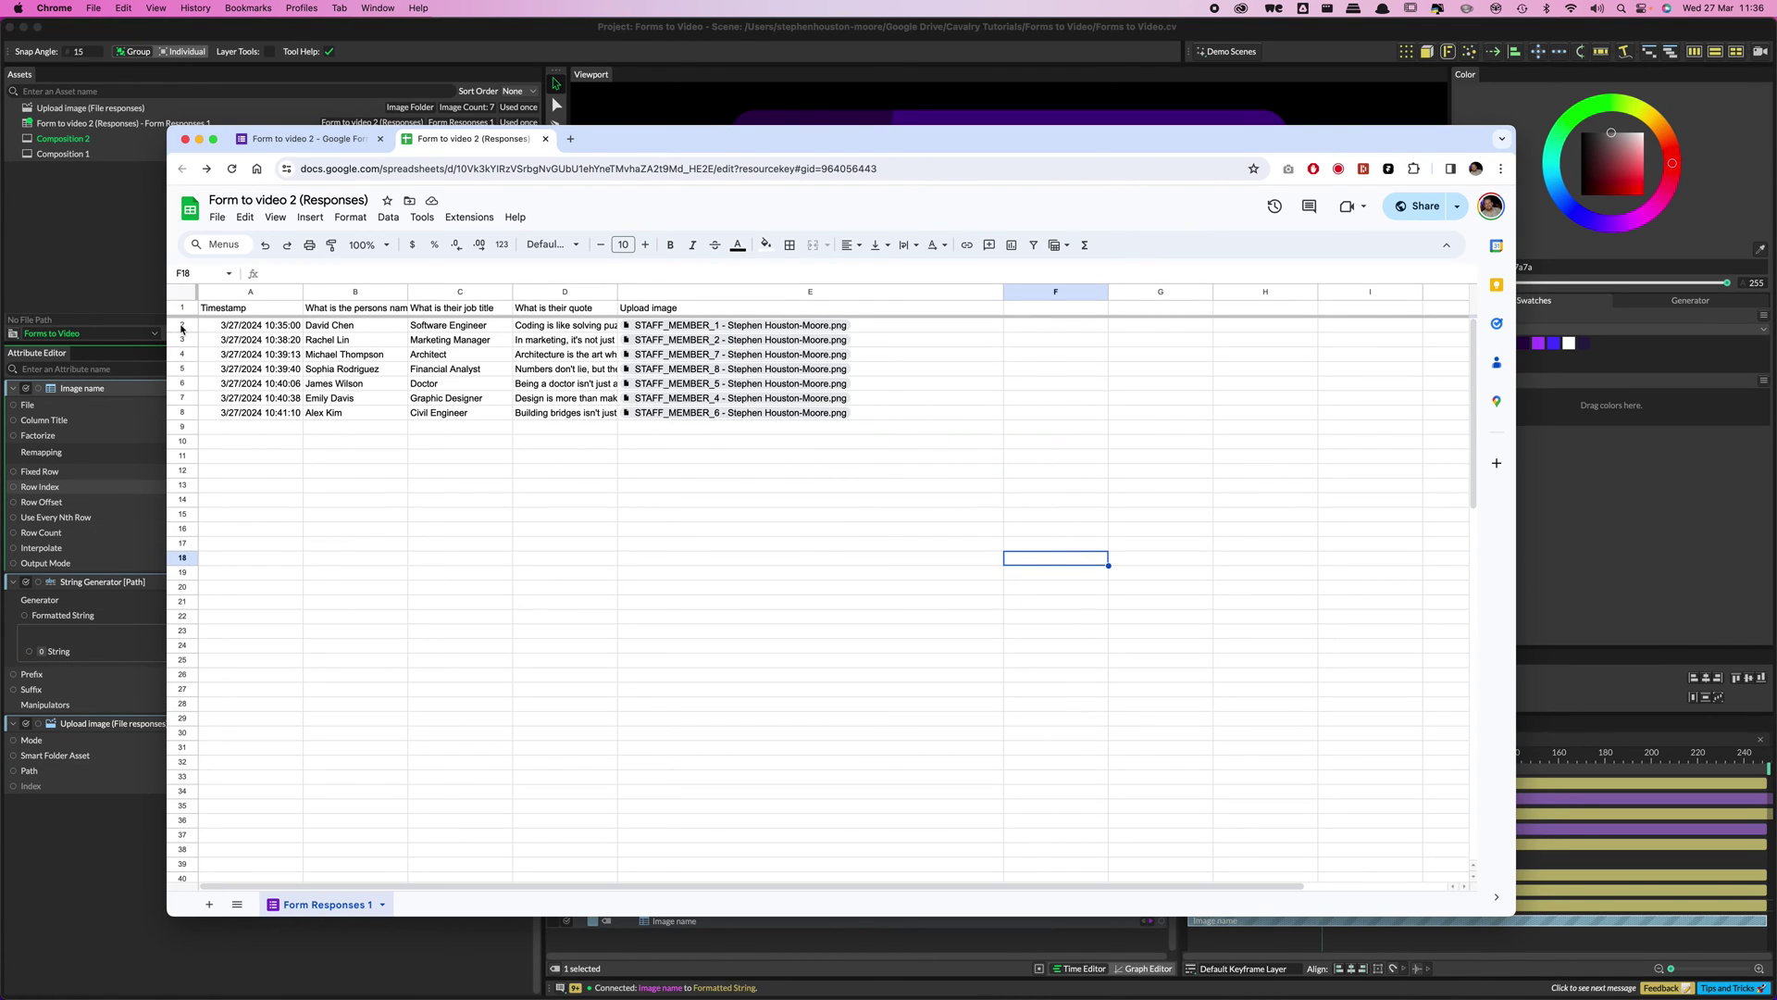
click(117, 865)
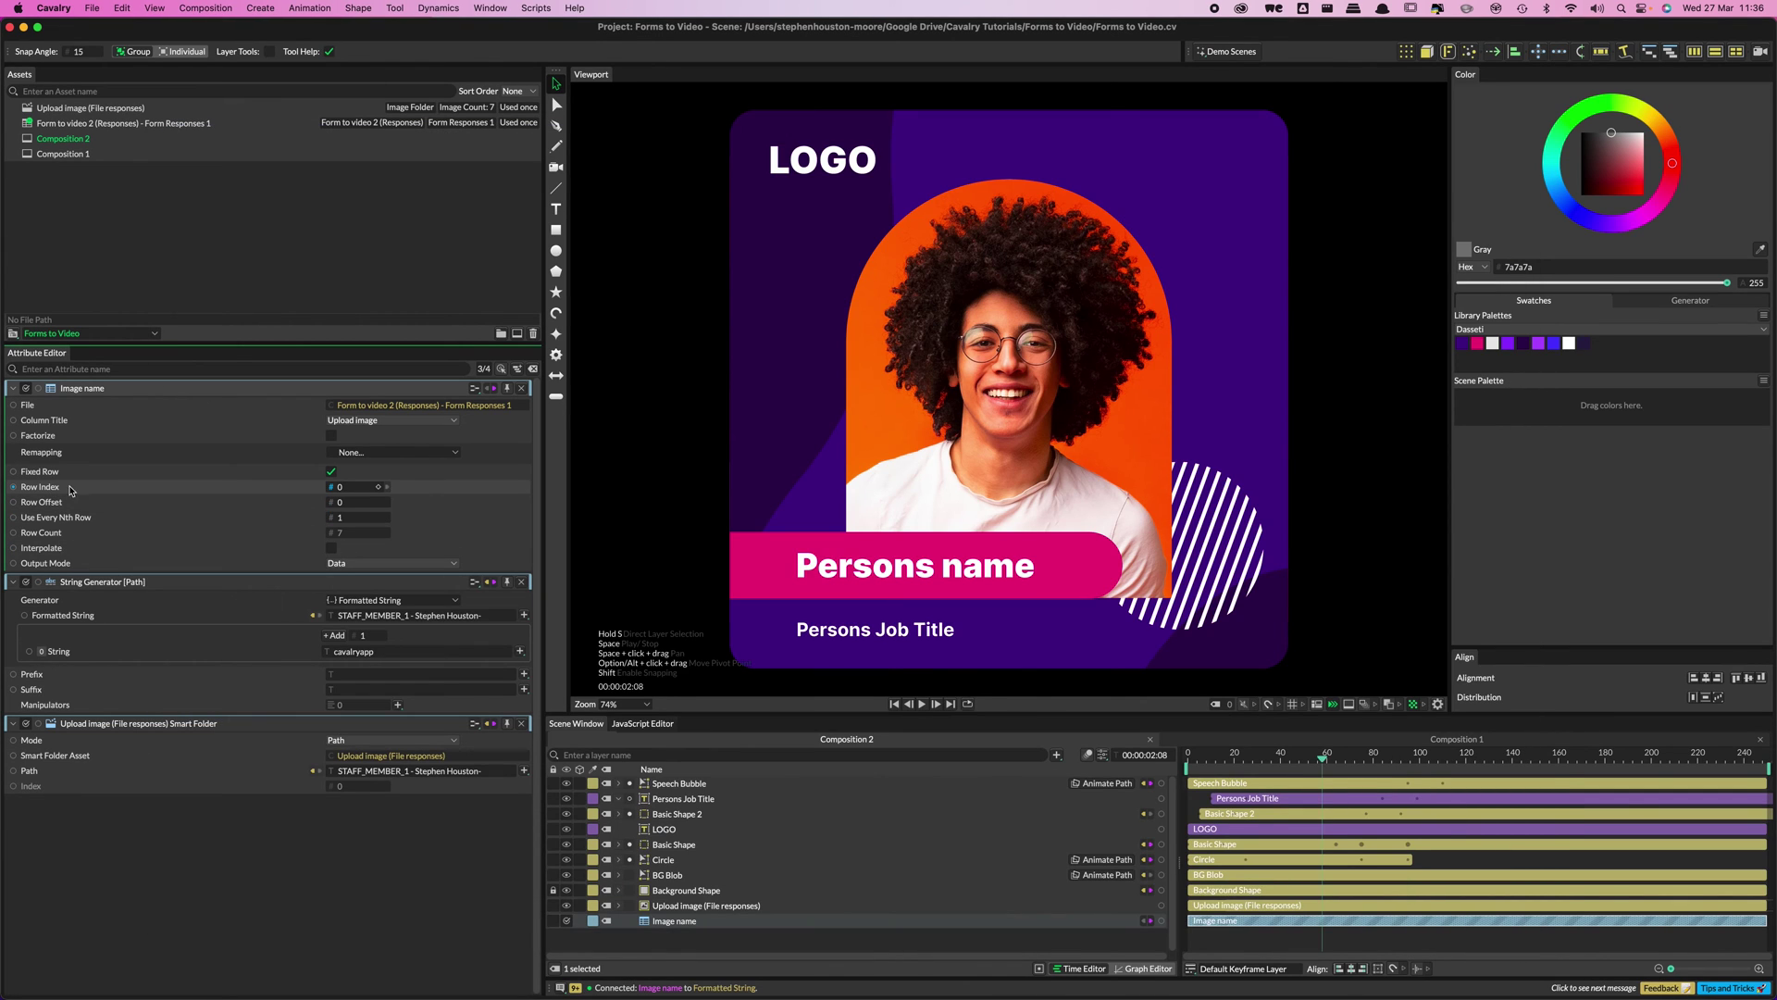
key(super+Tab)
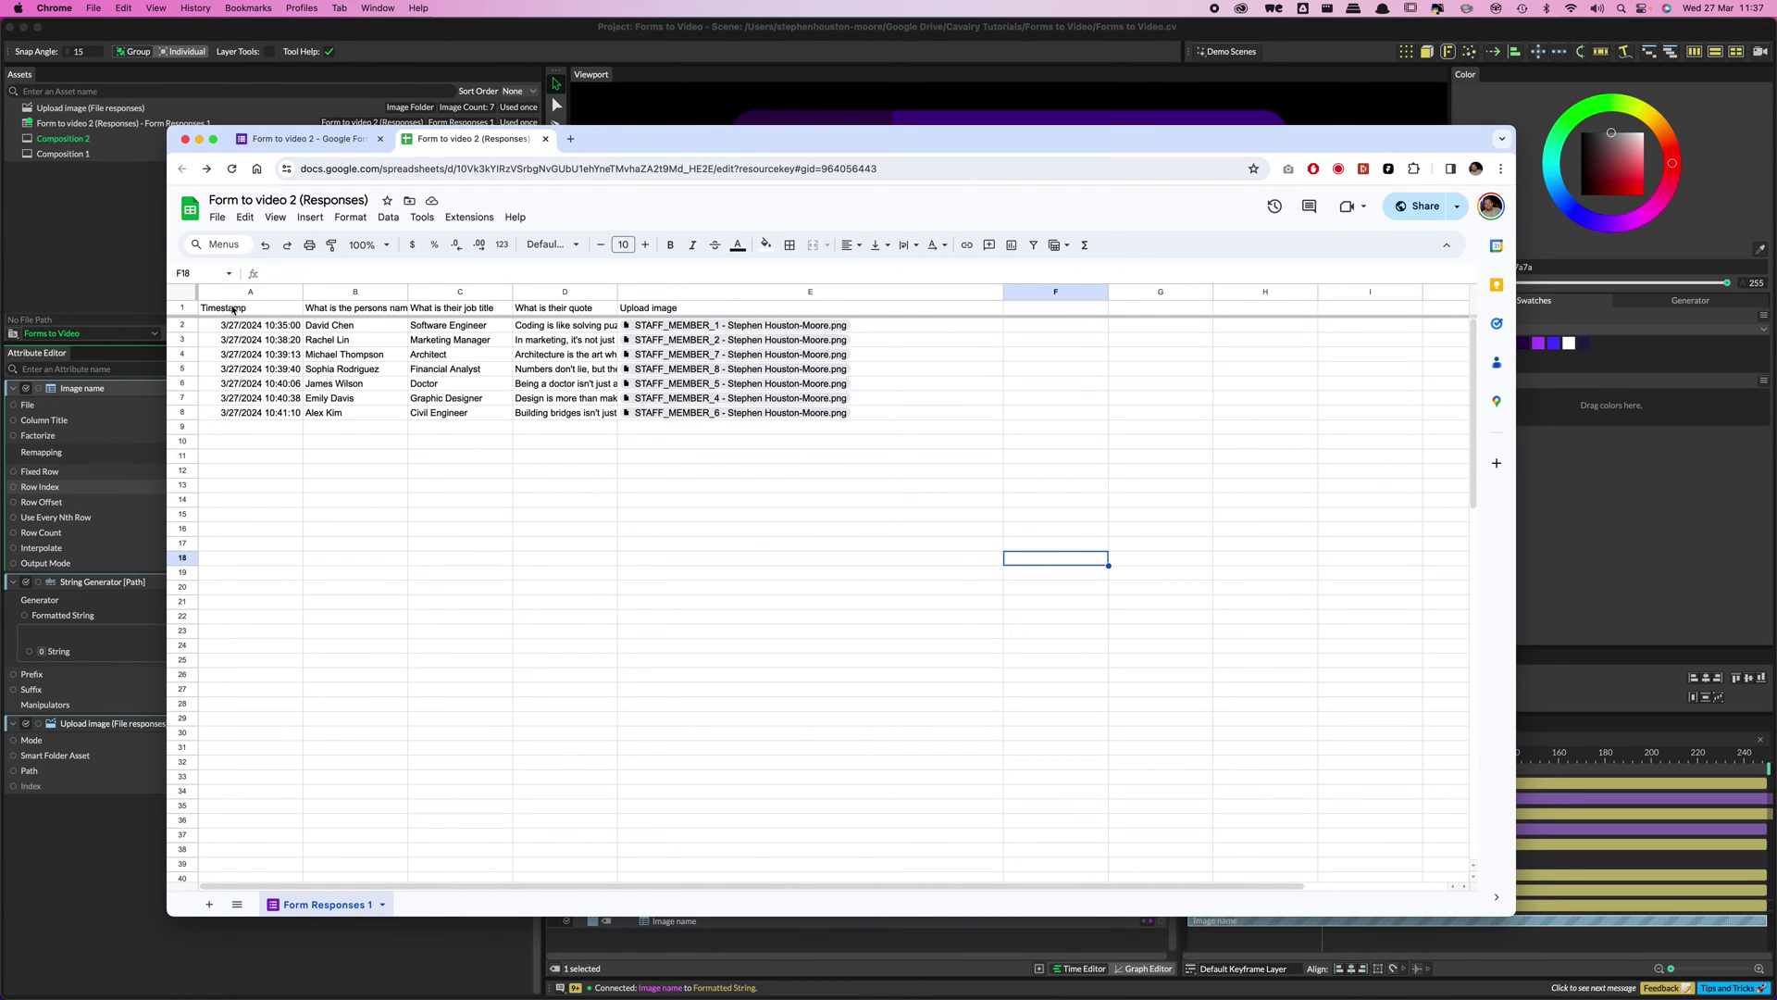
click(99, 774)
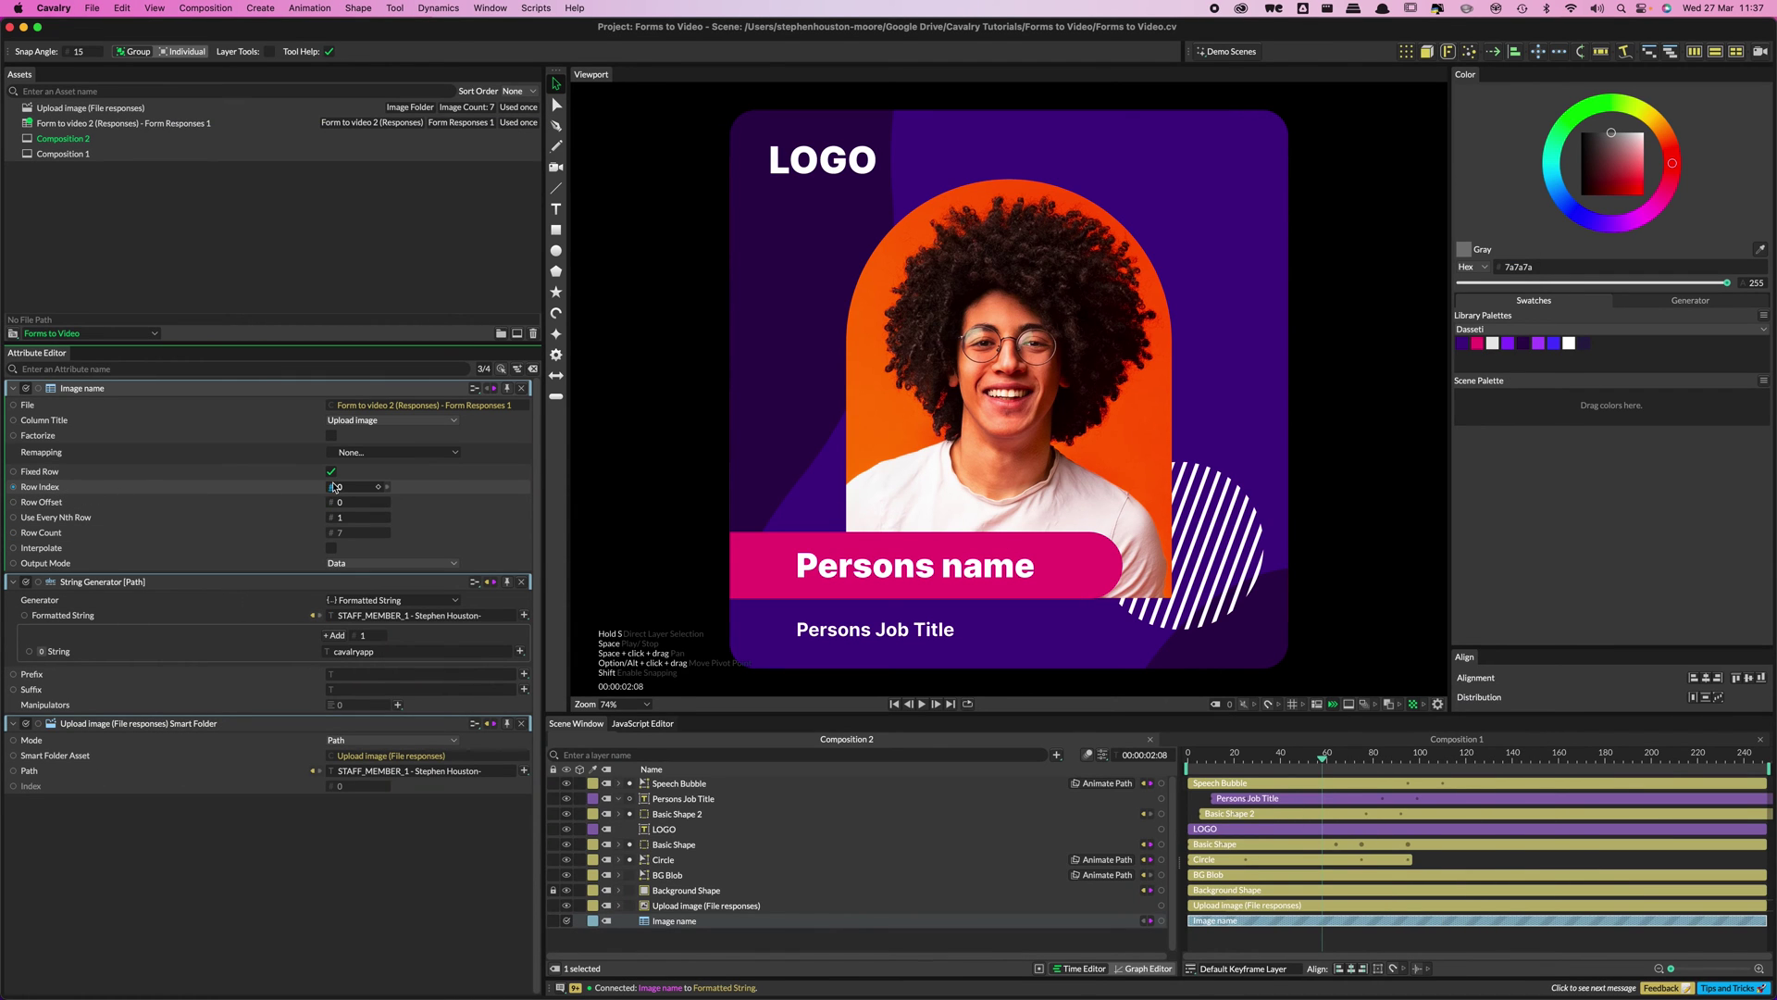
key(super+Tab)
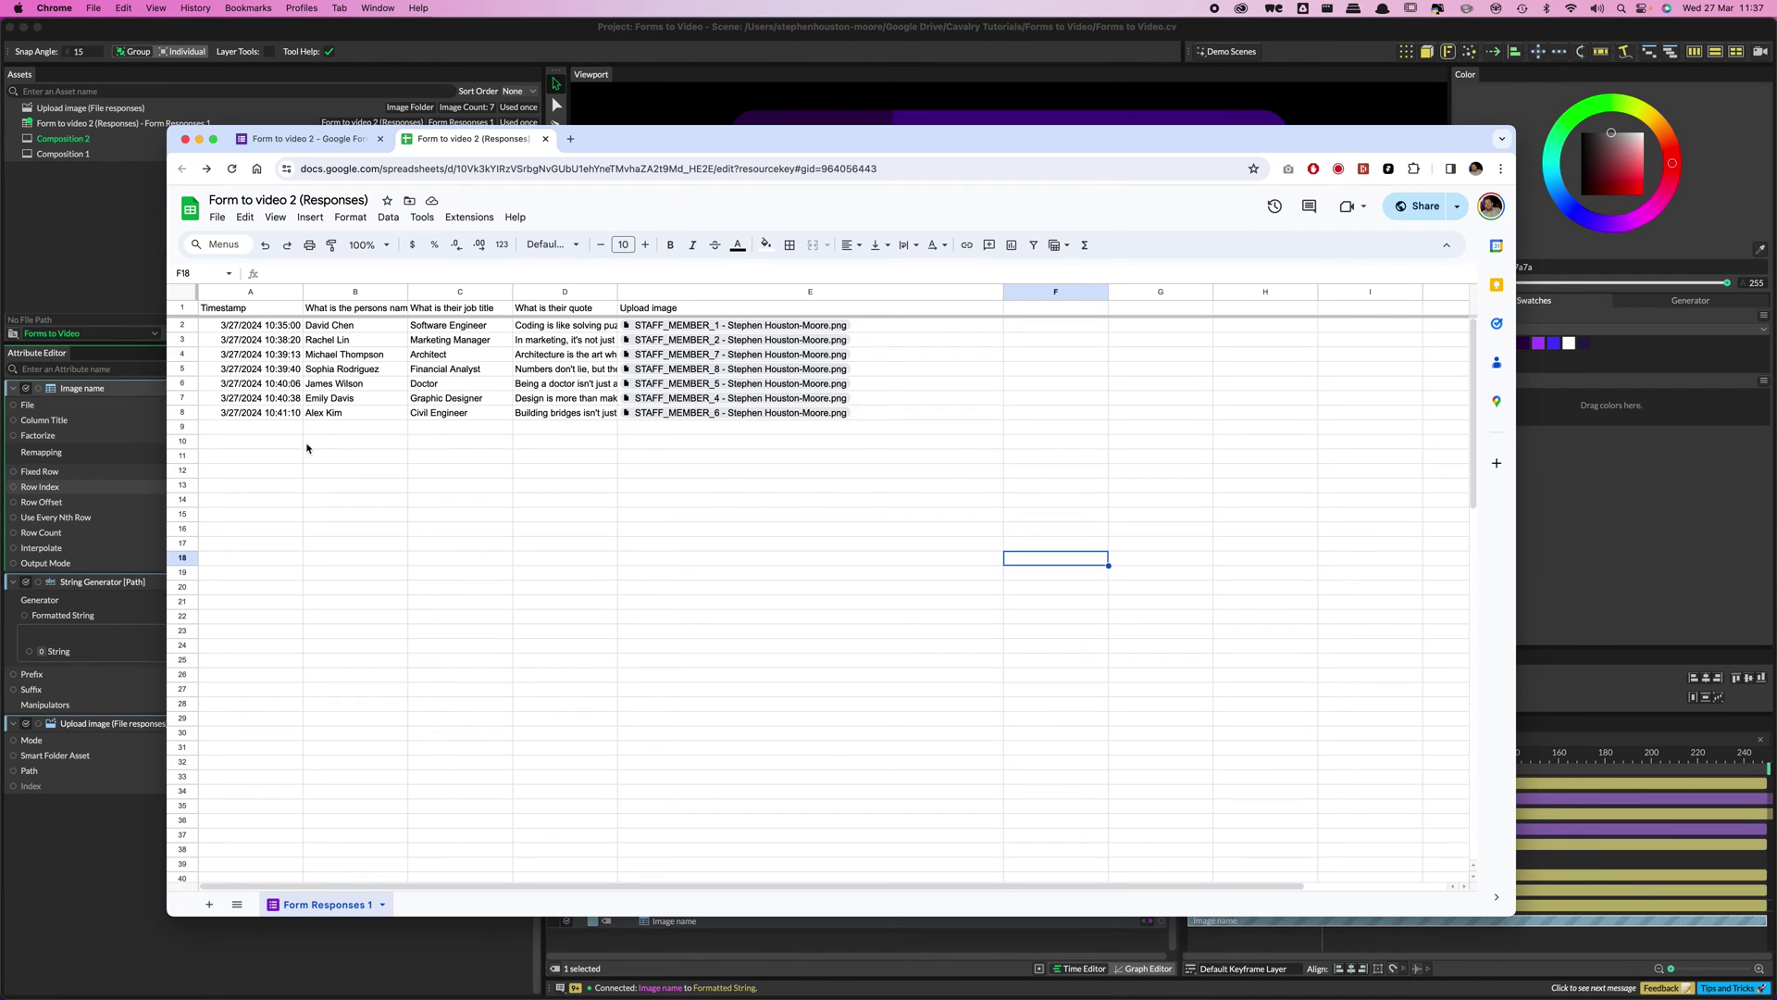
click(91, 892)
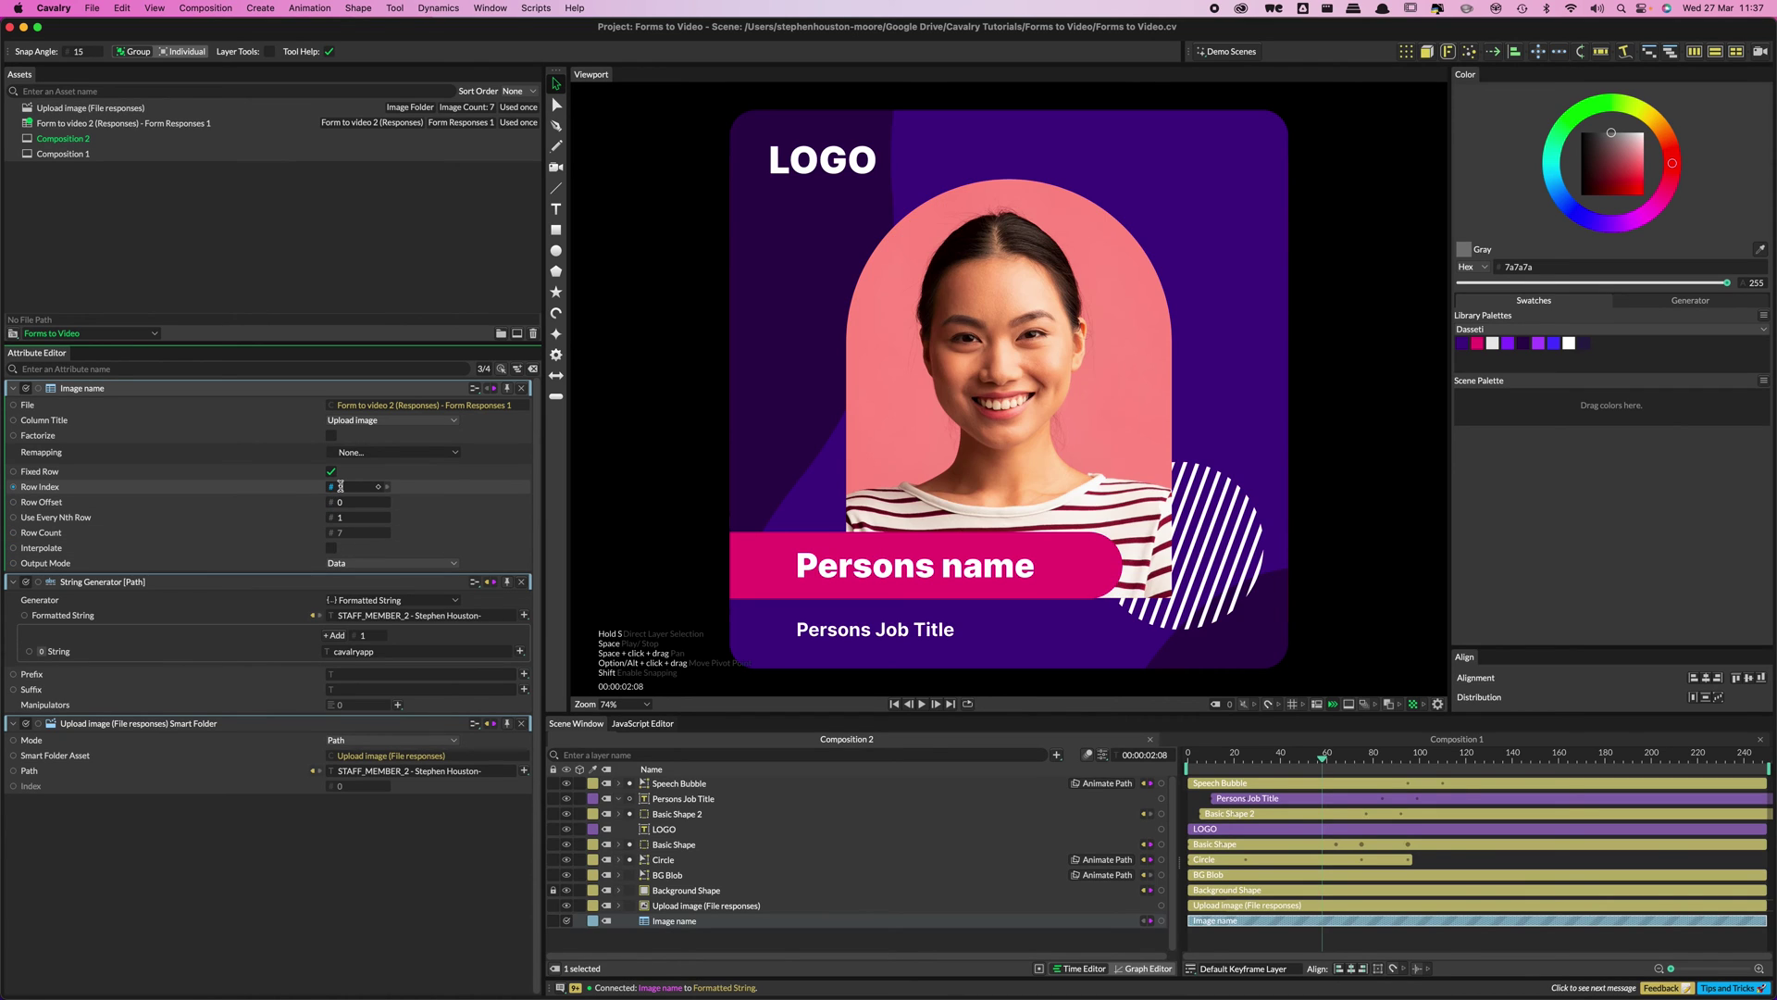
- Set the Image name layer's Row Index to 0, check the Upload image column in the Google Sheet, and return to Cavalry
key(super+Tab)
key(super+Tab)
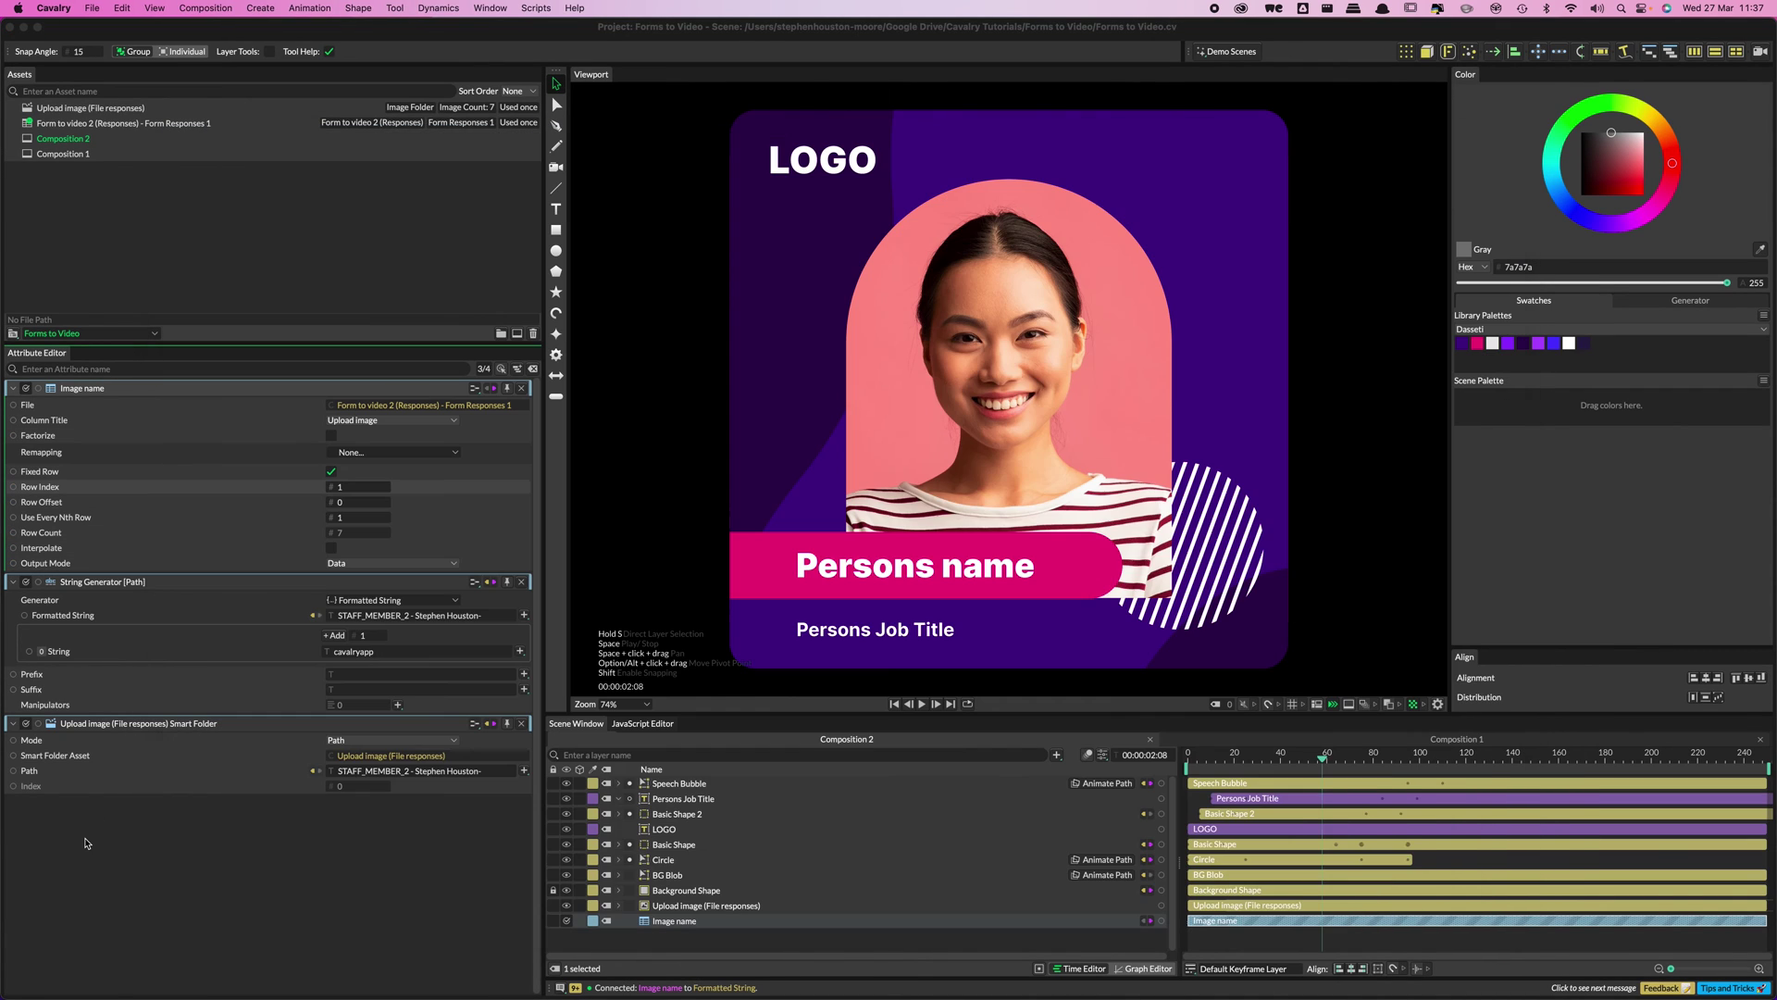
text(0)
key(Return)
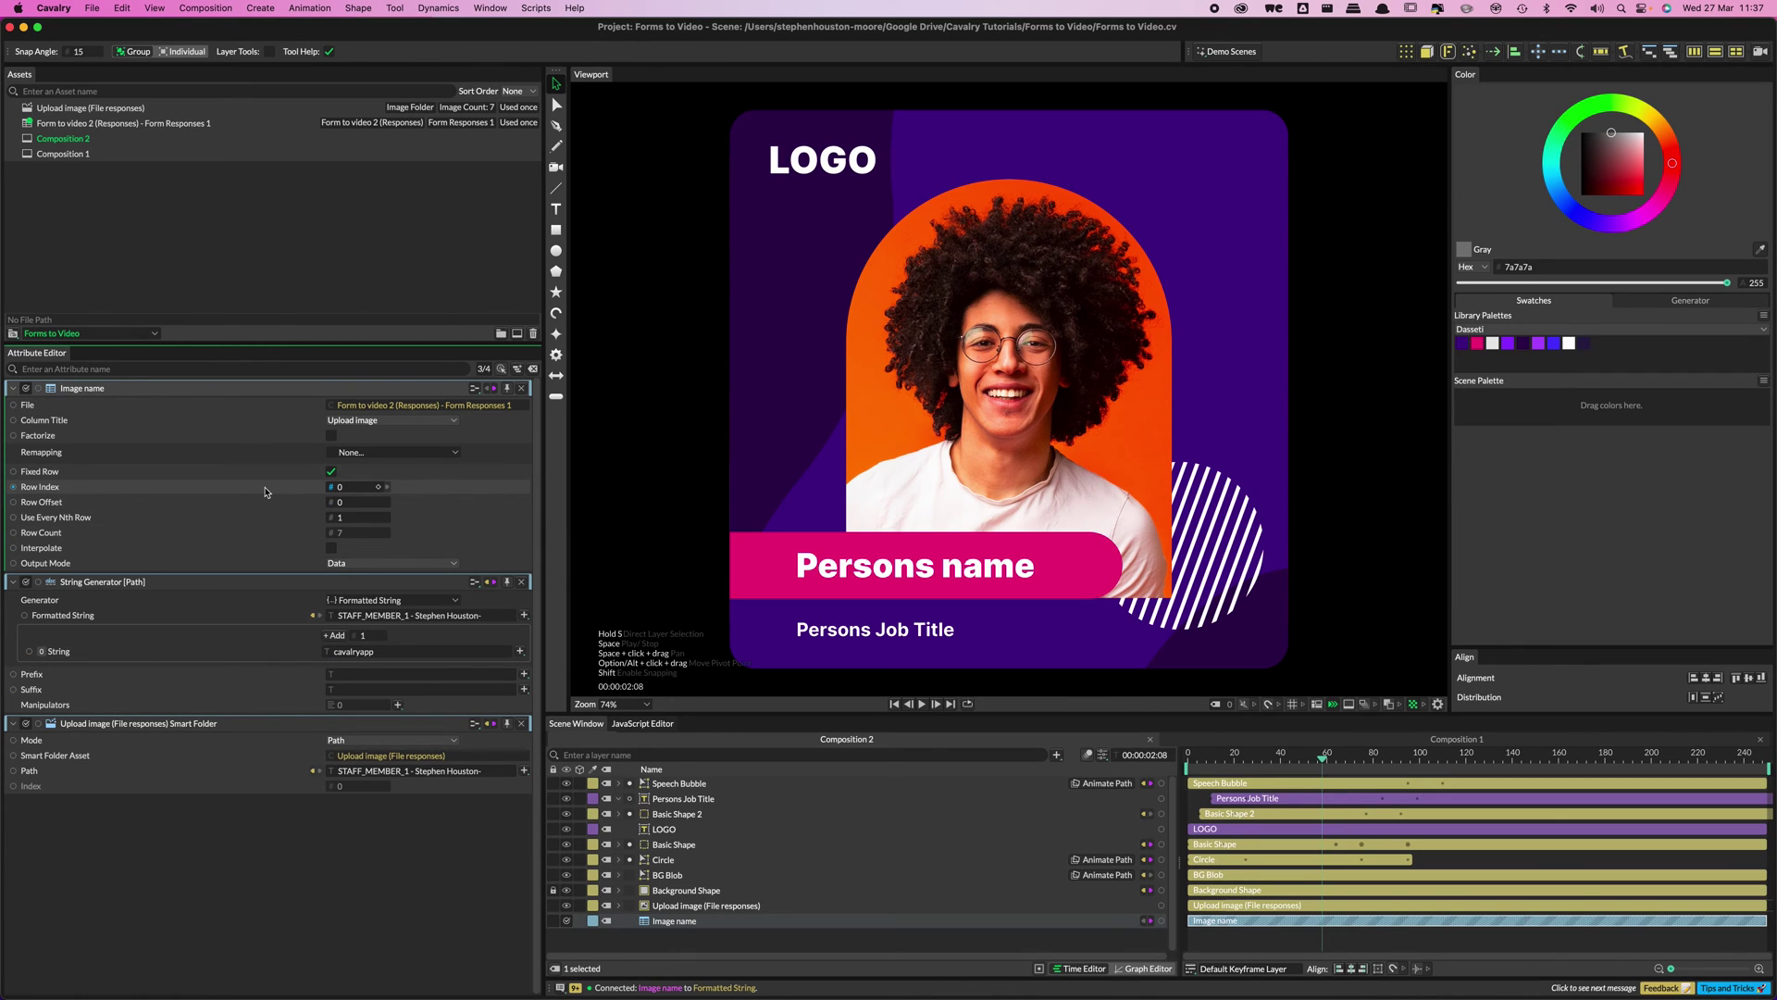
key(super+Tab)
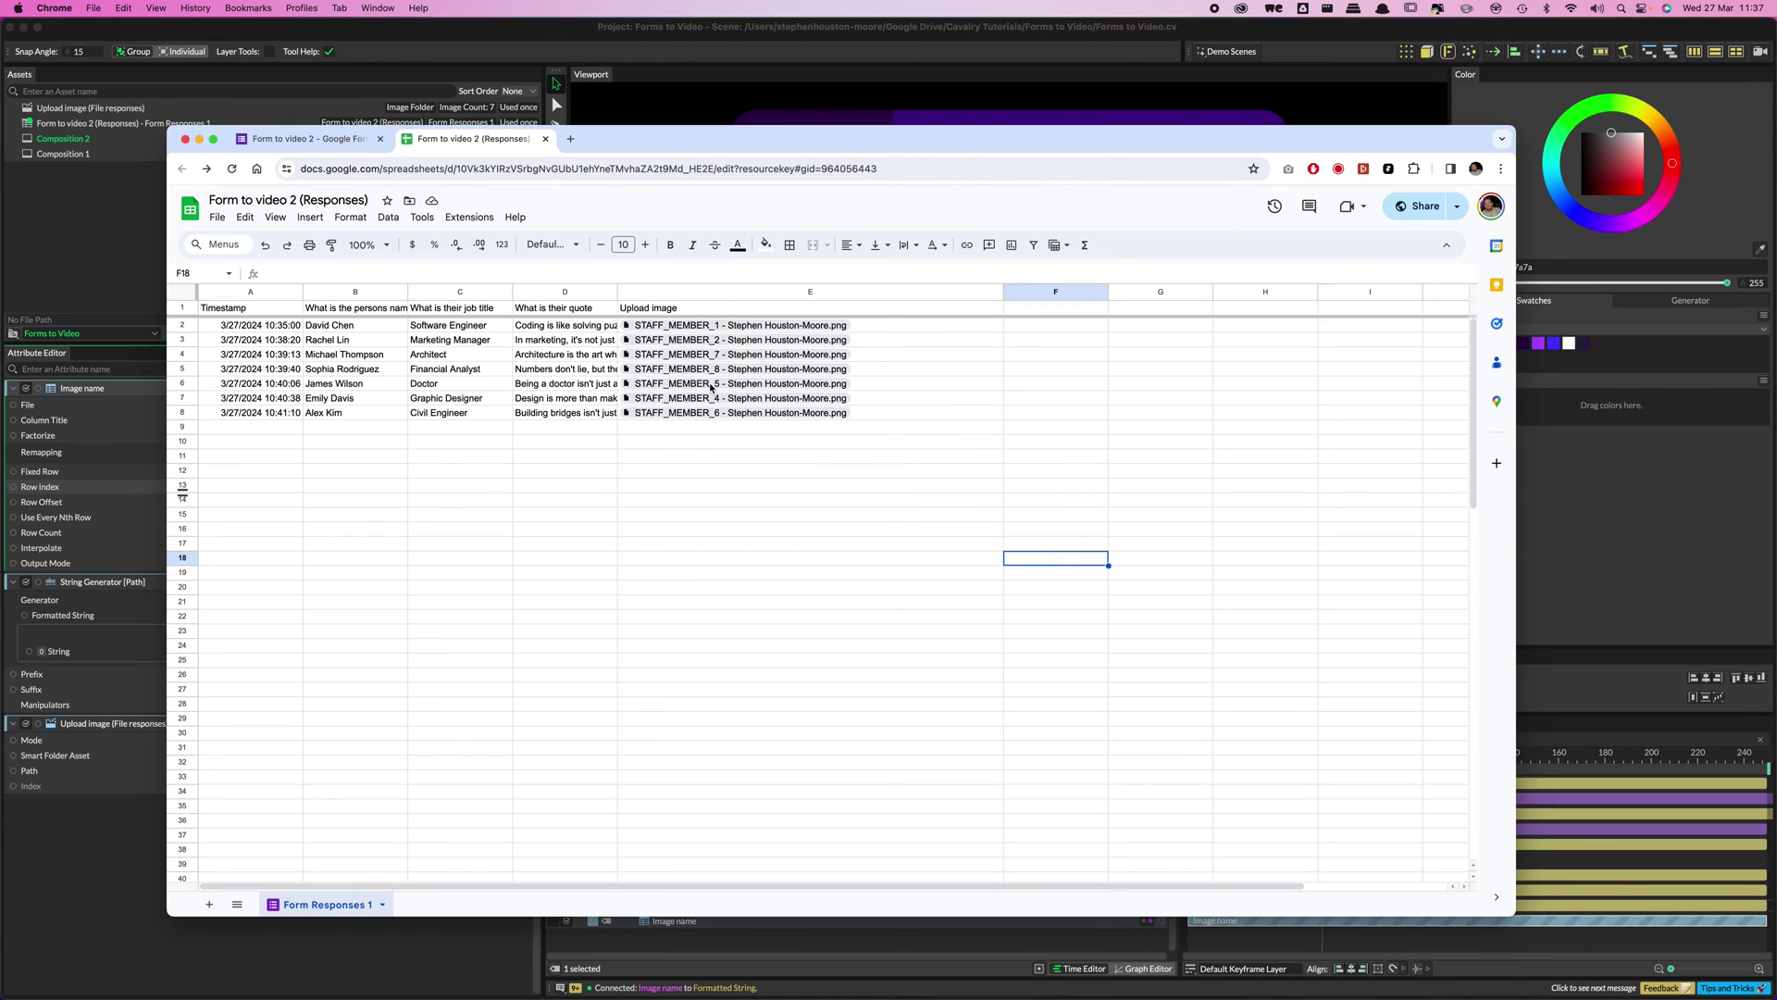
key(super+Tab)
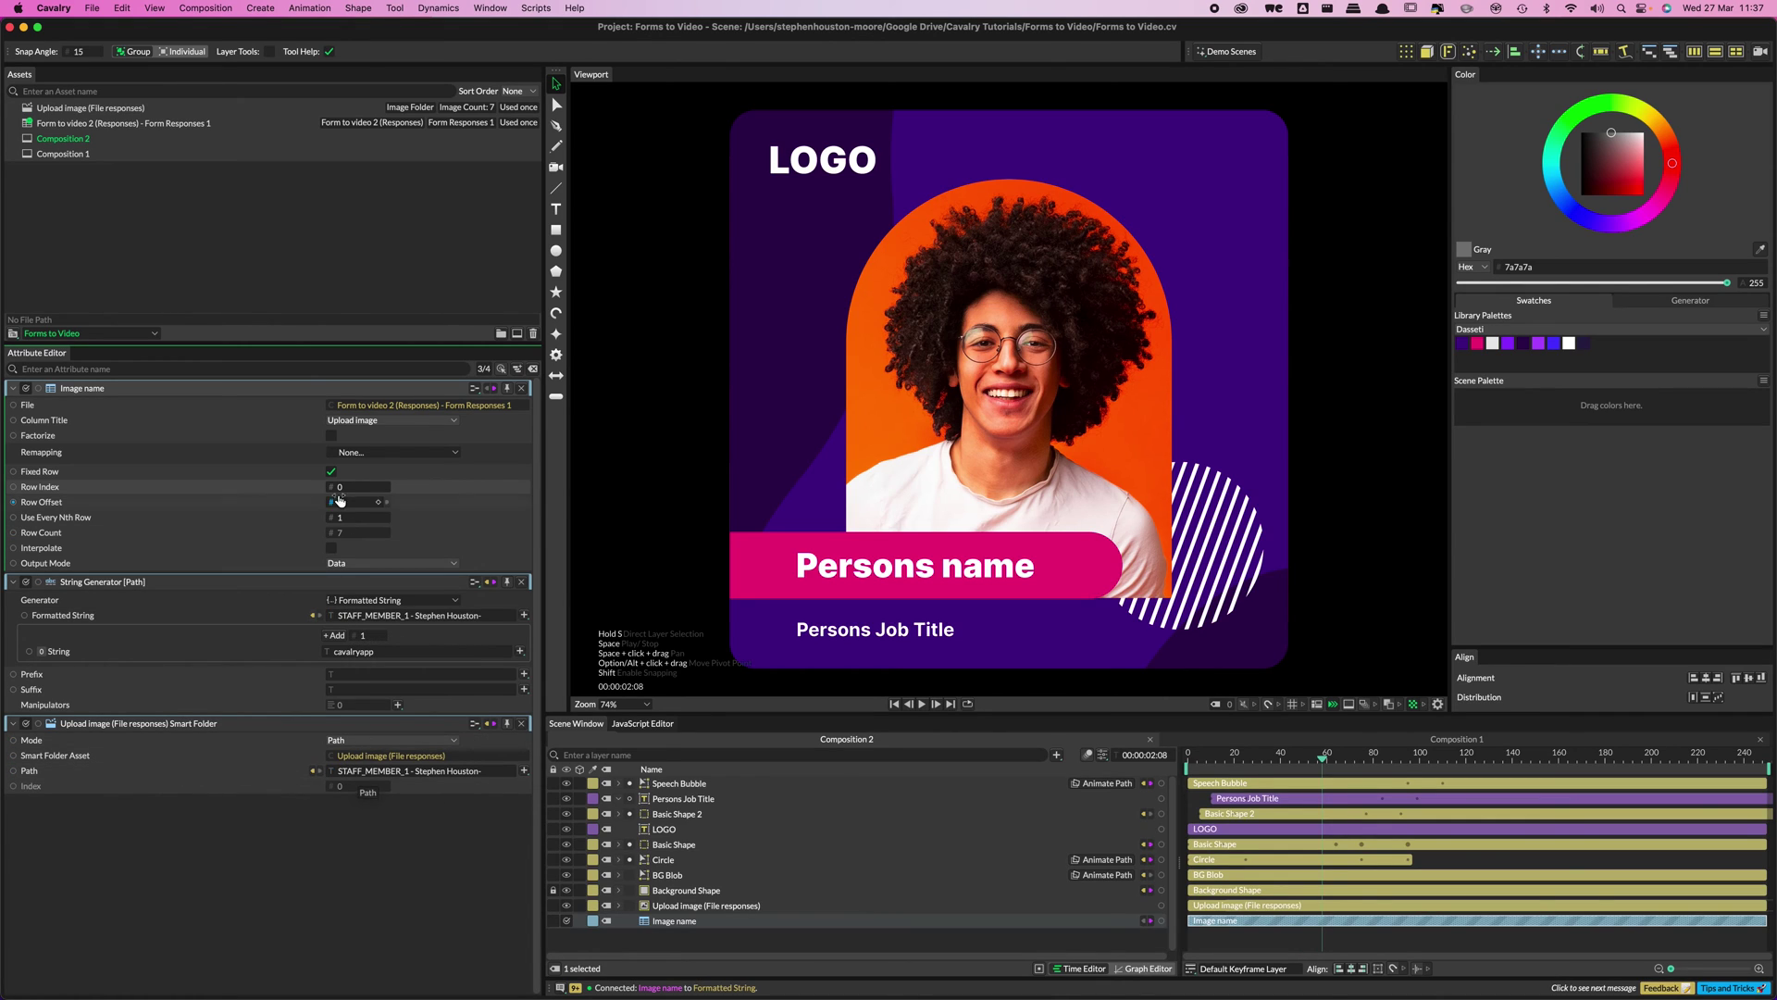
- Step the Image name layer's Row Index up through 1 and 2 to 3
drag(340, 487, 347, 487)
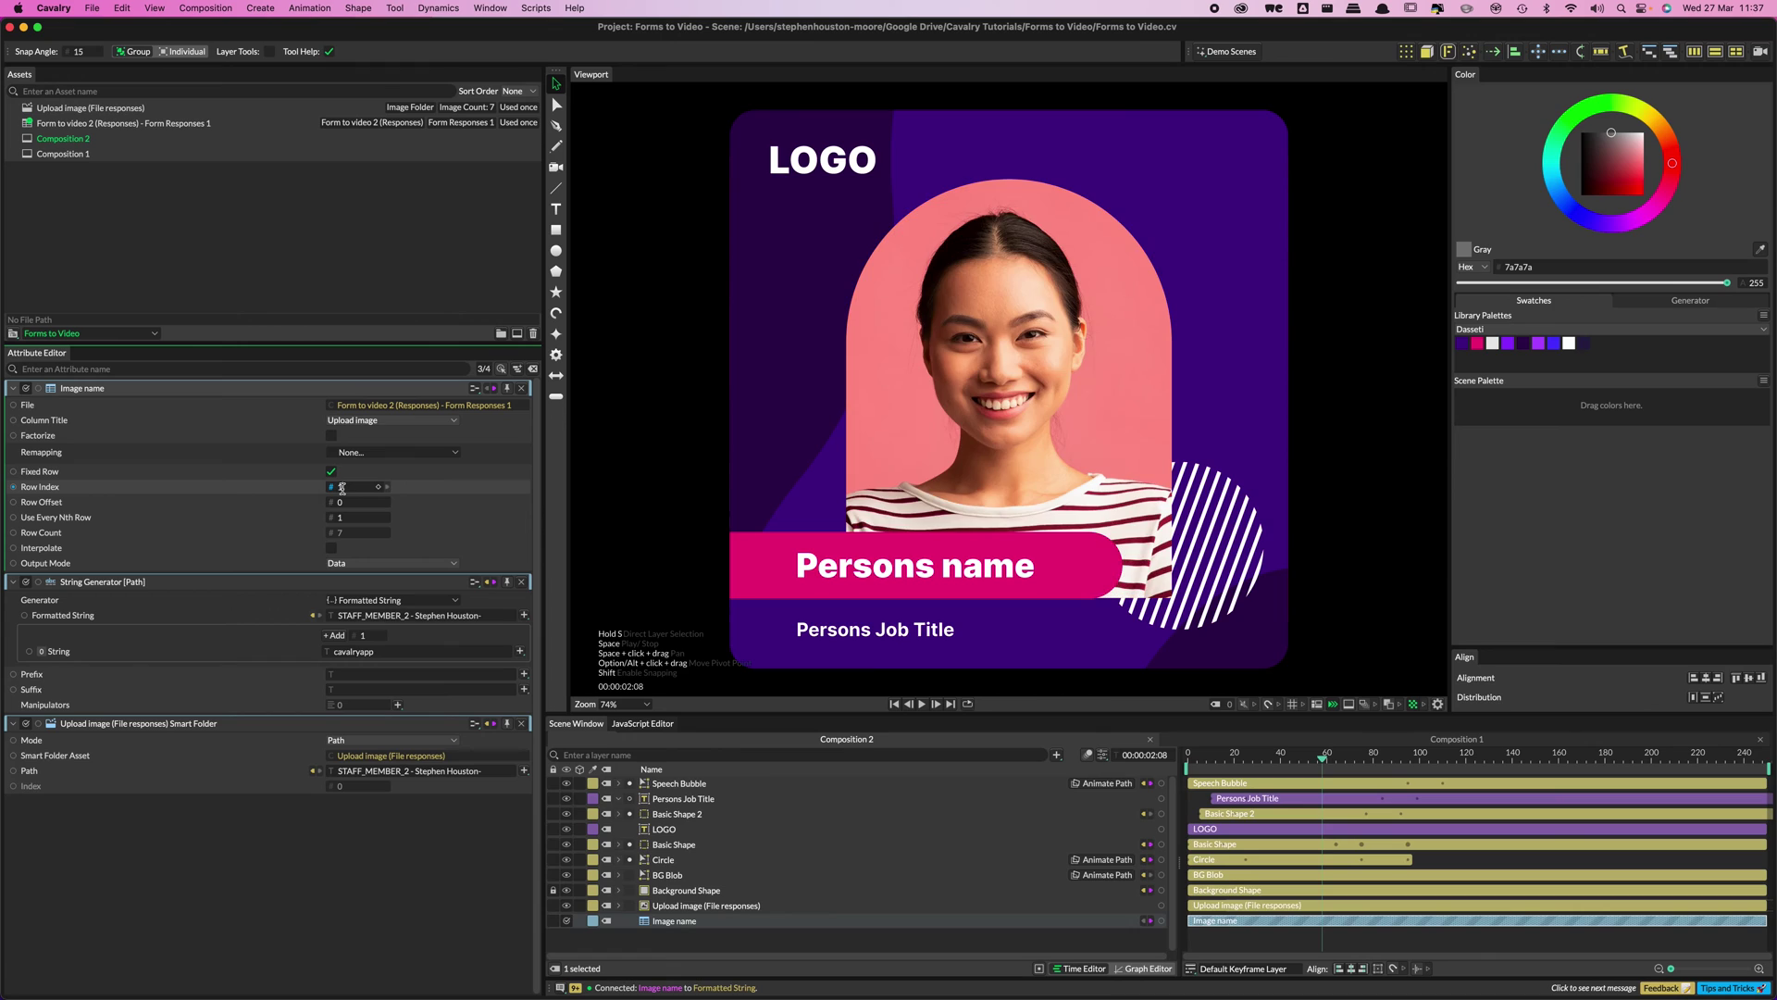
key(Up)
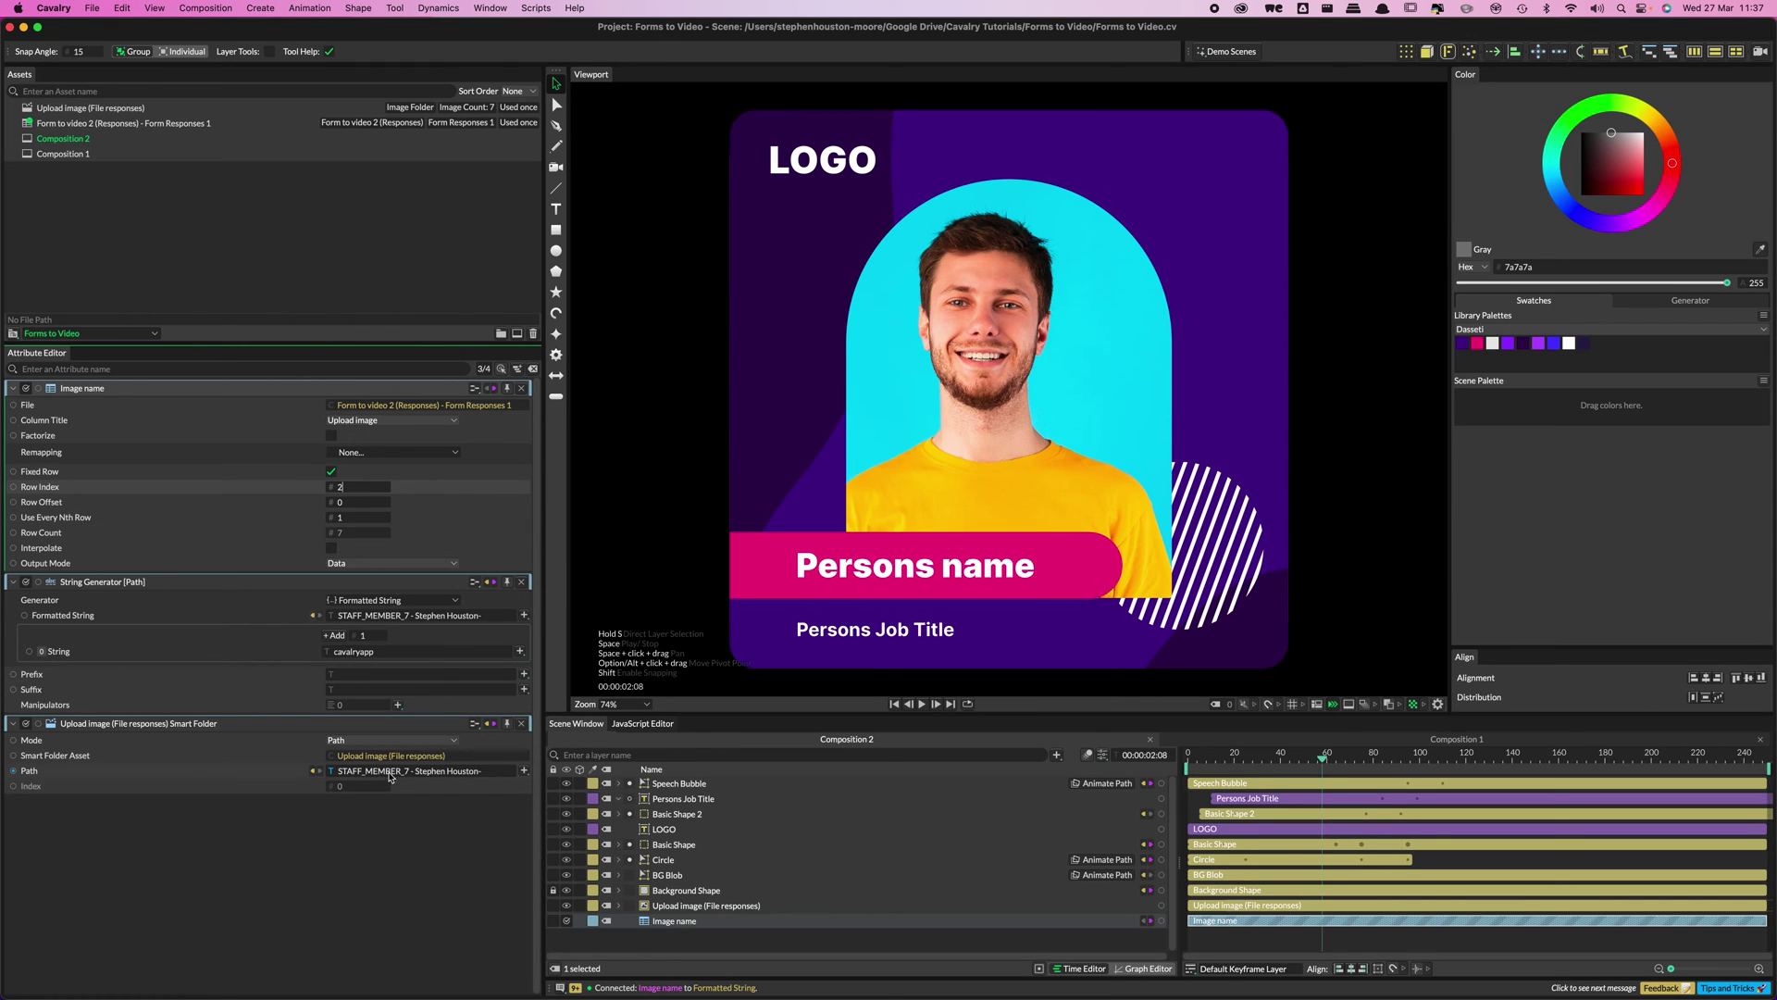
key(Up)
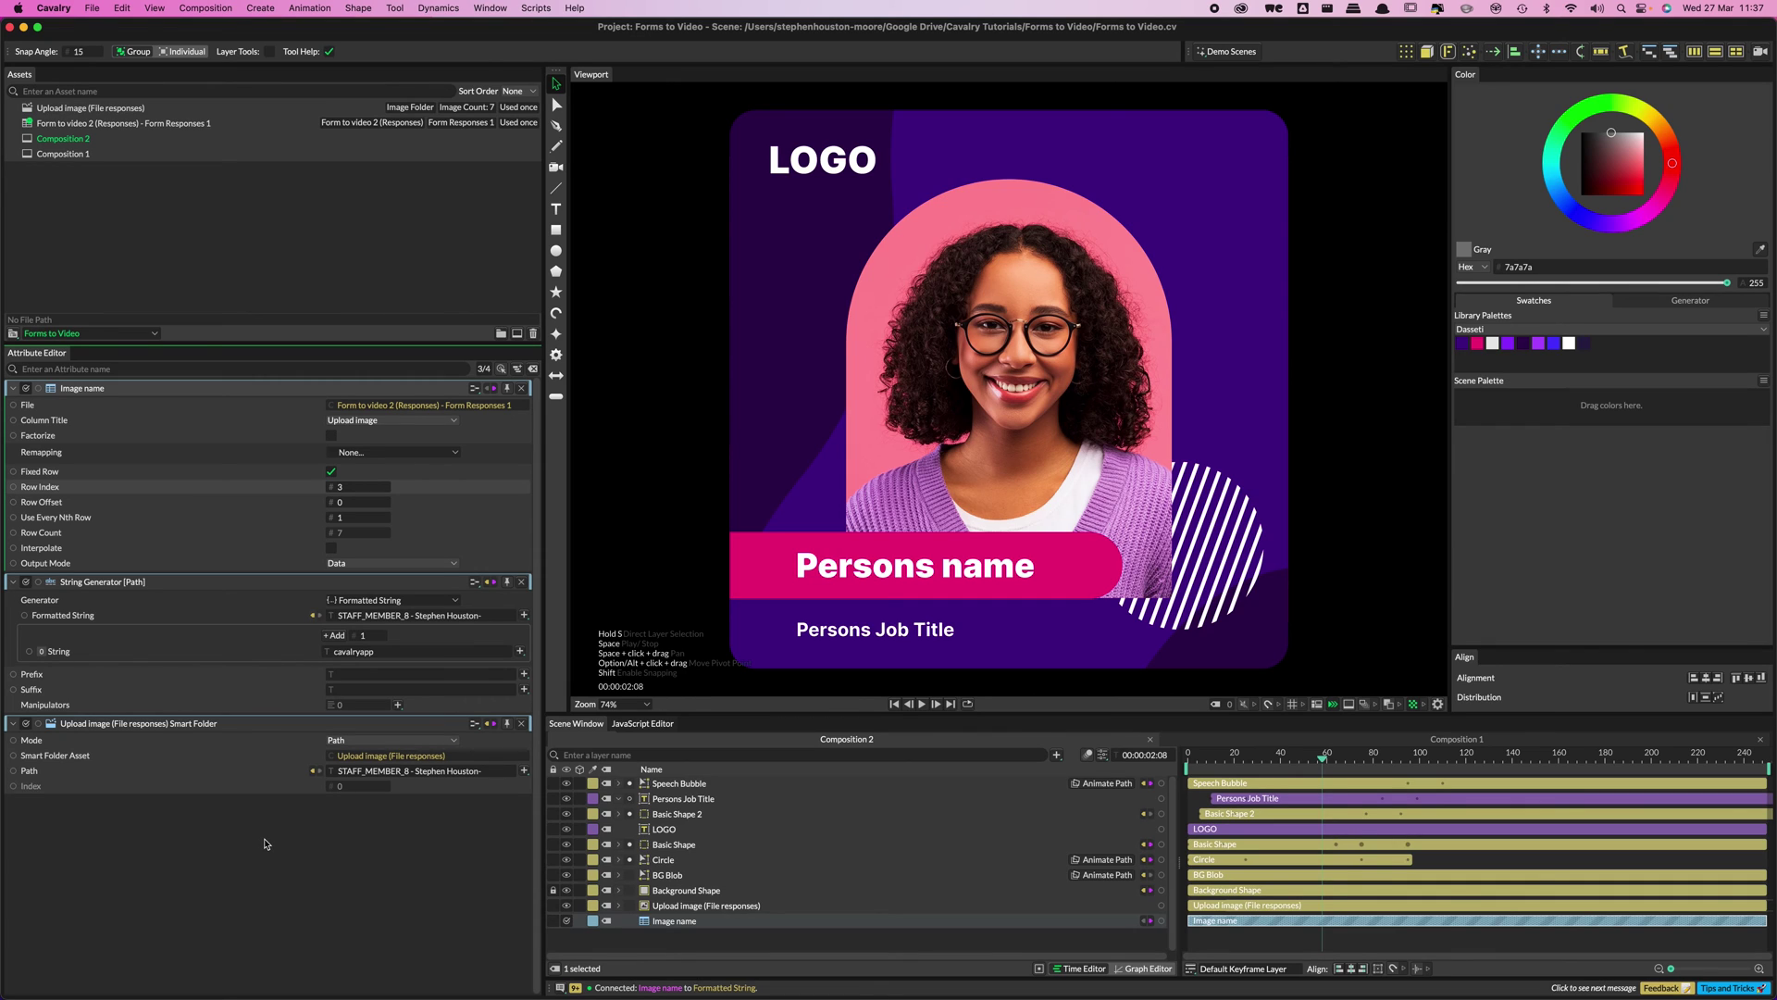
- Set the Image name layer's Row Index back to 0
double_click(350, 487)
text(0)
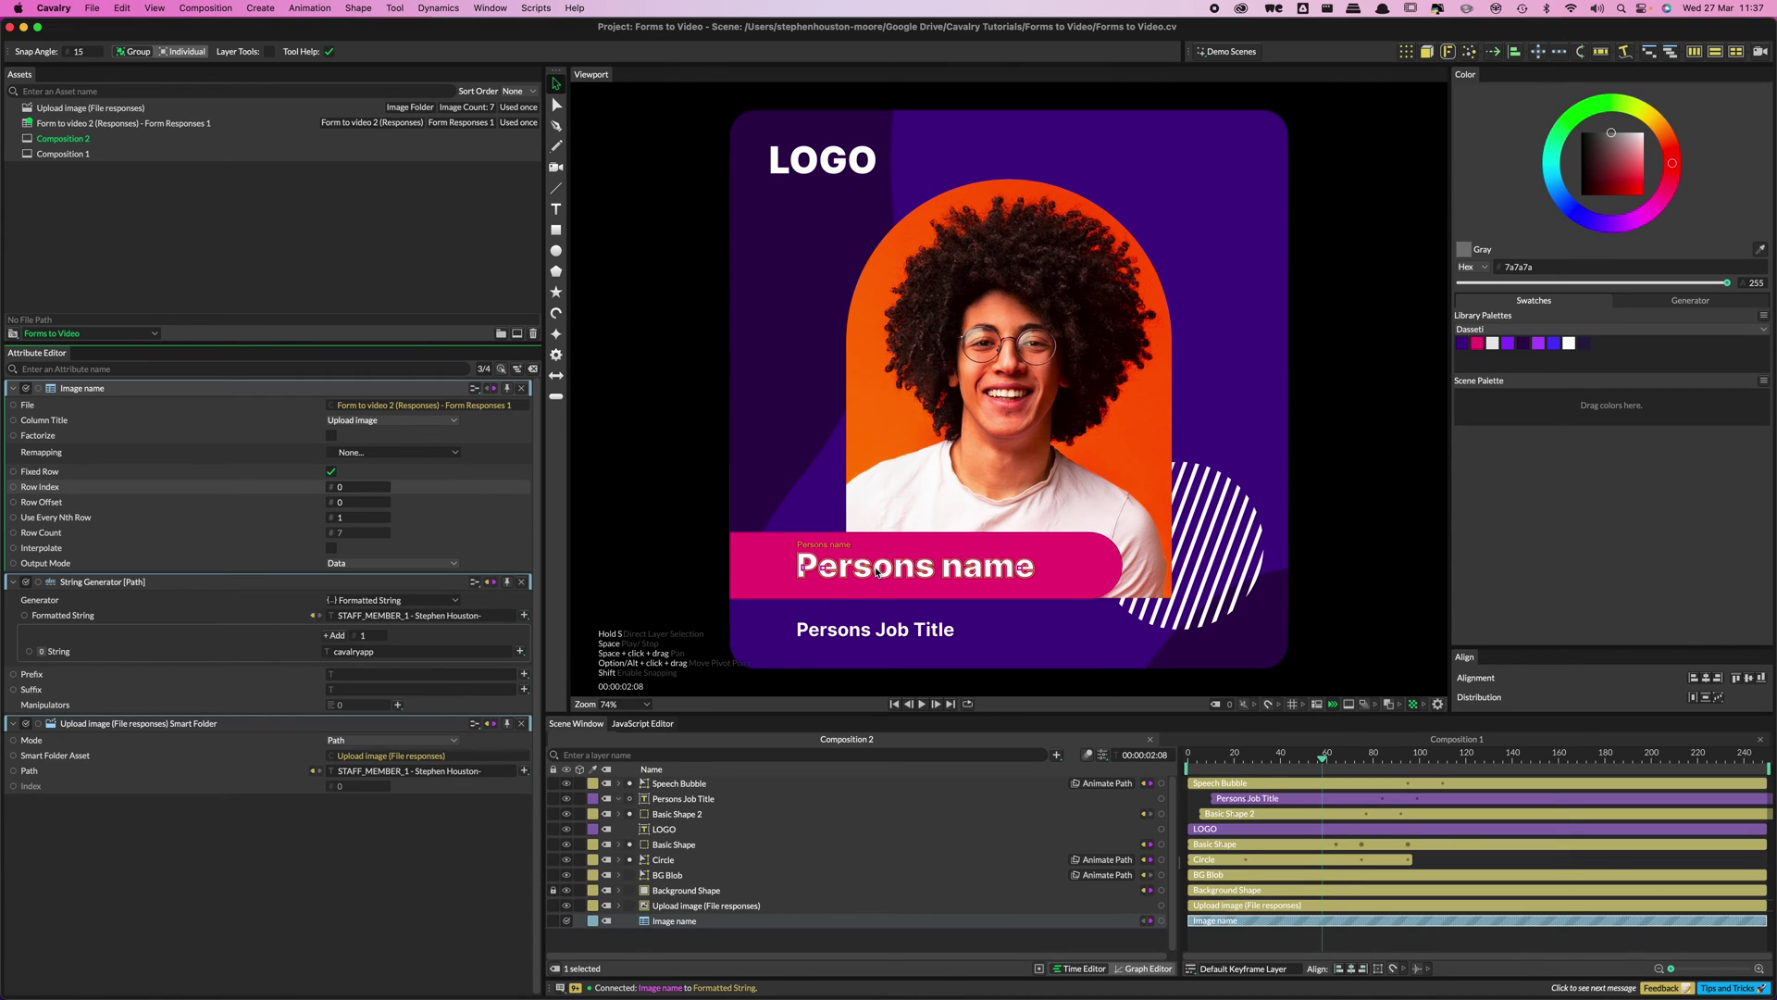
- Add the Form to video 2 (Responses) sheet asset to Composition 2 as a layer and rename it Person name
click(89, 111)
drag(74, 125, 706, 945)
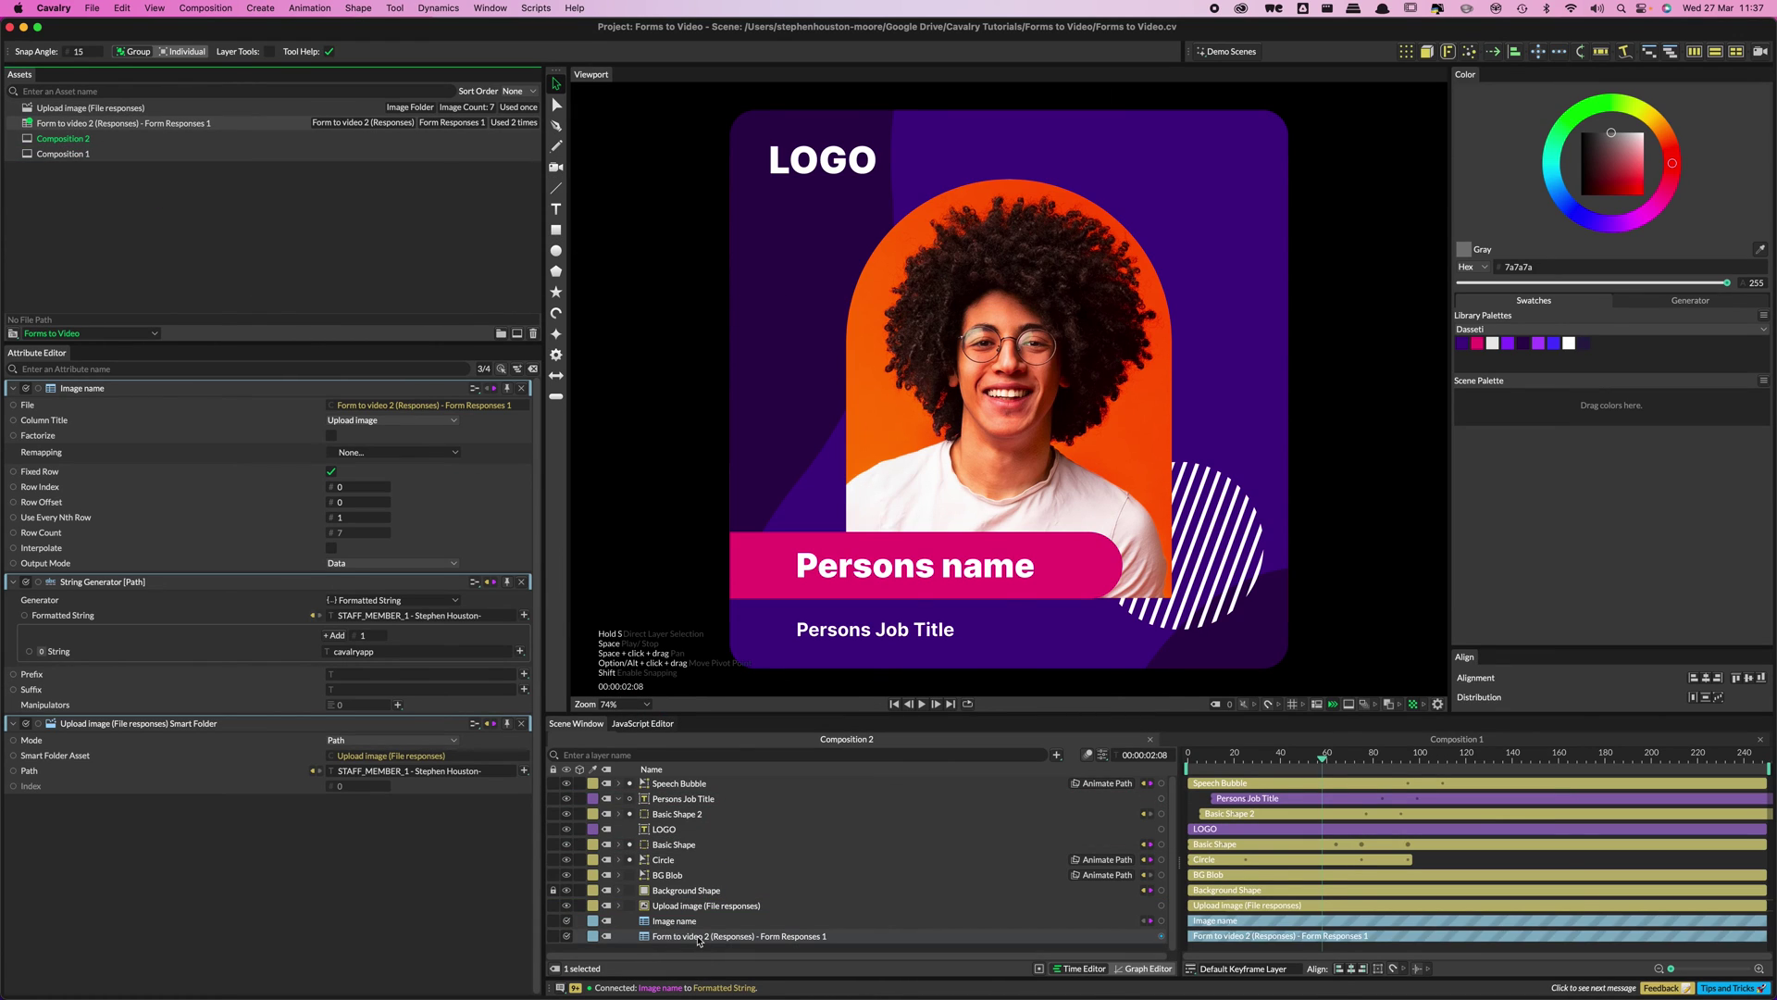
double_click(698, 937)
text(Person name)
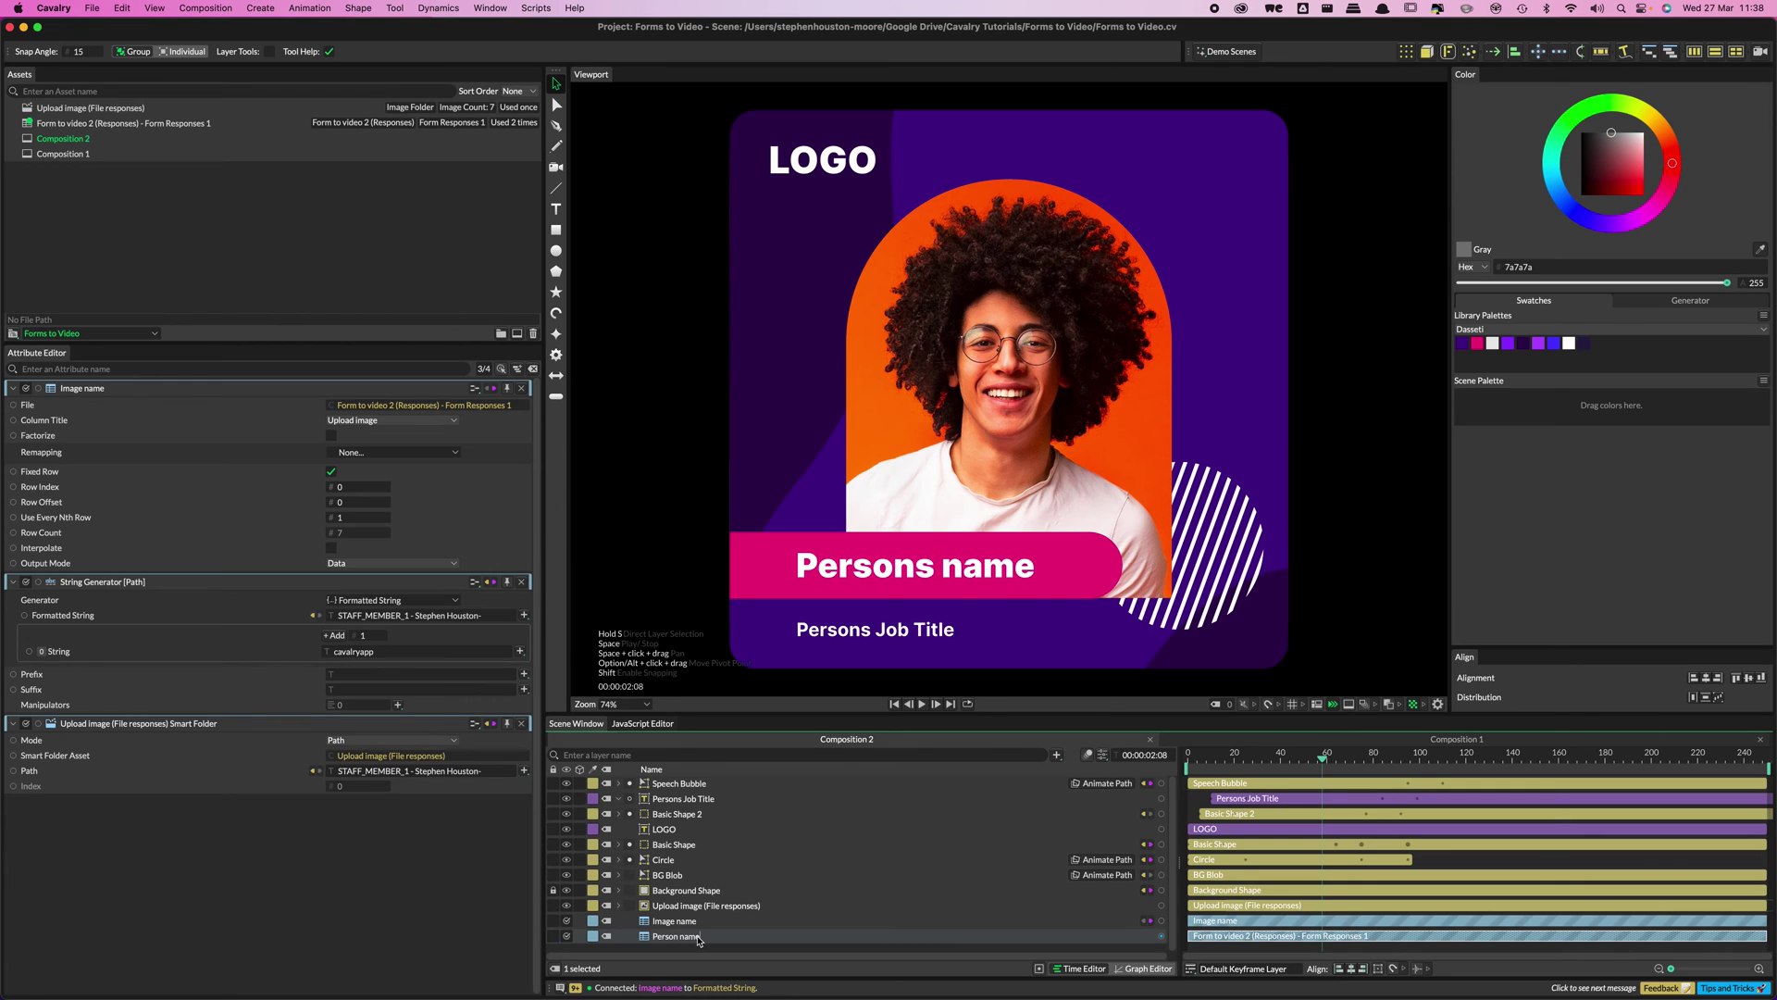
- Set the Person name sheet layer's Column Title to "What is the persons name"
click(698, 937)
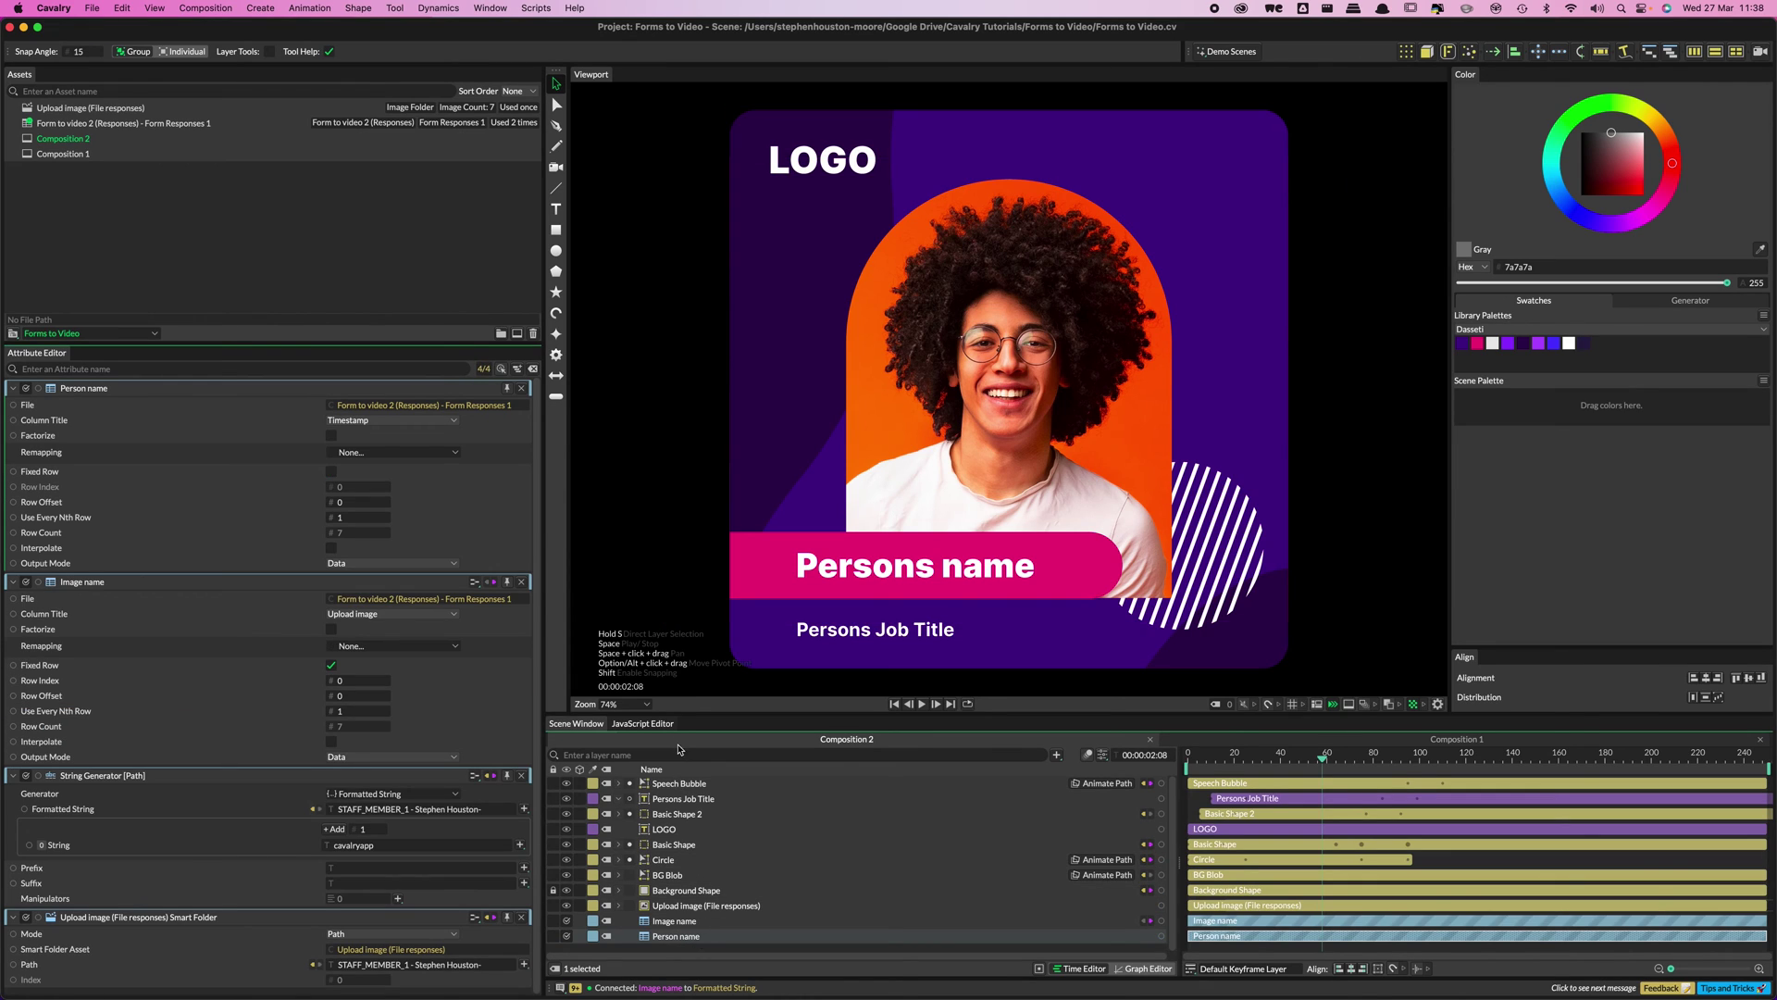
click(389, 421)
click(375, 435)
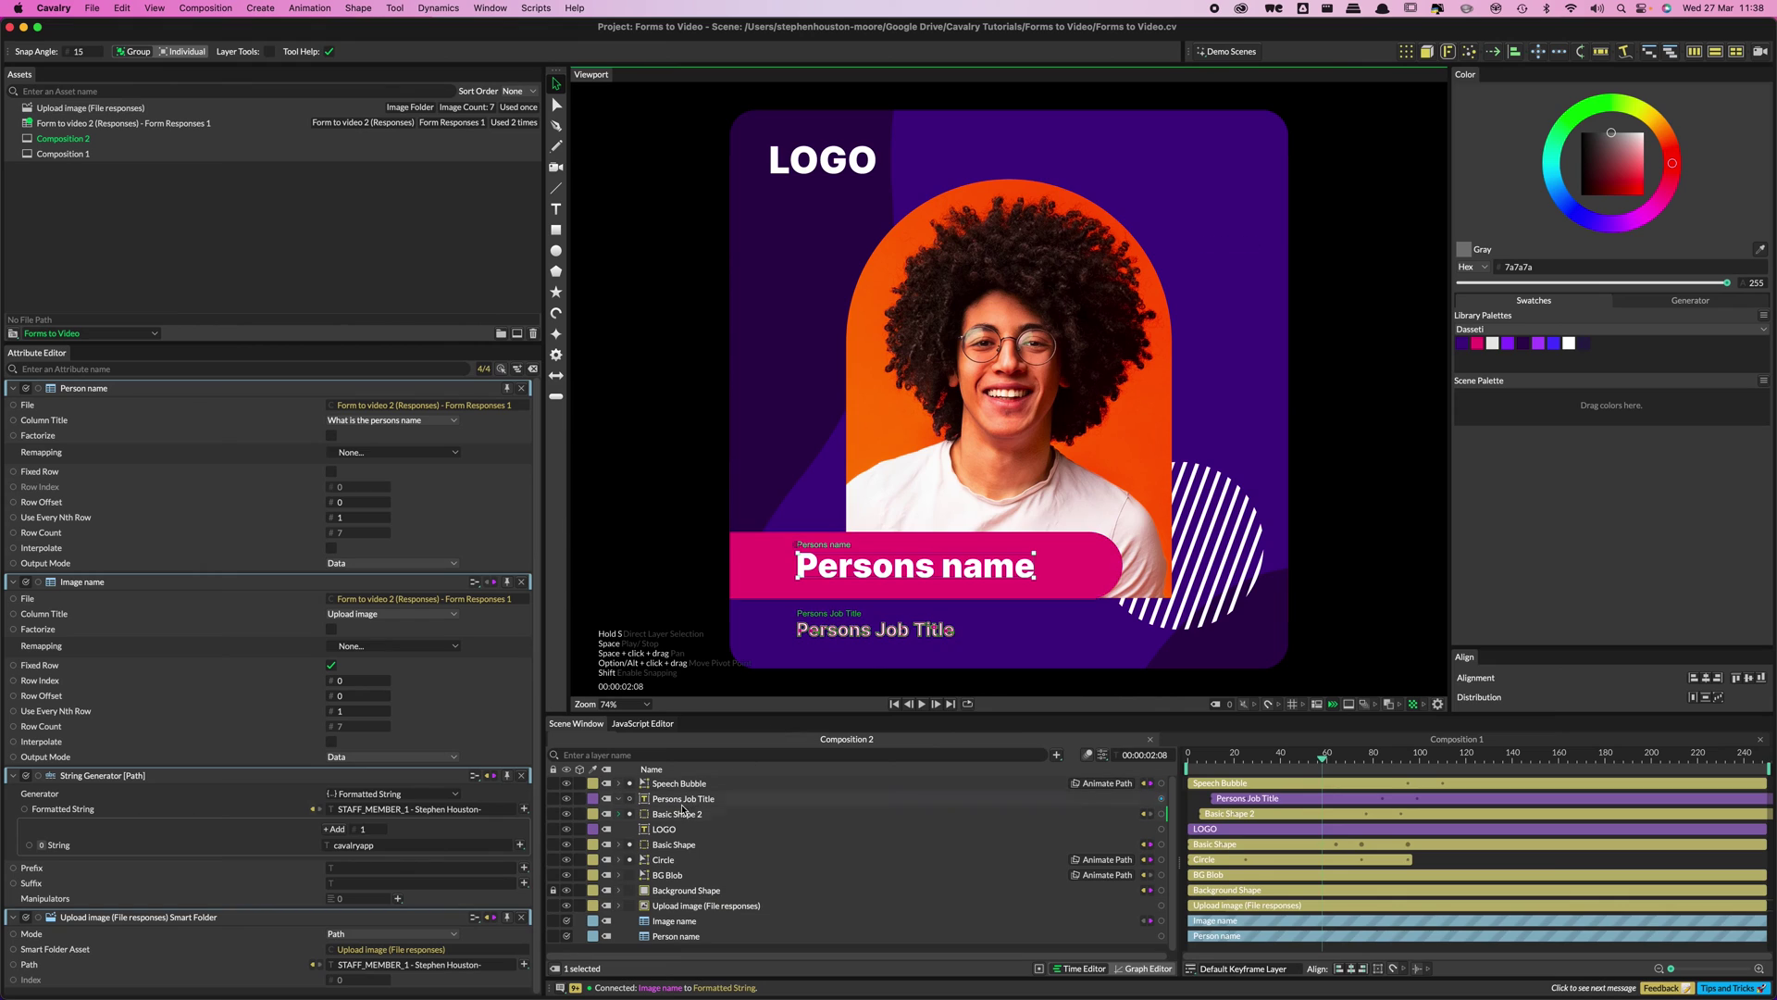
- Connect the Person name sheet layer to the String of the Persons name text under Basic Shape 2, and enable Fixed Row on the sheet layer
click(619, 813)
click(686, 844)
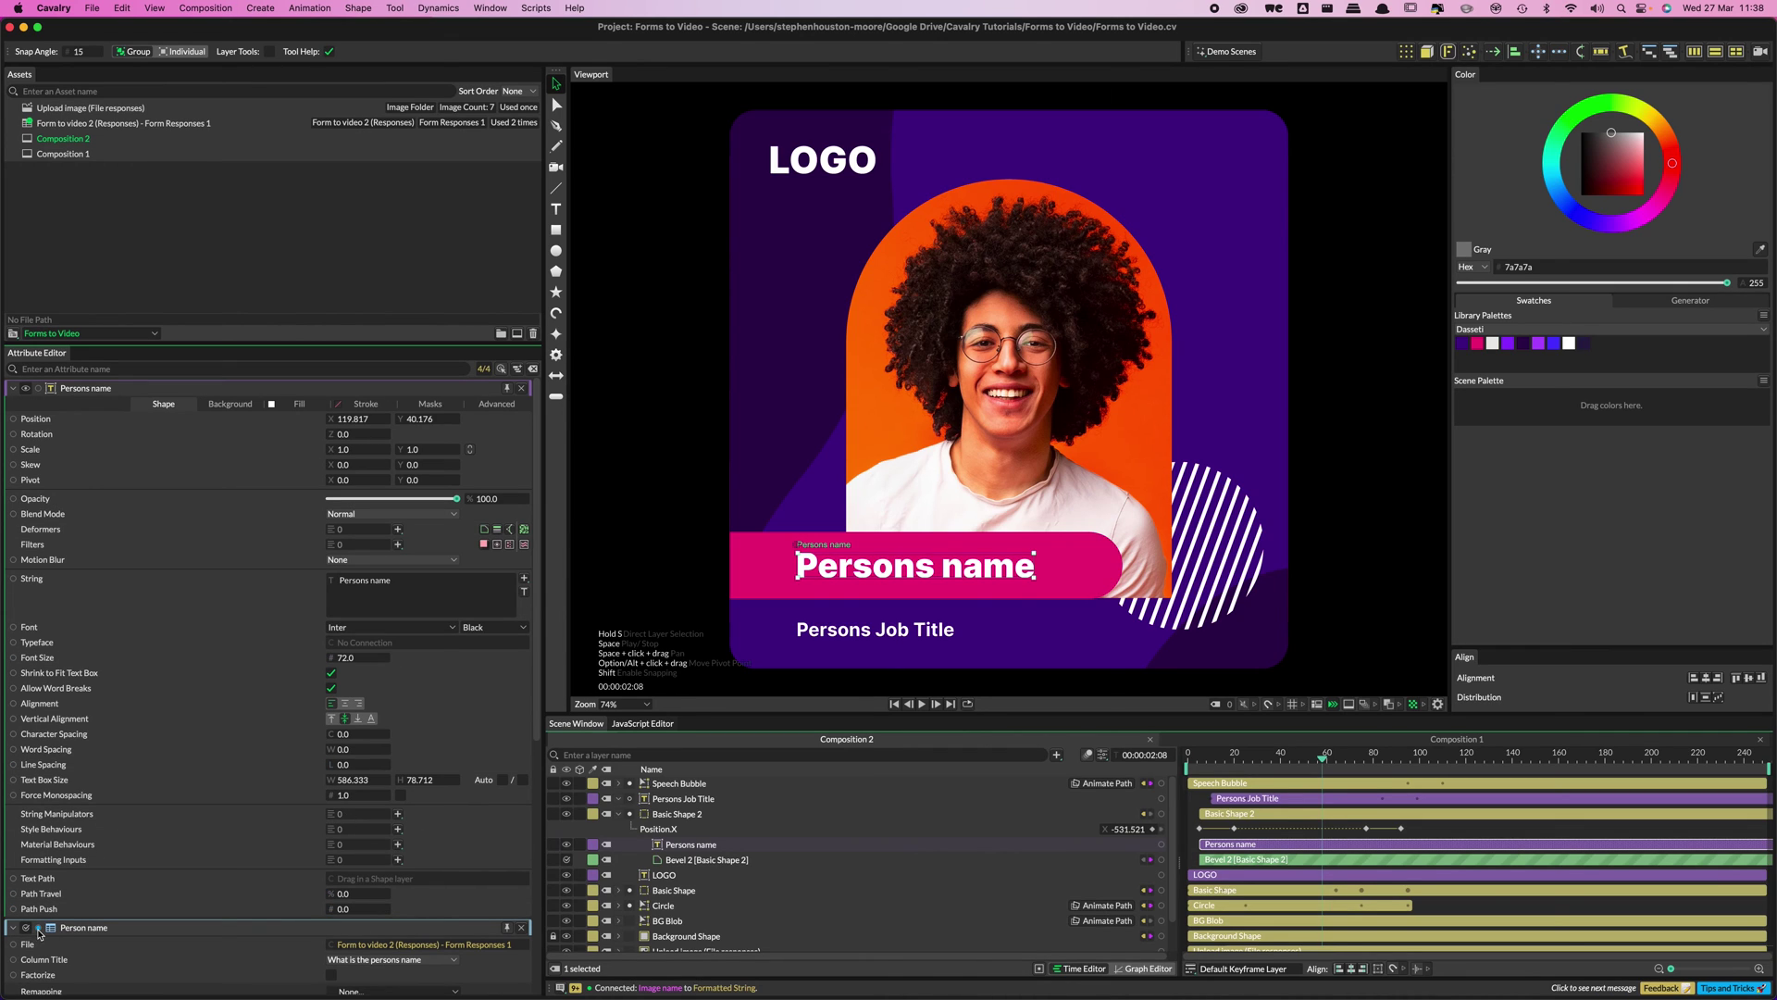
drag(39, 931, 41, 582)
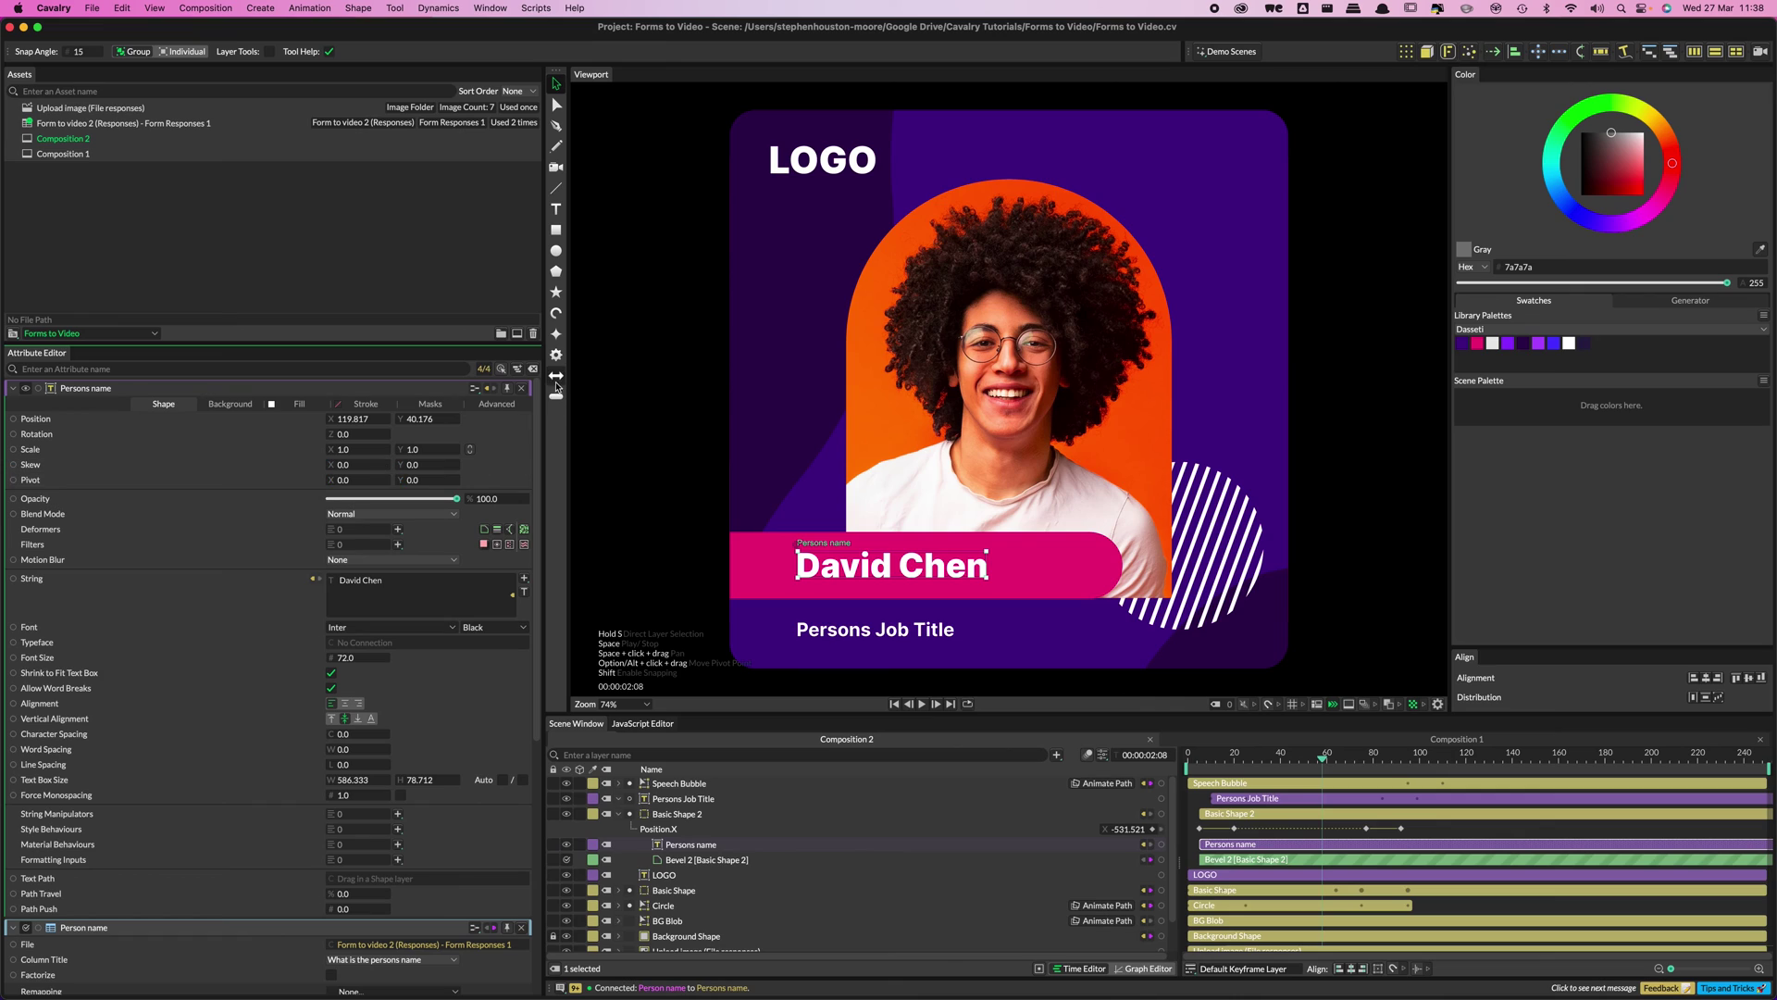
click(522, 387)
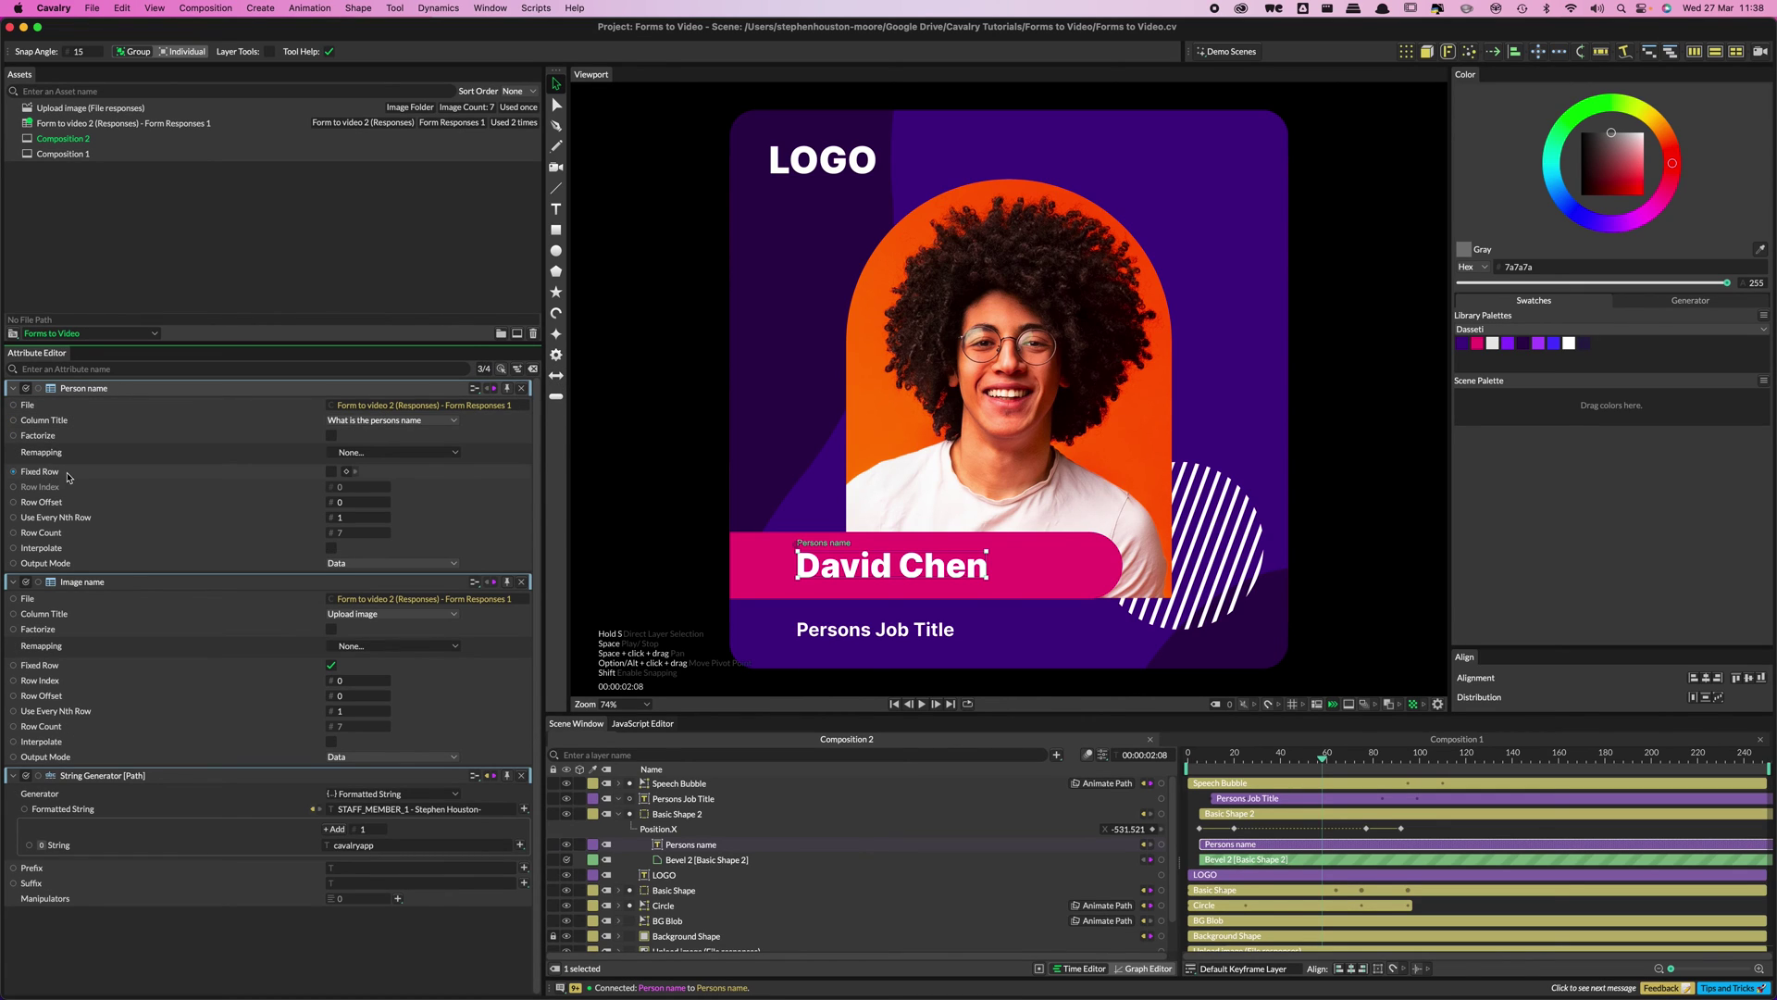
click(334, 474)
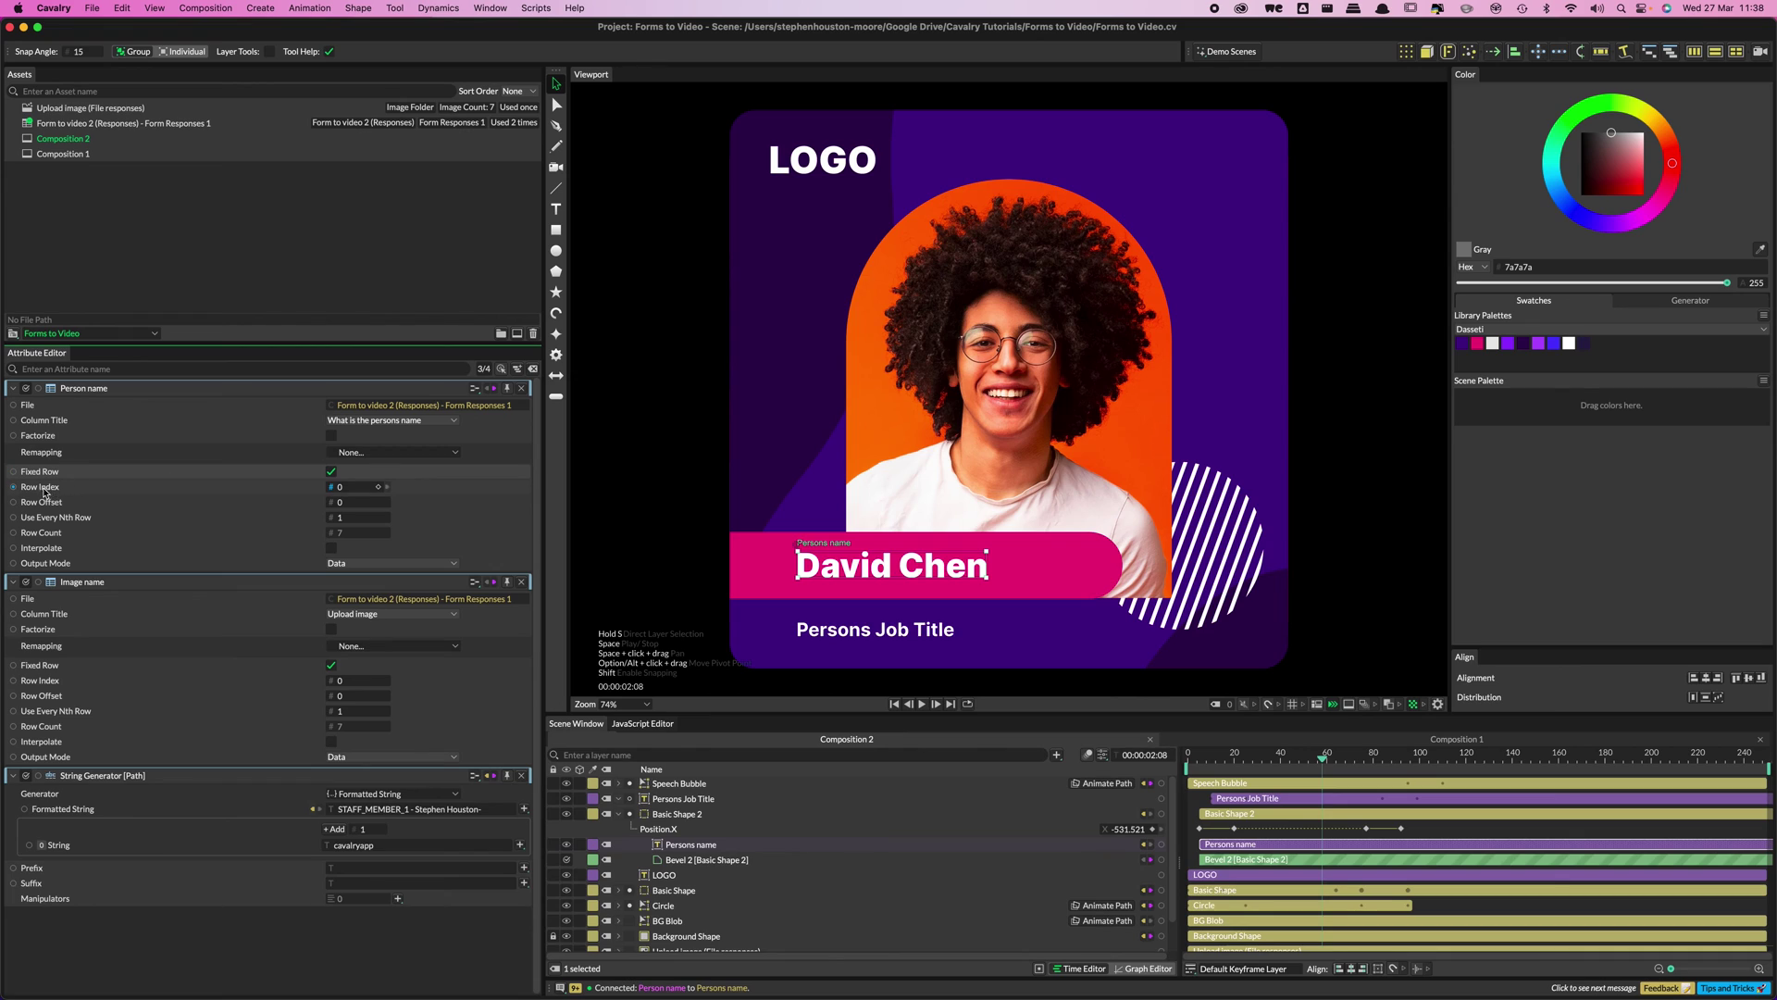
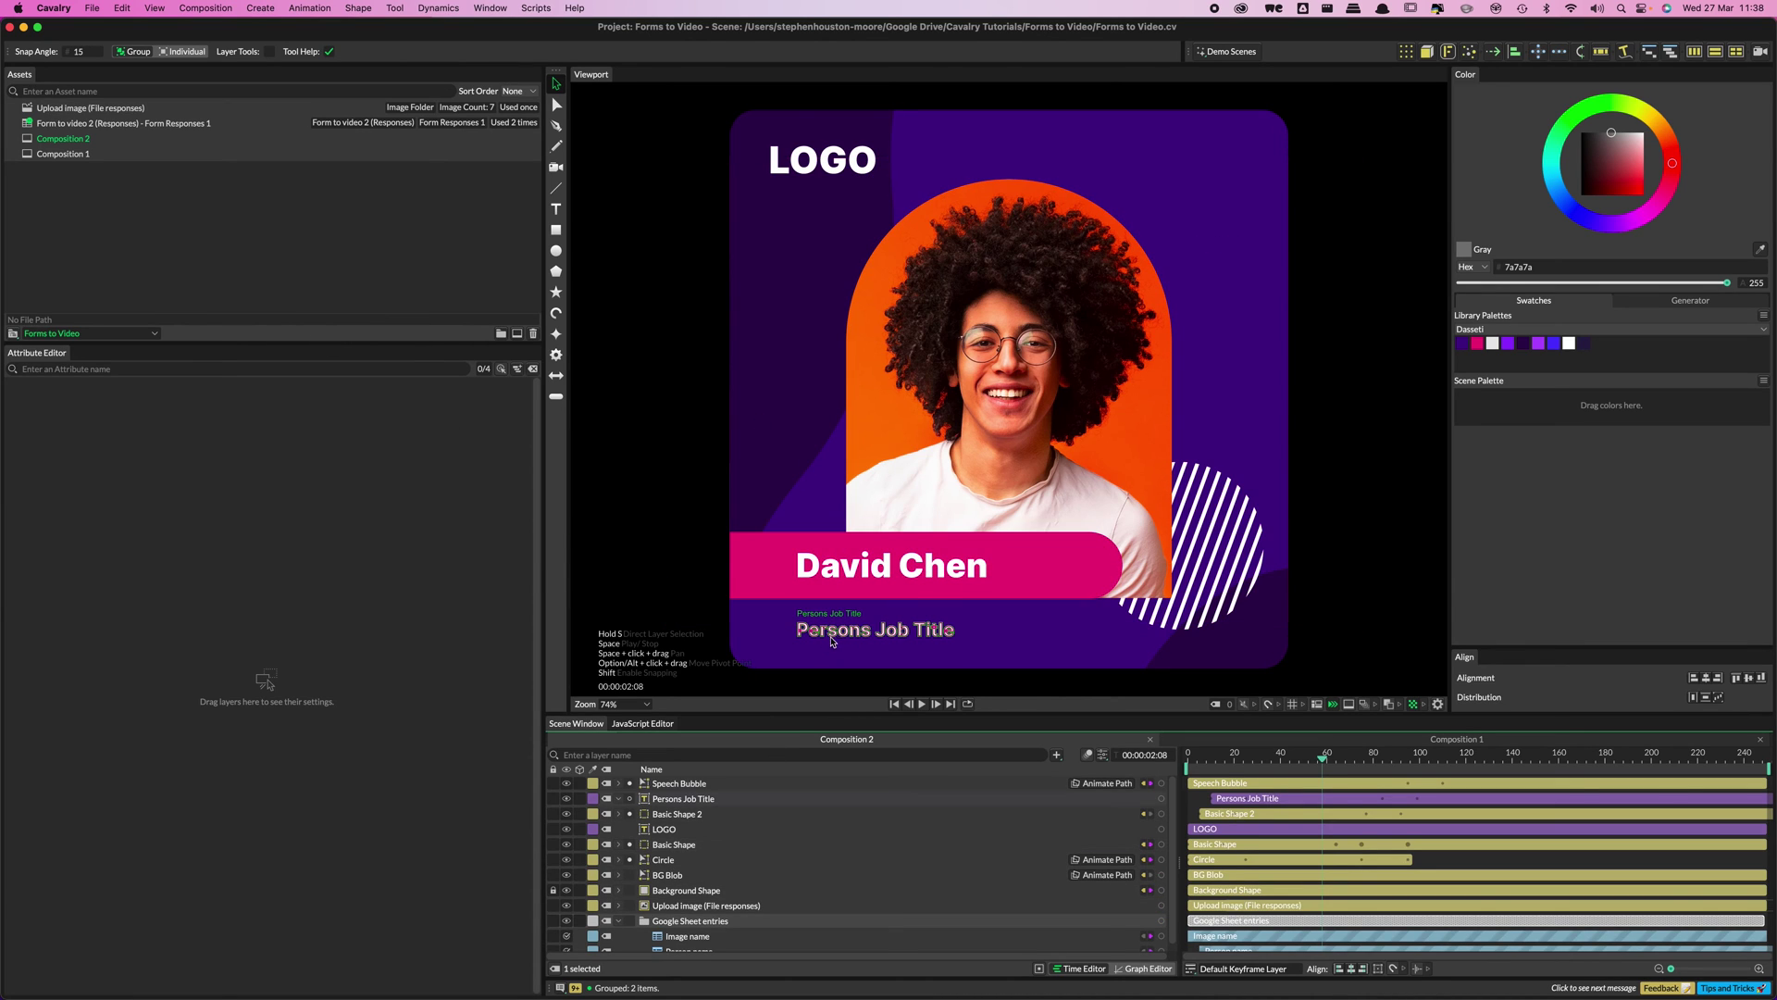
- Add the response sheet asset to the Google Sheet entries group as another layer and rename it Job title
click(1400, 758)
click(1278, 758)
drag(123, 123, 674, 923)
scroll(675, 923, down, 1)
click(685, 920)
text(J)
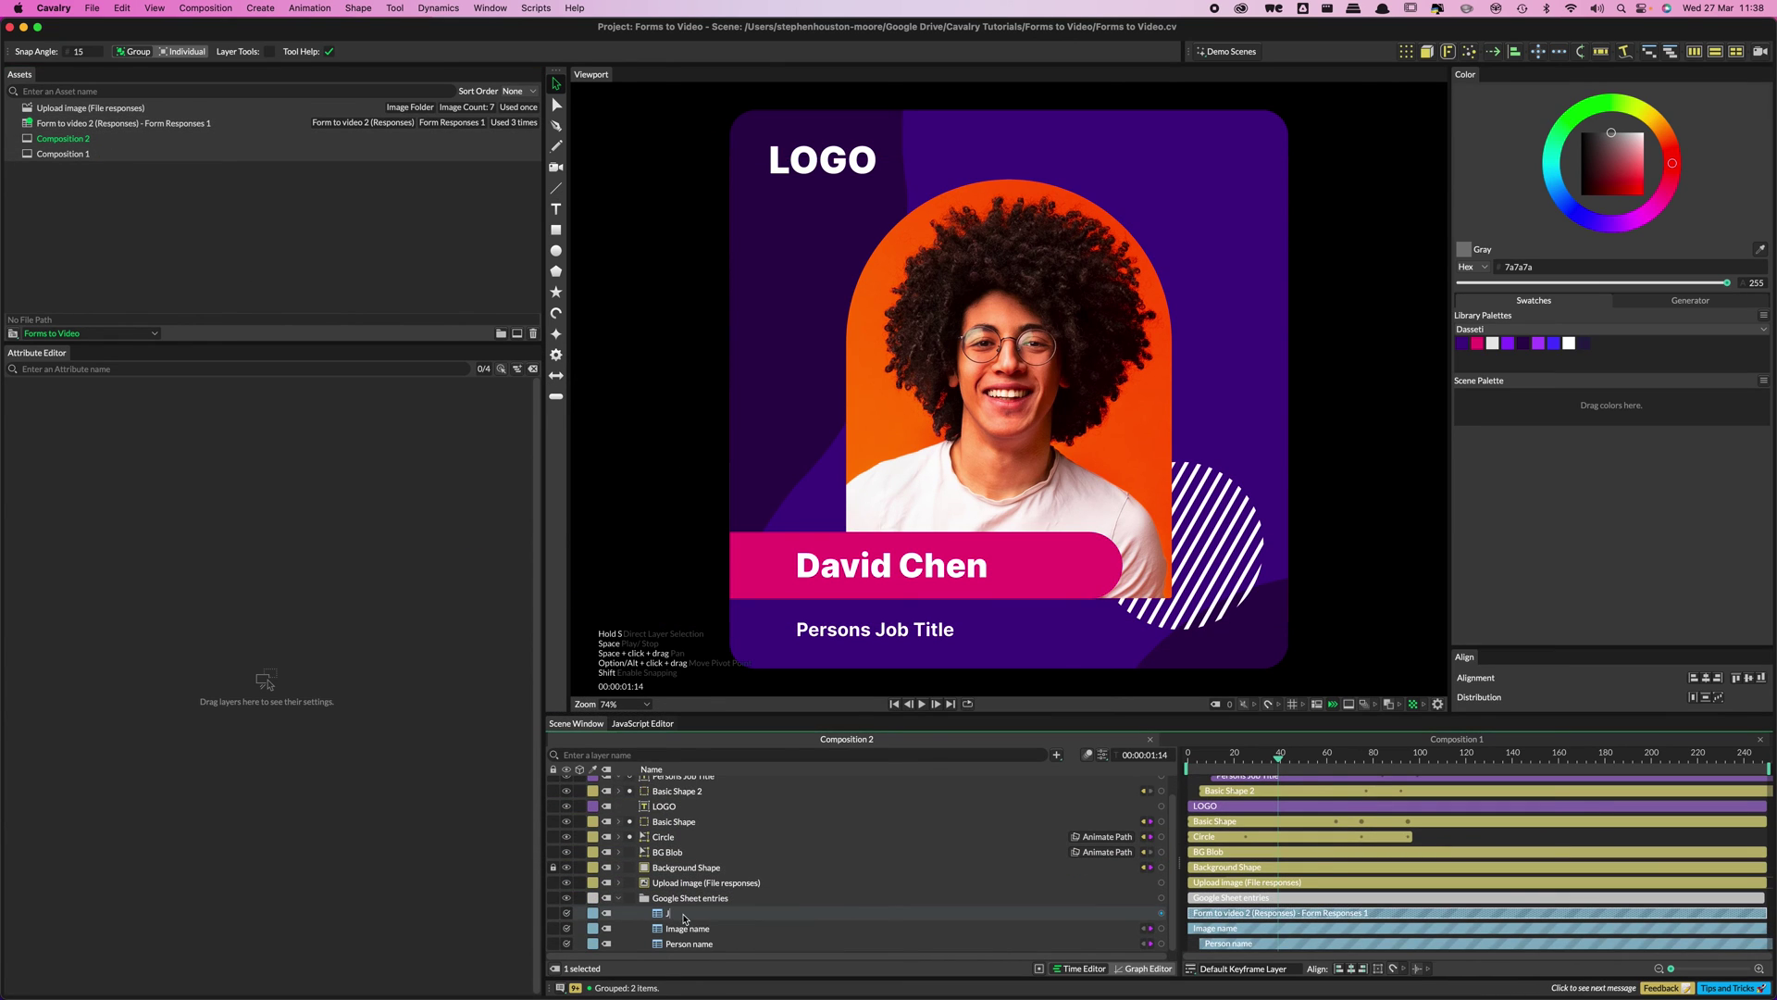
text(ob title)
key(Return)
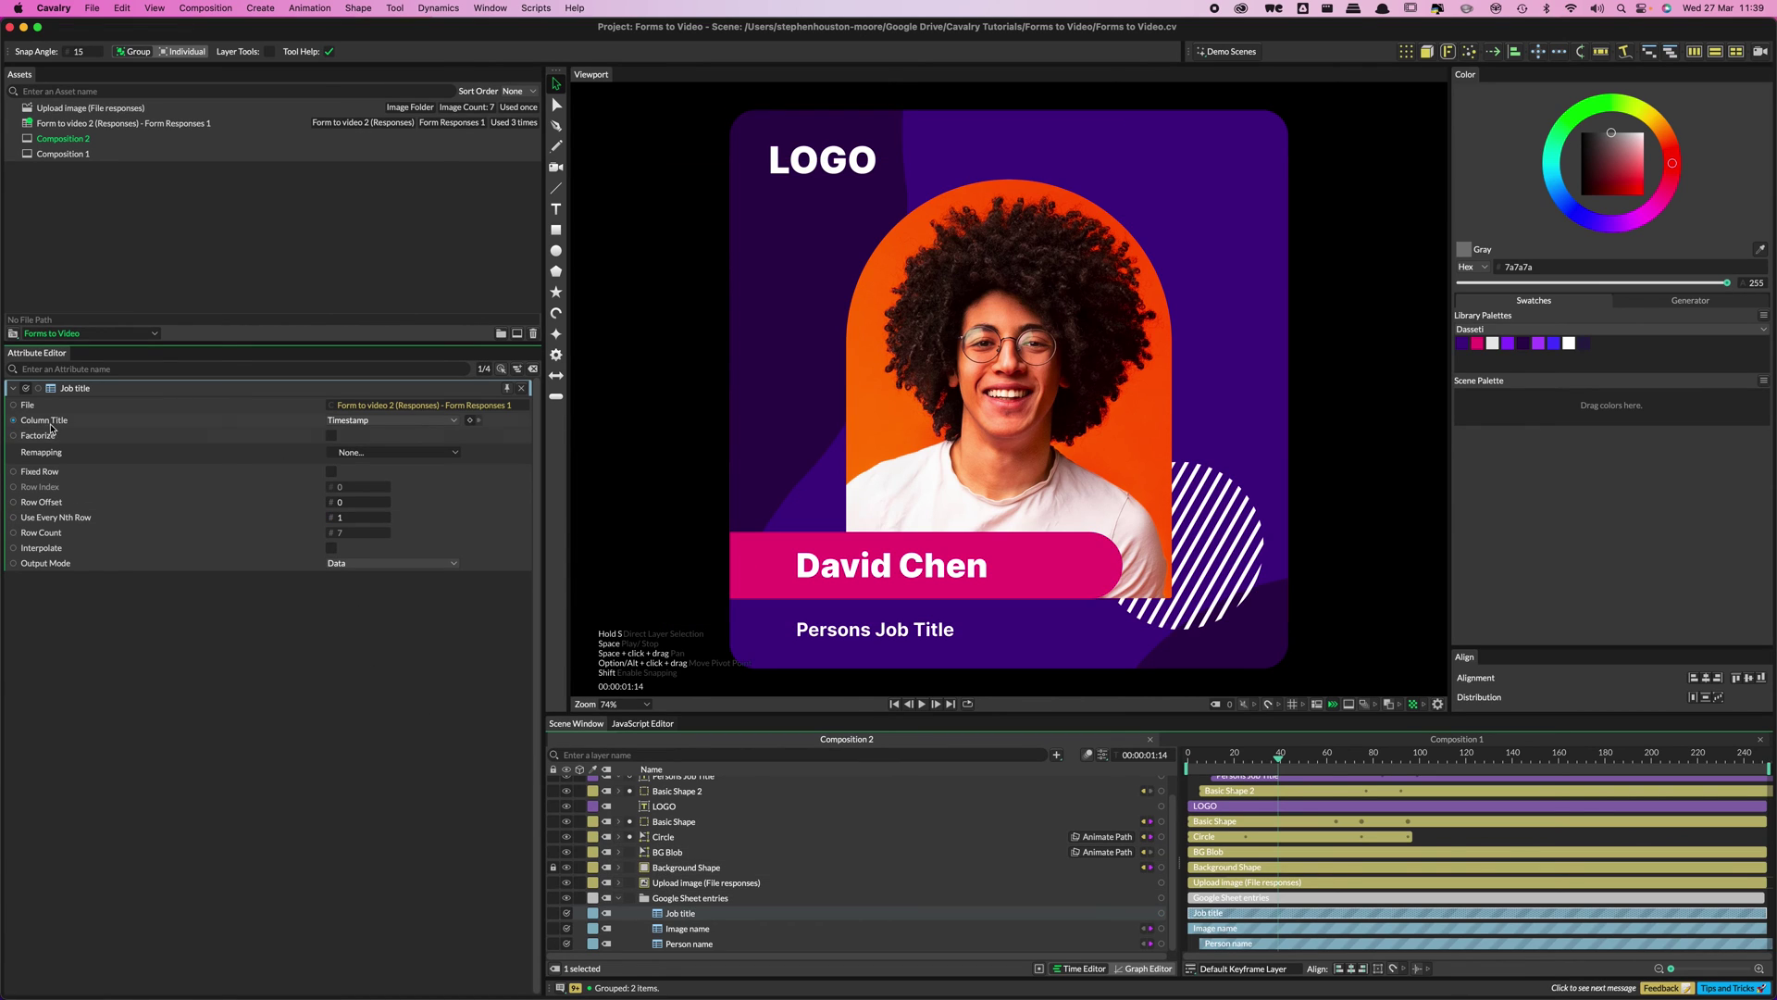
- Set the Job title layer's Column Title to "What is their job title" and connect it to the Persons Job Title text's String
click(341, 427)
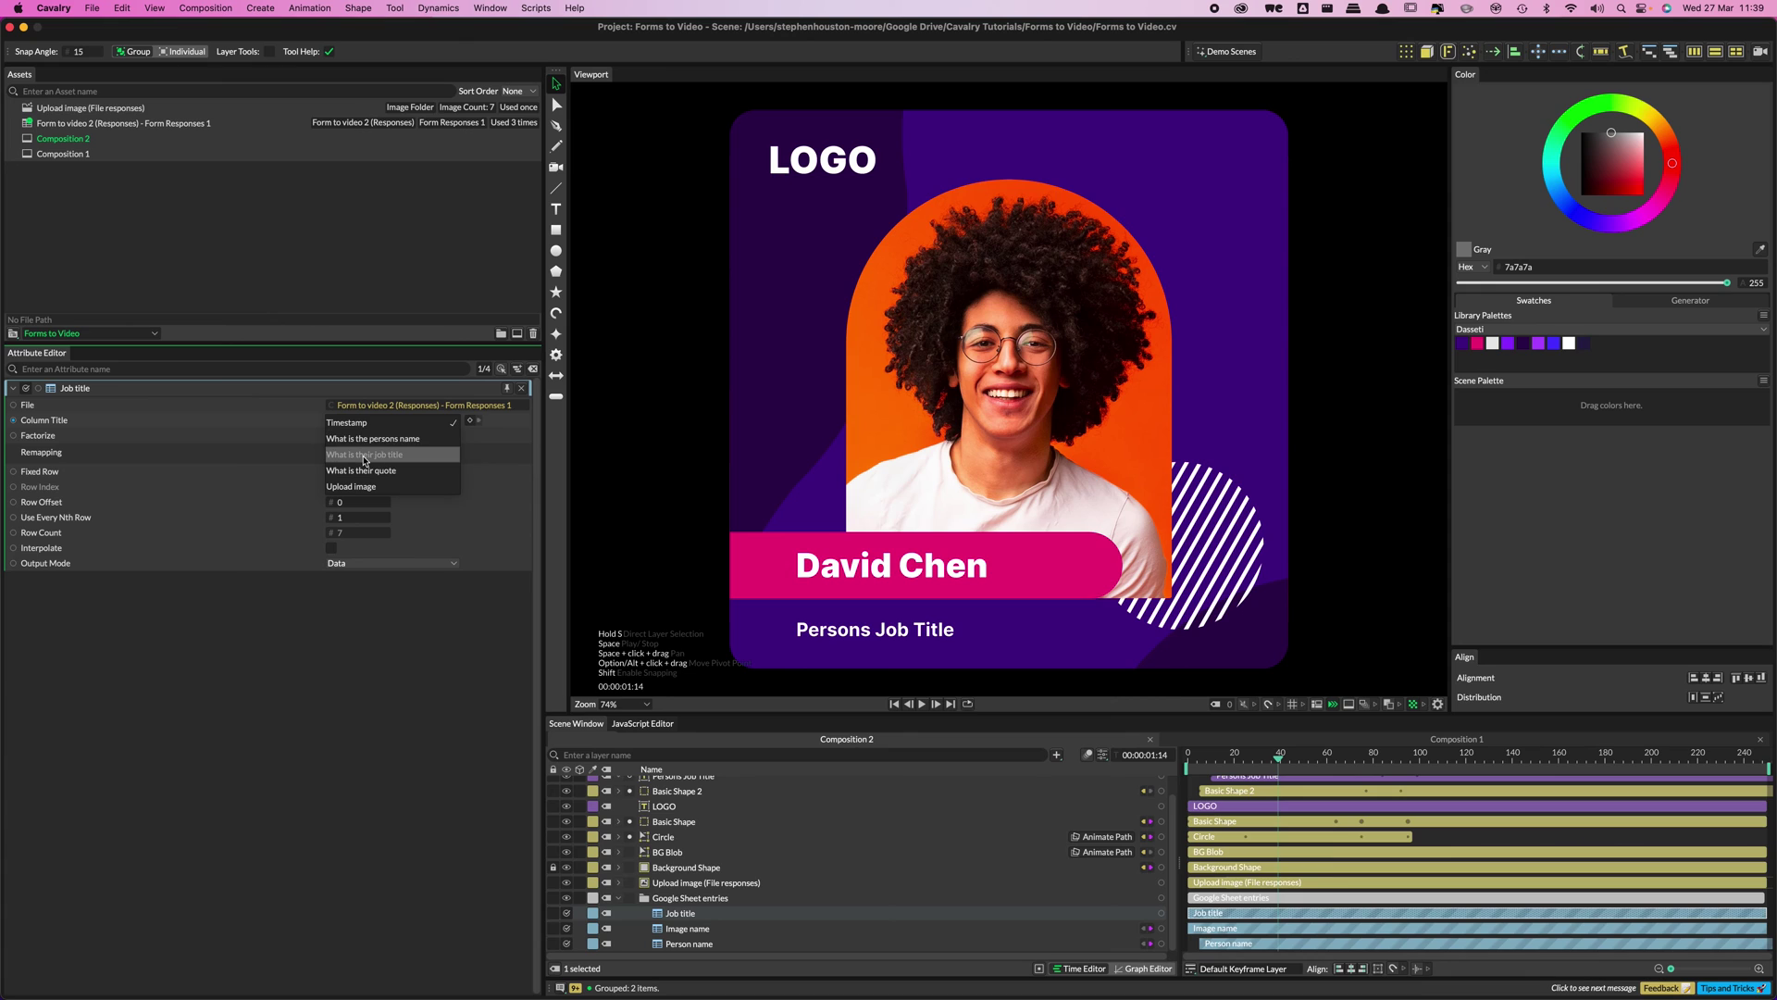
click(367, 463)
scroll(711, 911, up, 1)
click(672, 802)
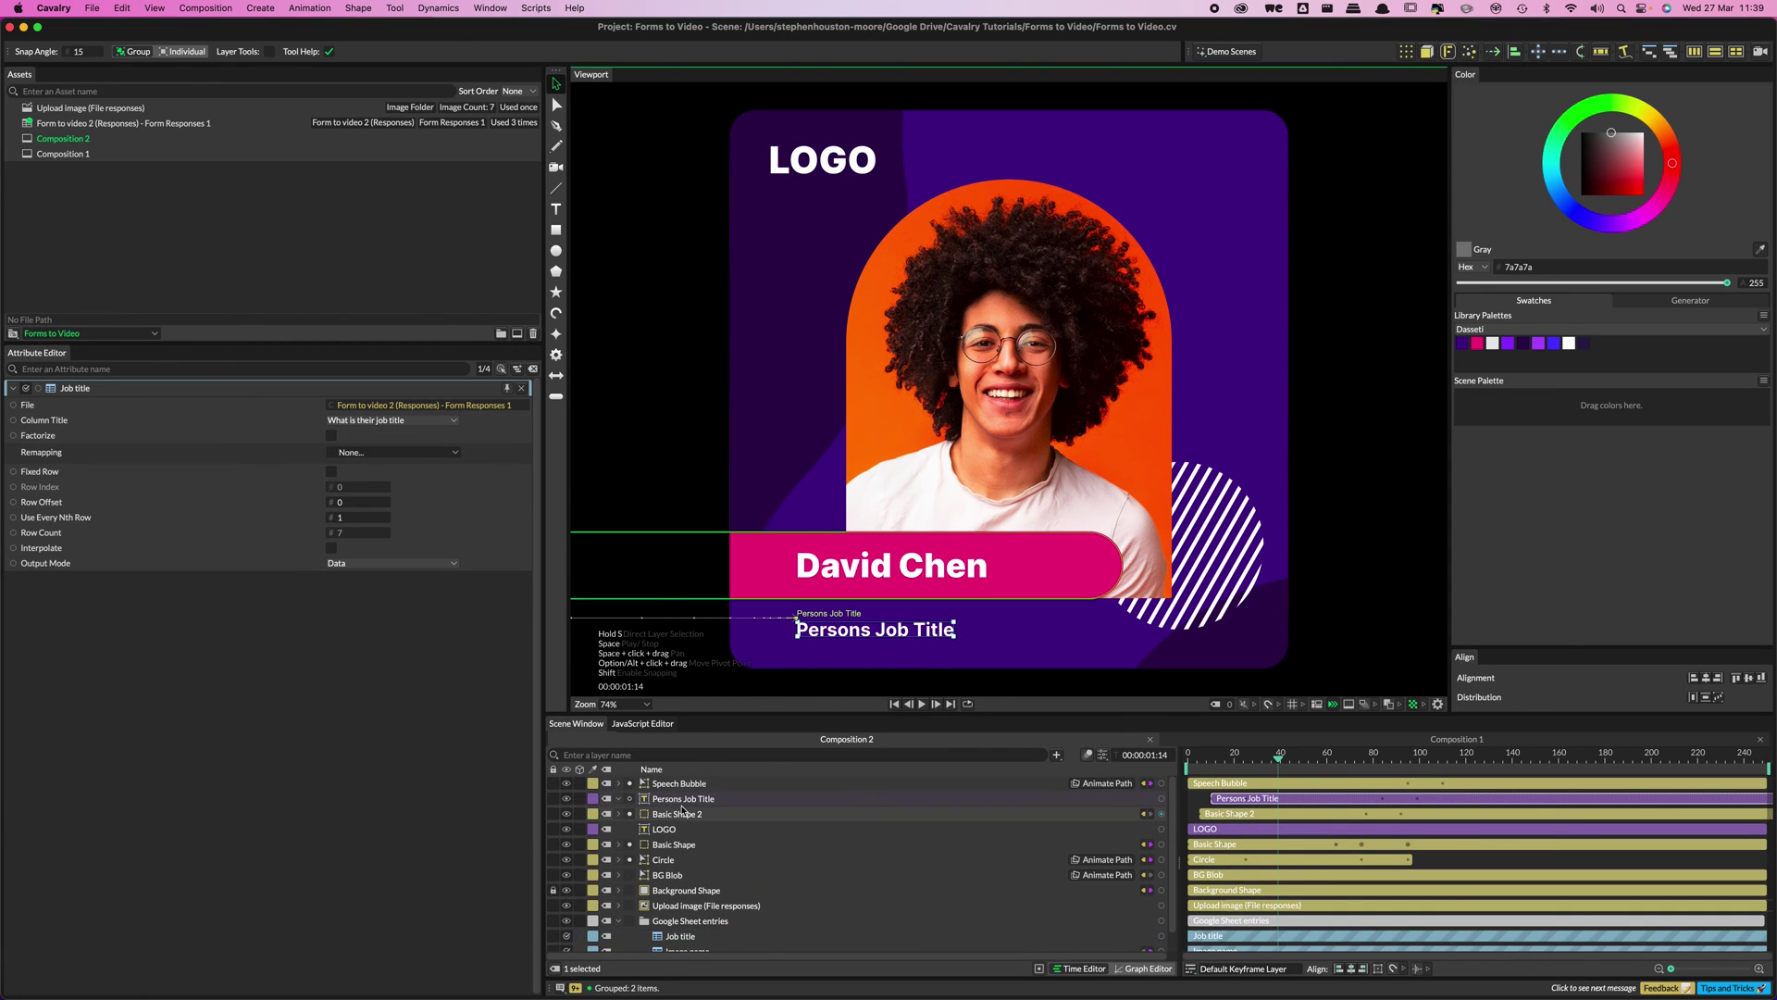
drag(38, 931, 33, 581)
- Enable Fixed Row on the Job title sheet layer and clear the Attribute Editor
scroll(347, 852, down, 3)
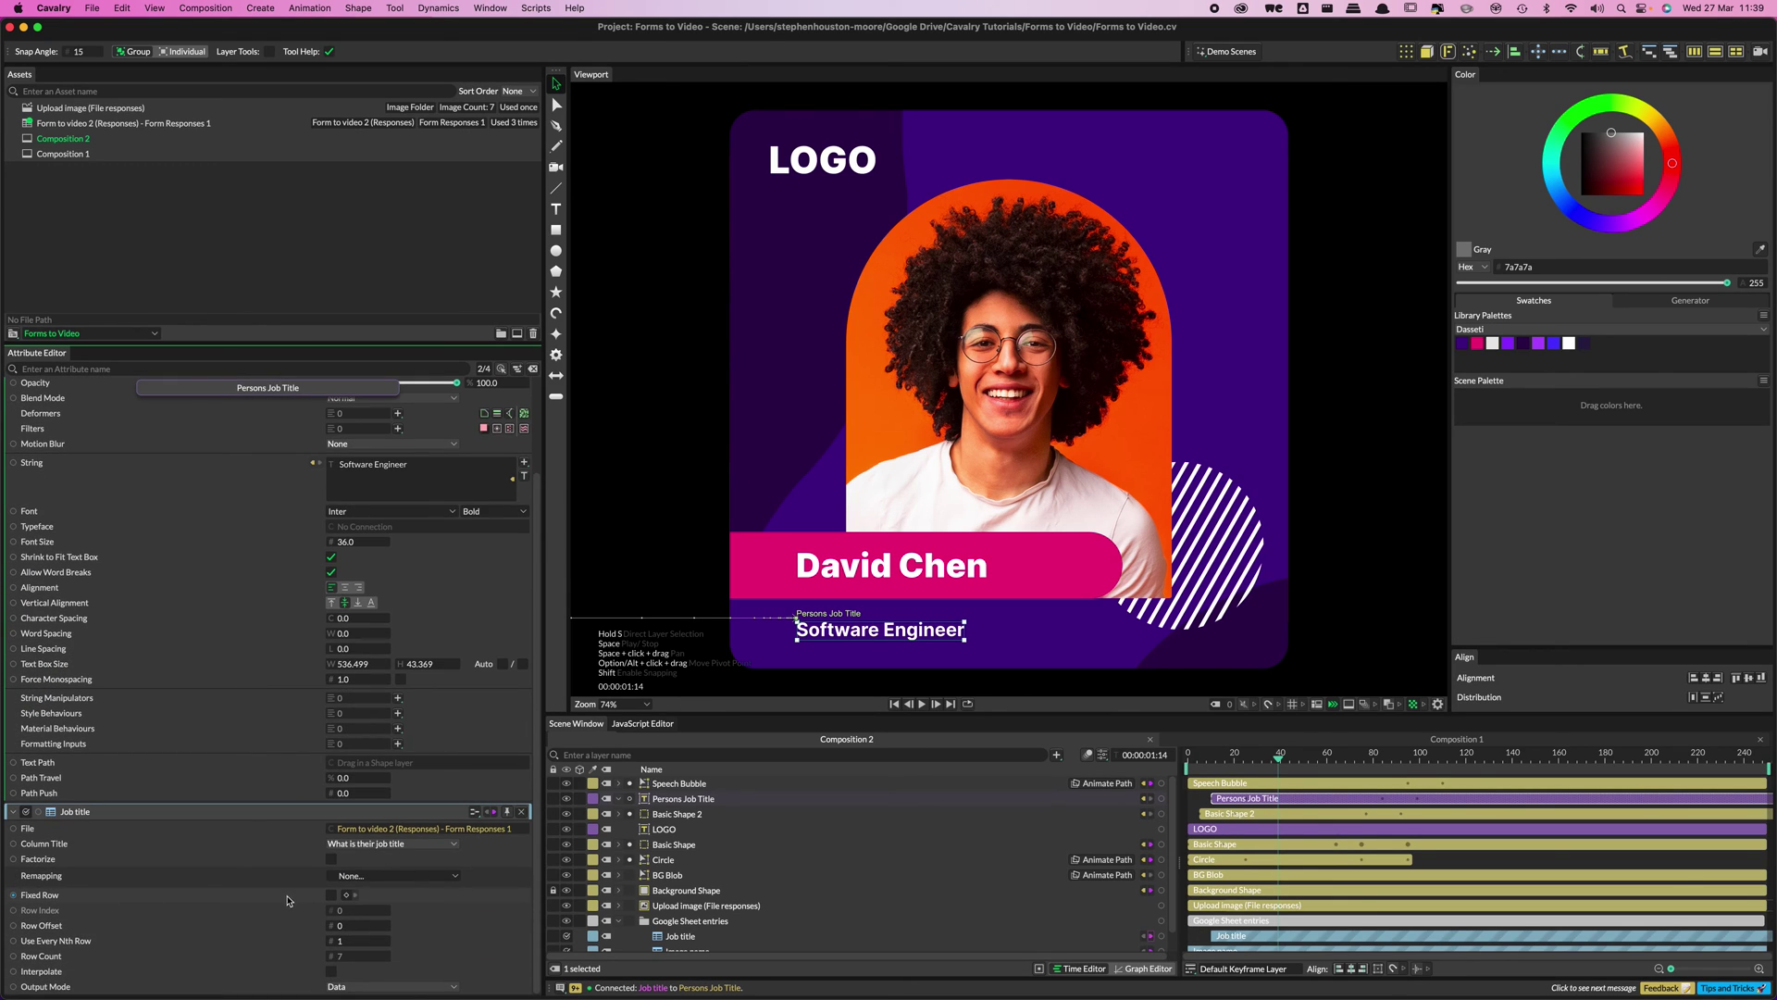
click(331, 895)
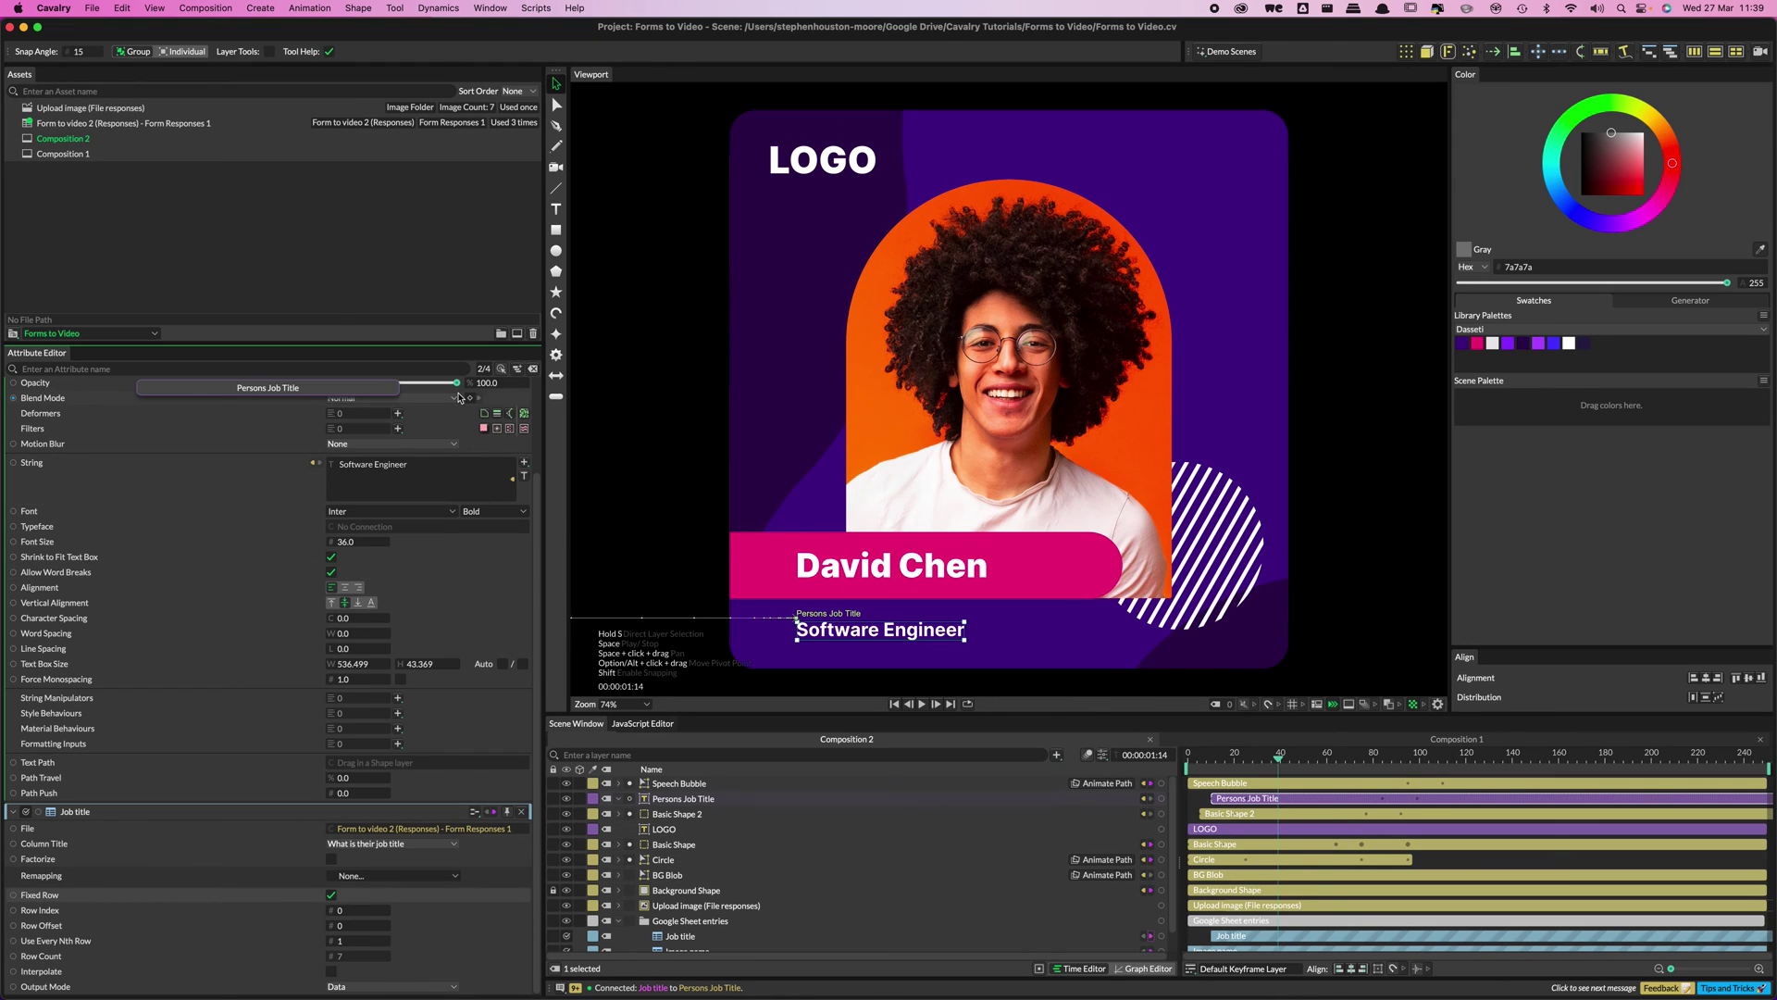
click(532, 370)
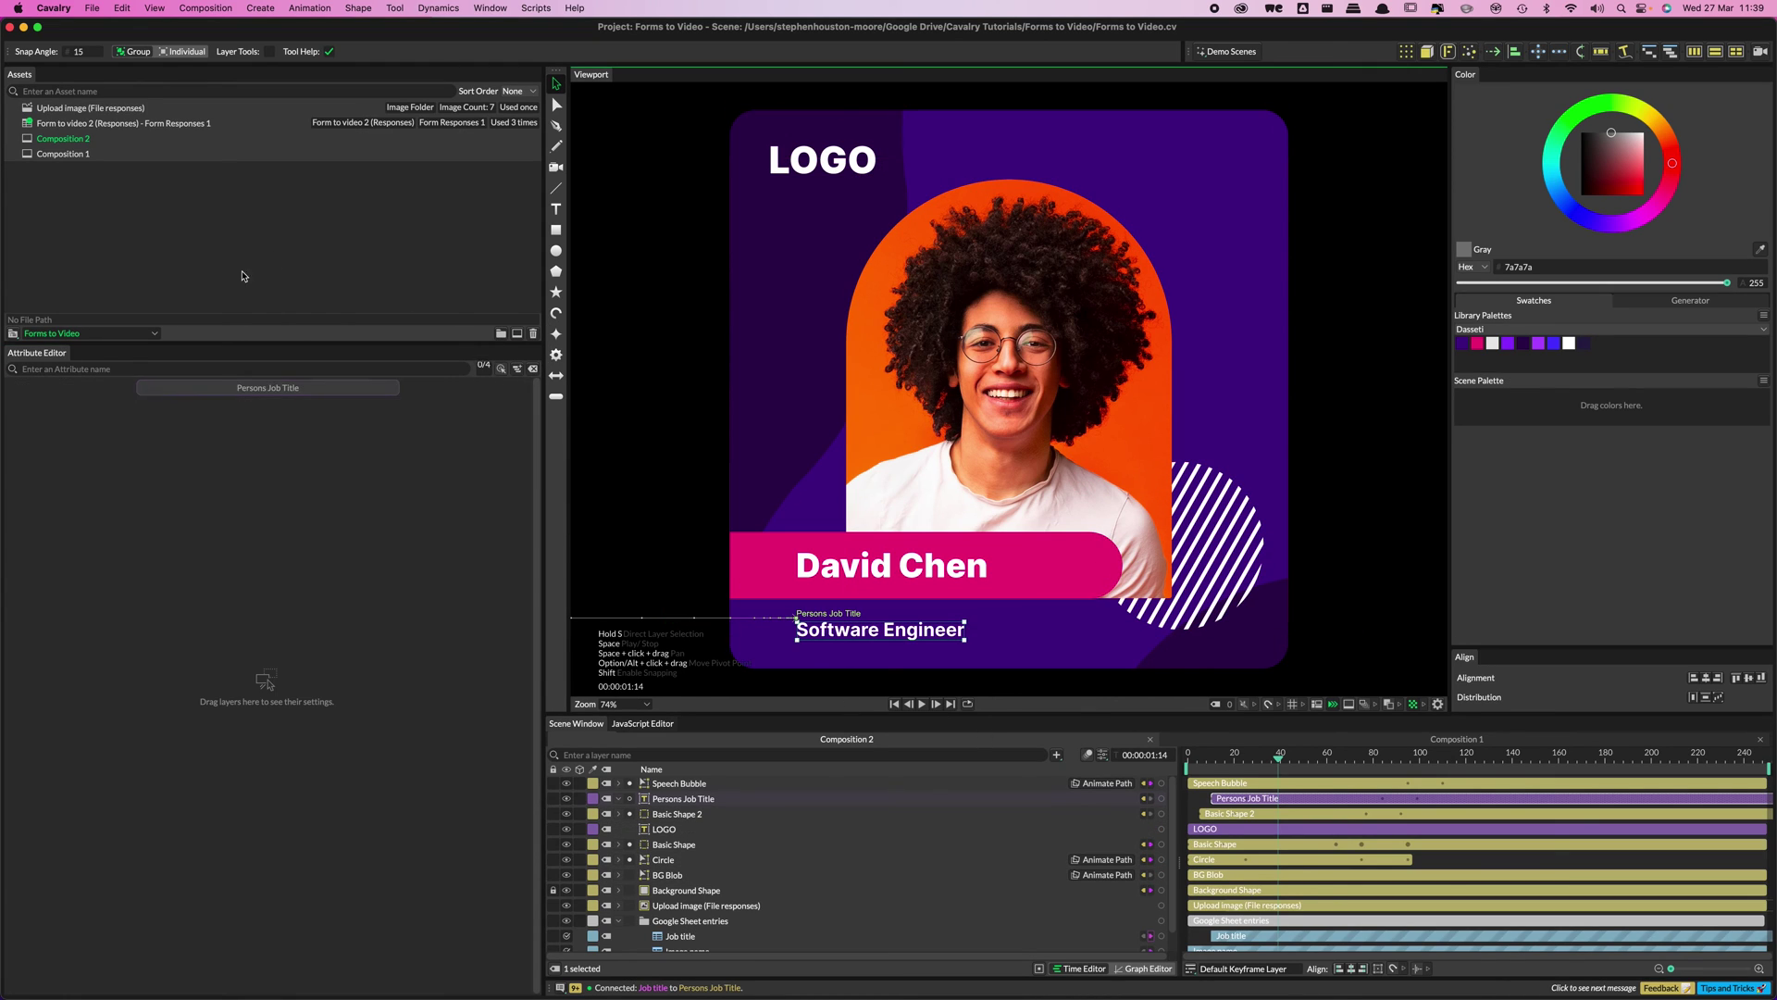
- Add the response sheet asset to the Google Sheet entries group once more and rename the layer Quote
drag(112, 125, 691, 921)
click(697, 898)
double_click(696, 898)
text(Quote)
key(Return)
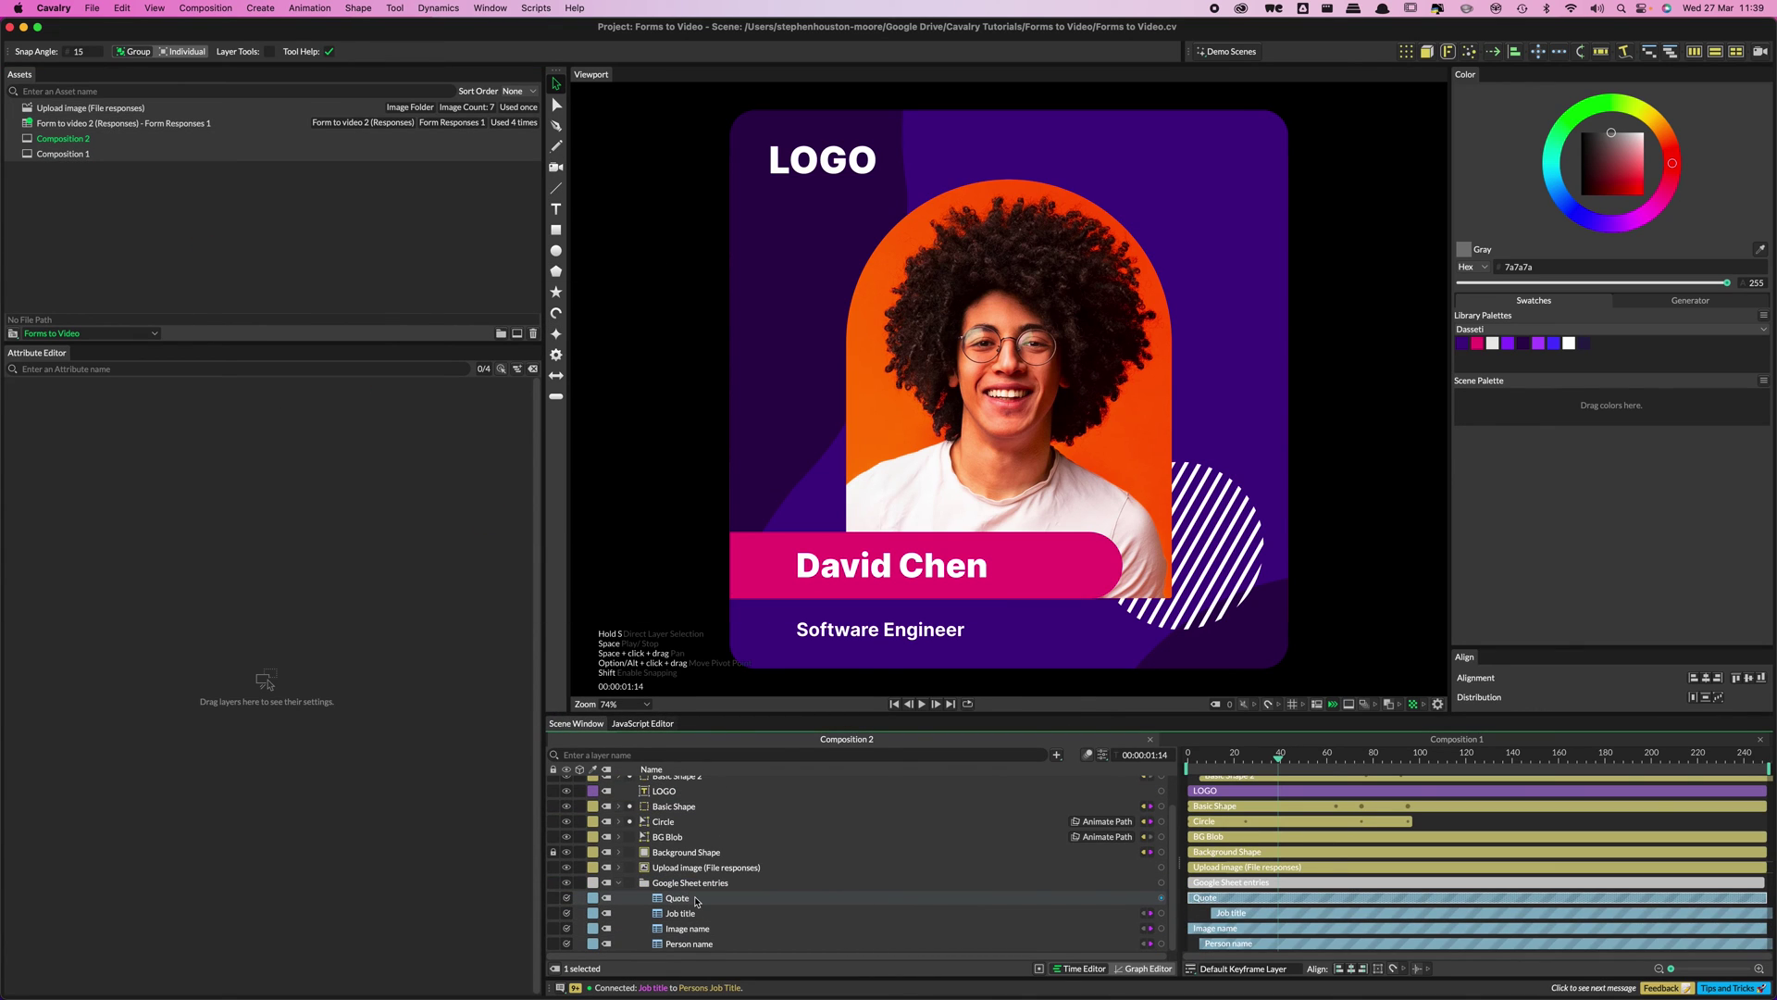
- Move the playhead to the speech bubble section at 00:00:04:11 and load the quote text layer inside Speech Bubble into the Attribute Editor
click(1285, 759)
drag(1333, 766, 1445, 767)
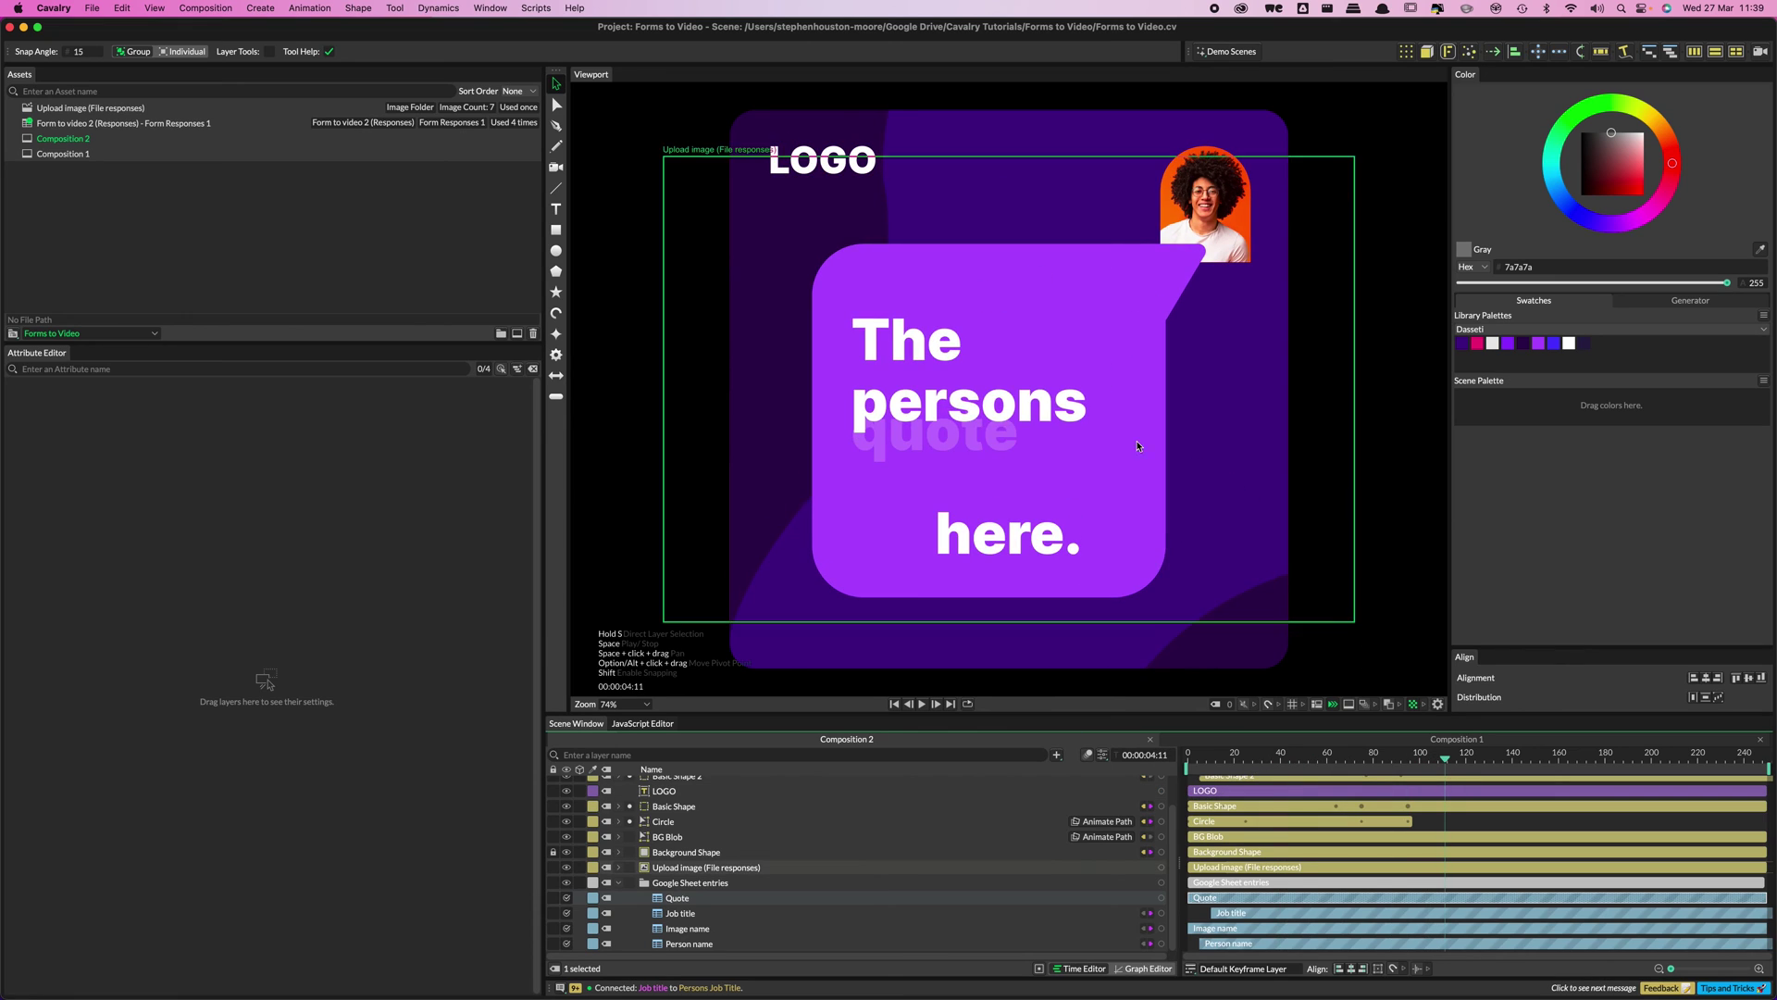
scroll(672, 808, up, 2)
scroll(672, 808, up, 1)
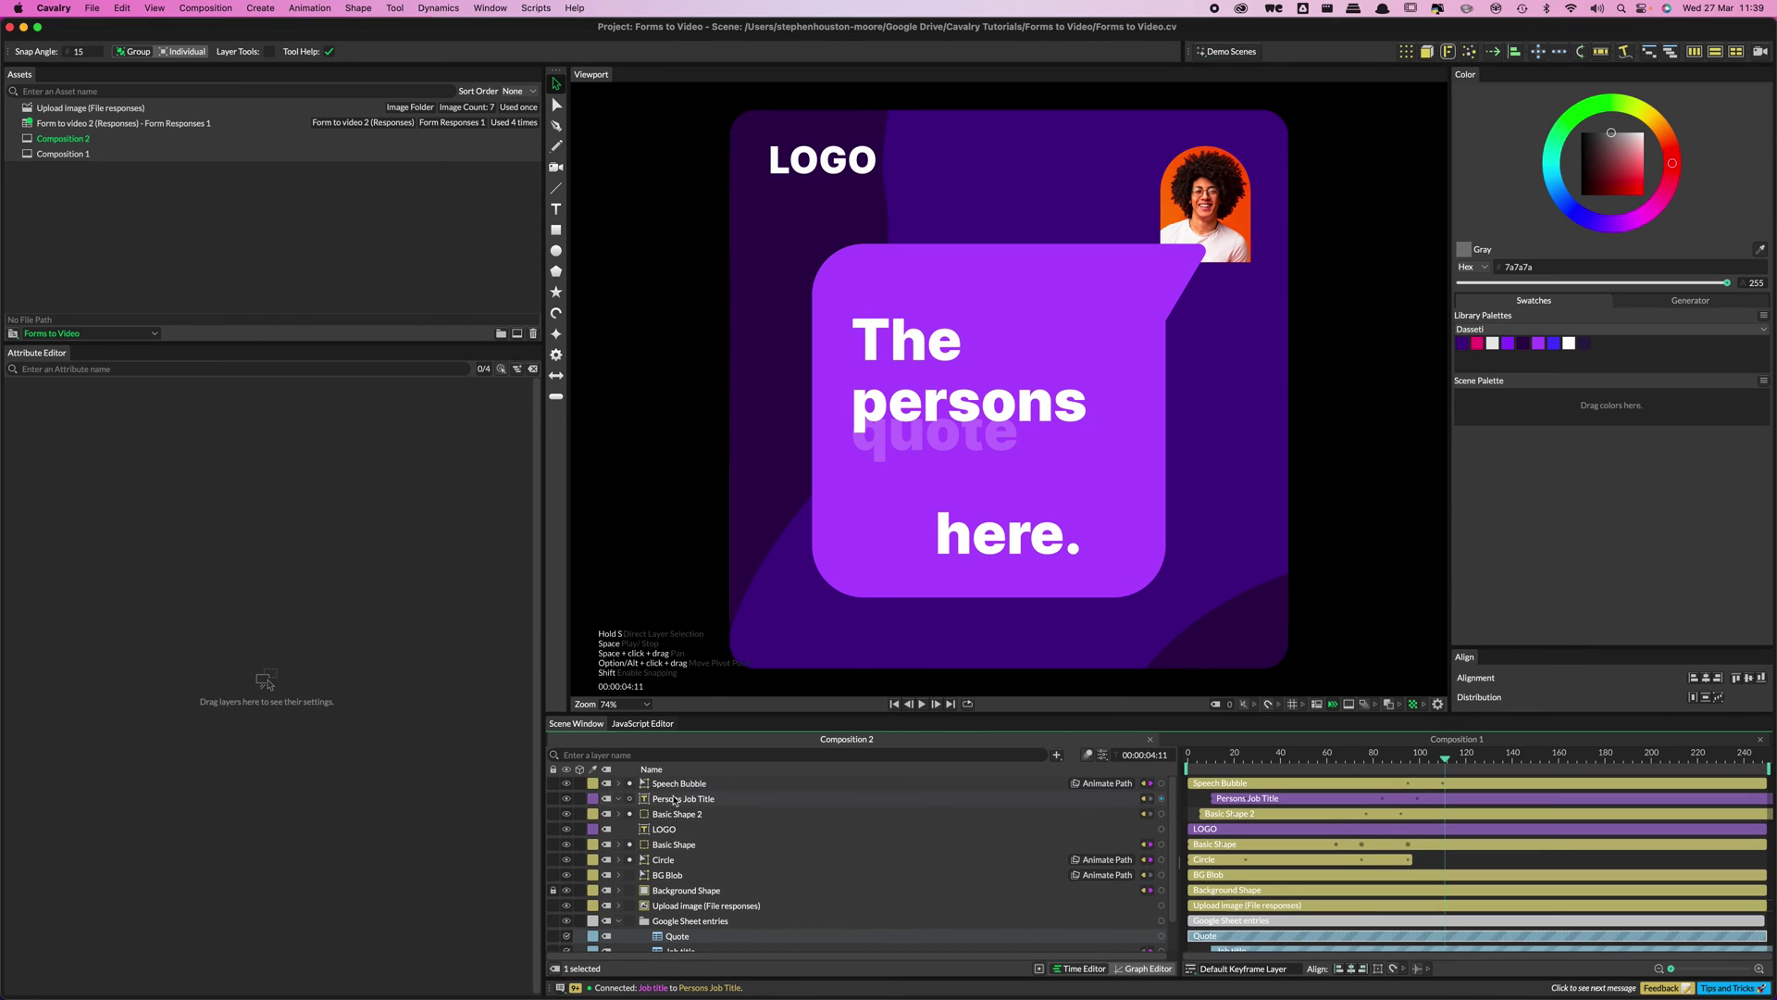
scroll(676, 796, up, 2)
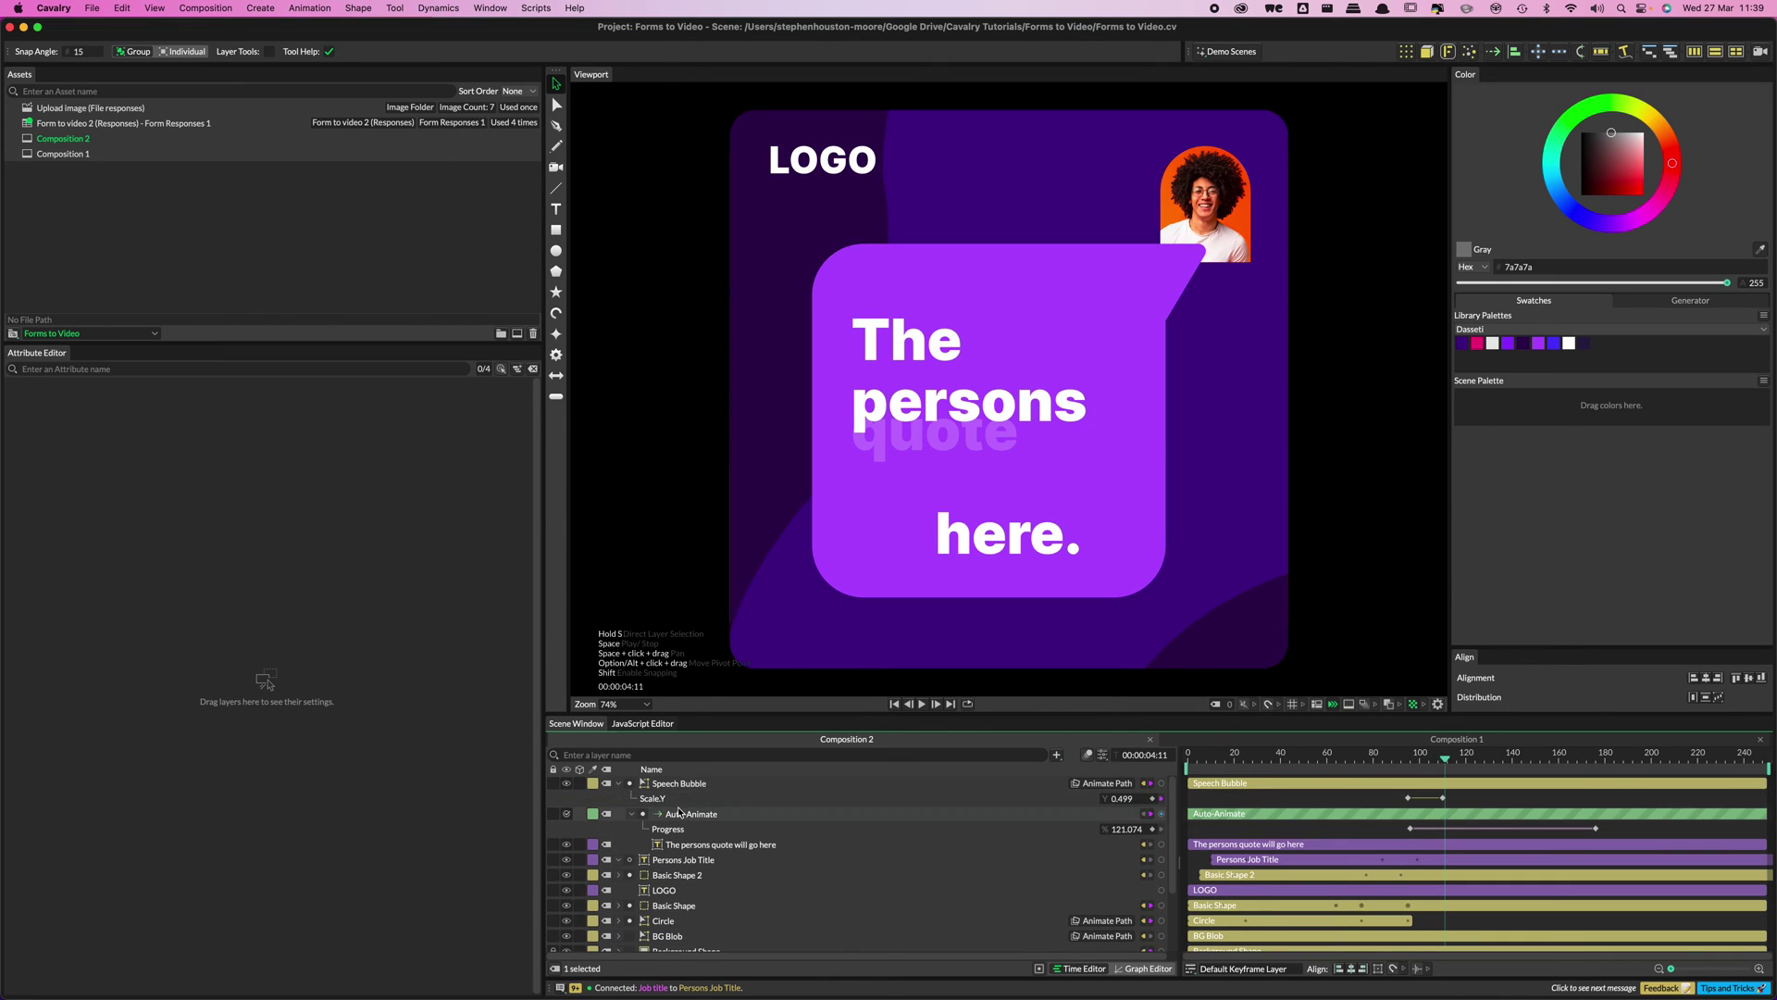
click(704, 844)
- Set the Quote sheet layer's Column Title to "What is their quote" and enable its Fixed Row option
scroll(706, 872, down, 3)
scroll(705, 872, down, 1)
click(678, 898)
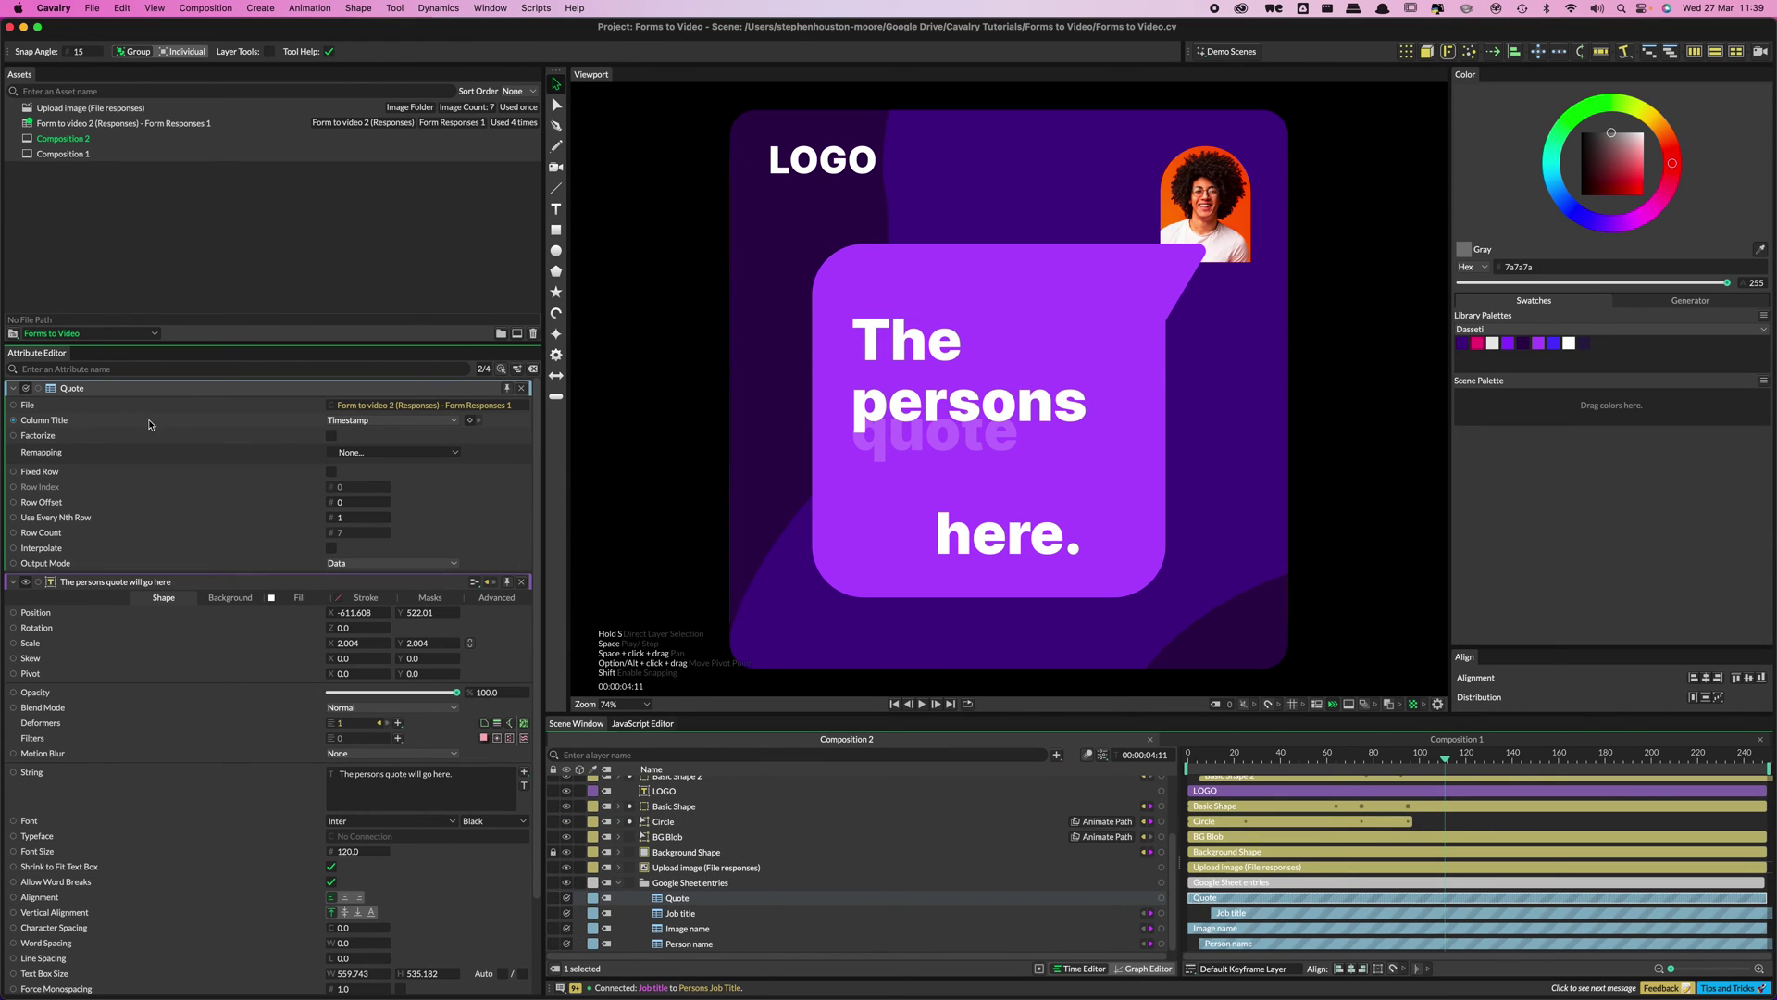
click(372, 424)
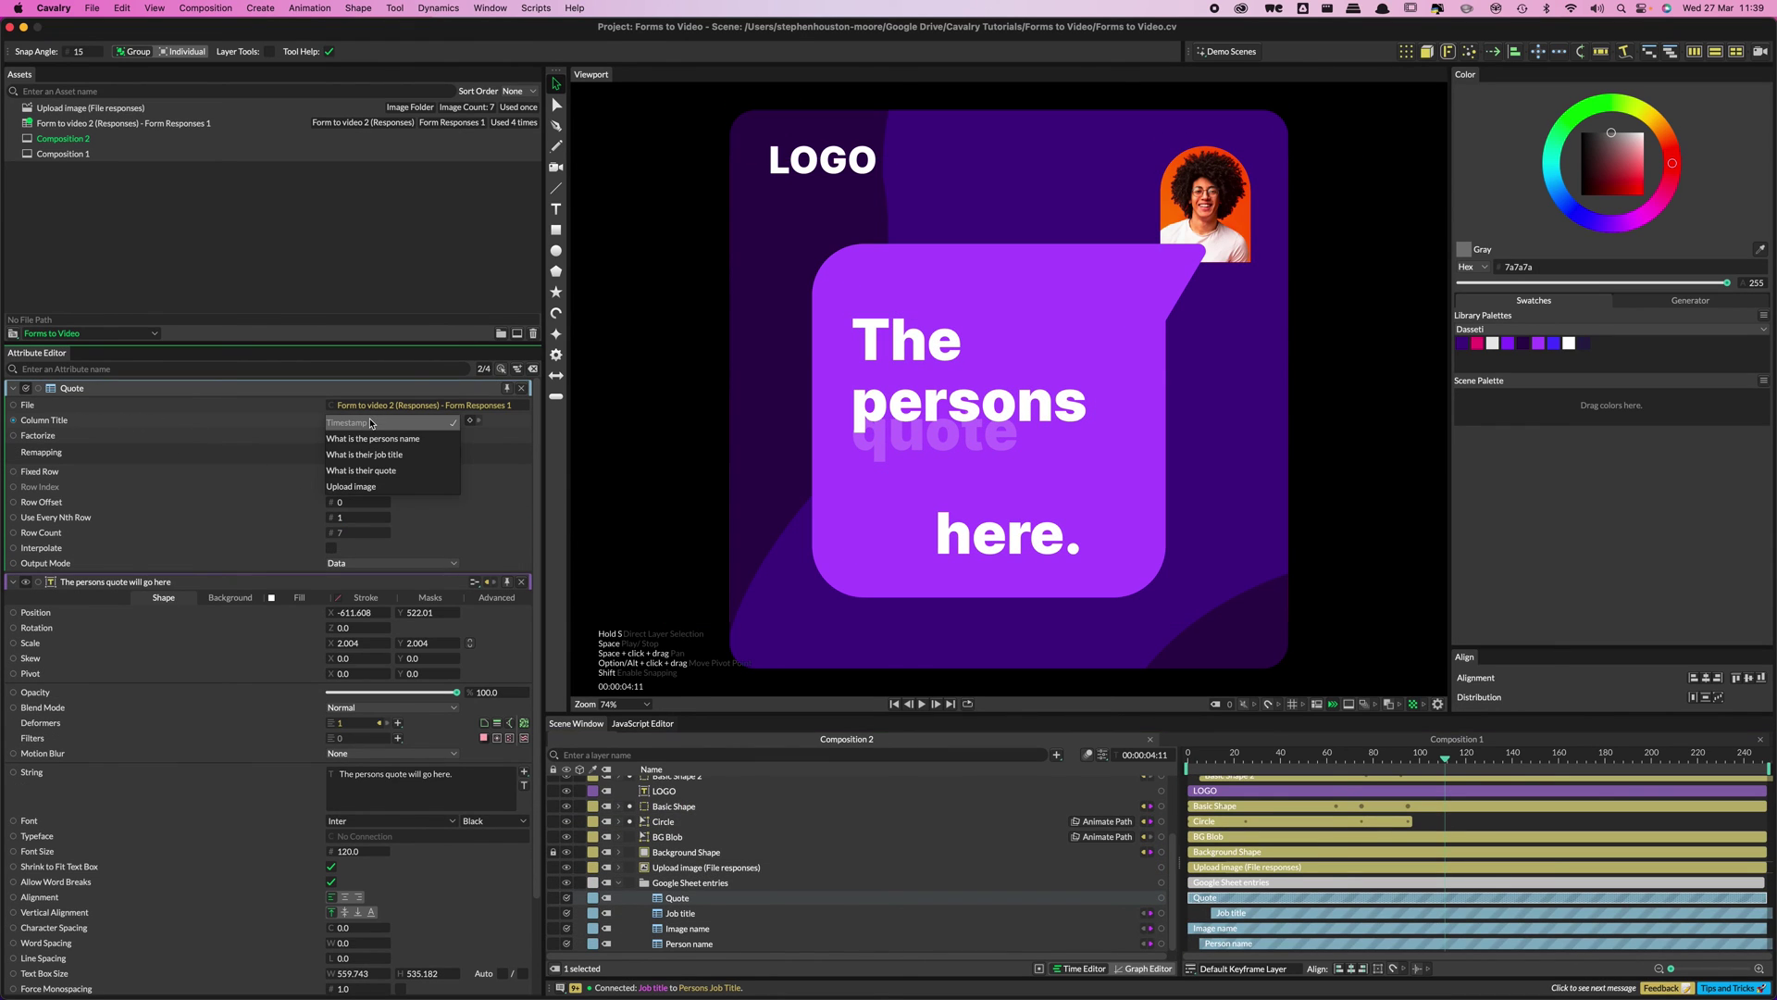
click(374, 469)
click(333, 473)
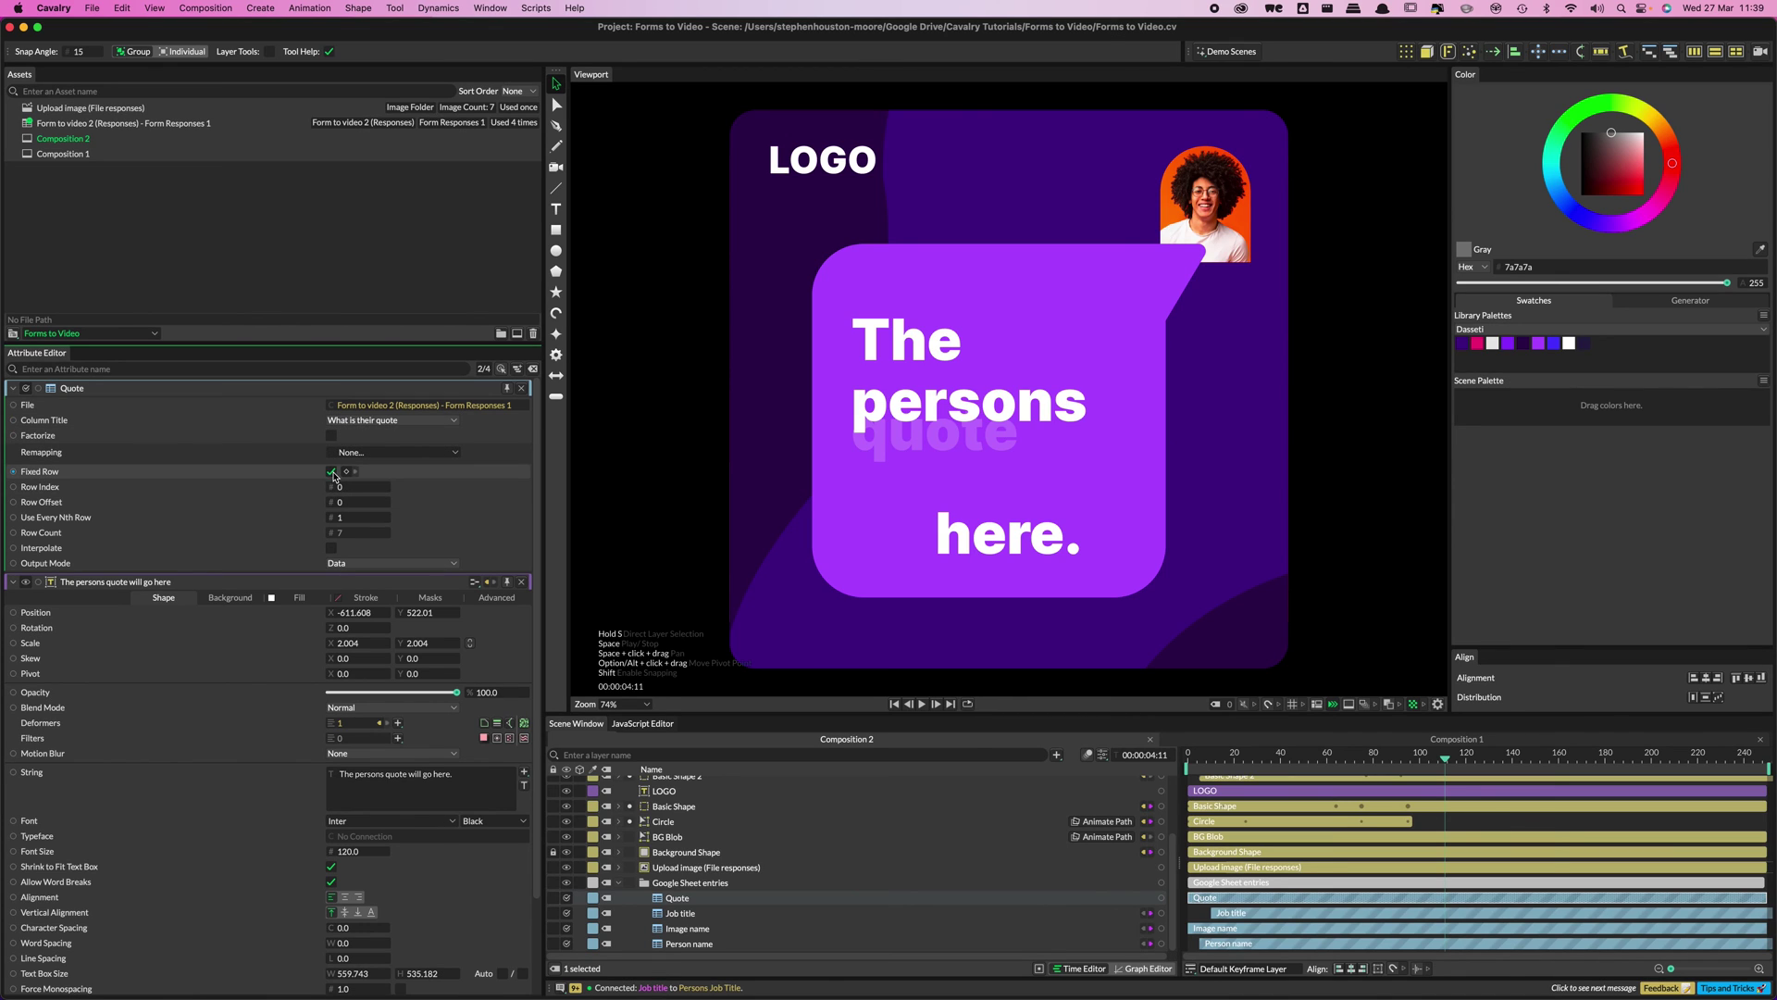
- Connect the Quote sheet layer to the quote text's String, return the playhead to 00:00:02:21 and clear the Attribute Editor
drag(38, 388, 38, 777)
click(1379, 762)
drag(1380, 768, 1352, 761)
click(534, 370)
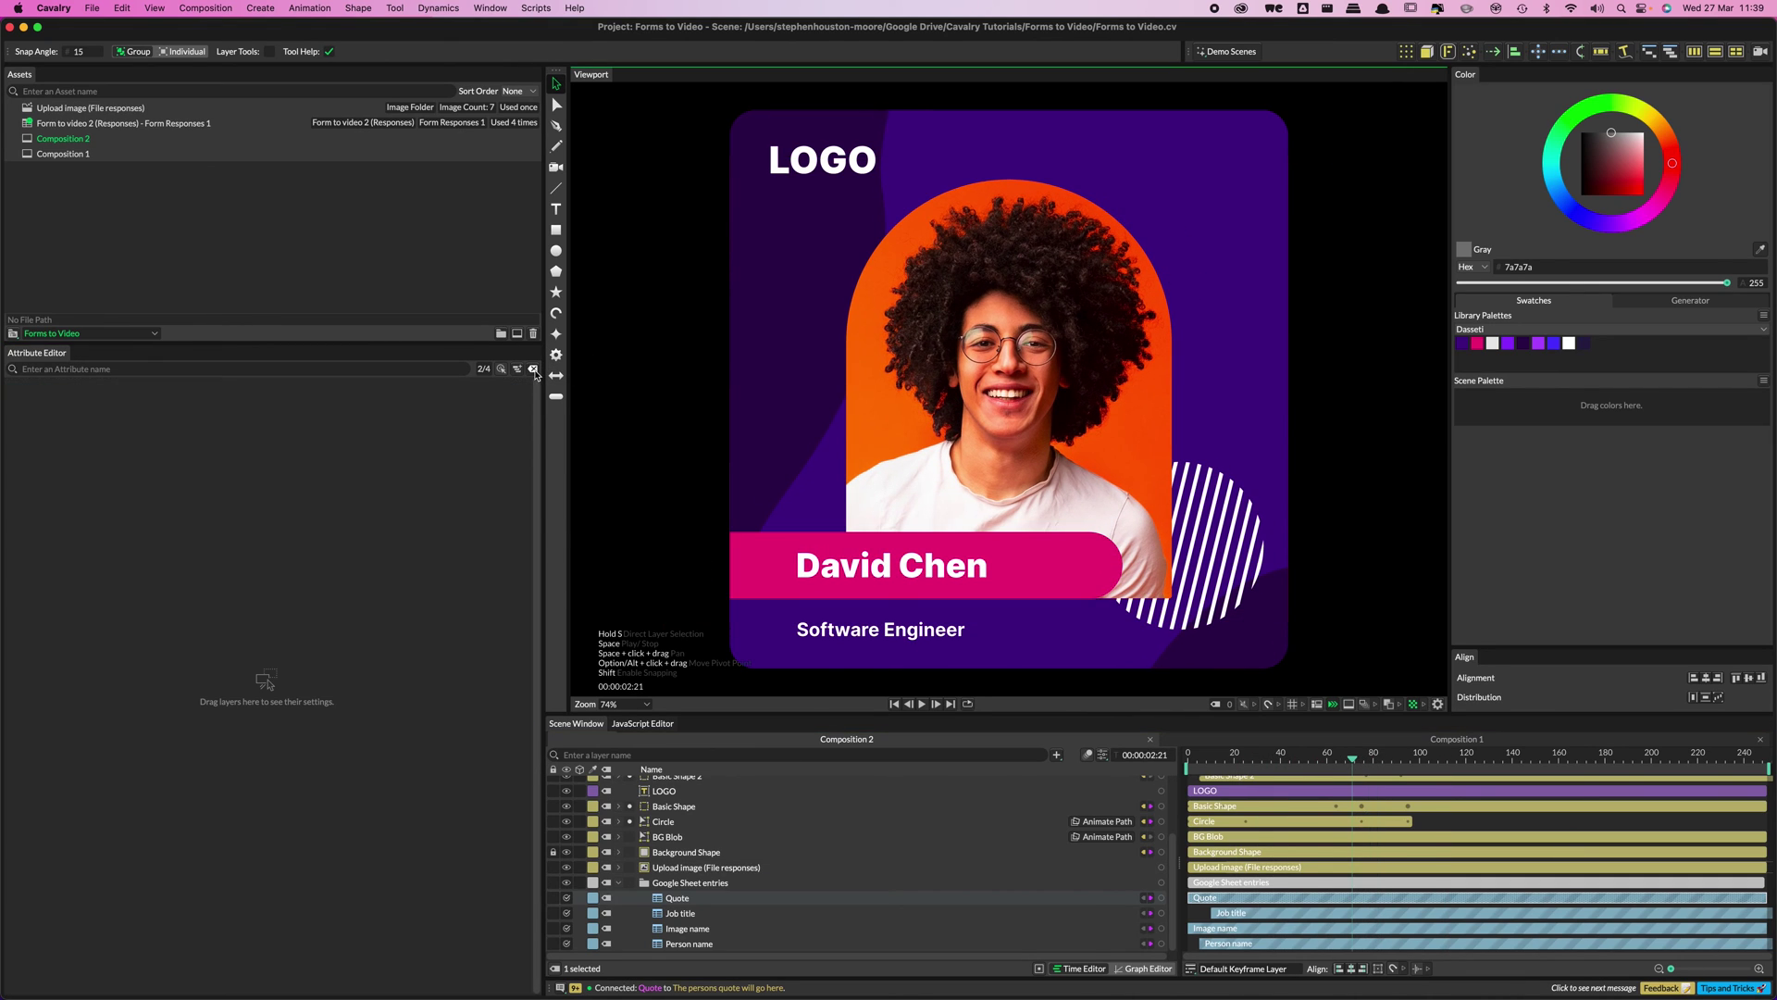
- Collapse the Google Sheet entries group and open the Render Manager
click(620, 884)
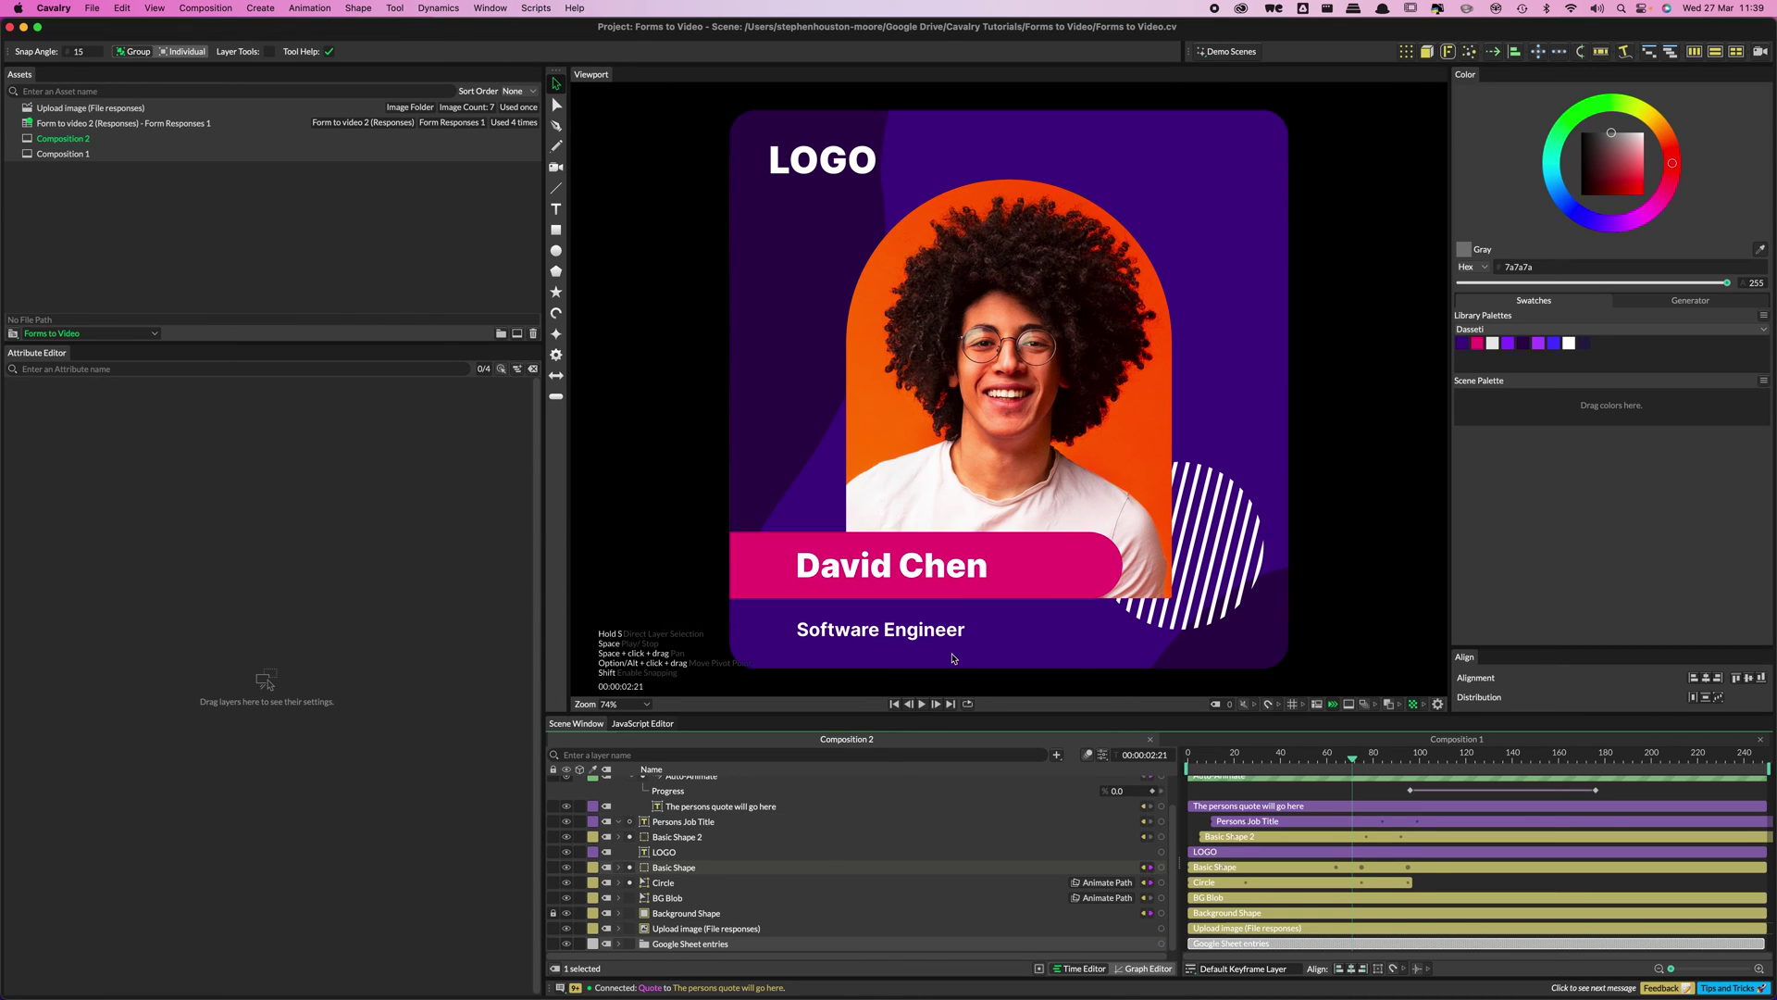
click(99, 11)
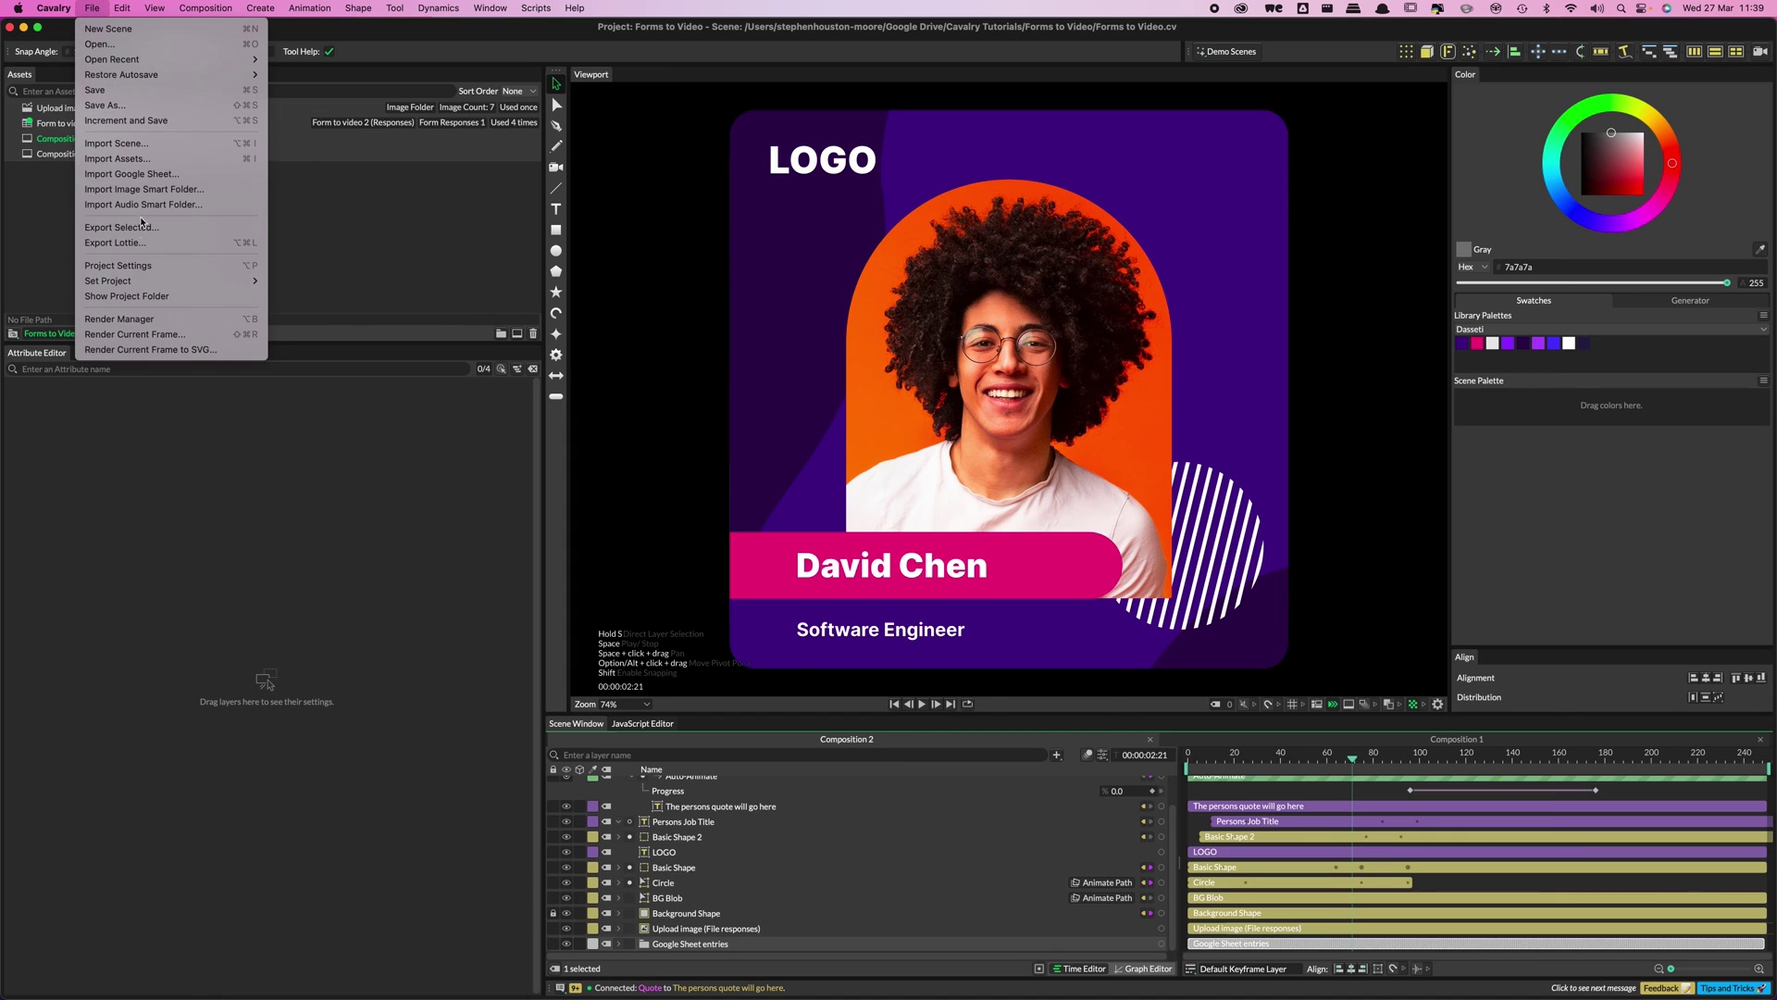
click(97, 319)
drag(731, 354, 426, 150)
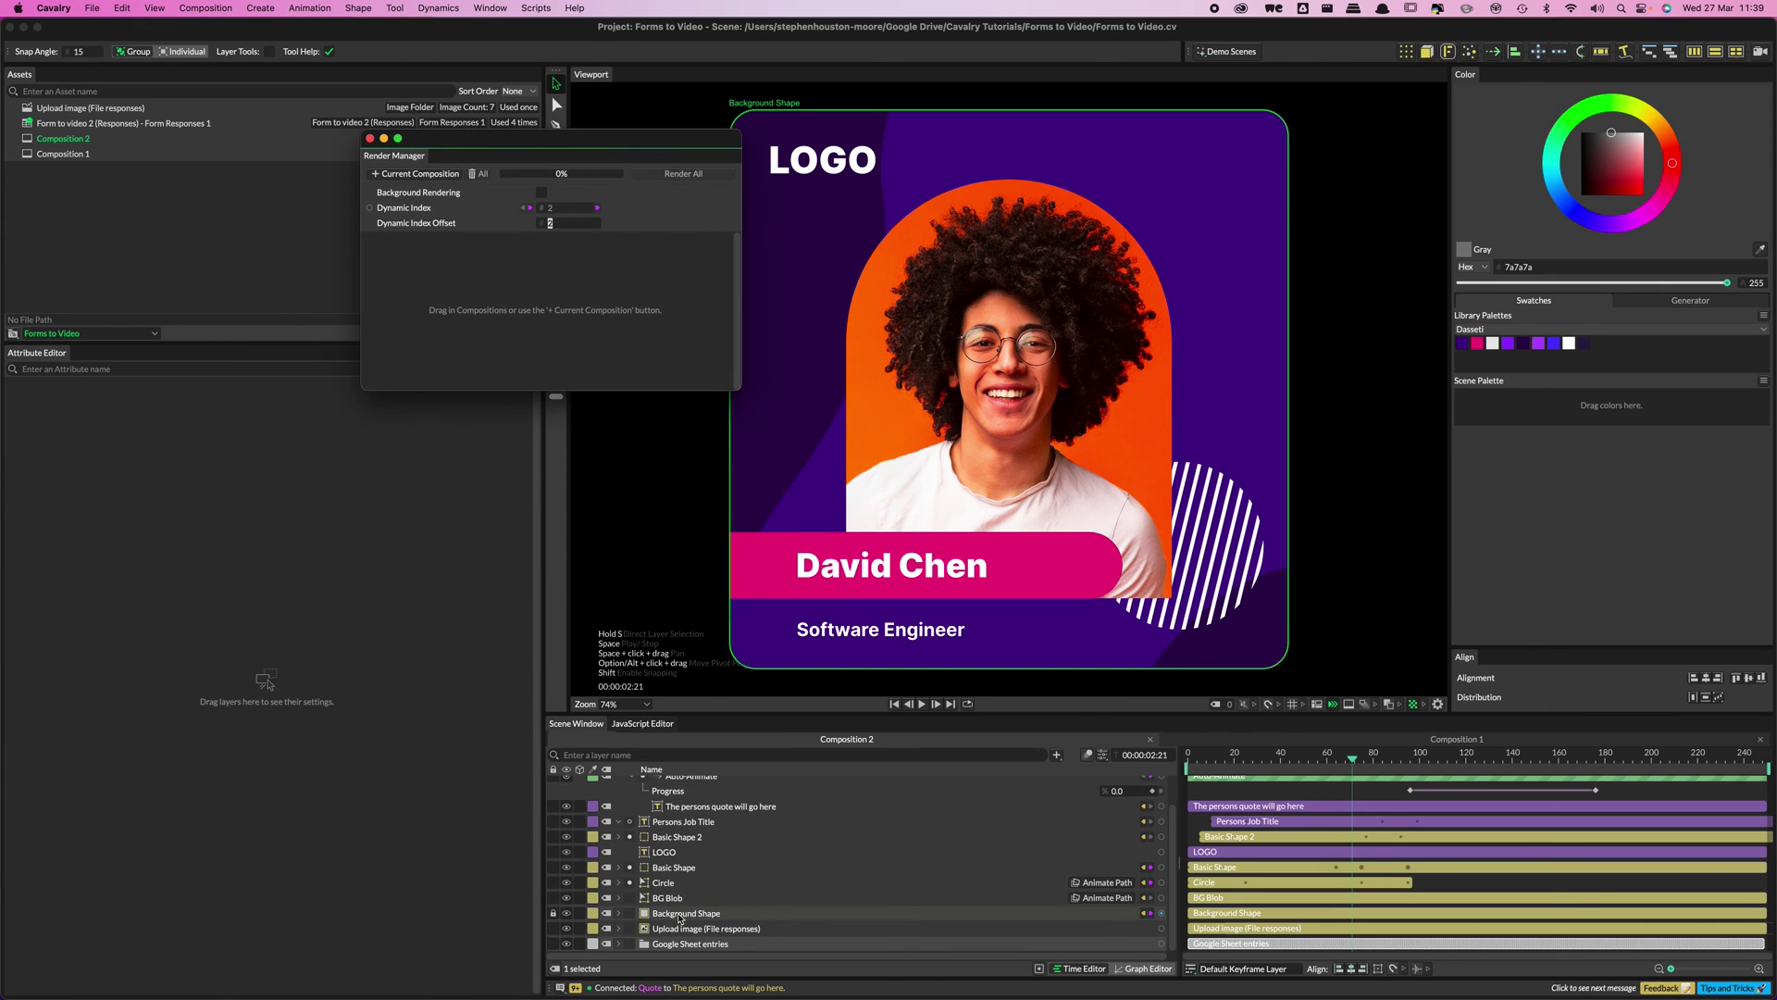
- Load all four sheet layers of the Google Sheet entries group into the Attribute Editor and move the Render Manager clear of their settings
click(618, 943)
click(665, 945)
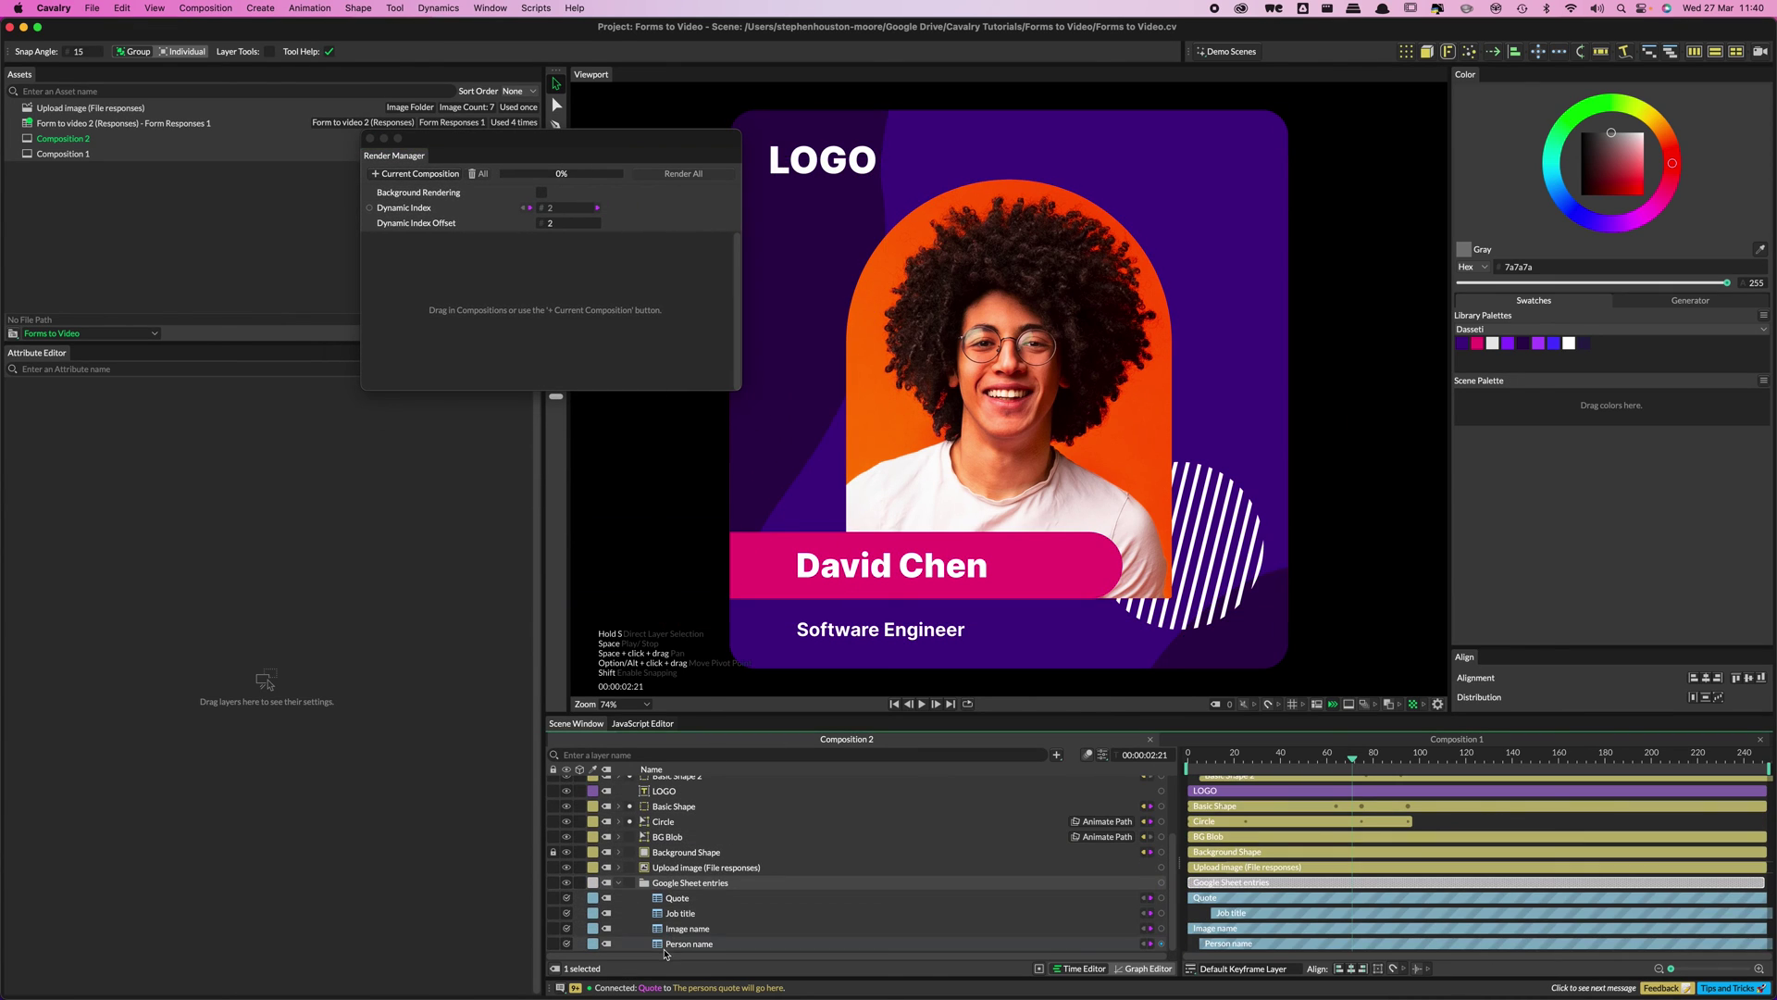
shift+click(677, 898)
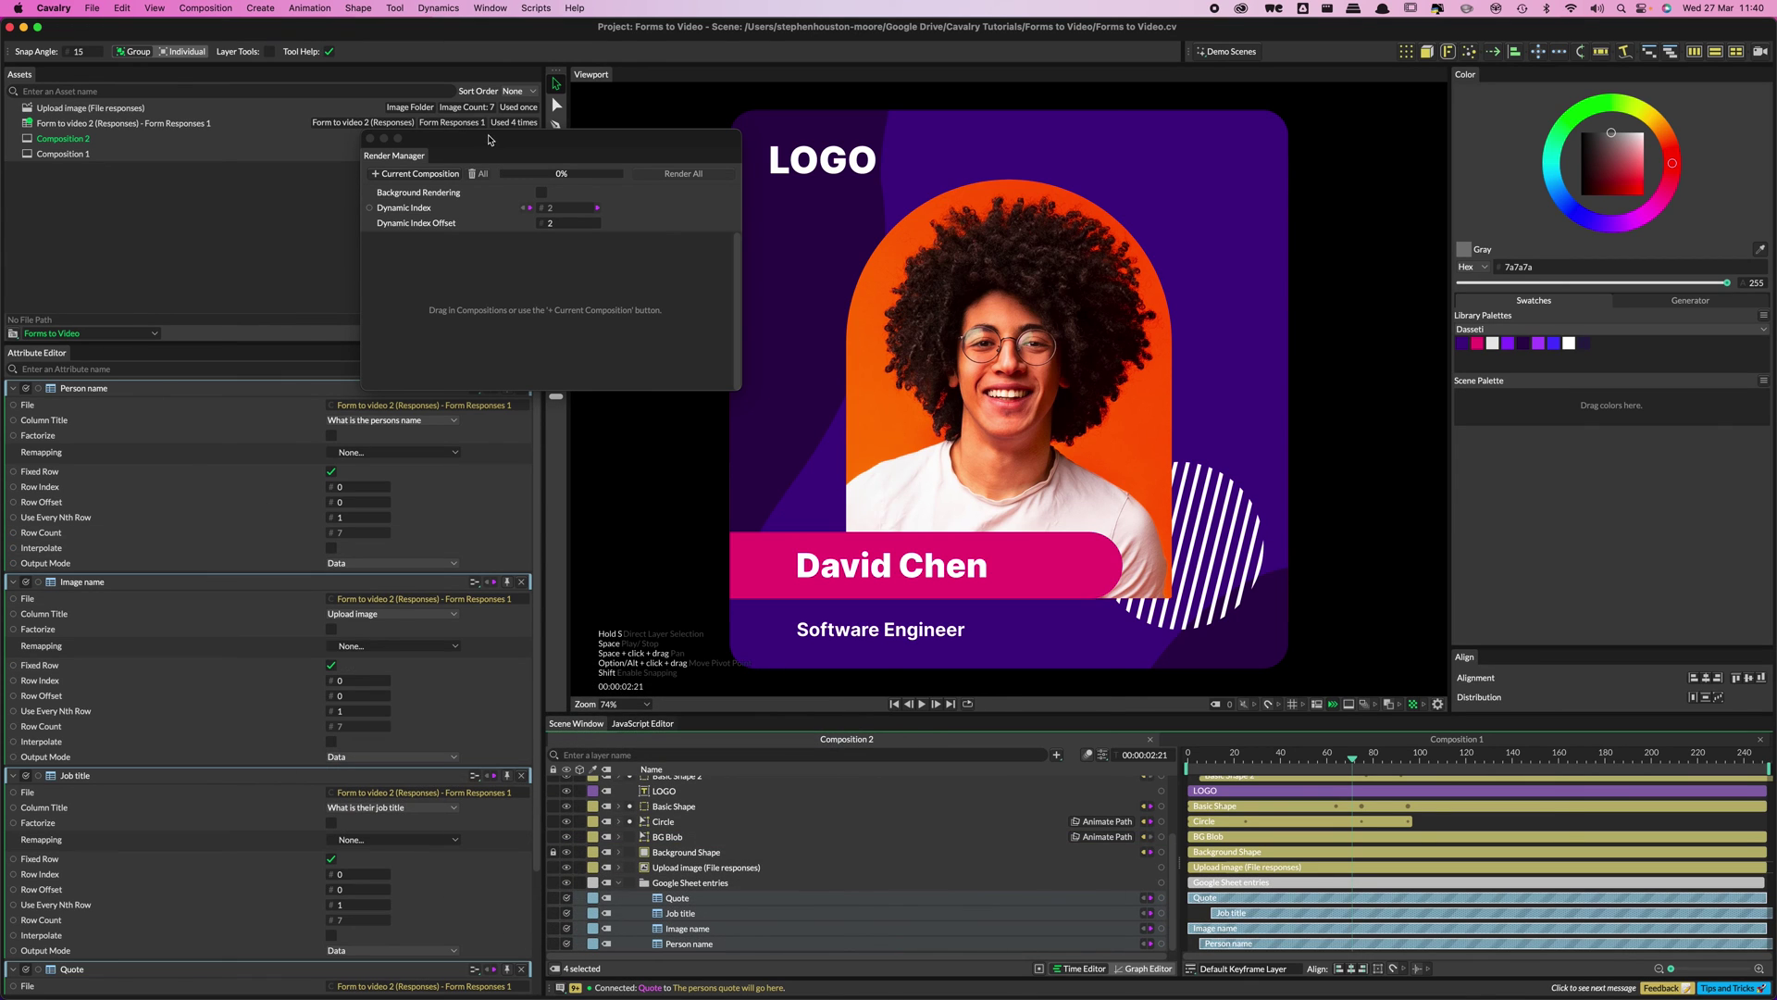
drag(491, 140, 693, 158)
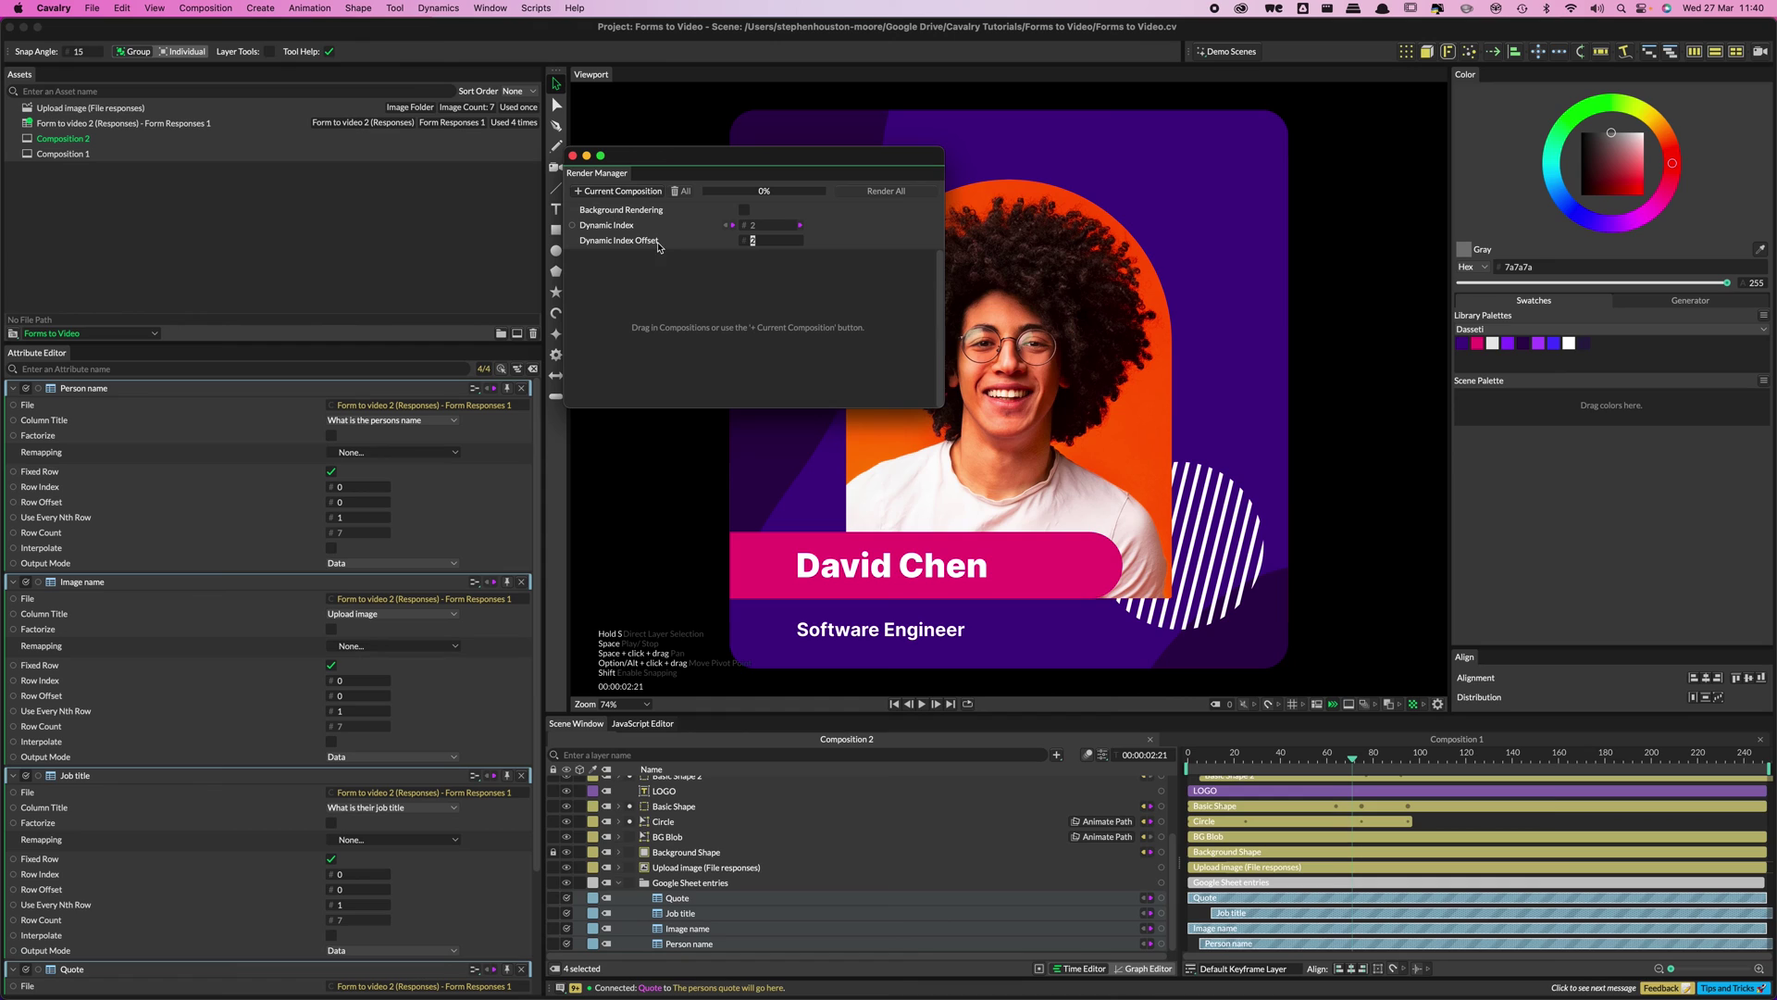
drag(649, 163, 676, 167)
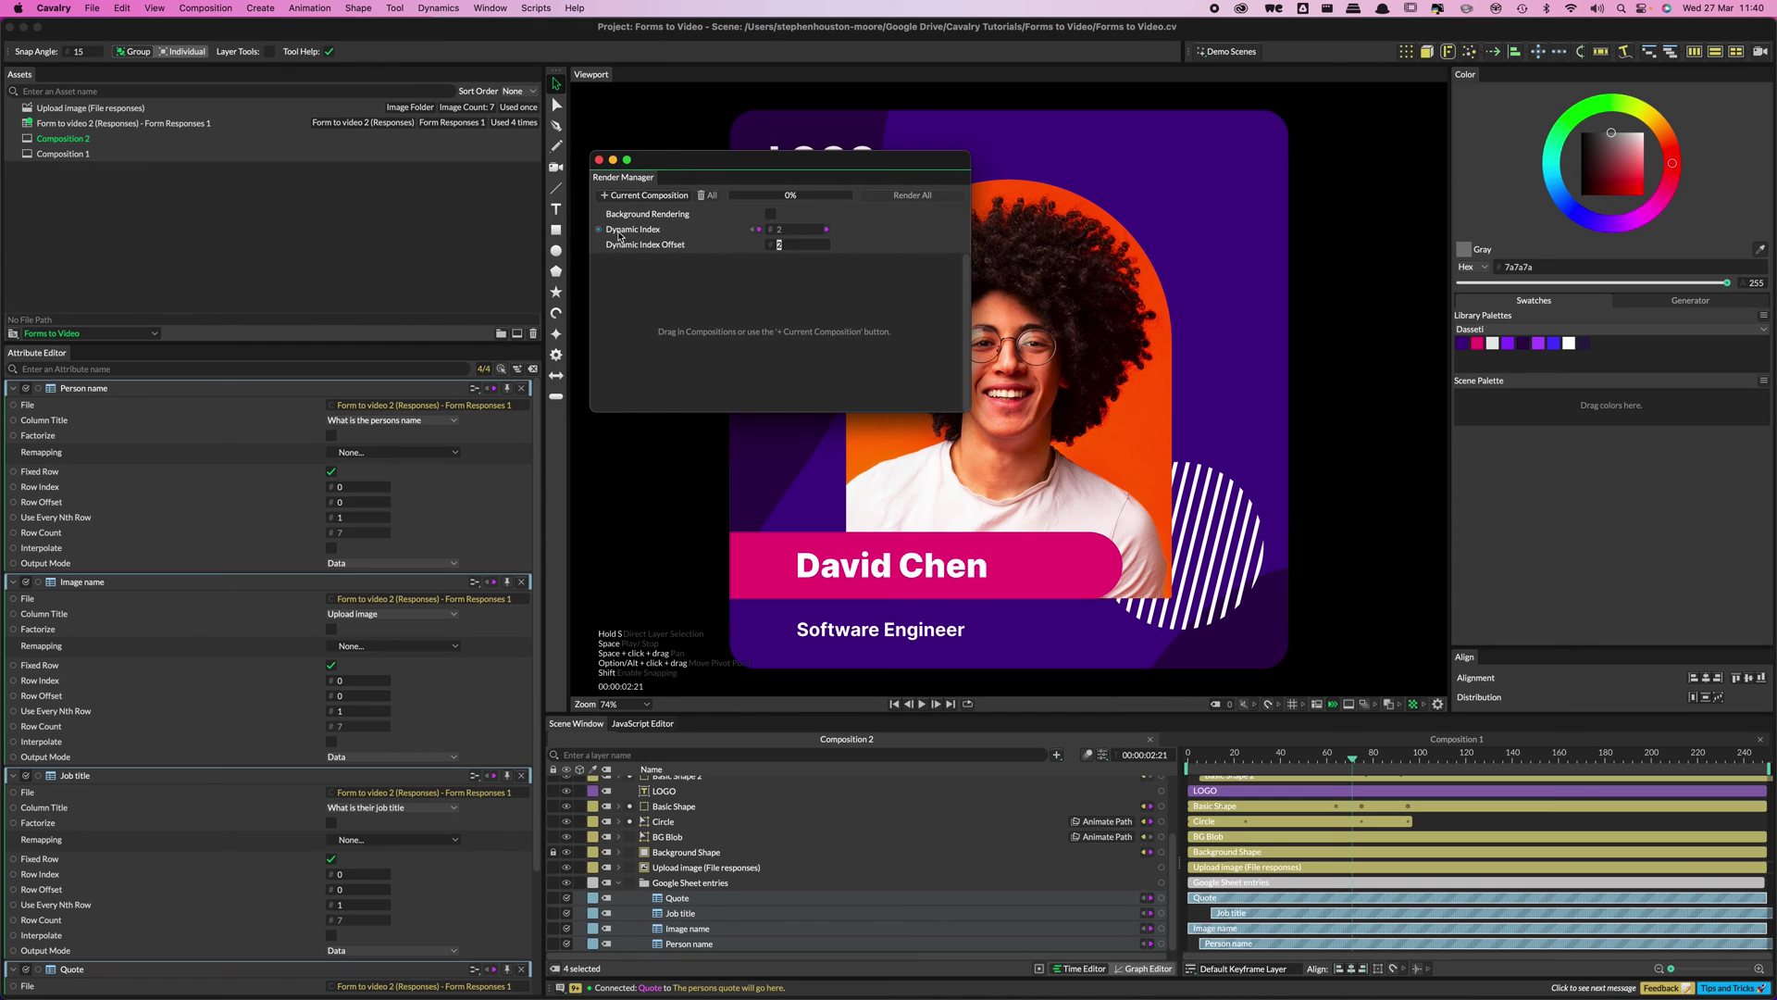
- Connect the Render Manager's Dynamic Index to the Row Index of the Person name, Image name, Job title and Quote sheet layers
drag(600, 231, 44, 491)
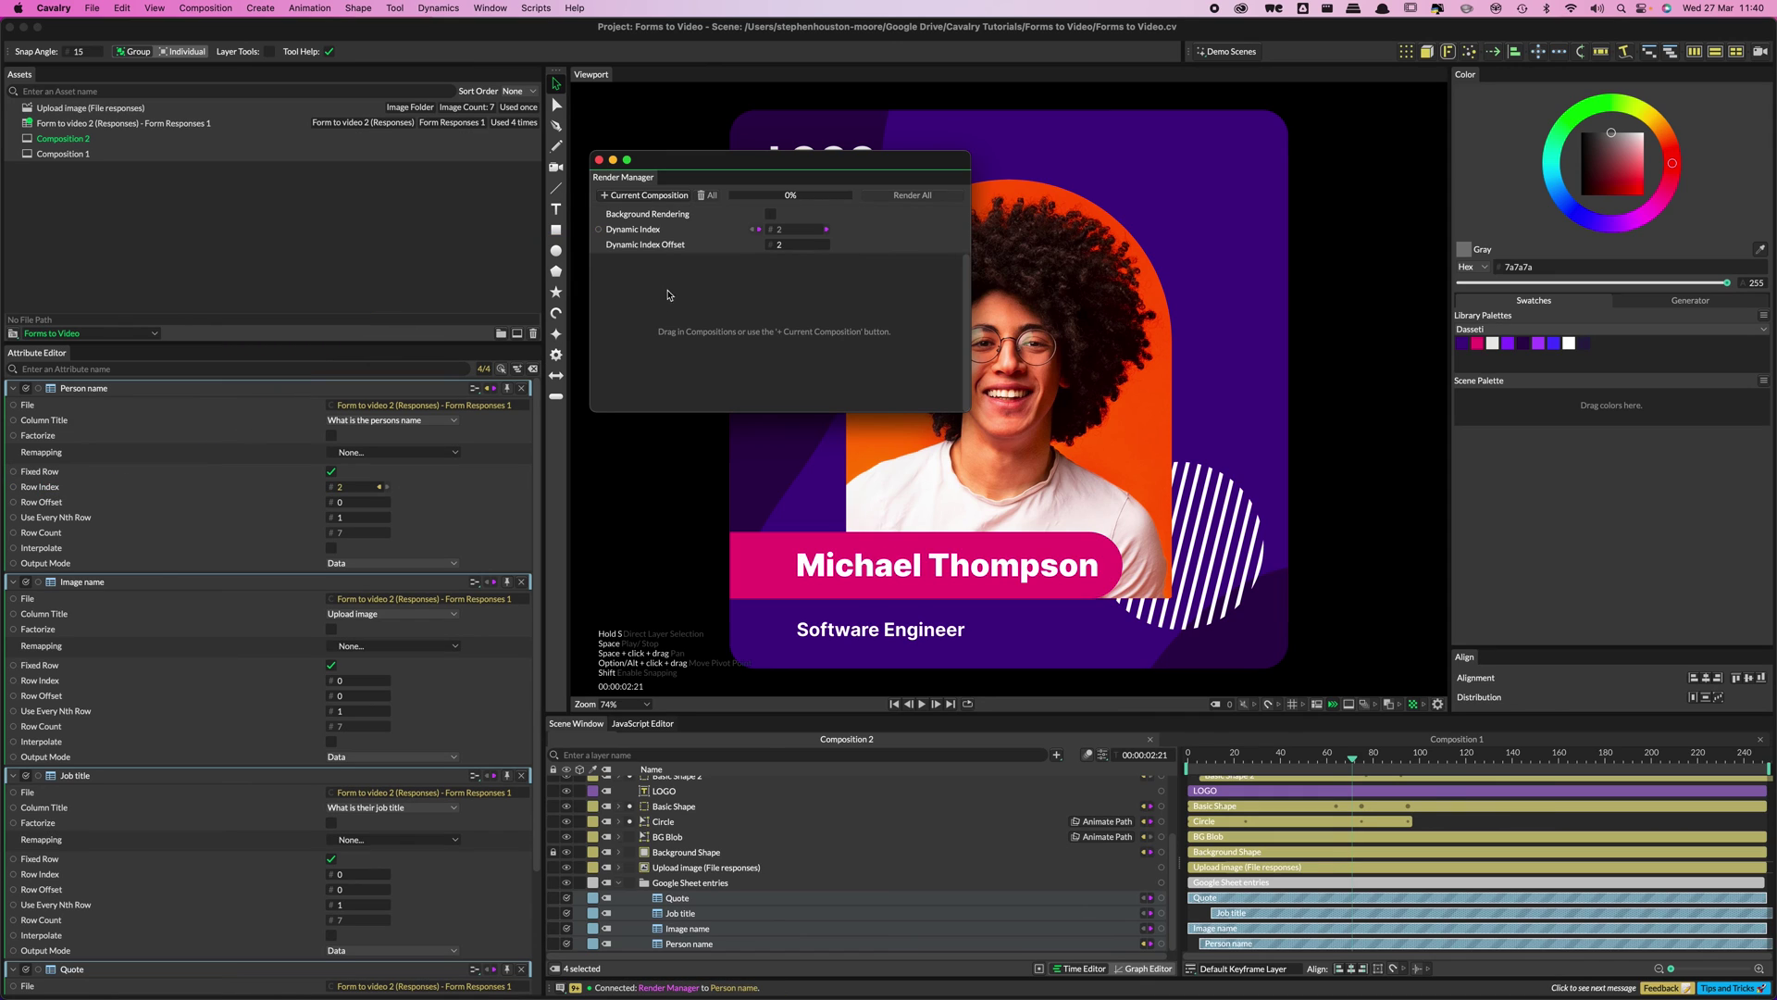
drag(599, 230, 47, 680)
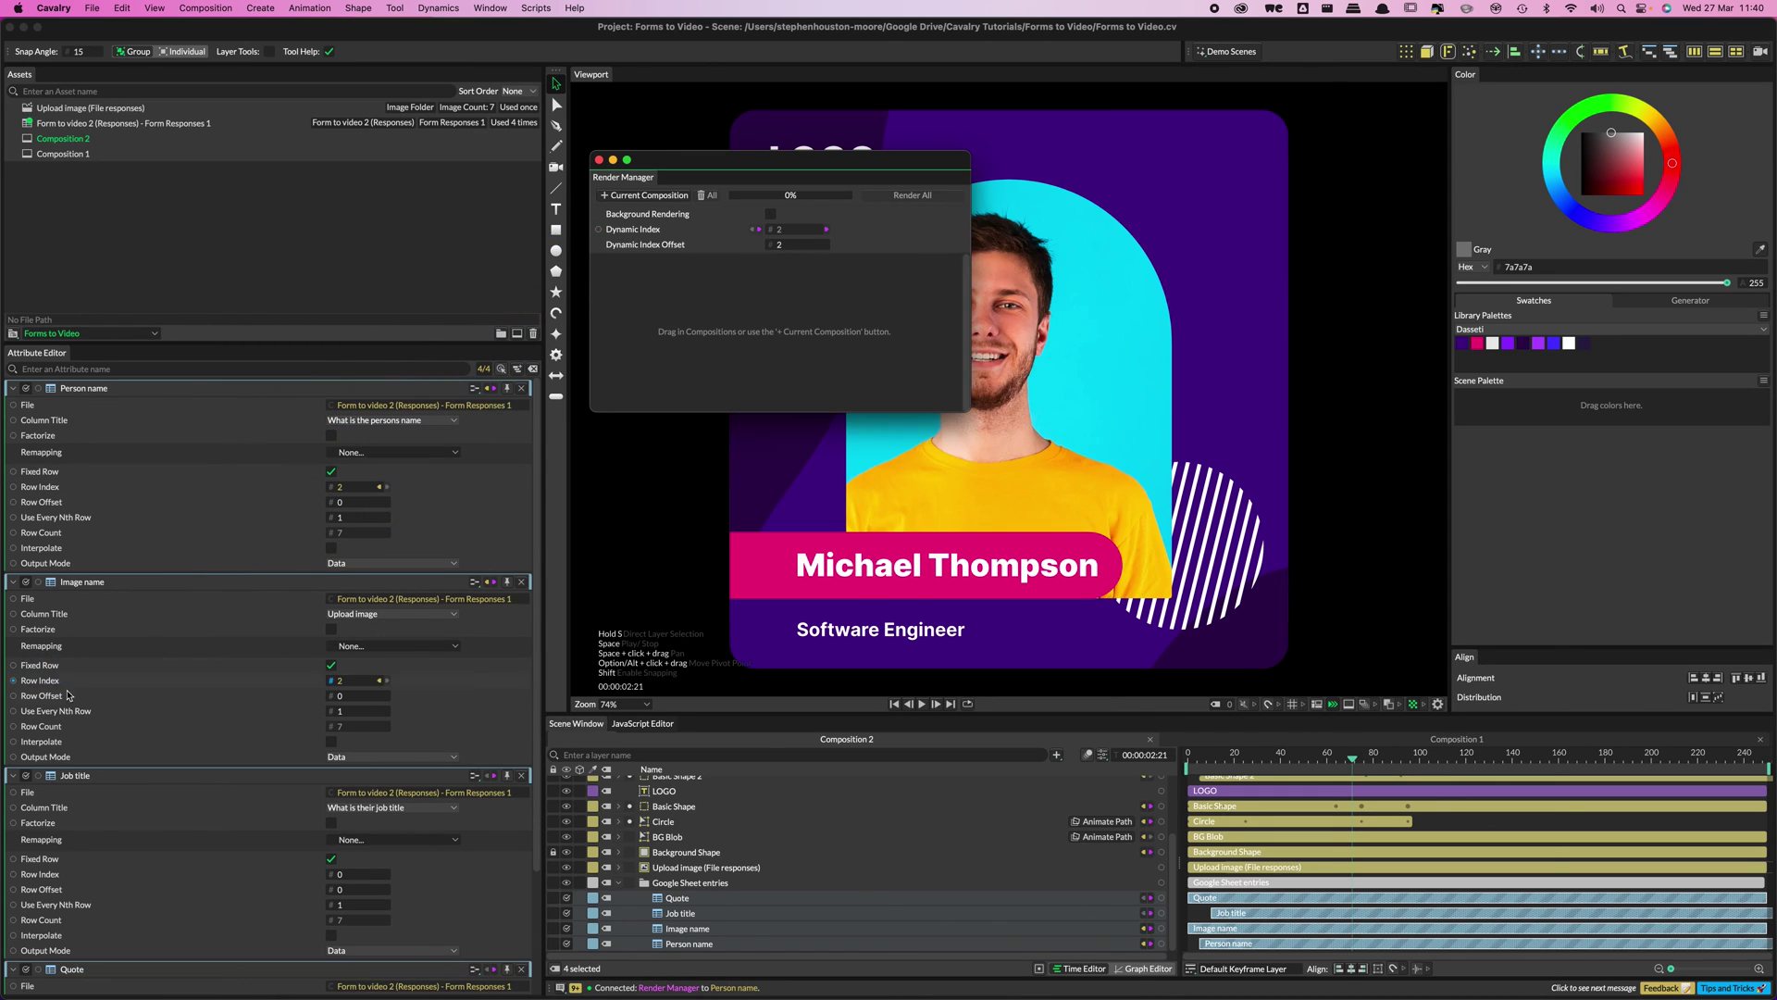
scroll(171, 744, down, 4)
drag(599, 230, 42, 717)
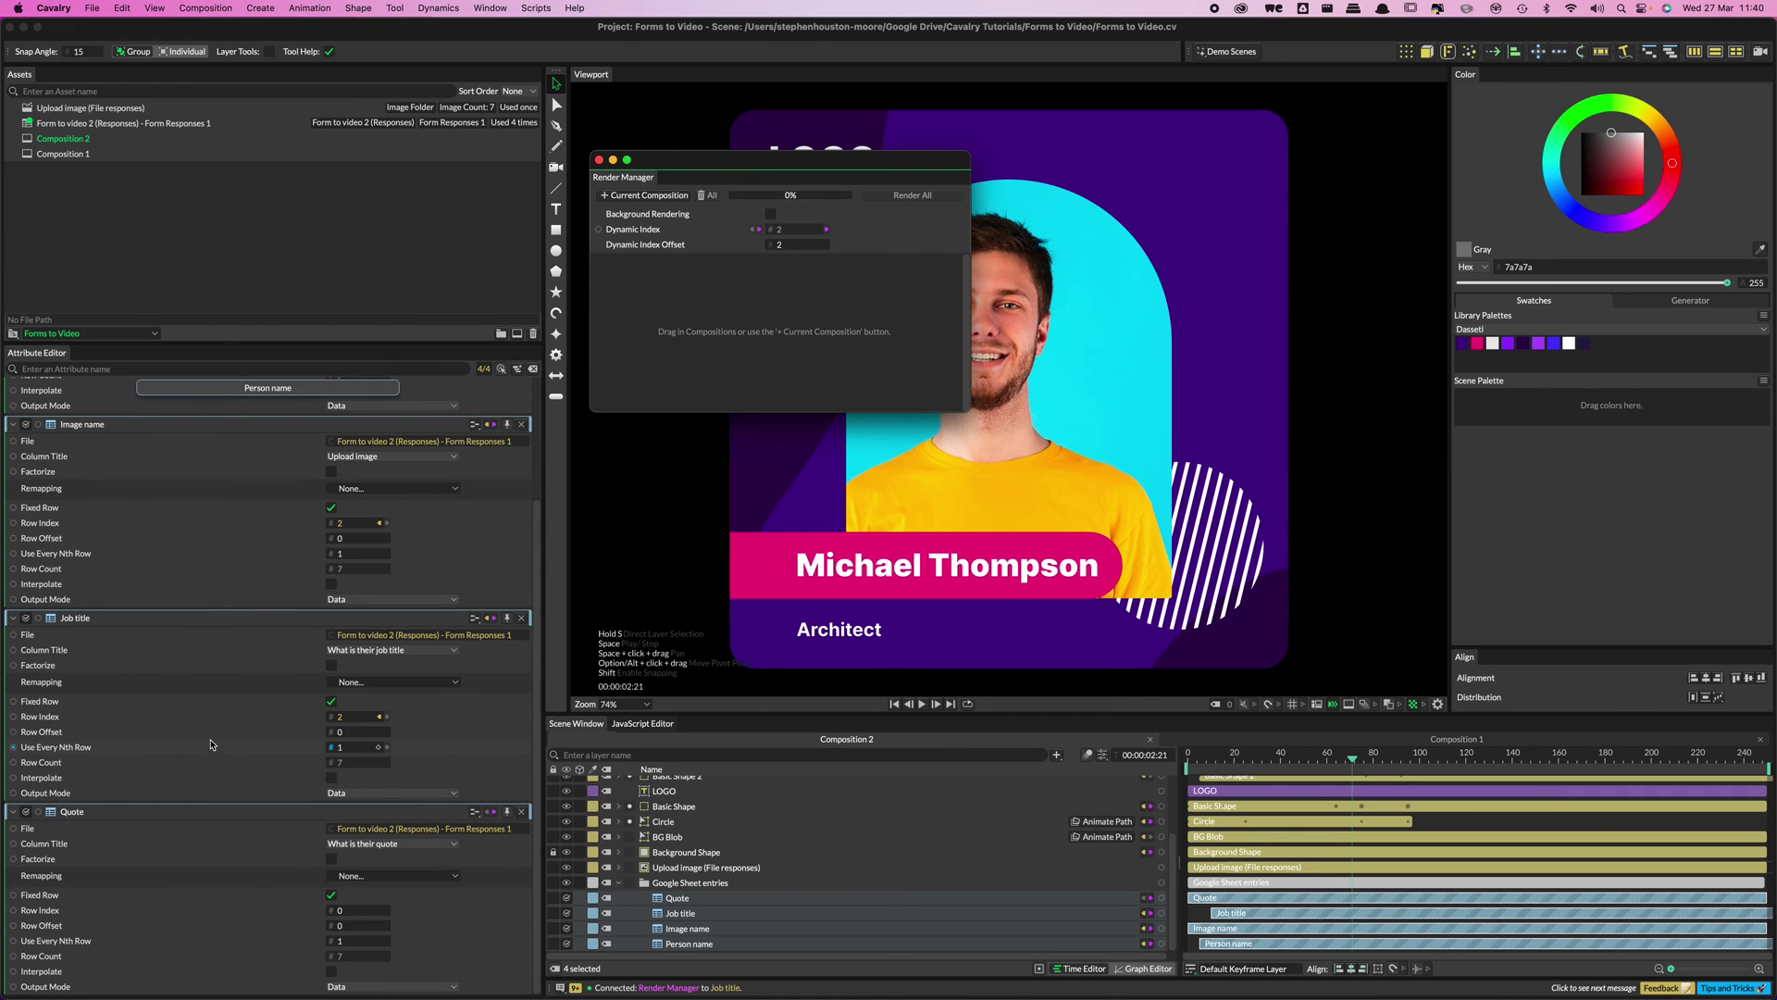
drag(616, 236, 56, 915)
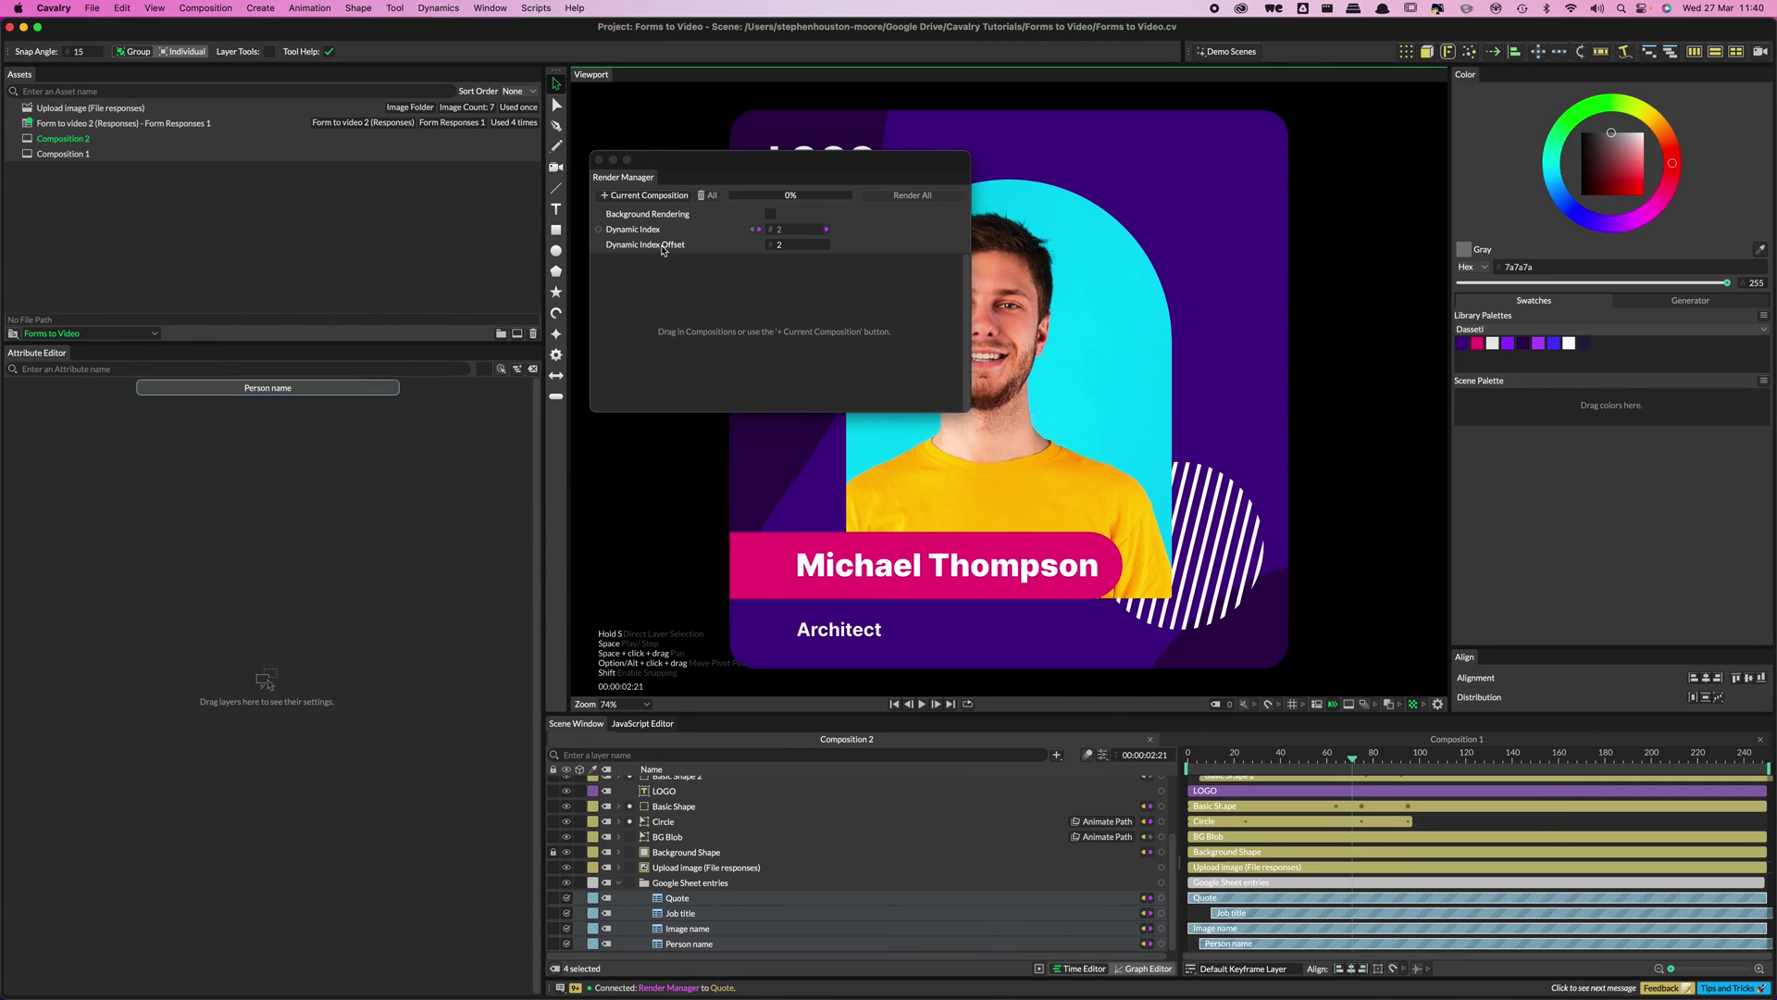
- Move the Render Manager clear of the artwork and vary the Dynamic Index Offset to preview different response rows at 00:00:02:12
drag(735, 170, 240, 328)
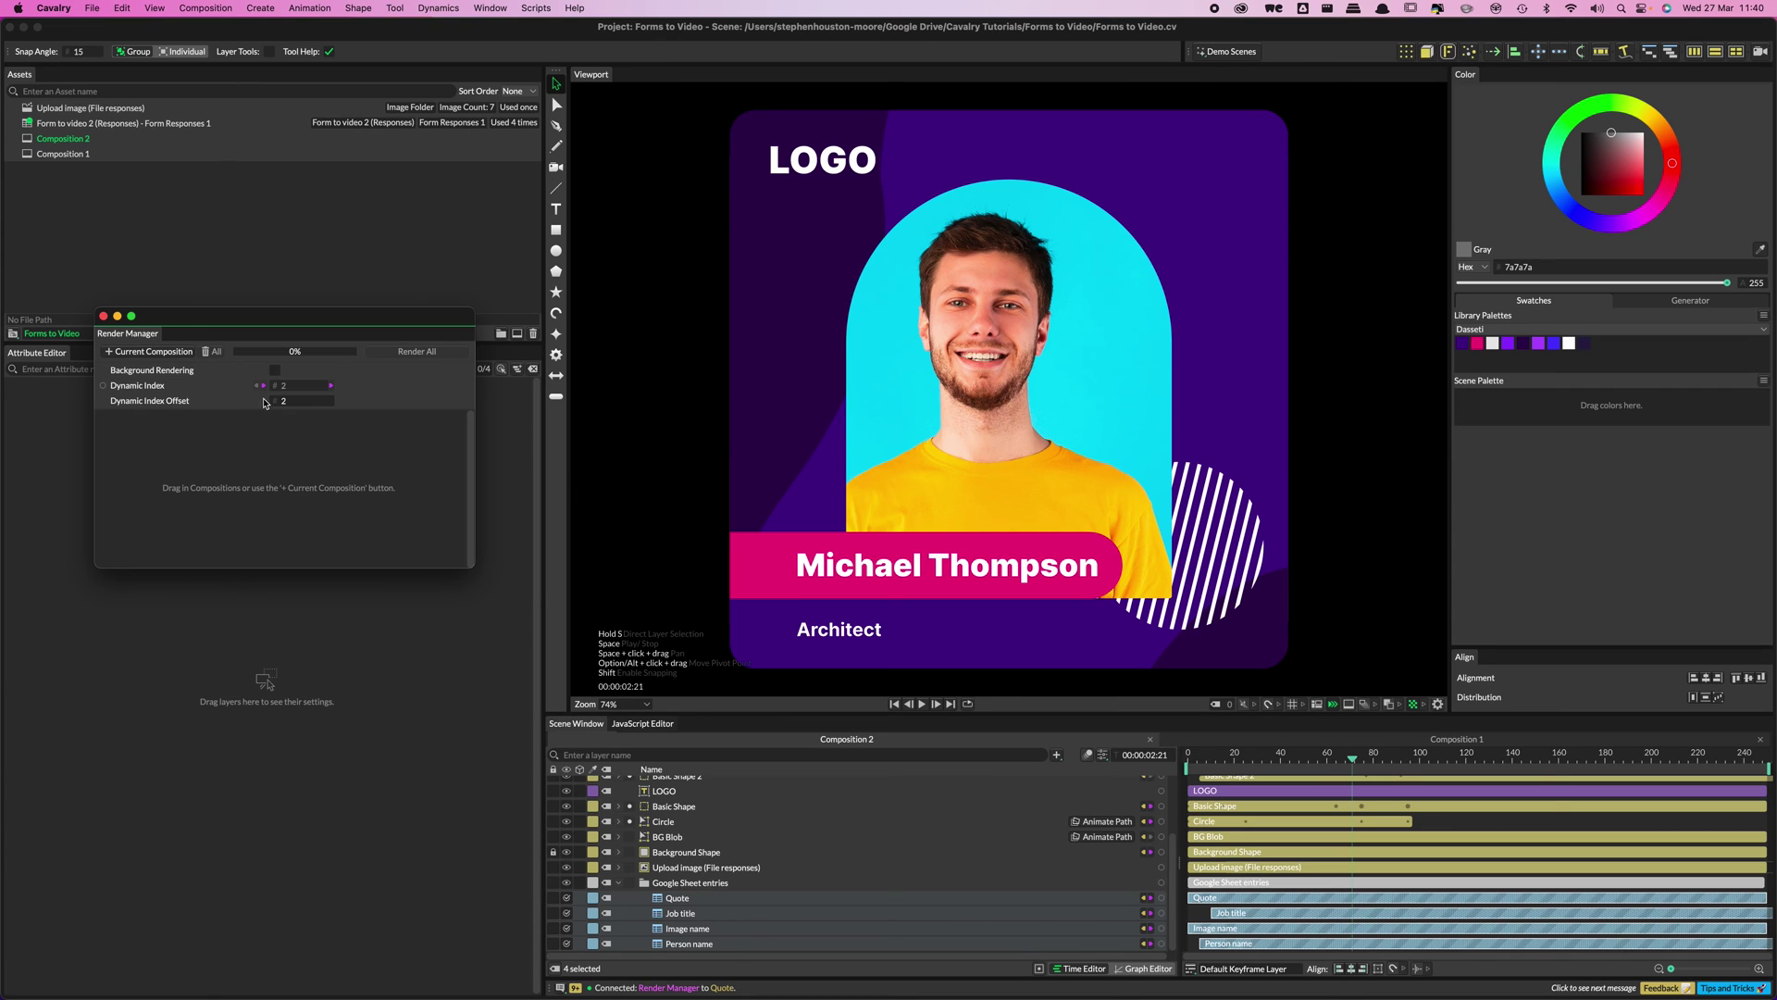
scroll(283, 401, down, 1)
key(Up)
key(Up)
drag(1231, 757, 1331, 757)
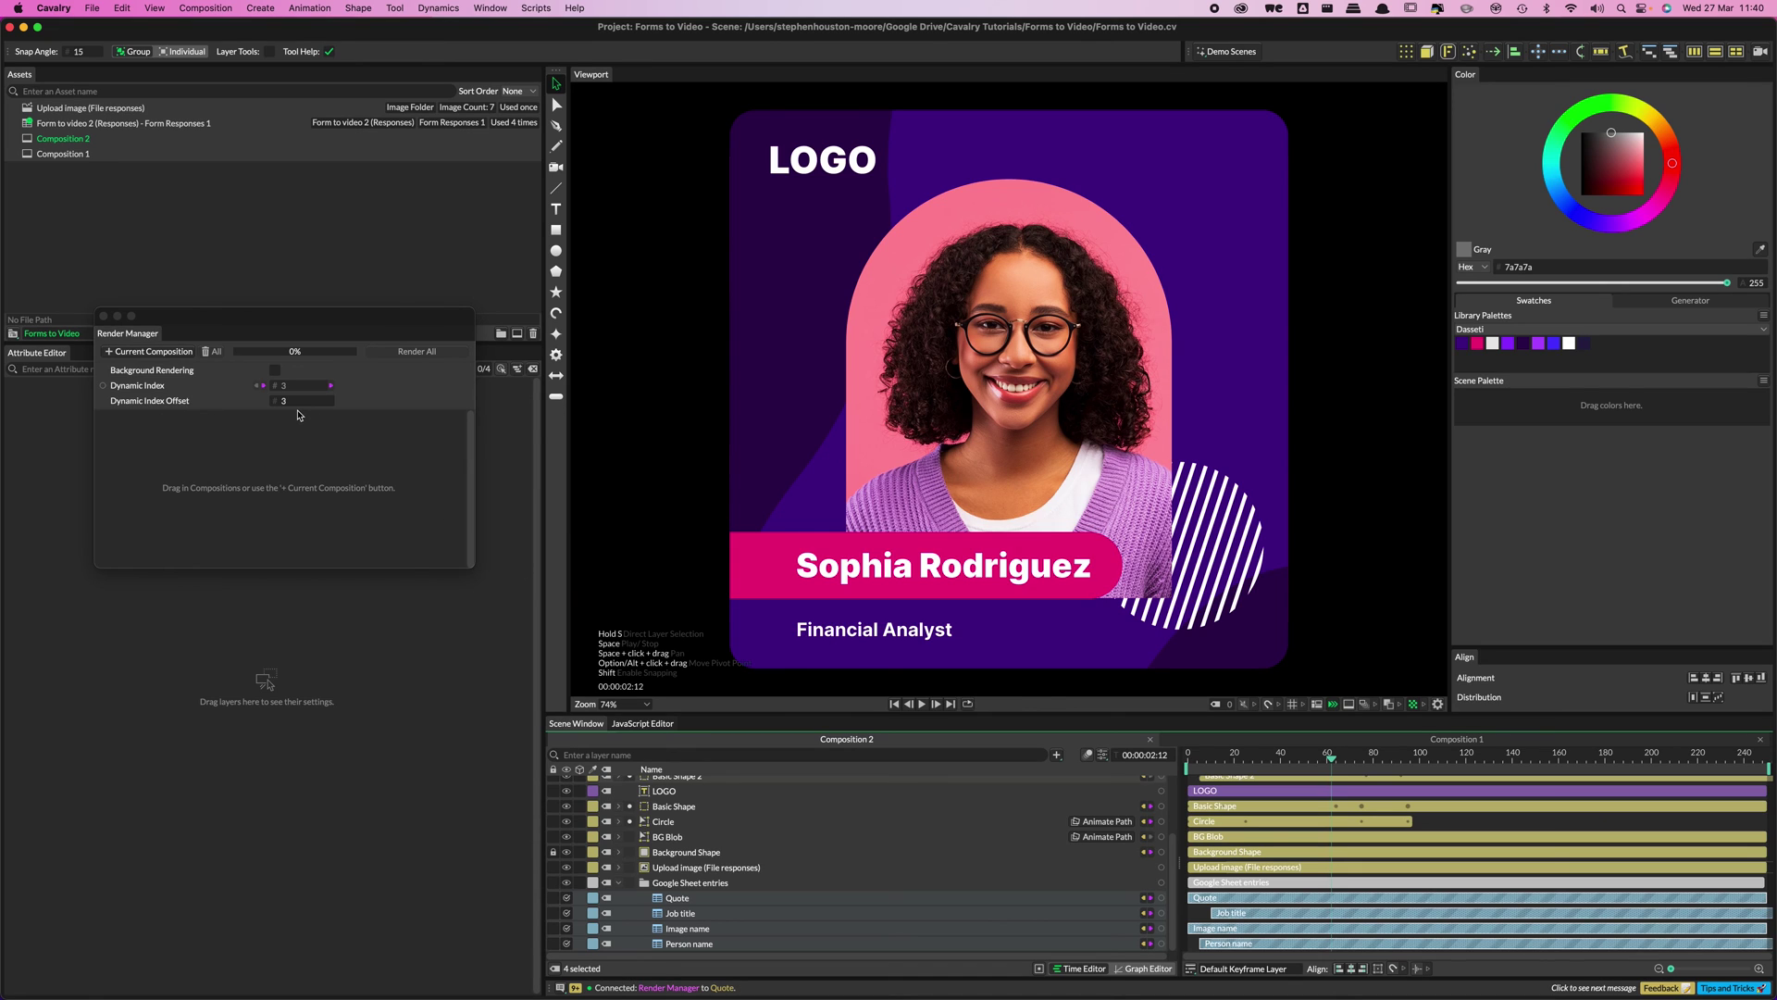
drag(289, 411, 288, 422)
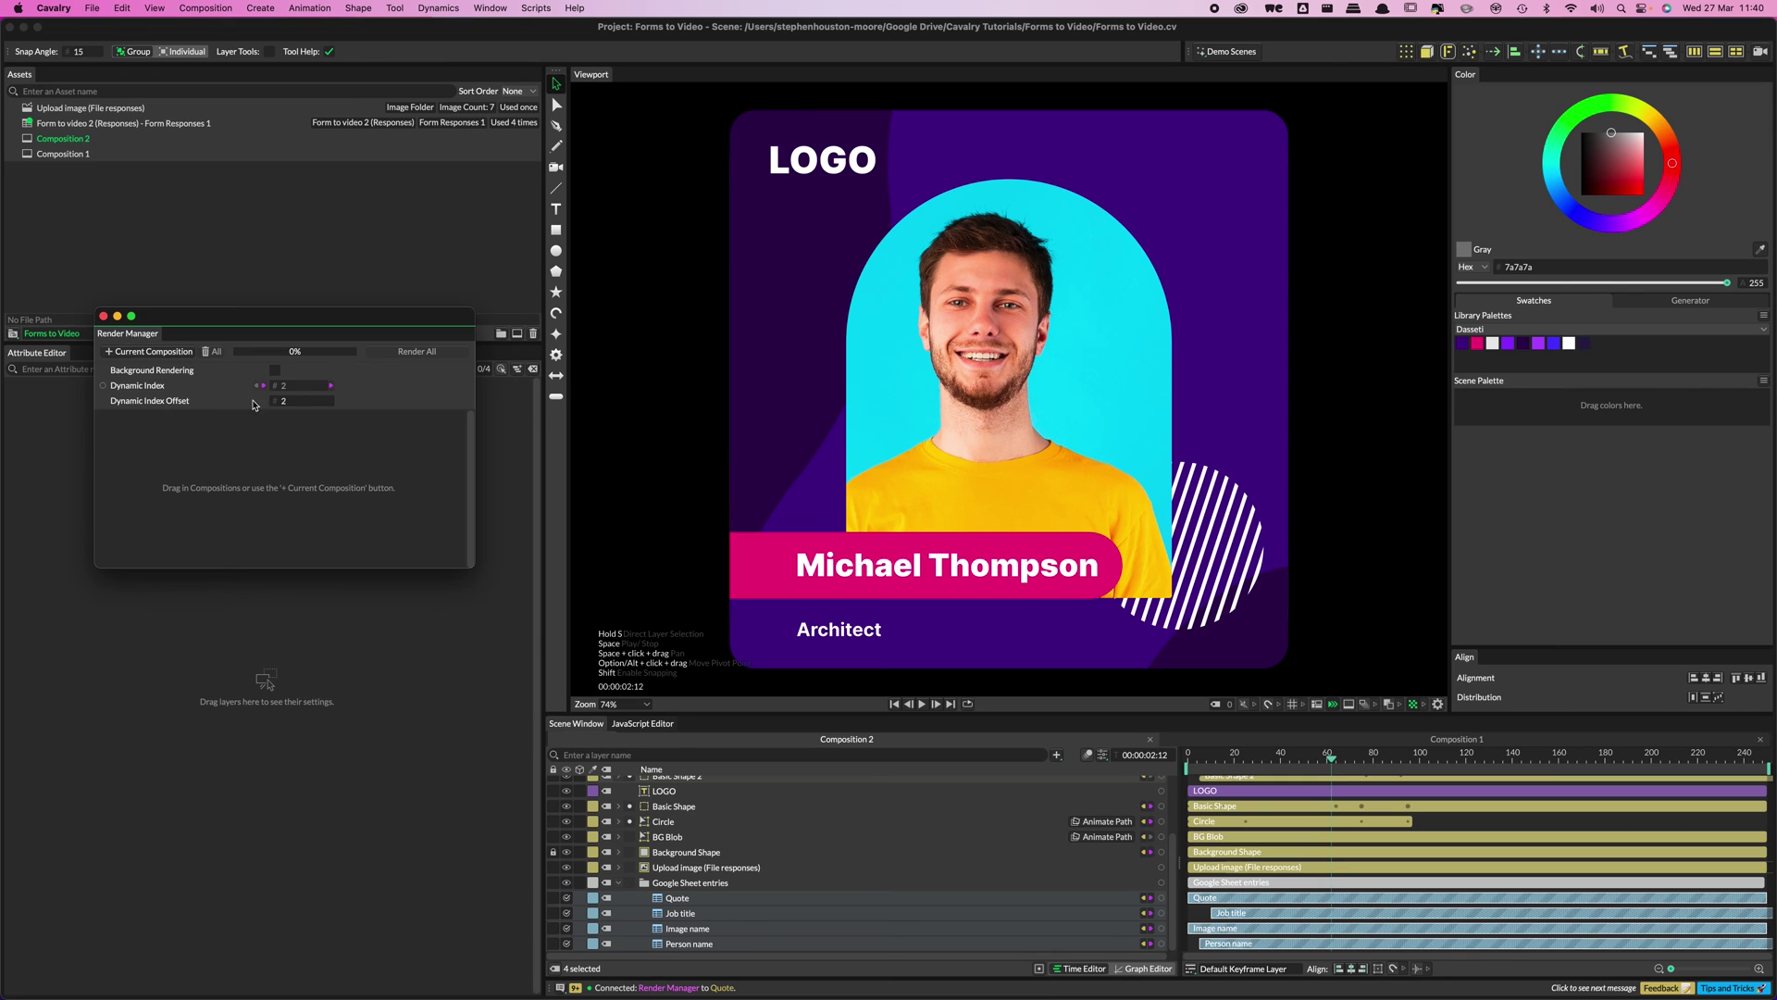
drag(285, 400, 287, 584)
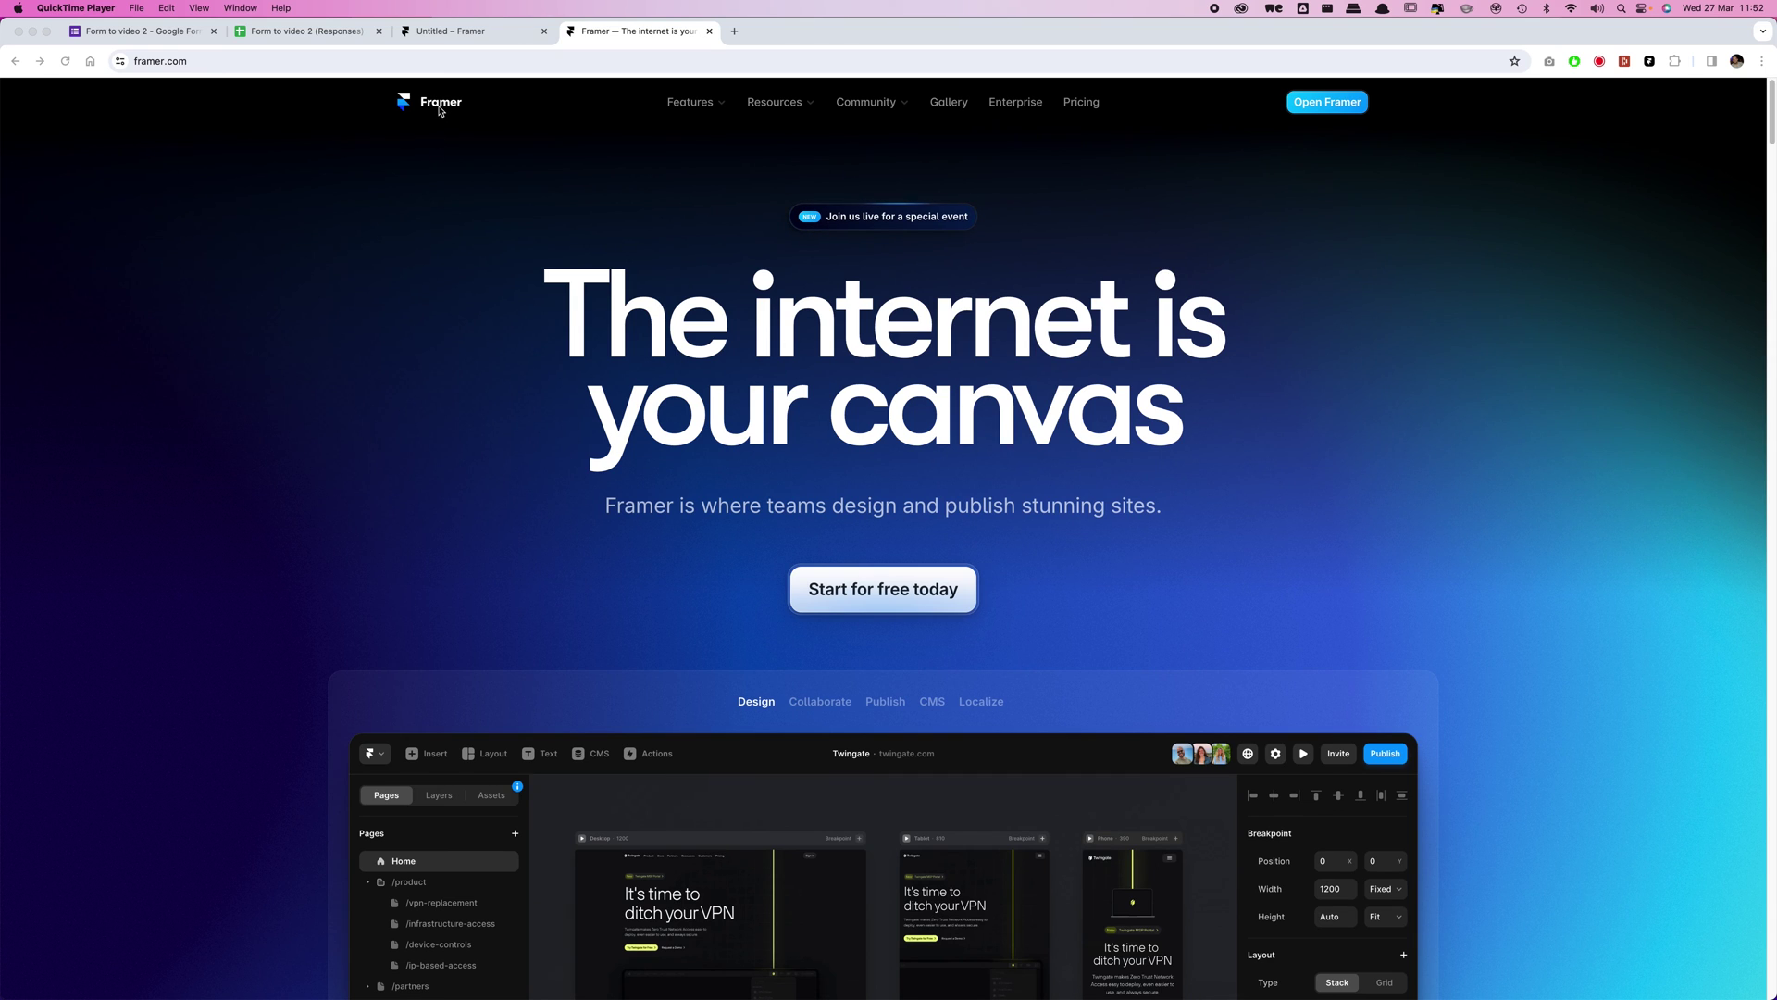
- Switch to the Framer website in Chrome and look over its homepage and the site-builder preview
click(271, 508)
scroll(272, 508, down, 3)
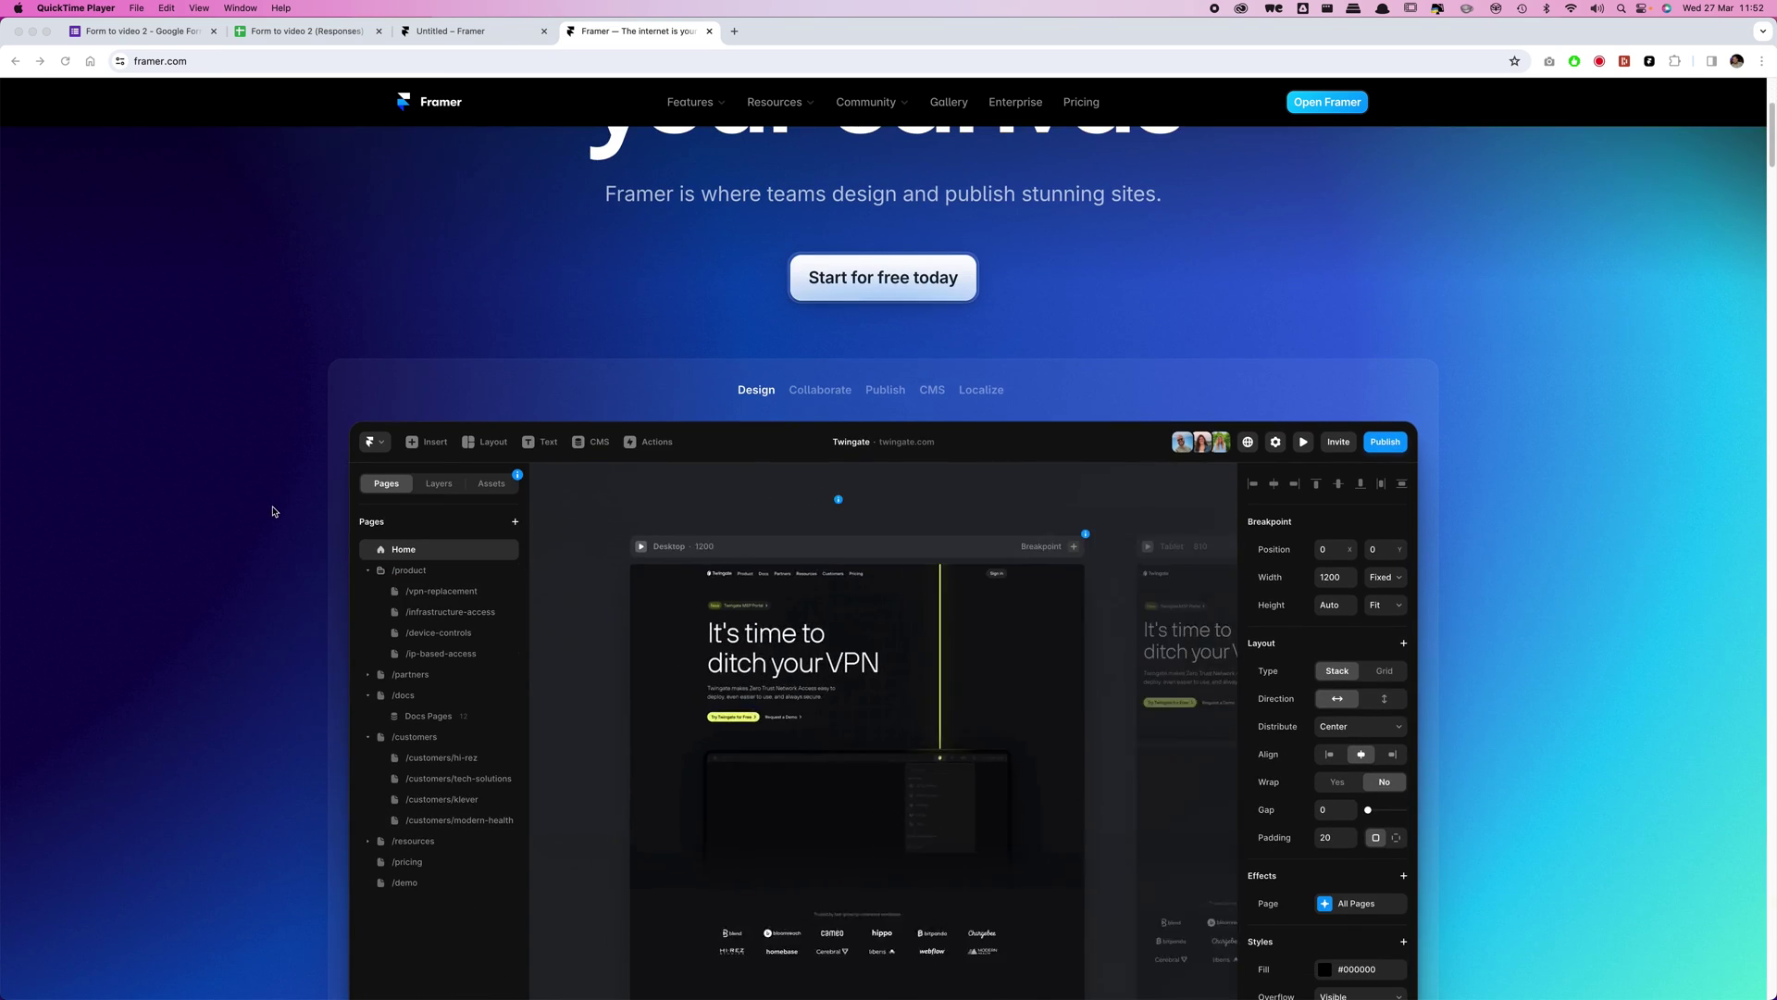
scroll(273, 508, down, 2)
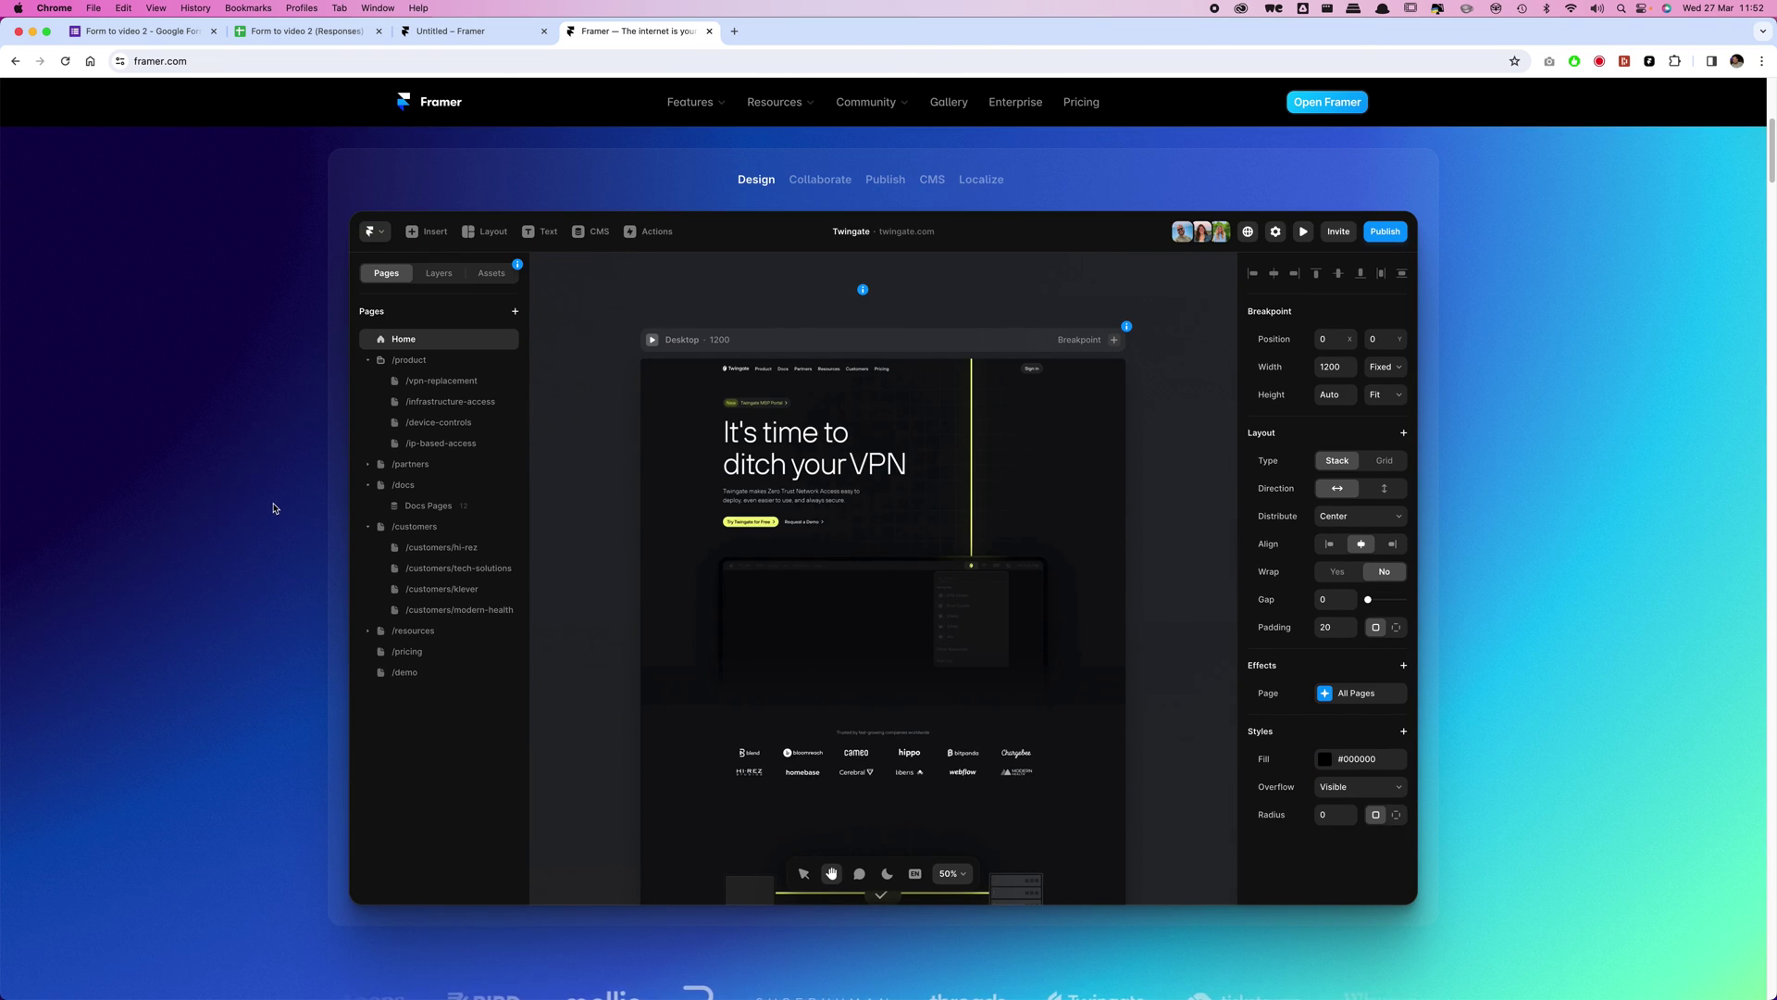
scroll(389, 556, up, 4)
scroll(278, 602, down, 5)
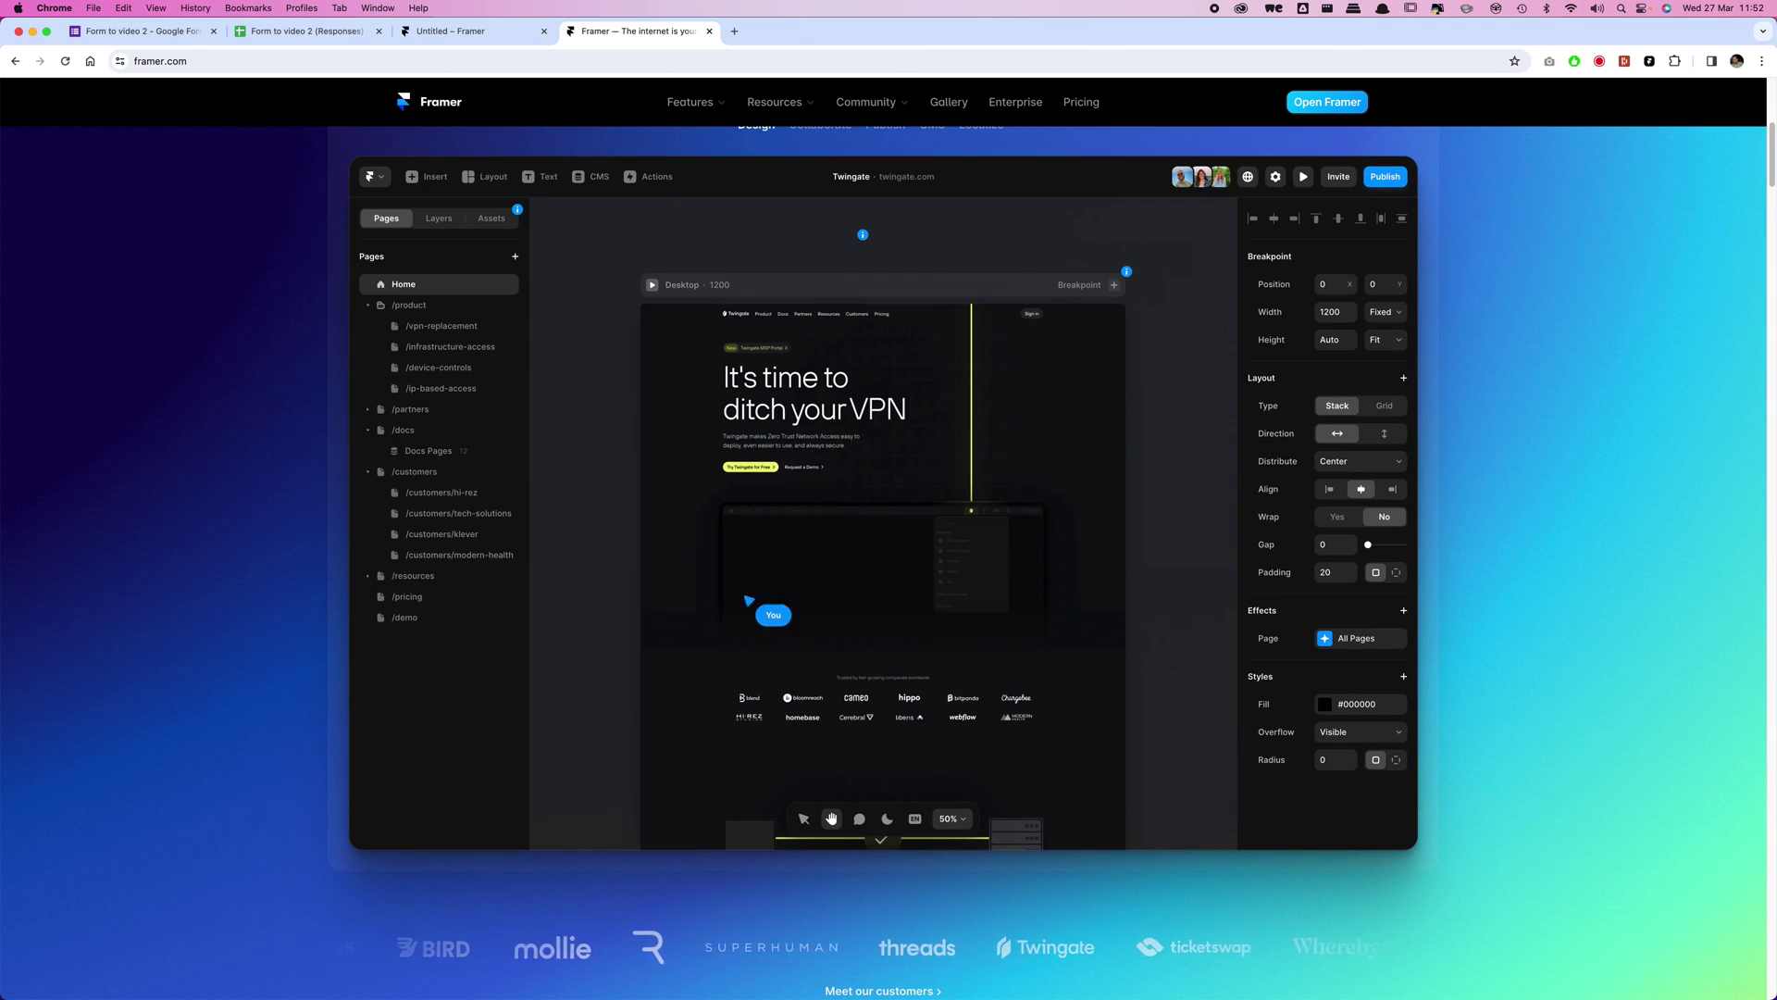
scroll(481, 569, up, 5)
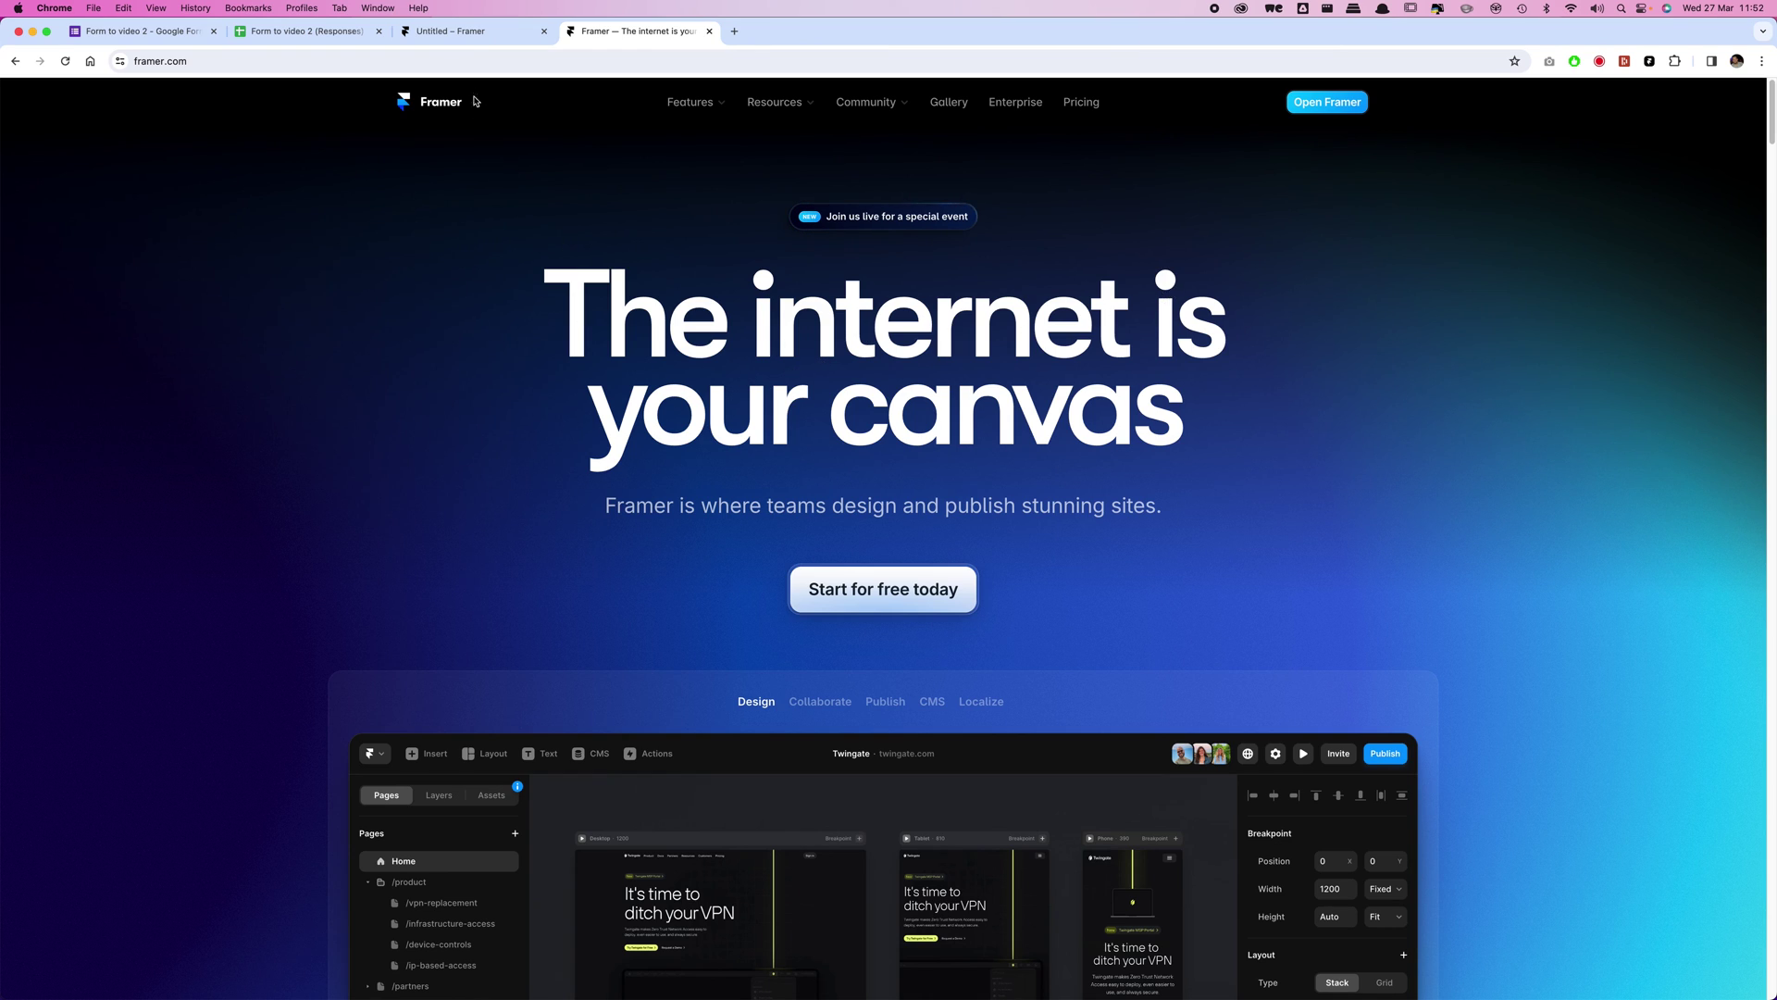
- Open the Untitled Framer project and insert the three-card blog section with images and buttons on the Desktop page
click(451, 31)
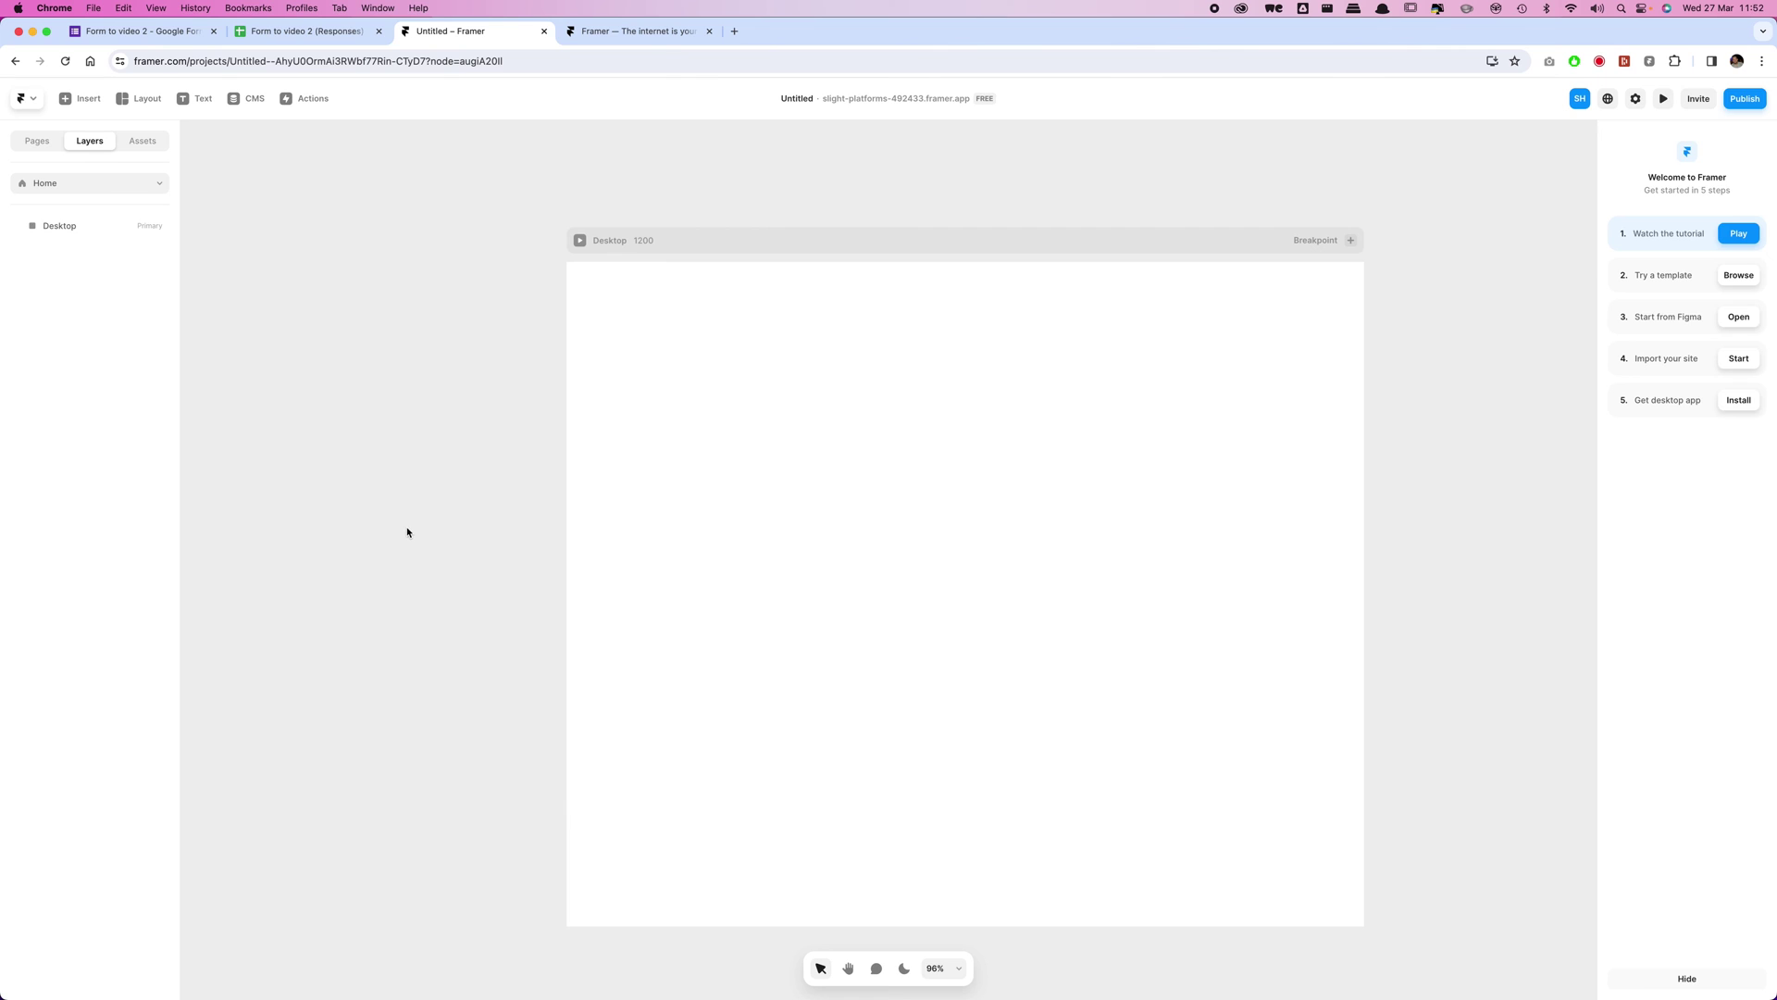
click(89, 98)
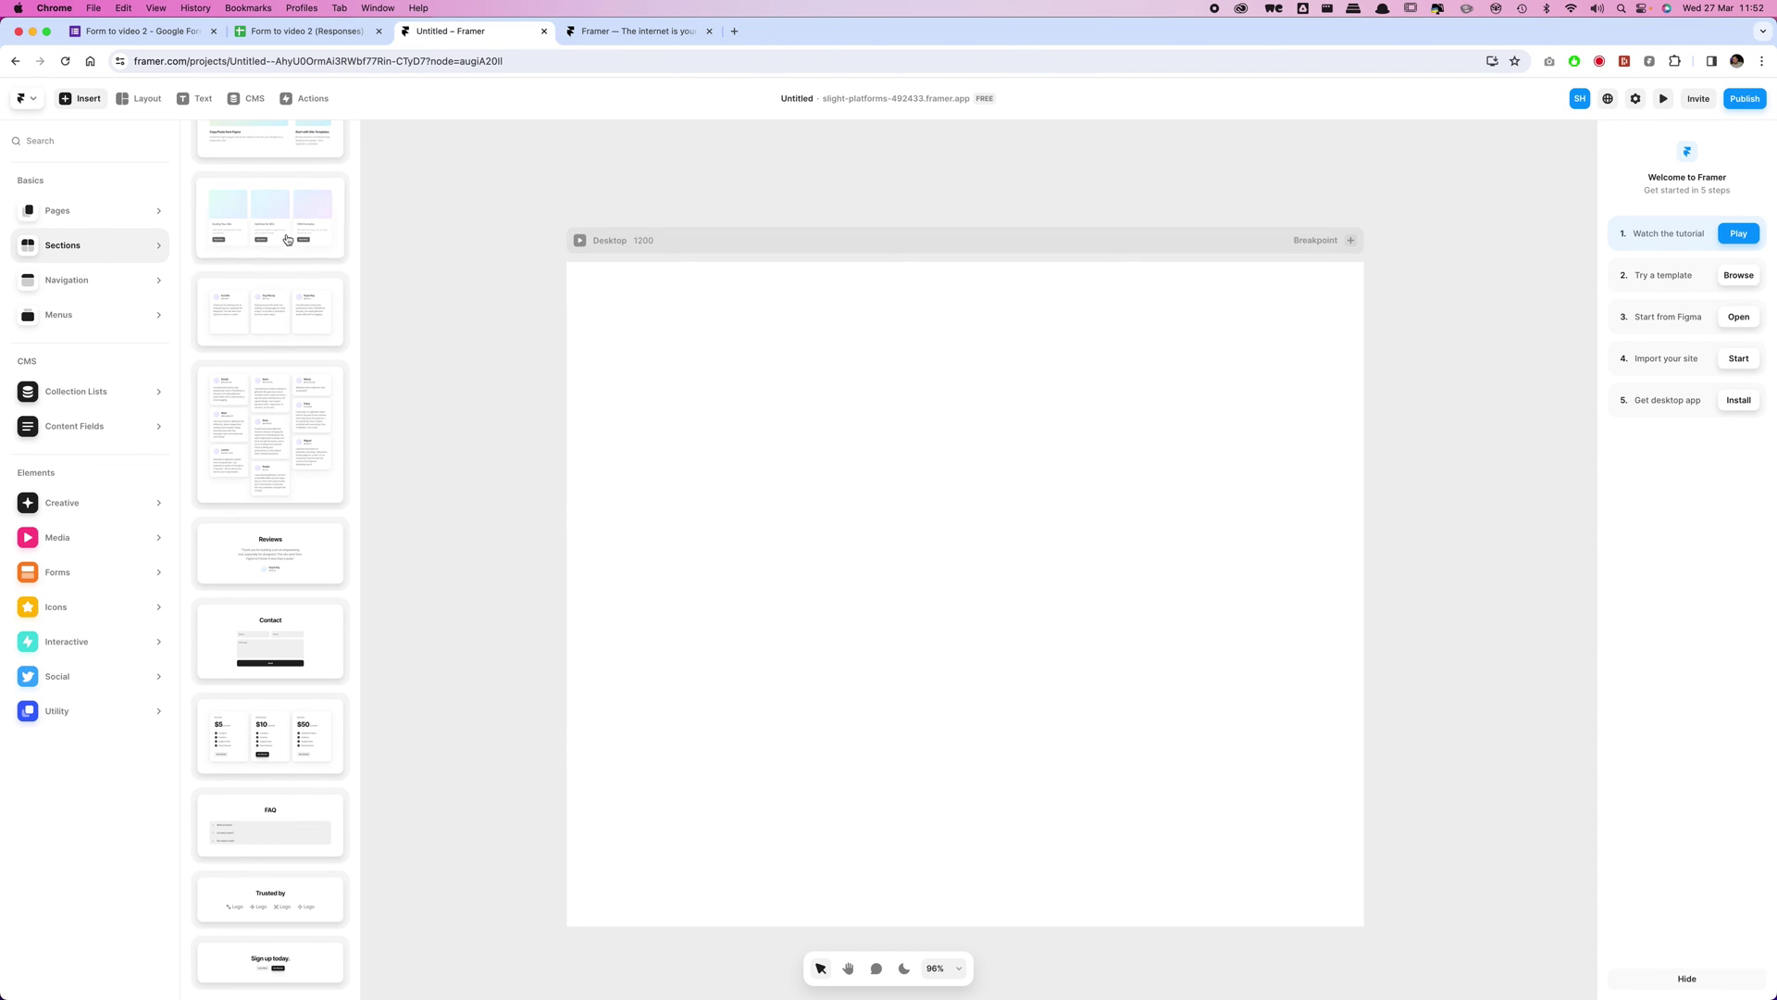
click(238, 225)
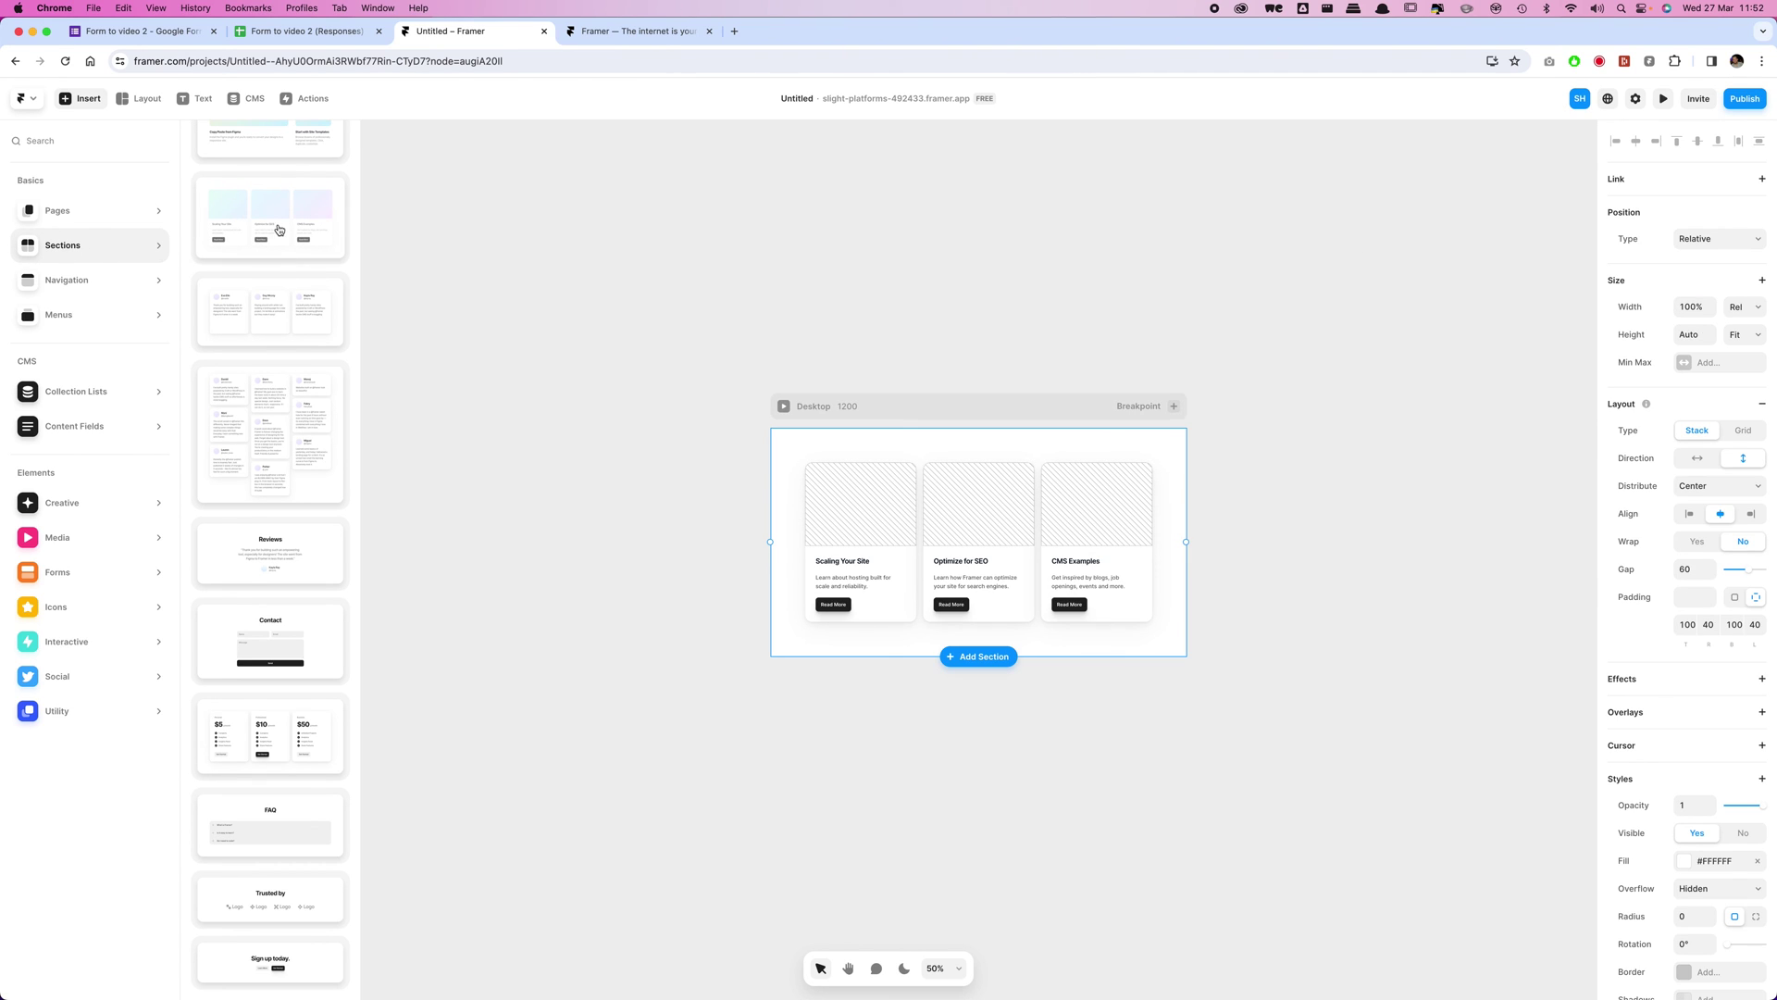
scroll(863, 654, up, 5)
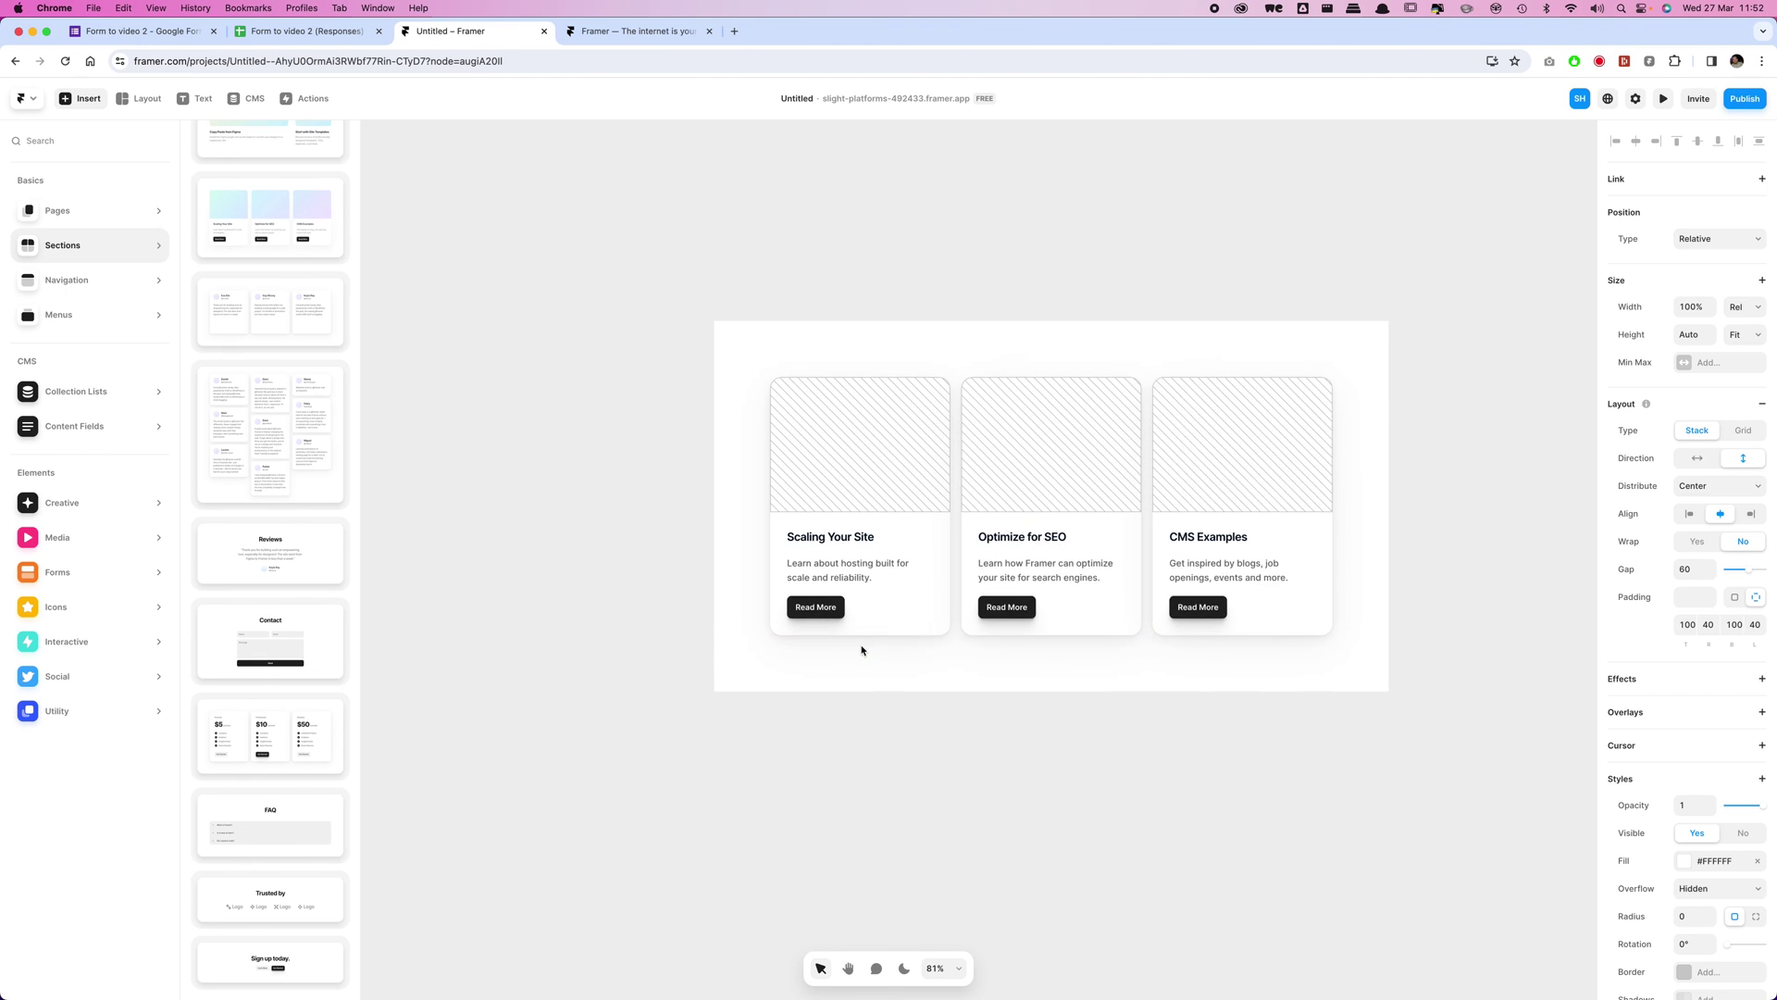
click(746, 512)
click(448, 491)
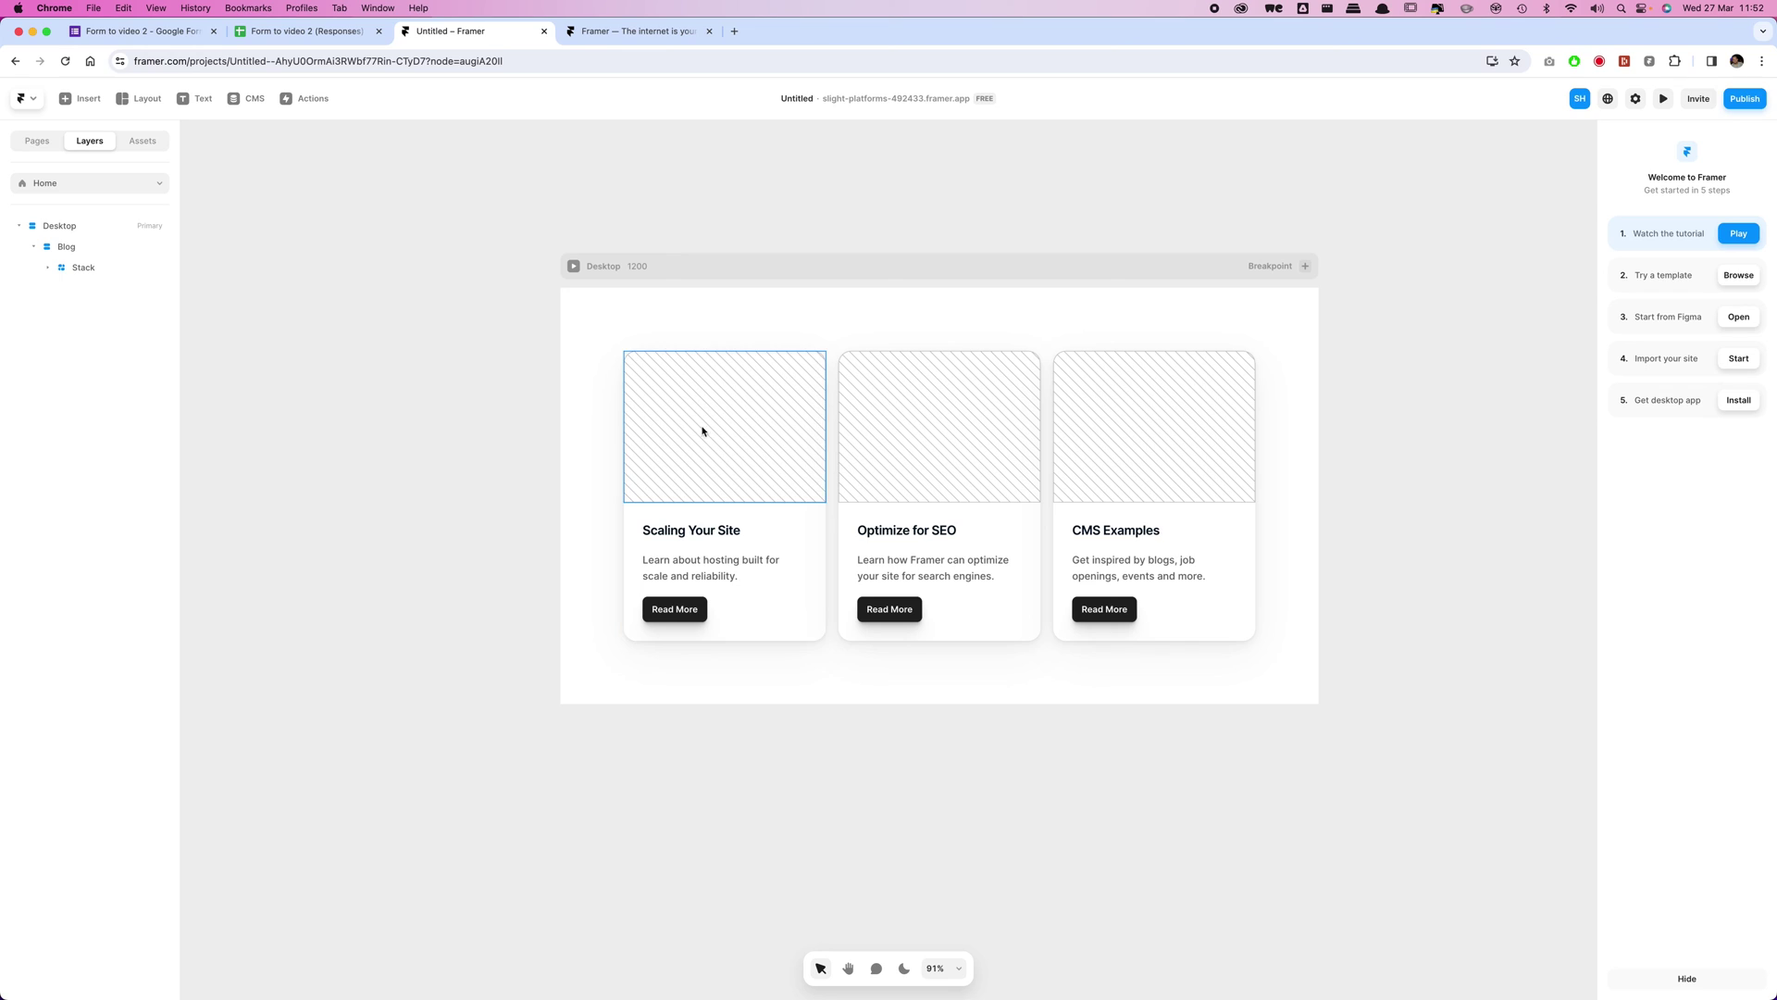
- Change the first card's title to "Quote post" and its description to "Create a new post here"
double_click(695, 531)
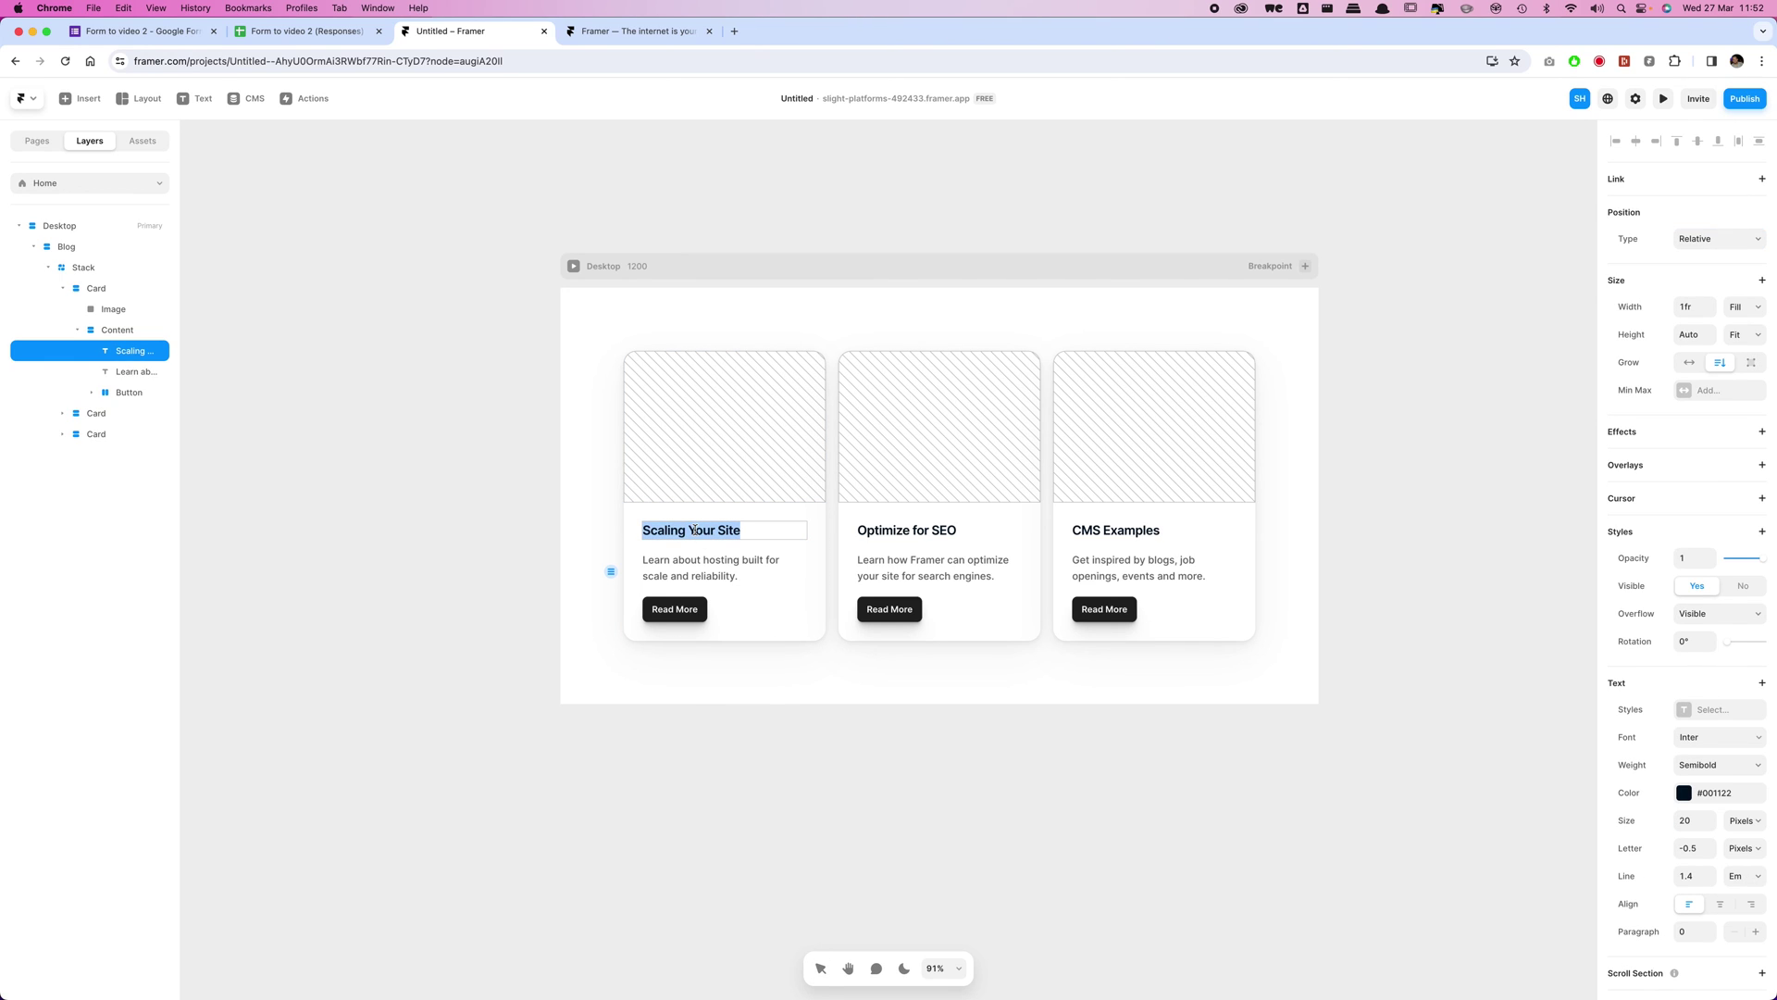
text(Quote post)
double_click(697, 558)
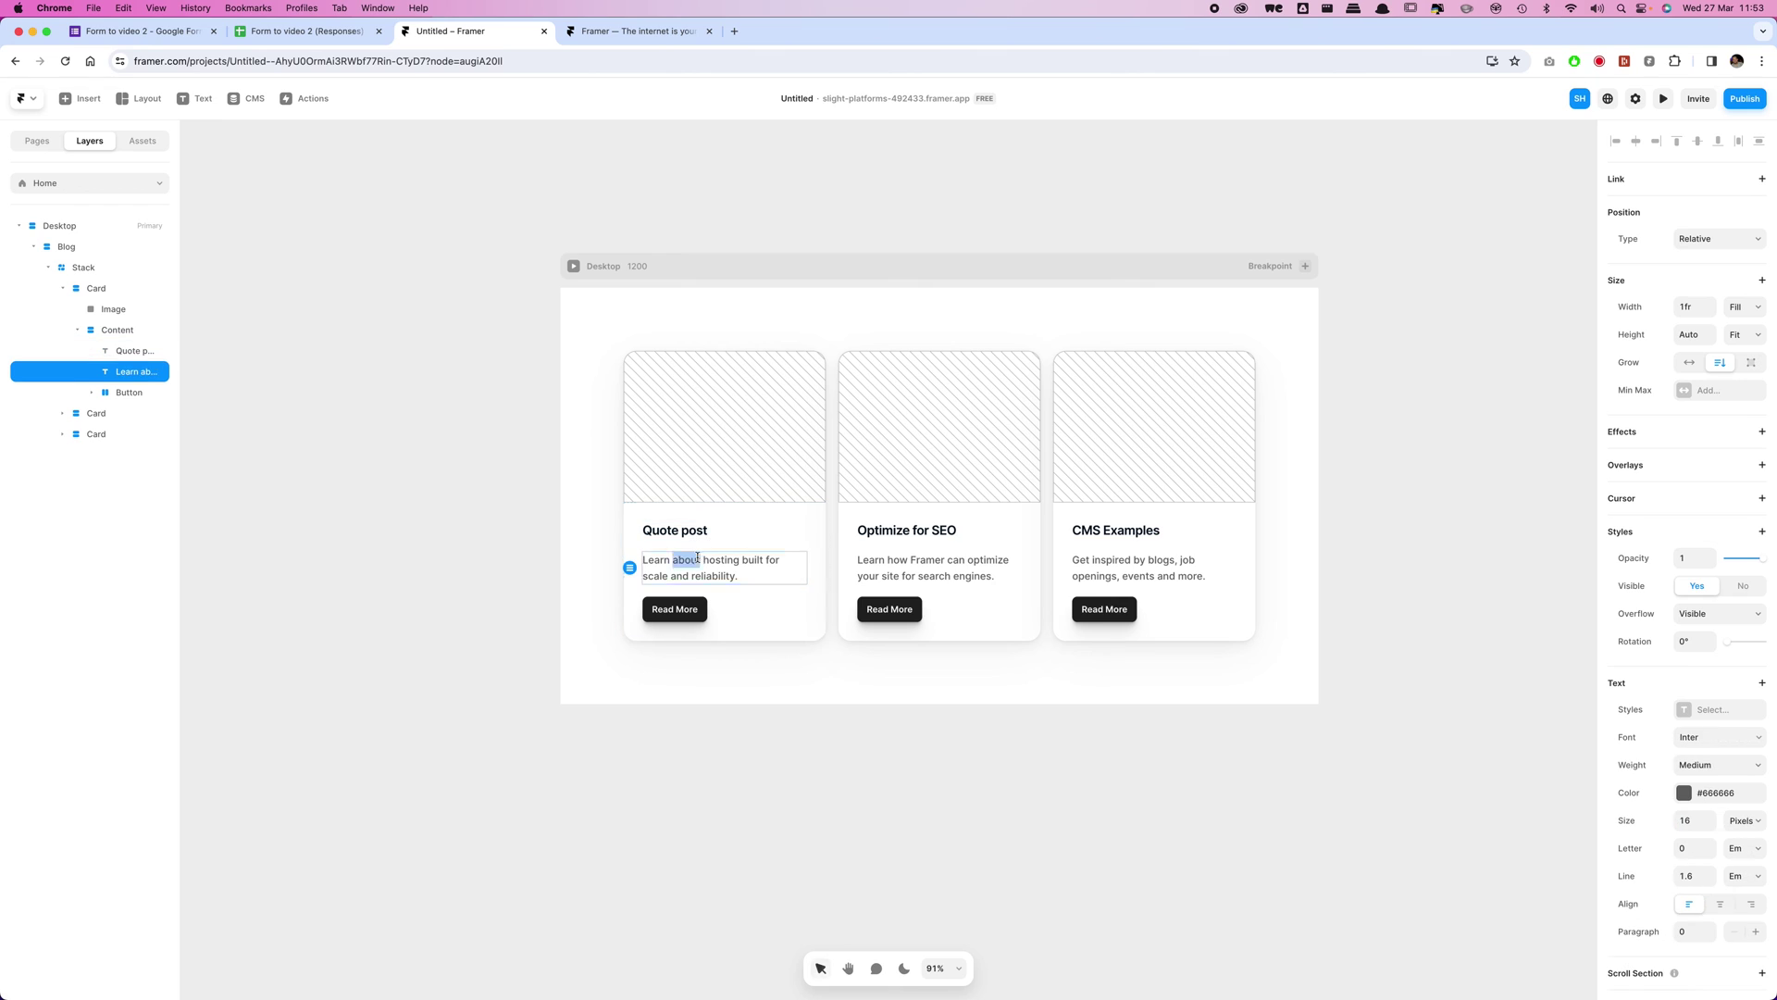
text(Ct)
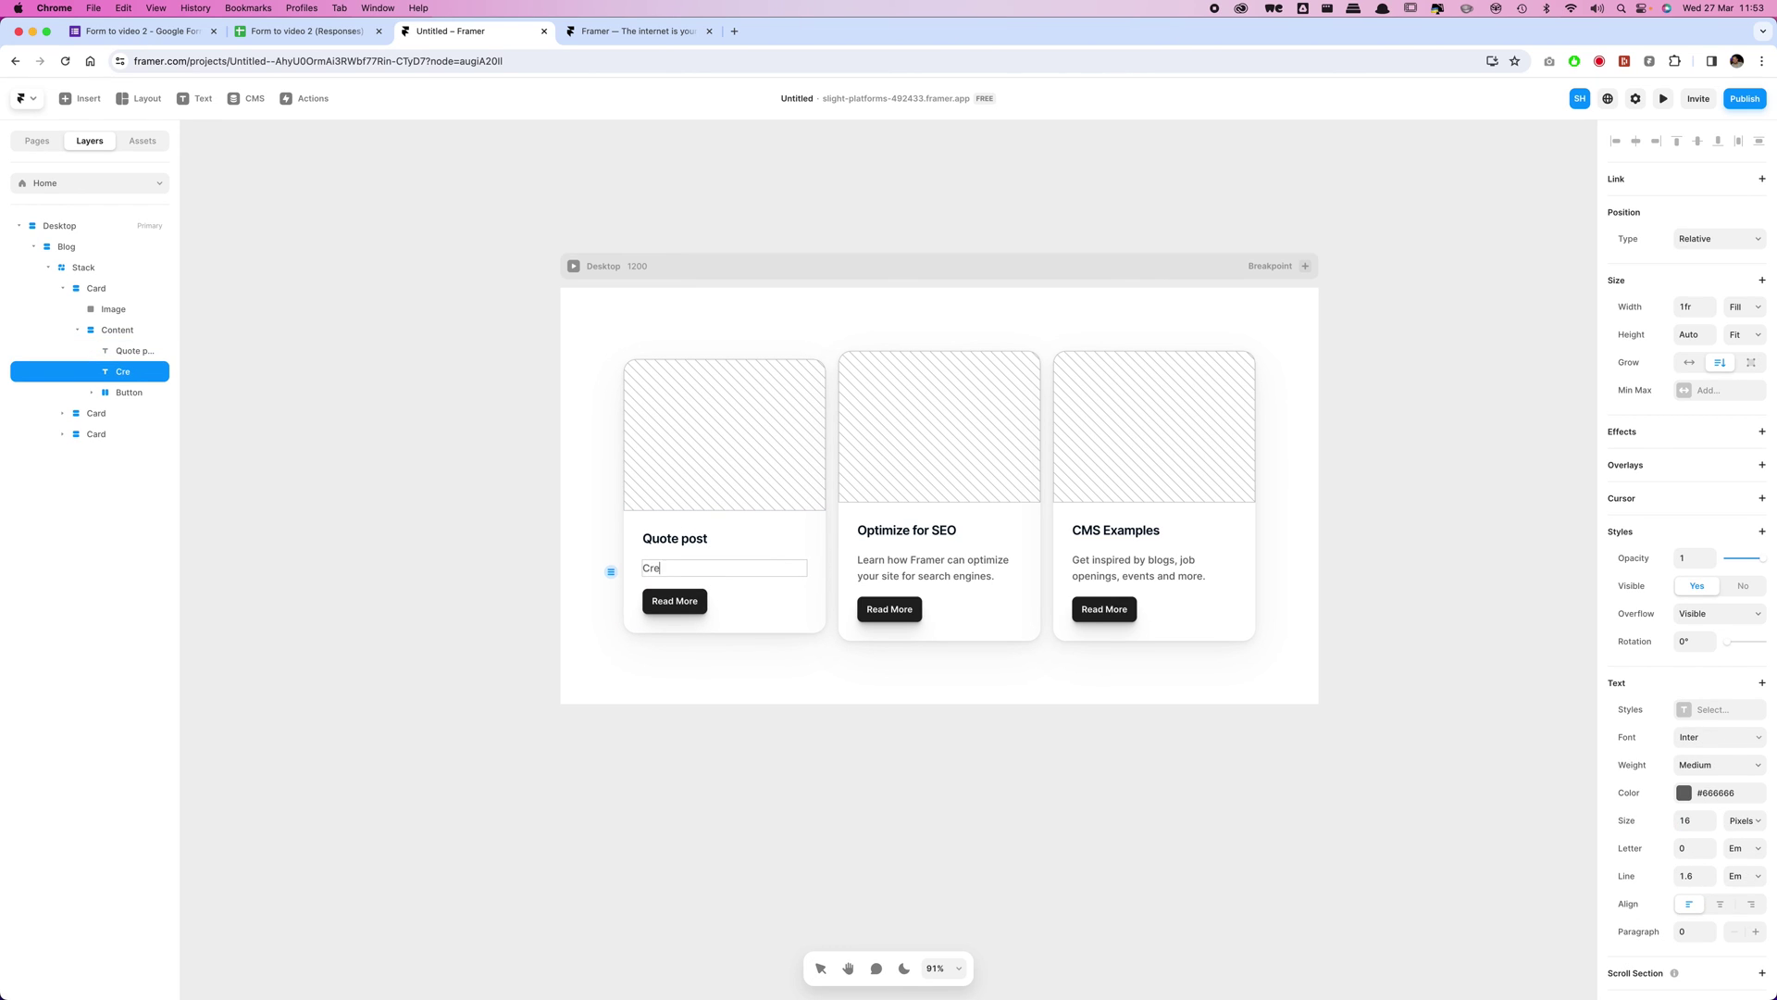
text(eate a new post here)
- Fill the first card's image area with Composition 1.png from the Desktop folder
click(676, 409)
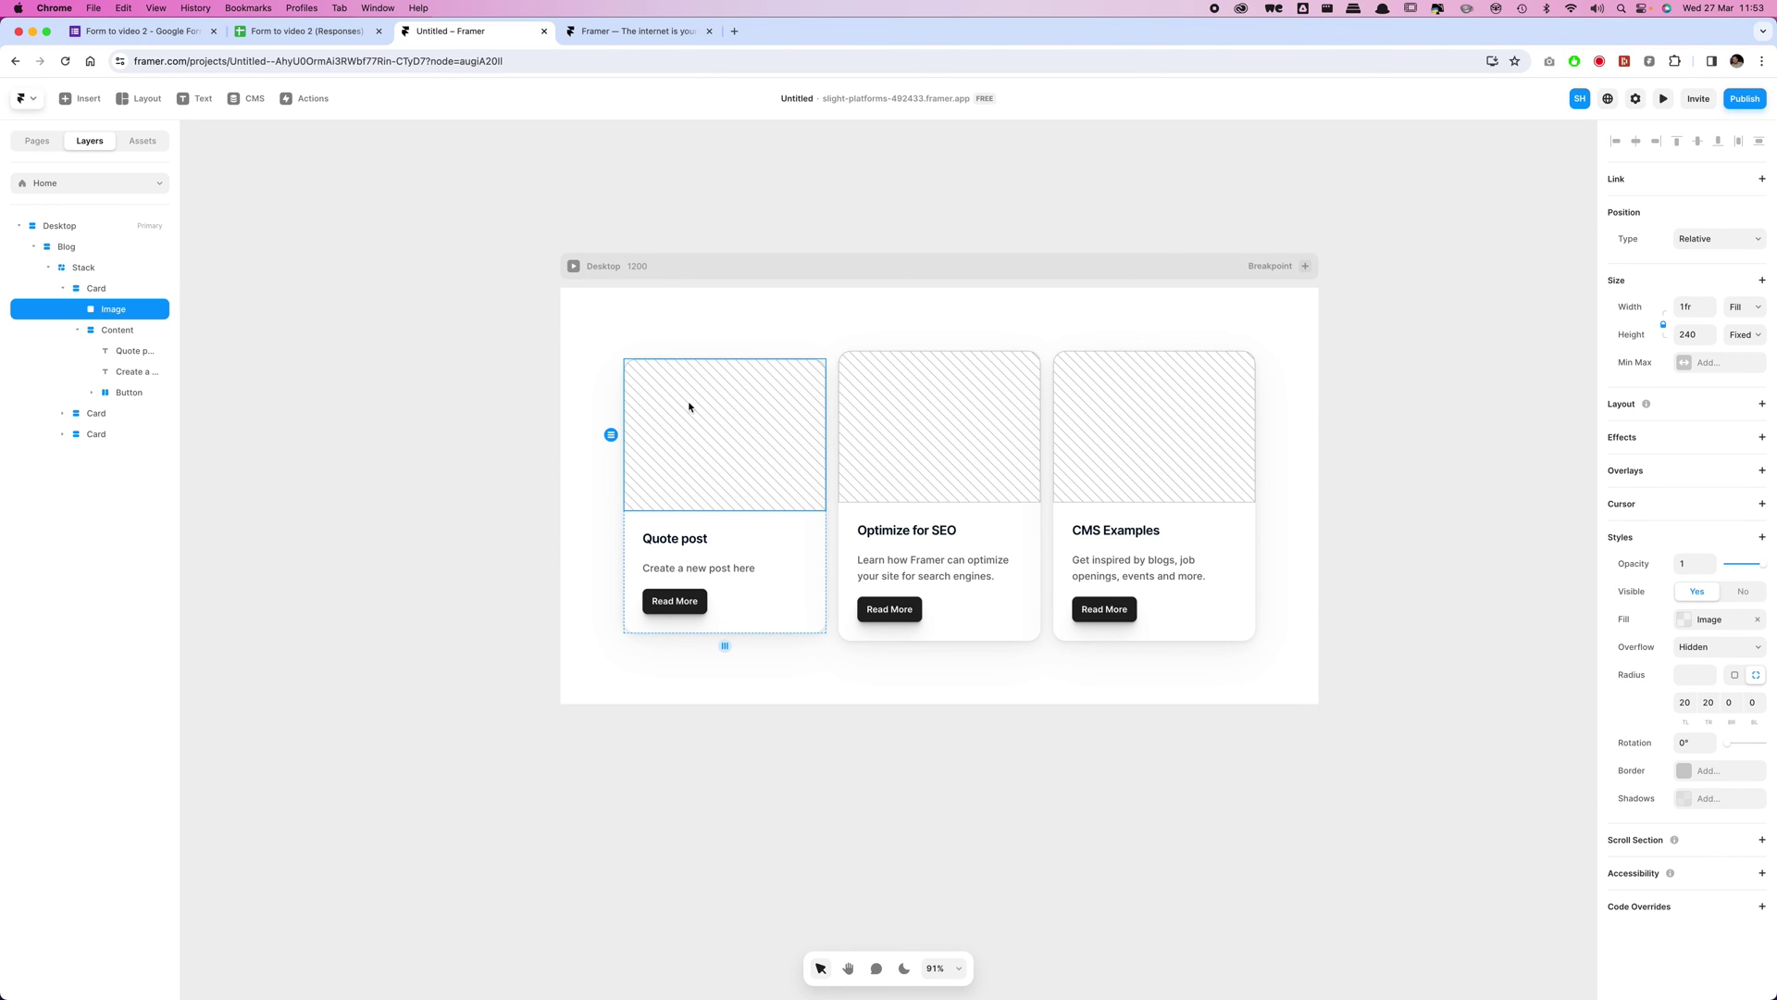
click(1700, 622)
click(1495, 721)
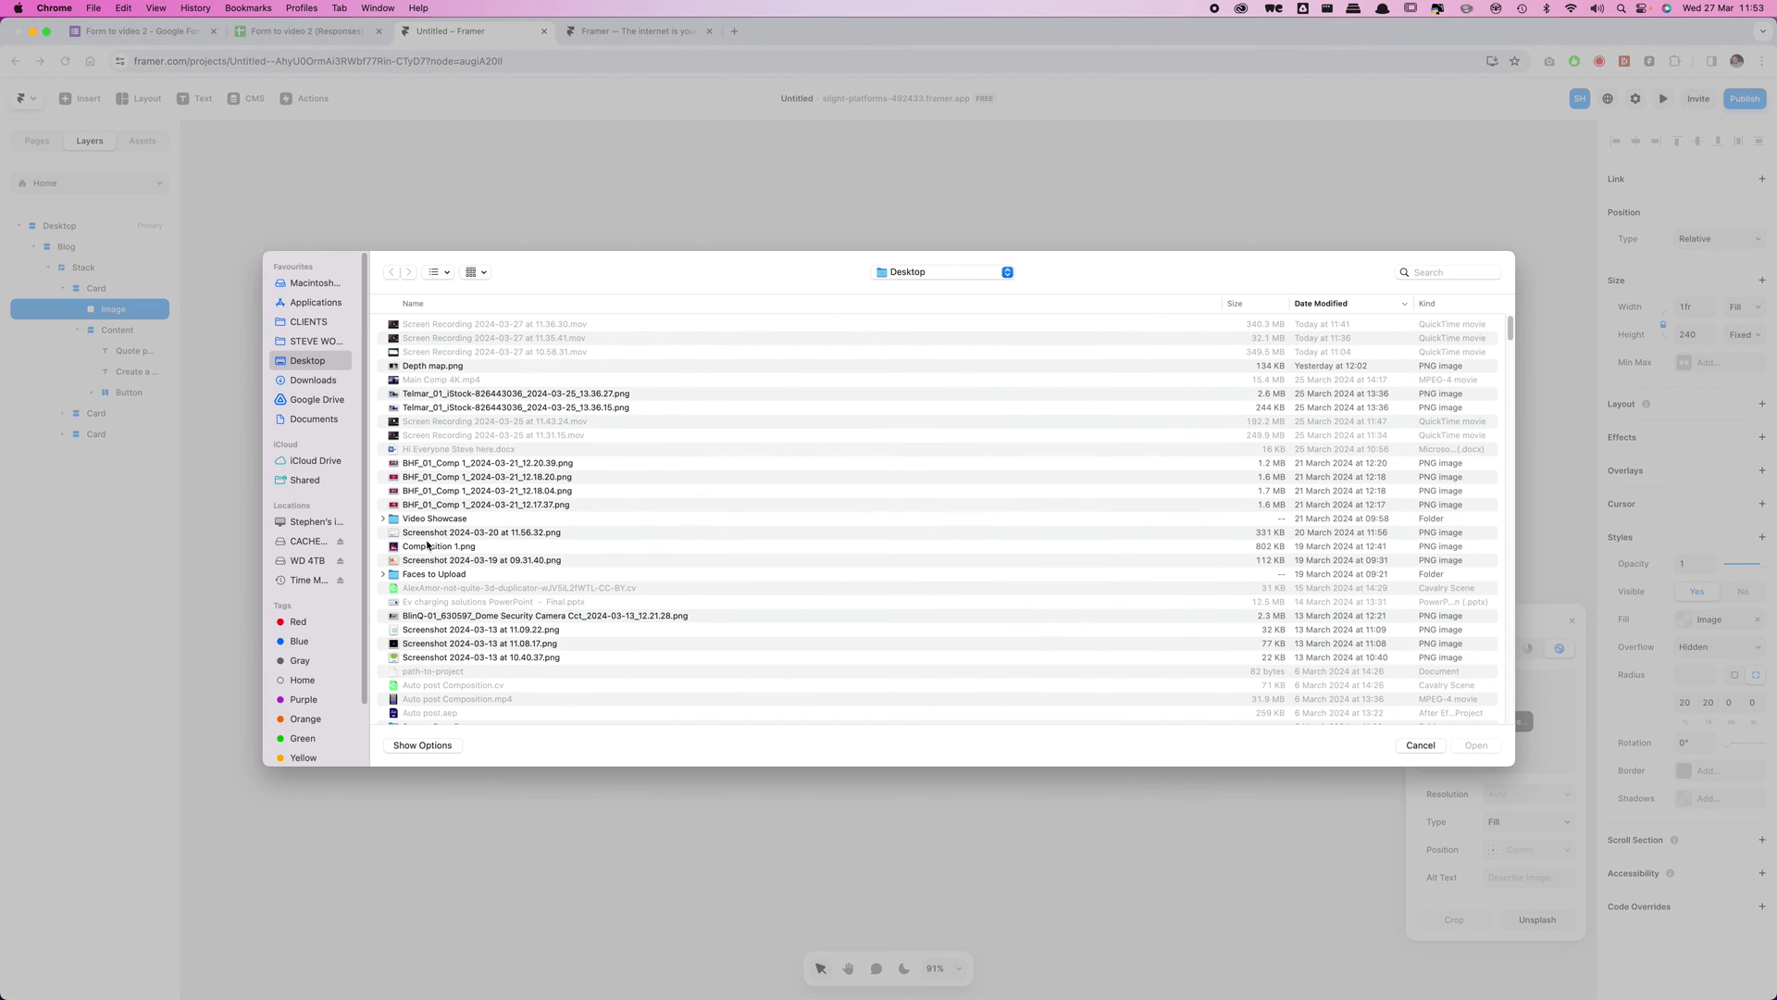
double_click(428, 546)
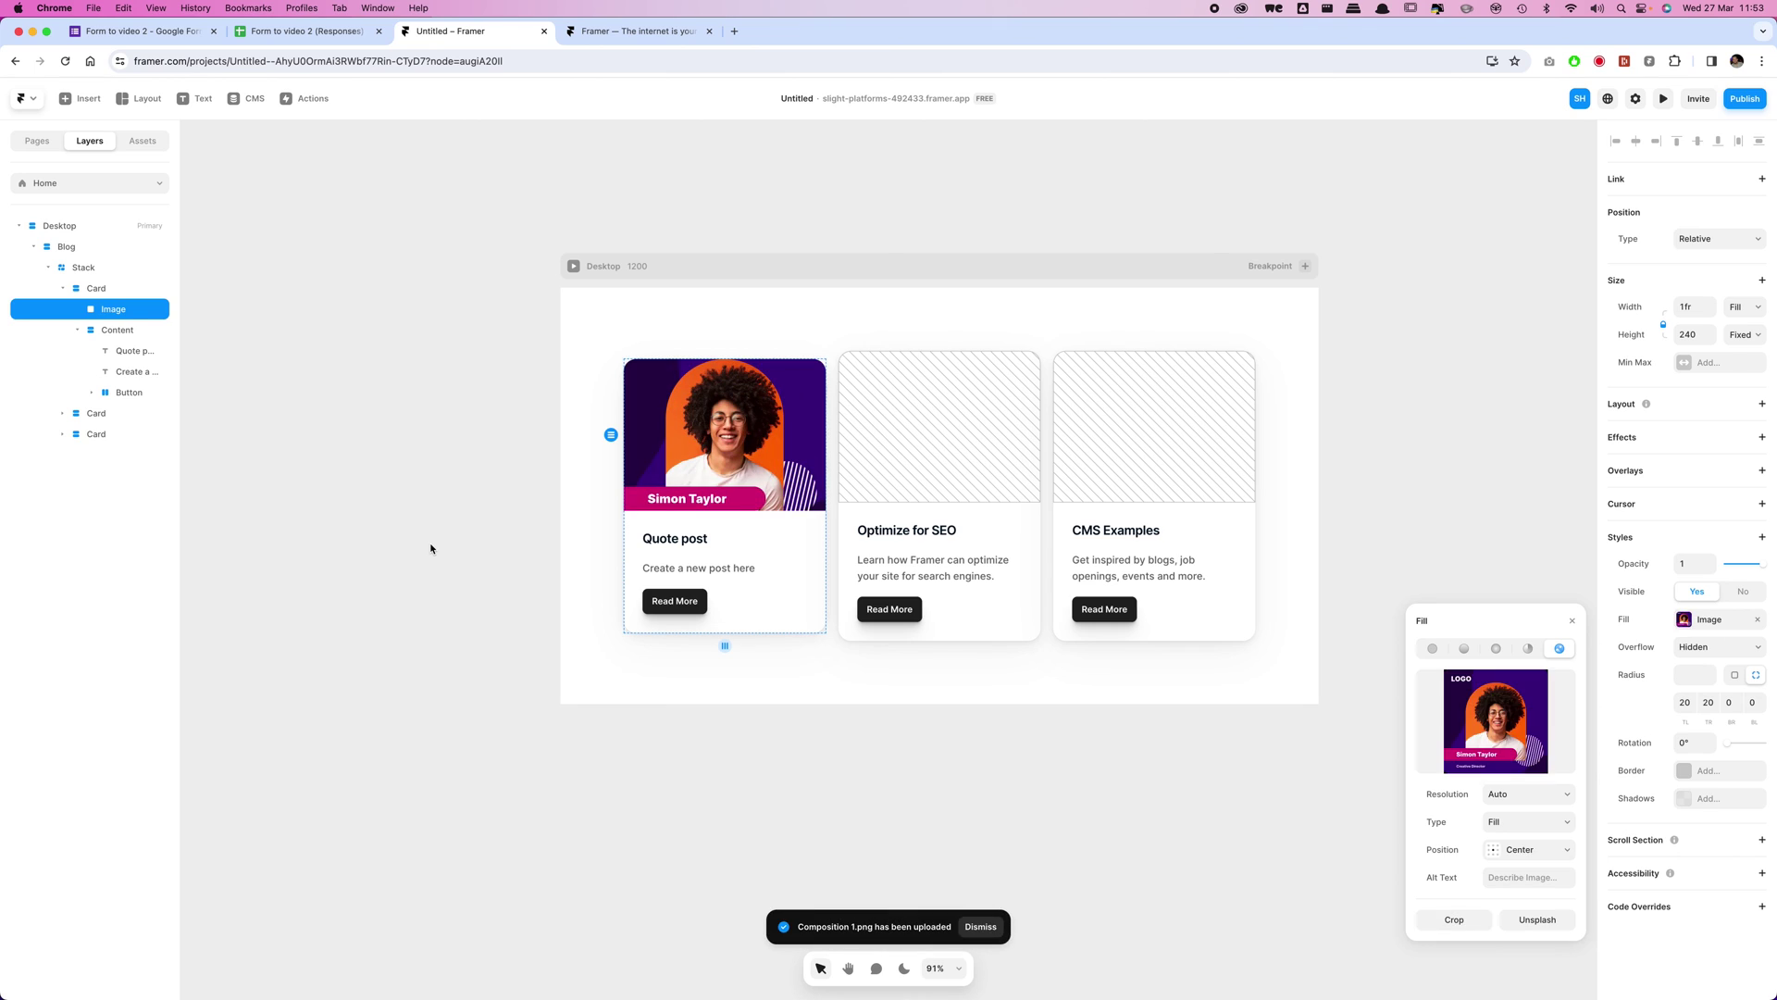
click(431, 549)
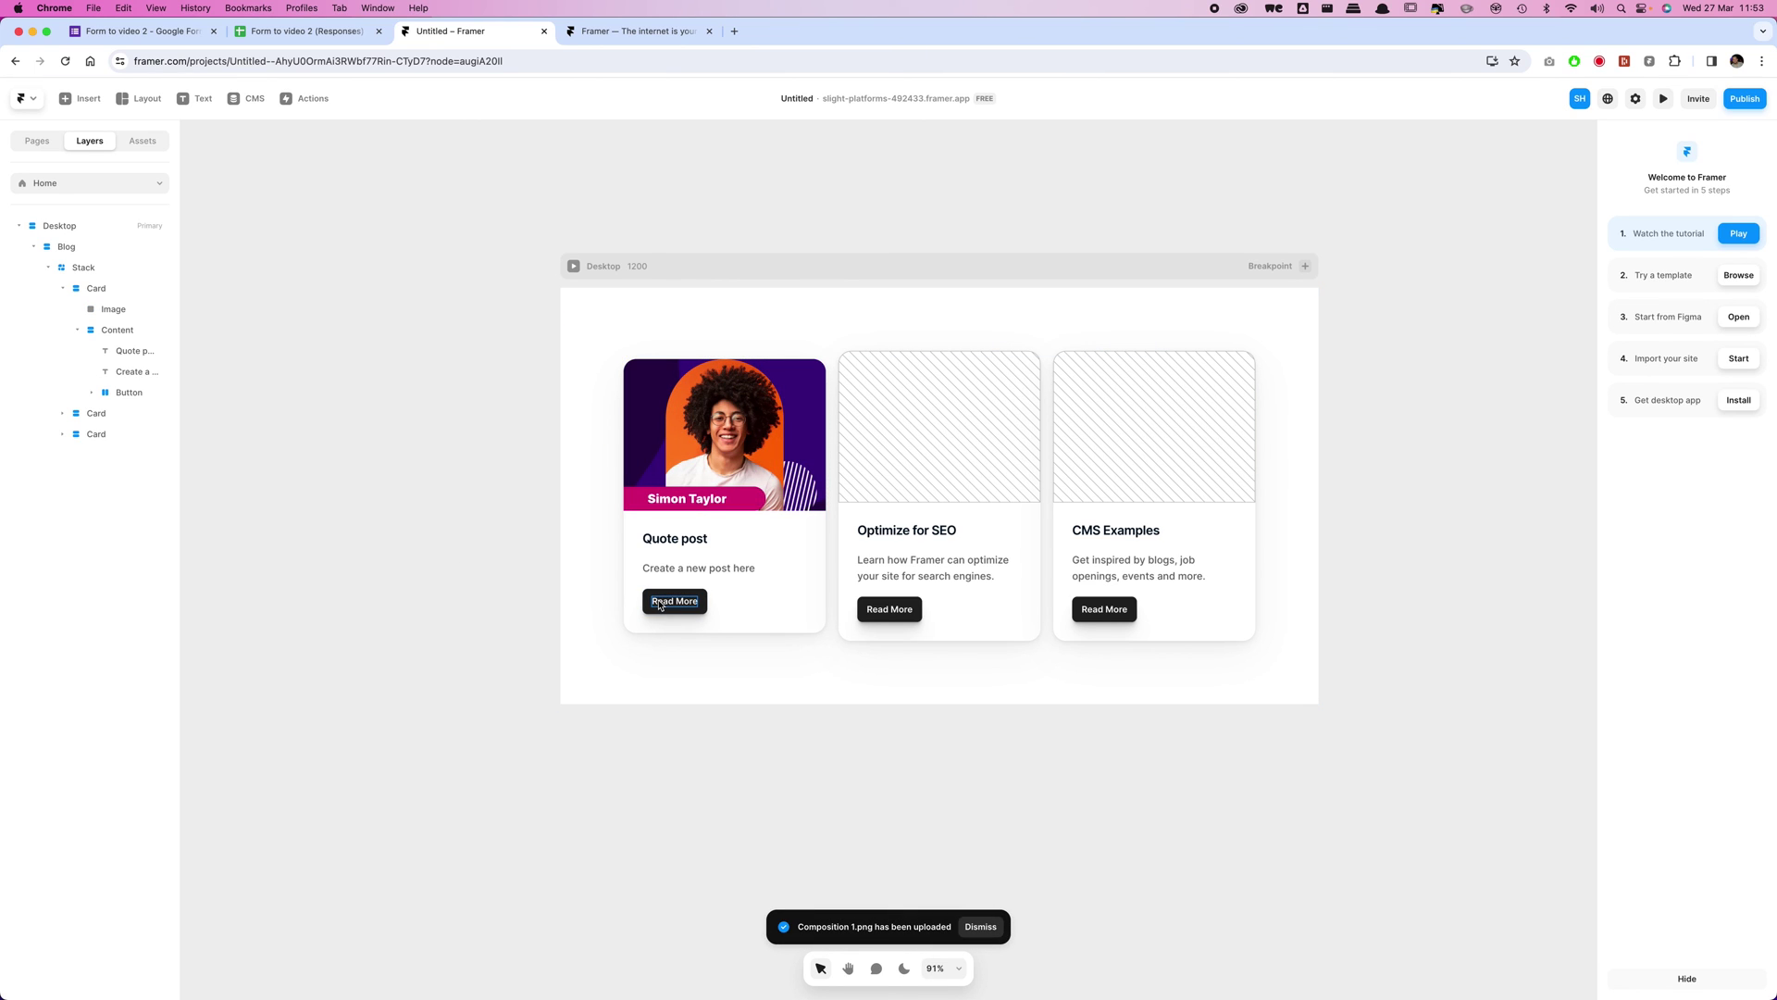
- Copy the share link of the Google Form and set it as the link of the Quote post card's Read More text
click(165, 34)
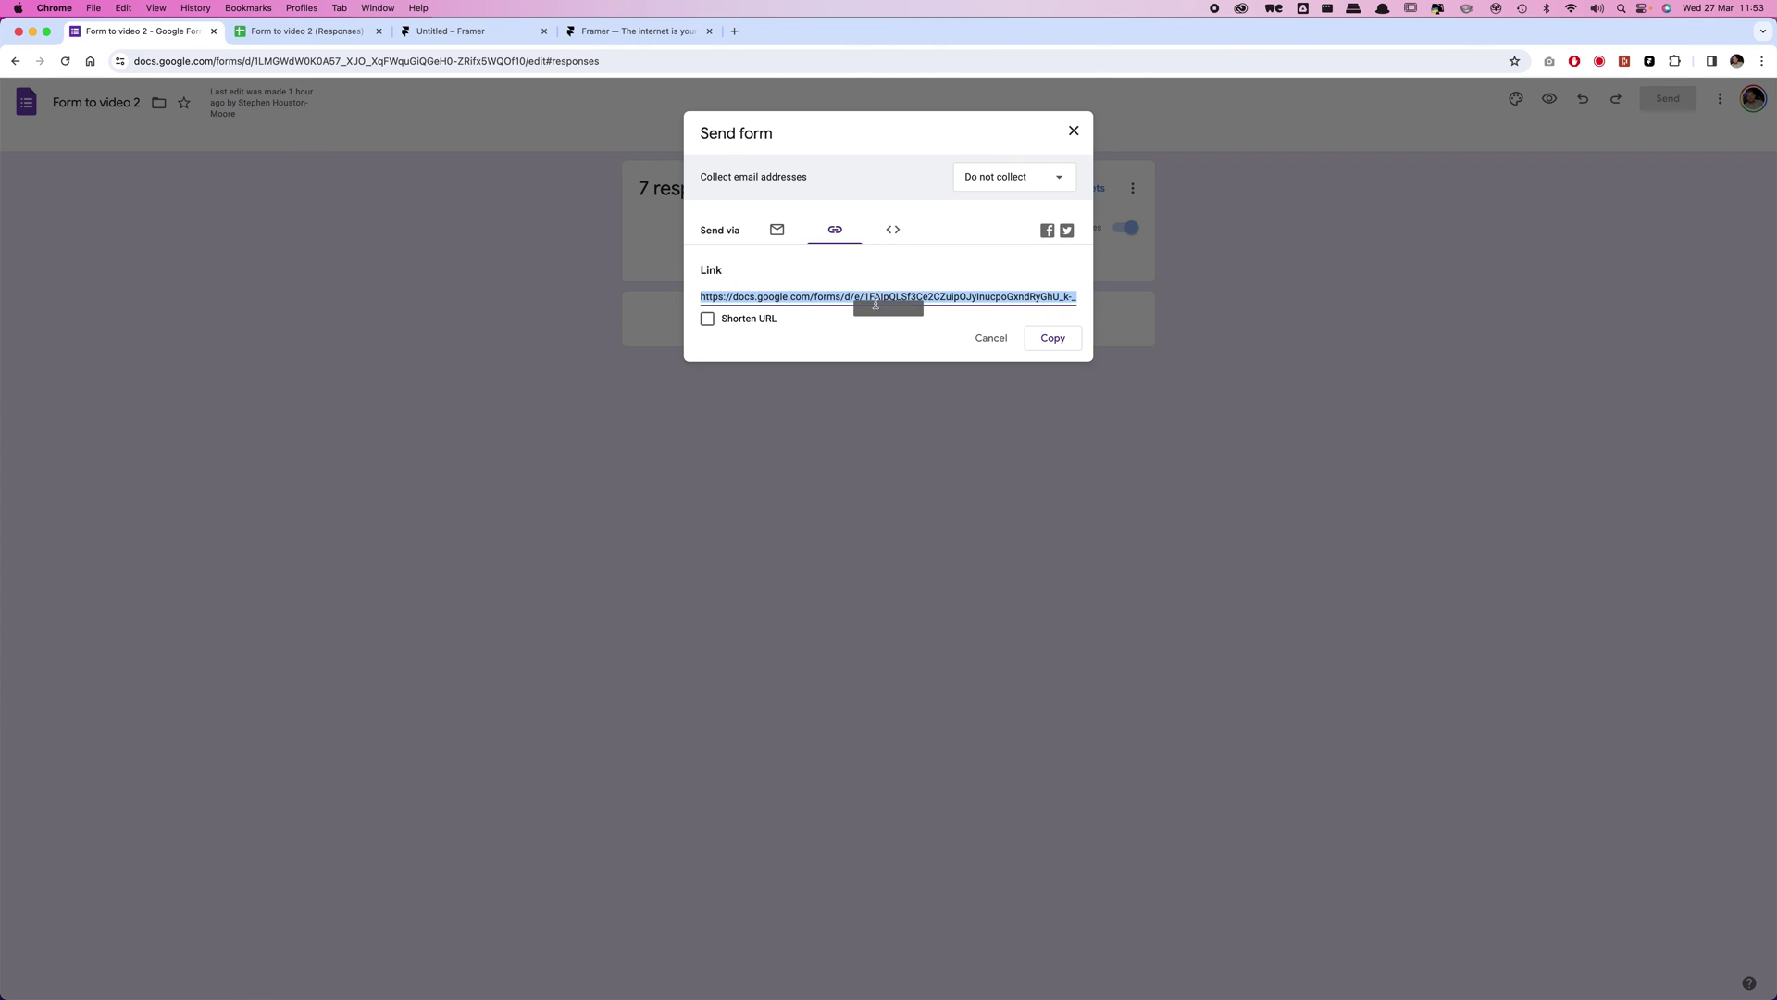
click(1051, 339)
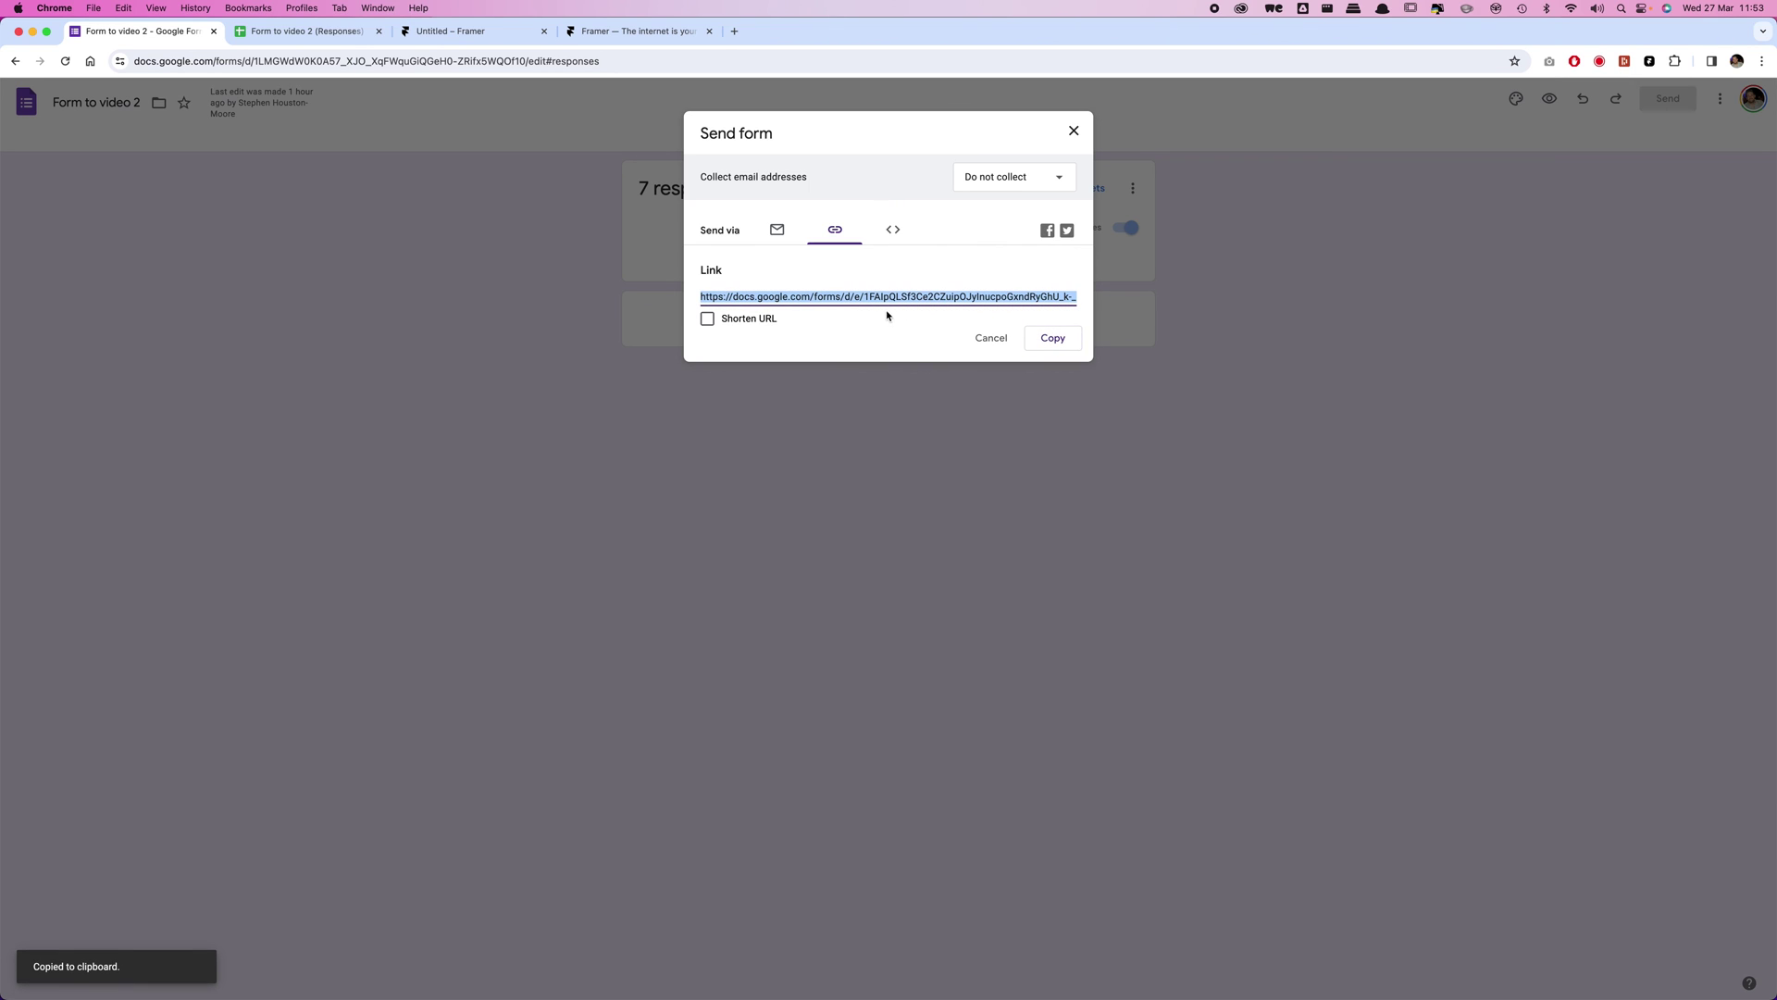
click(455, 31)
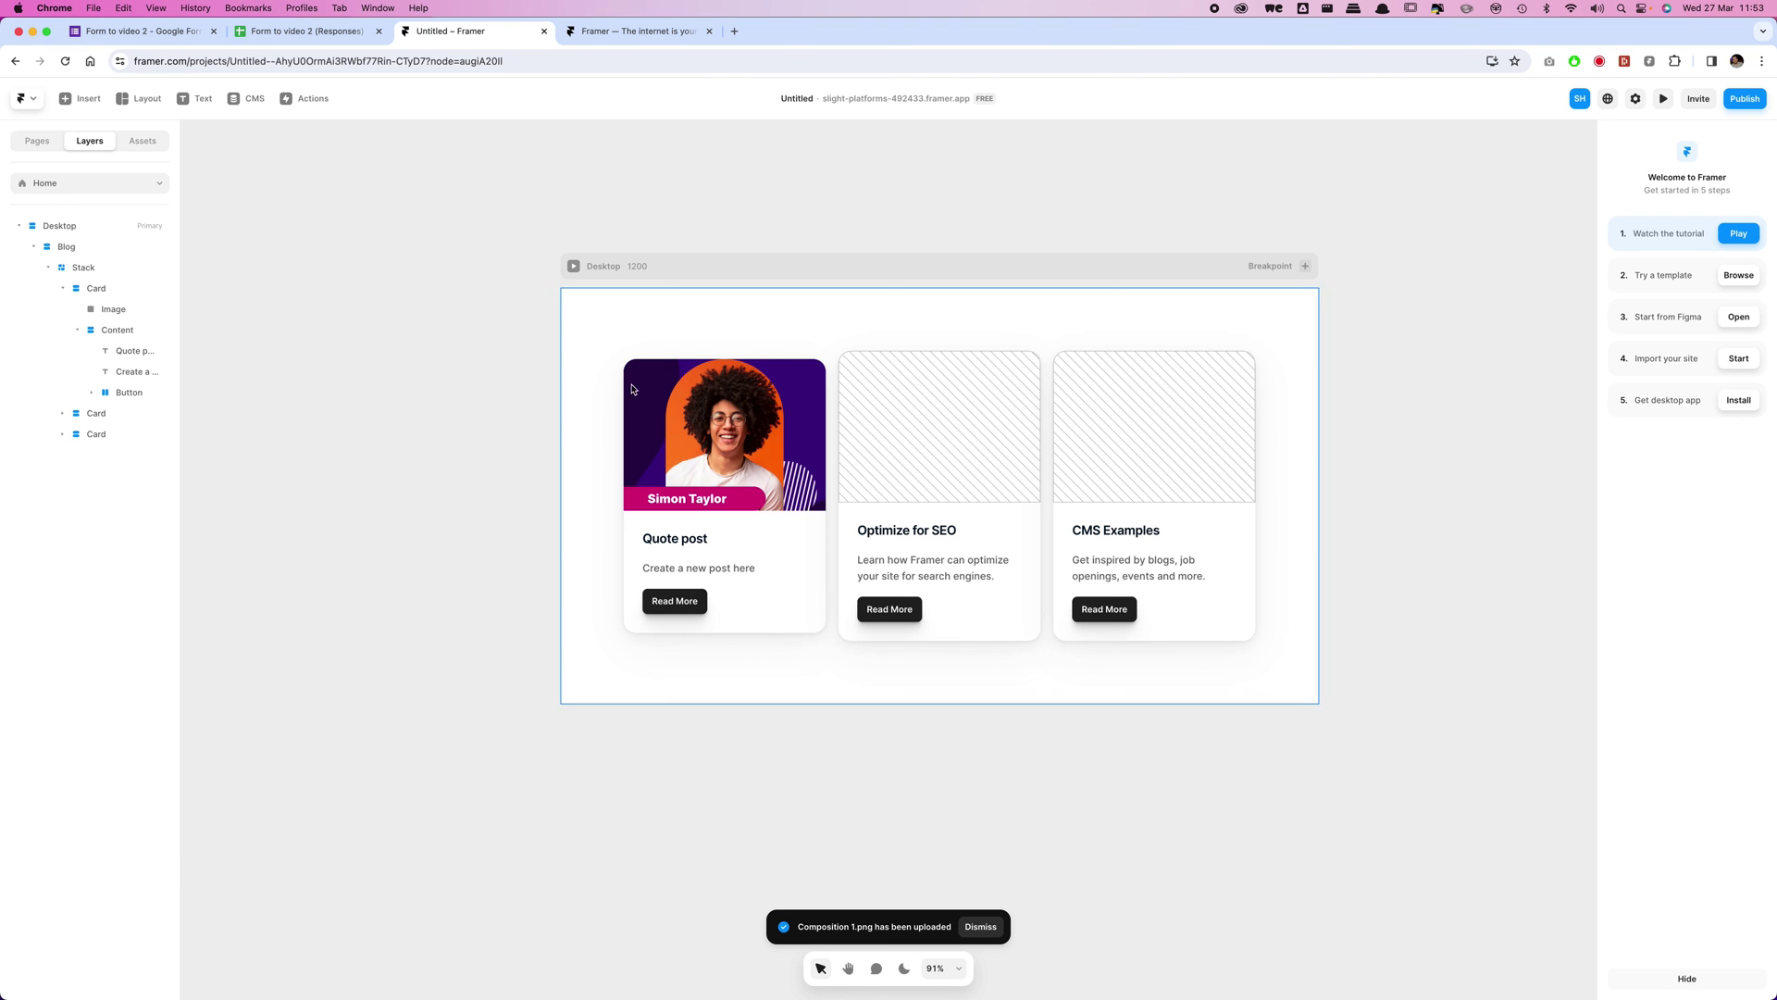
double_click(693, 603)
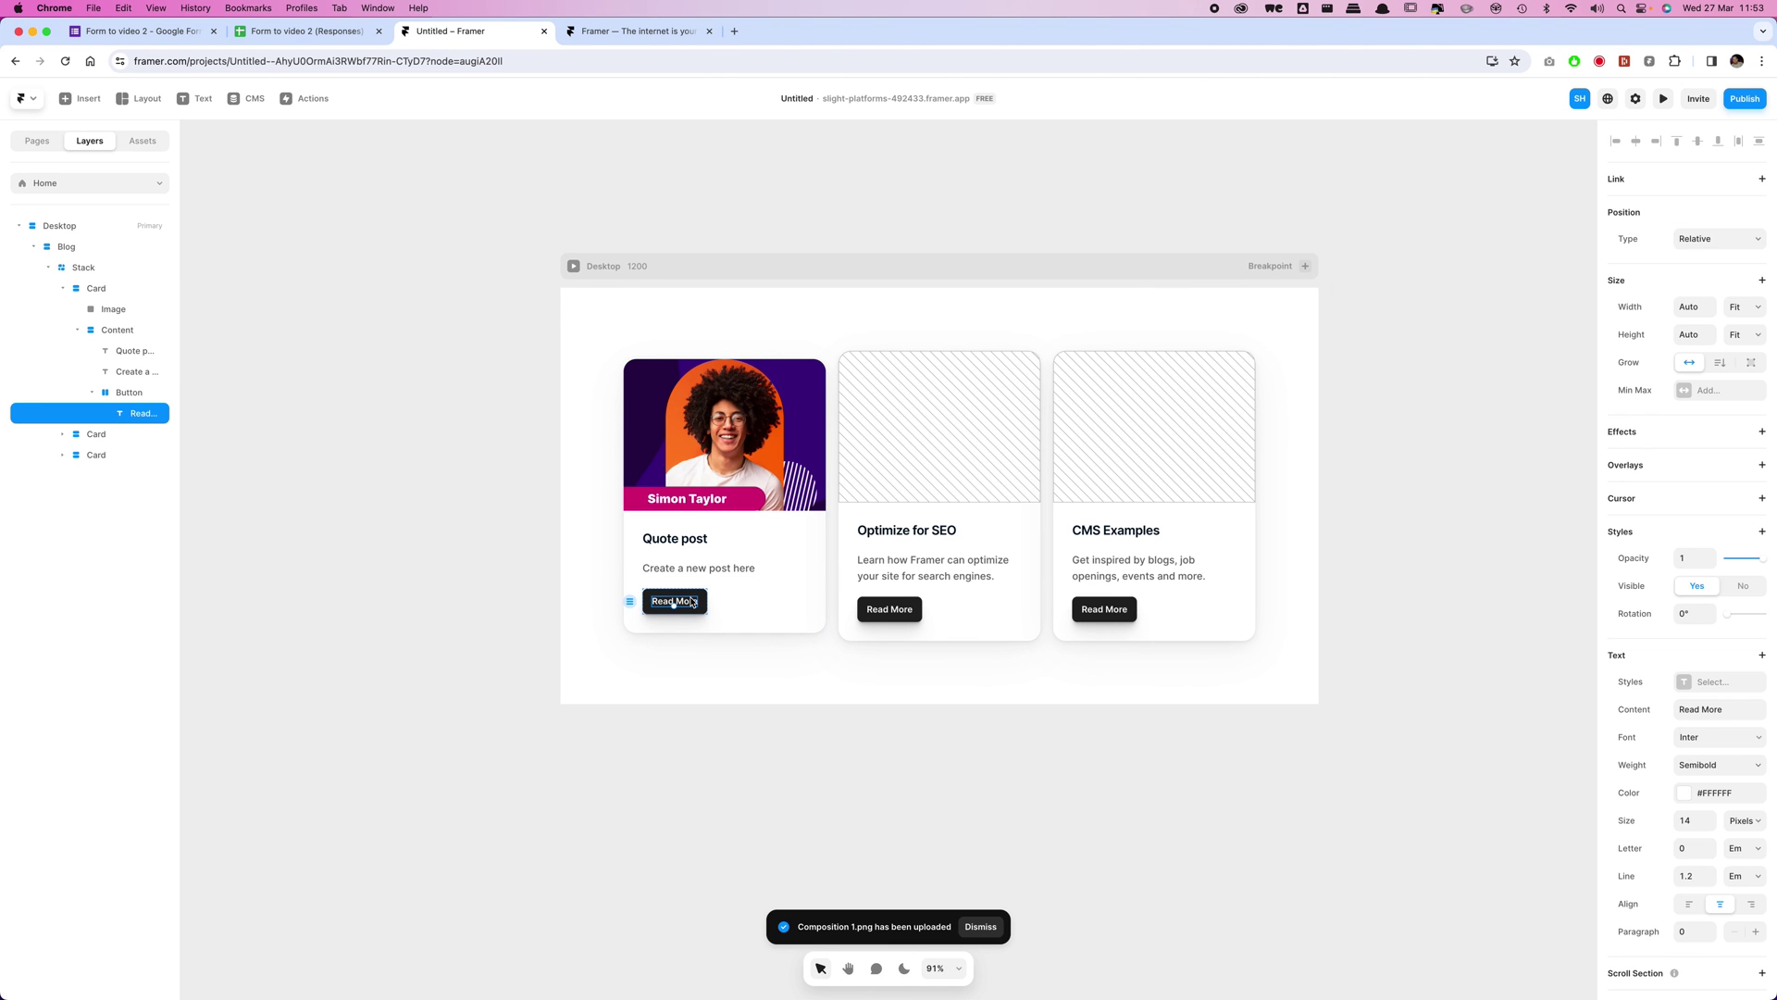
click(1629, 180)
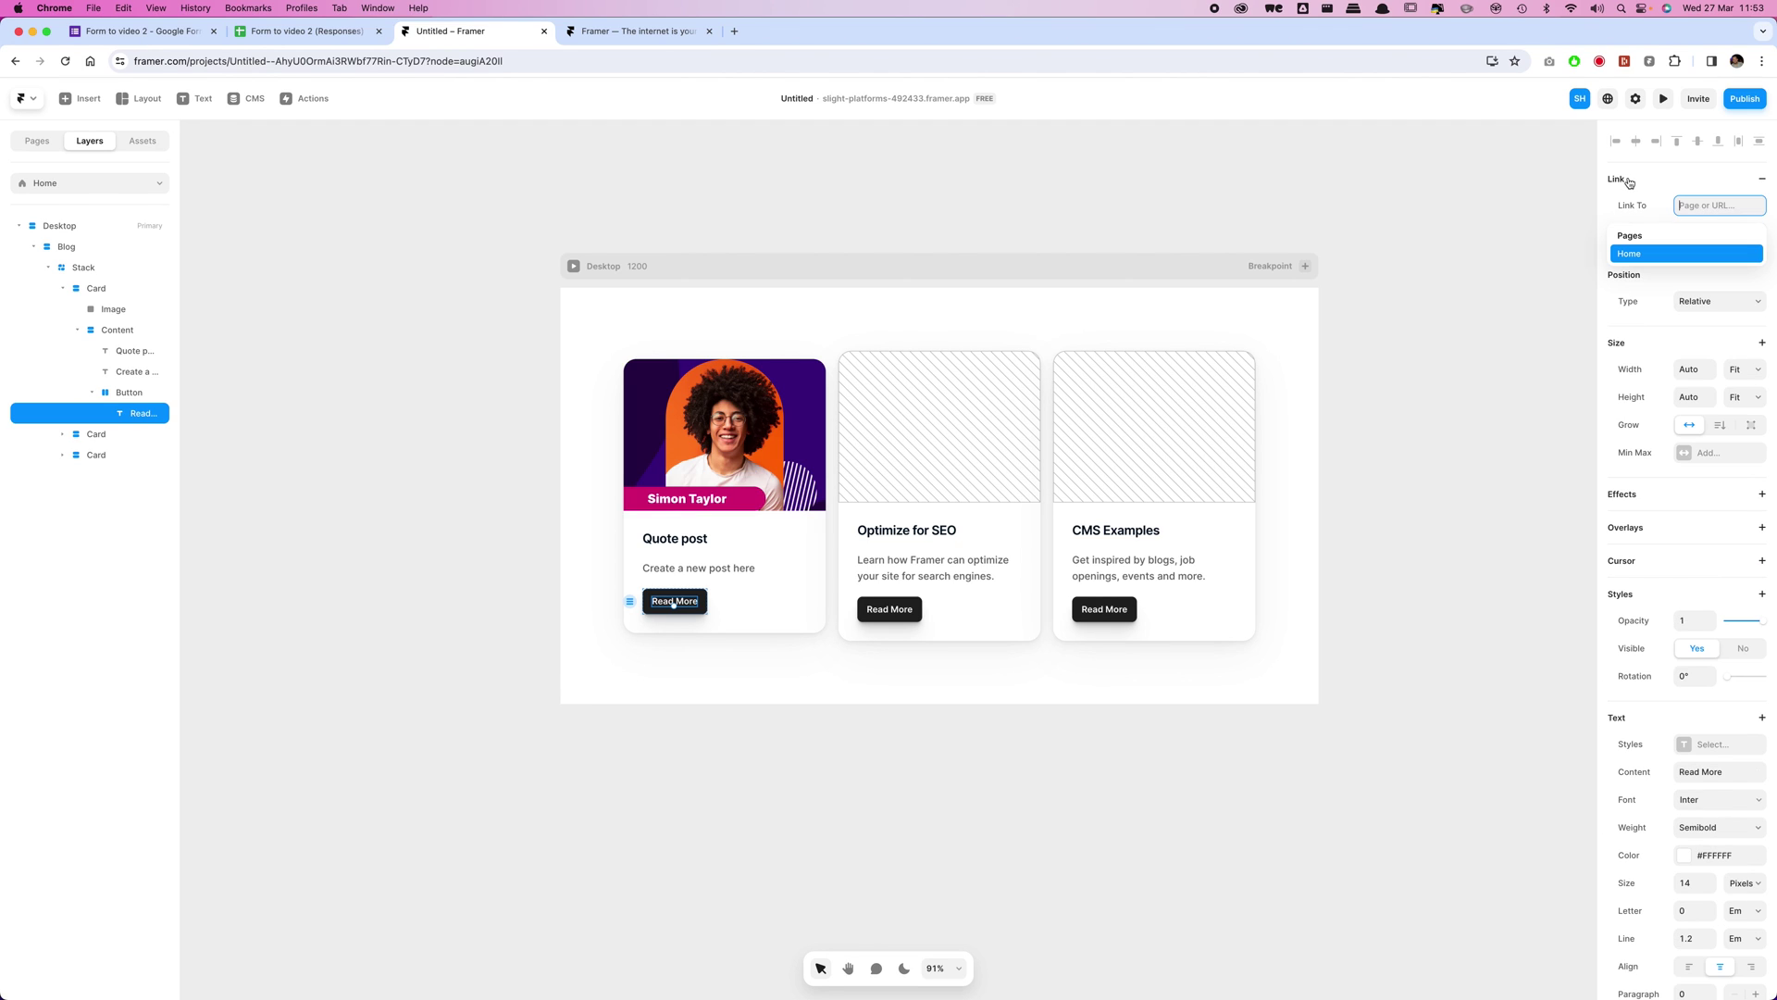
key(super+v)
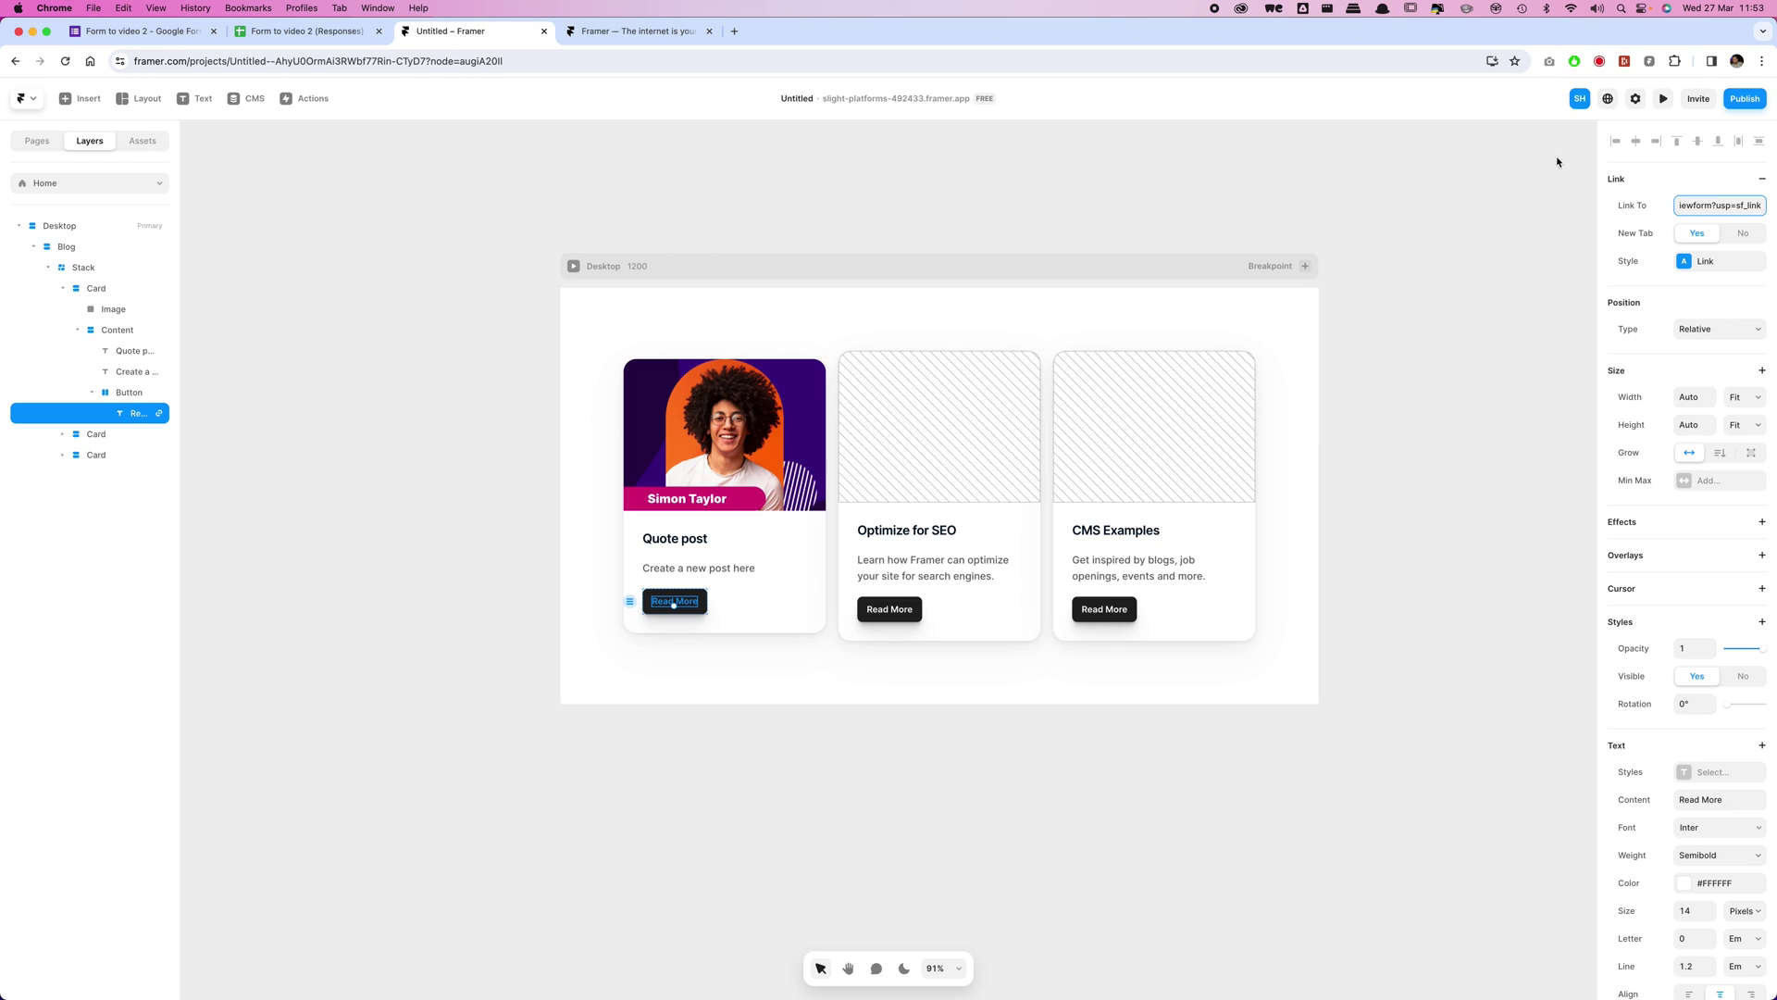
click(1499, 167)
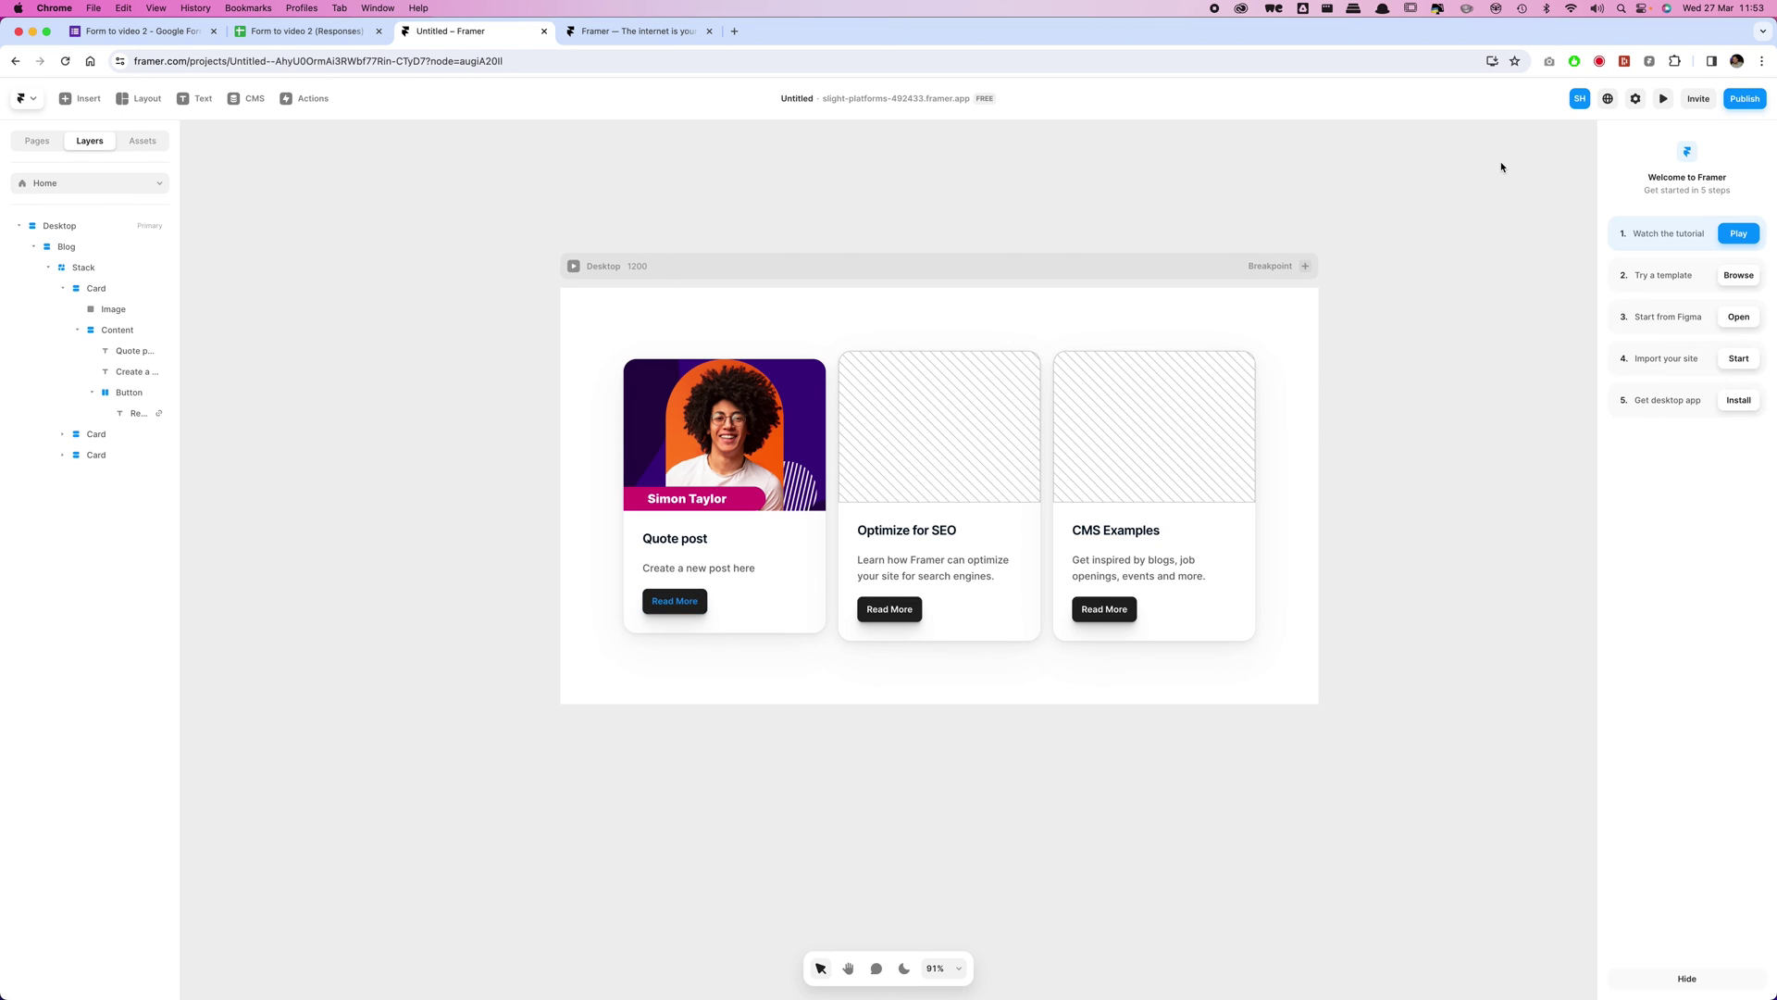
- Publish the update to the Framer site and open the live site
click(1741, 102)
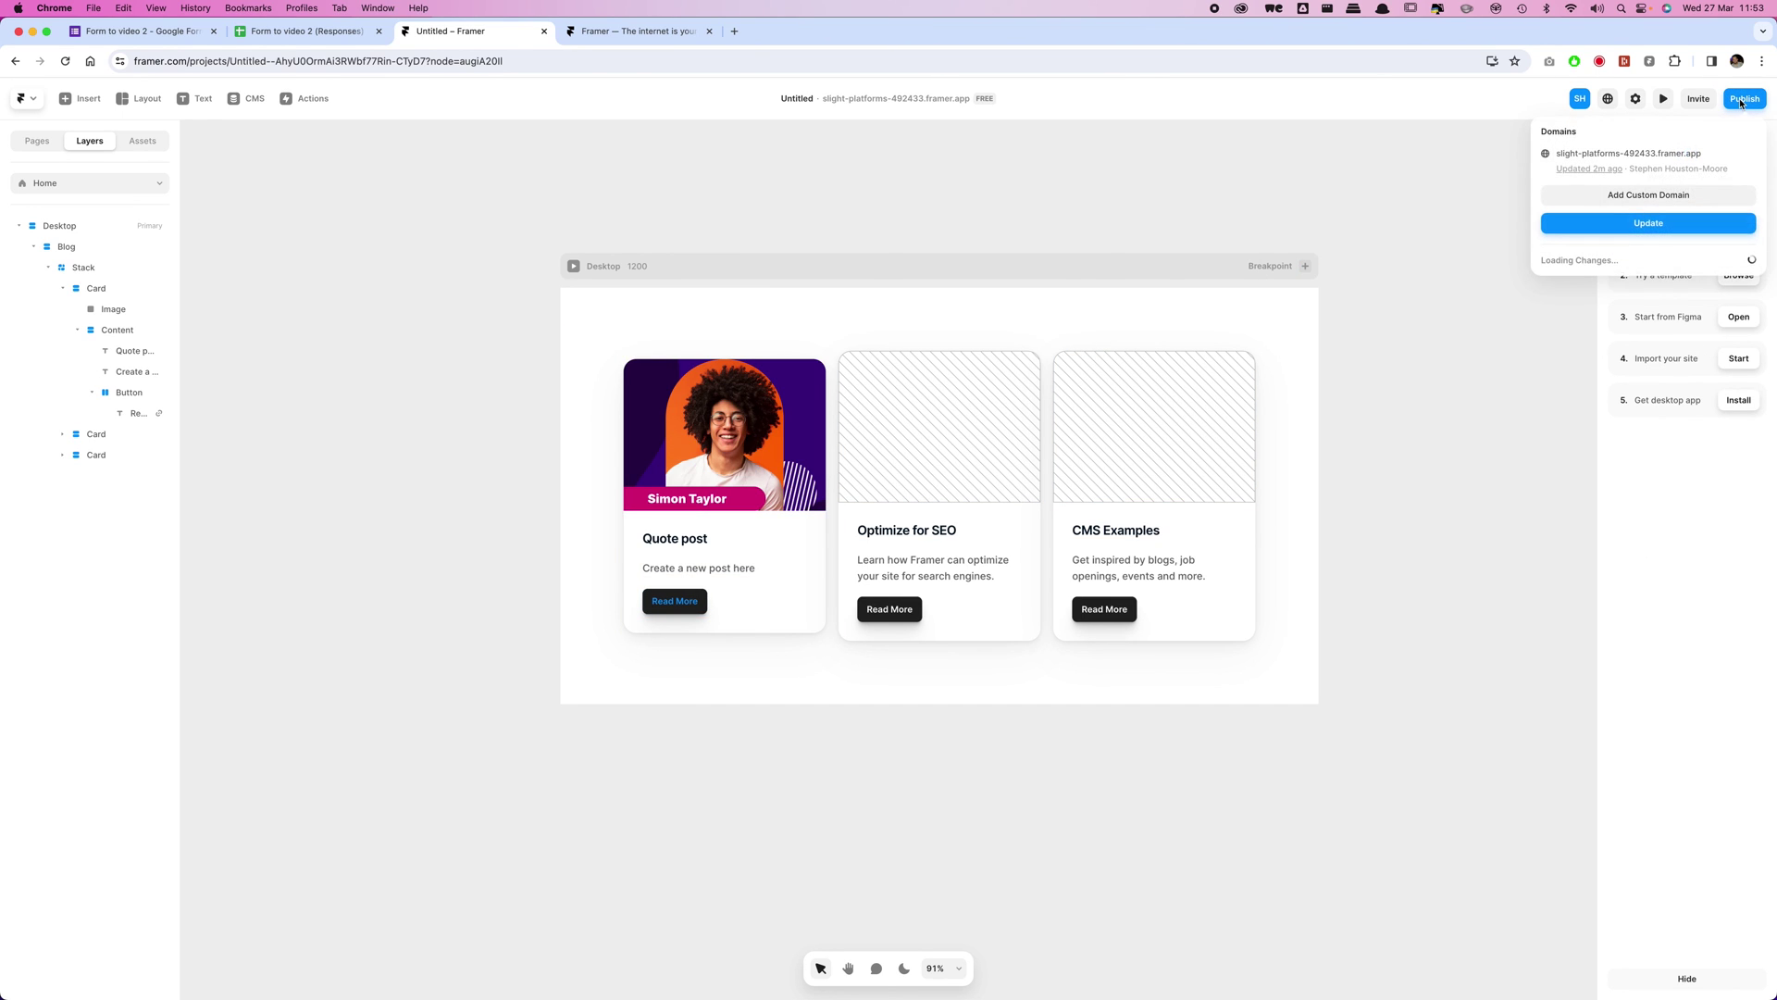
click(1629, 224)
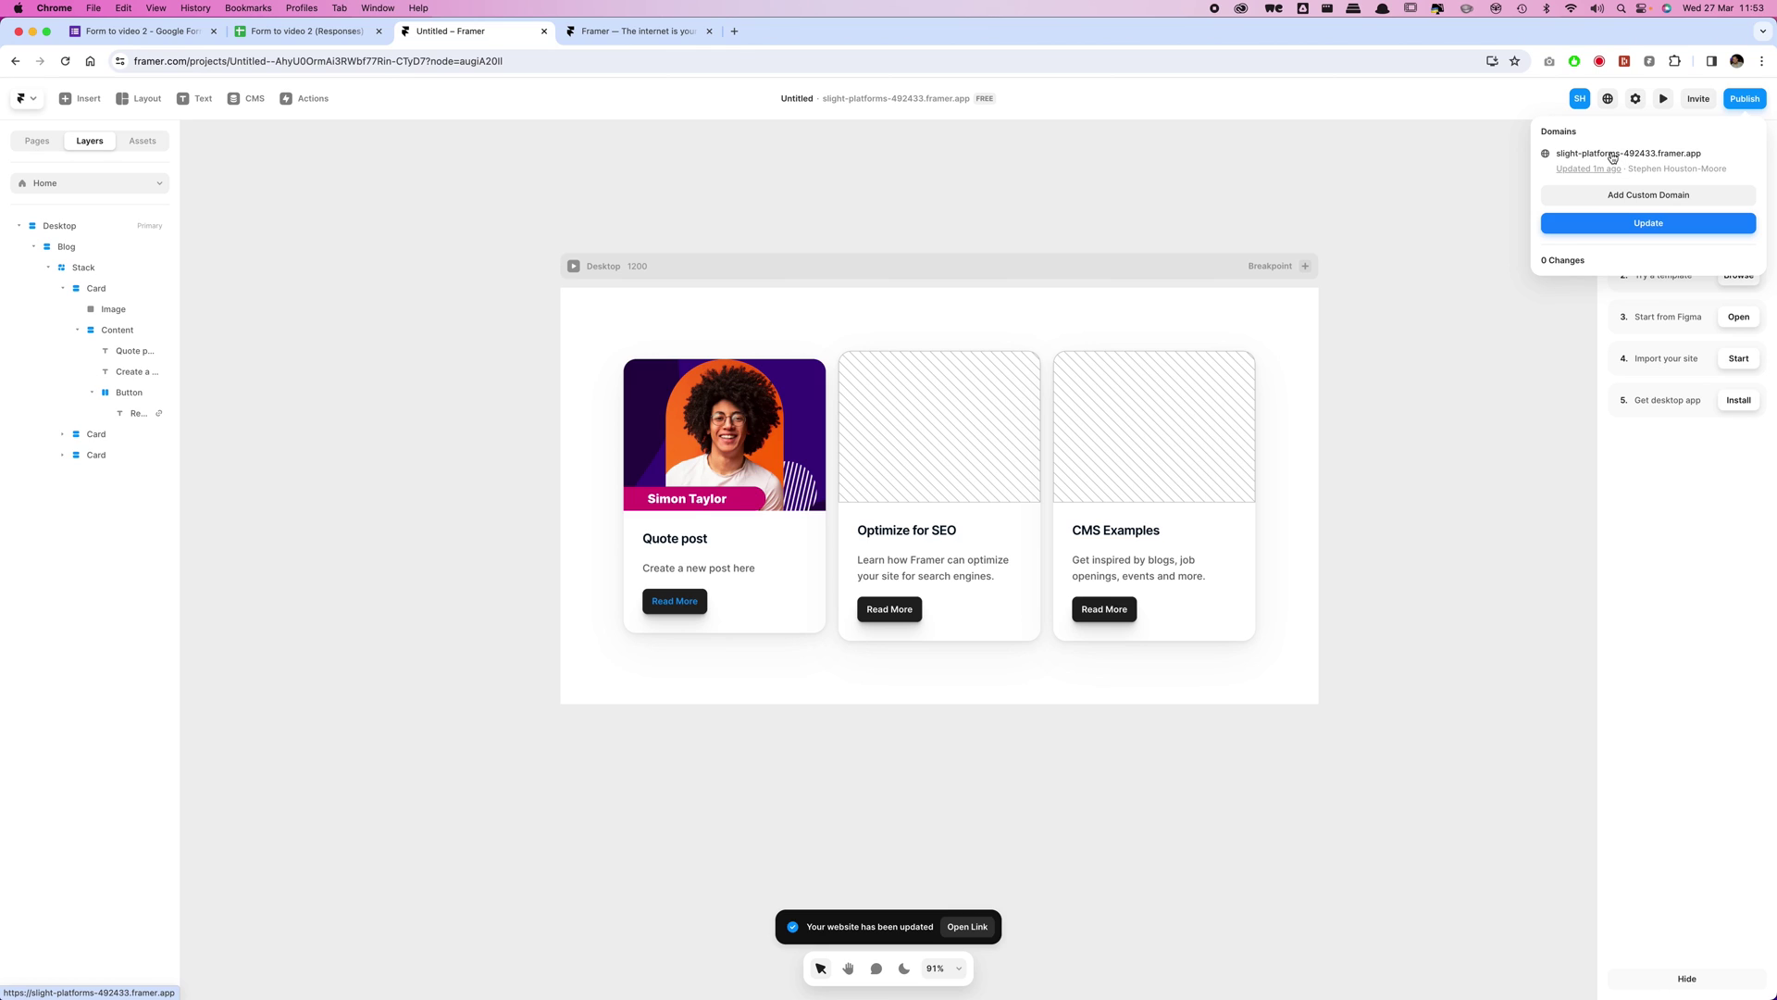
click(1612, 157)
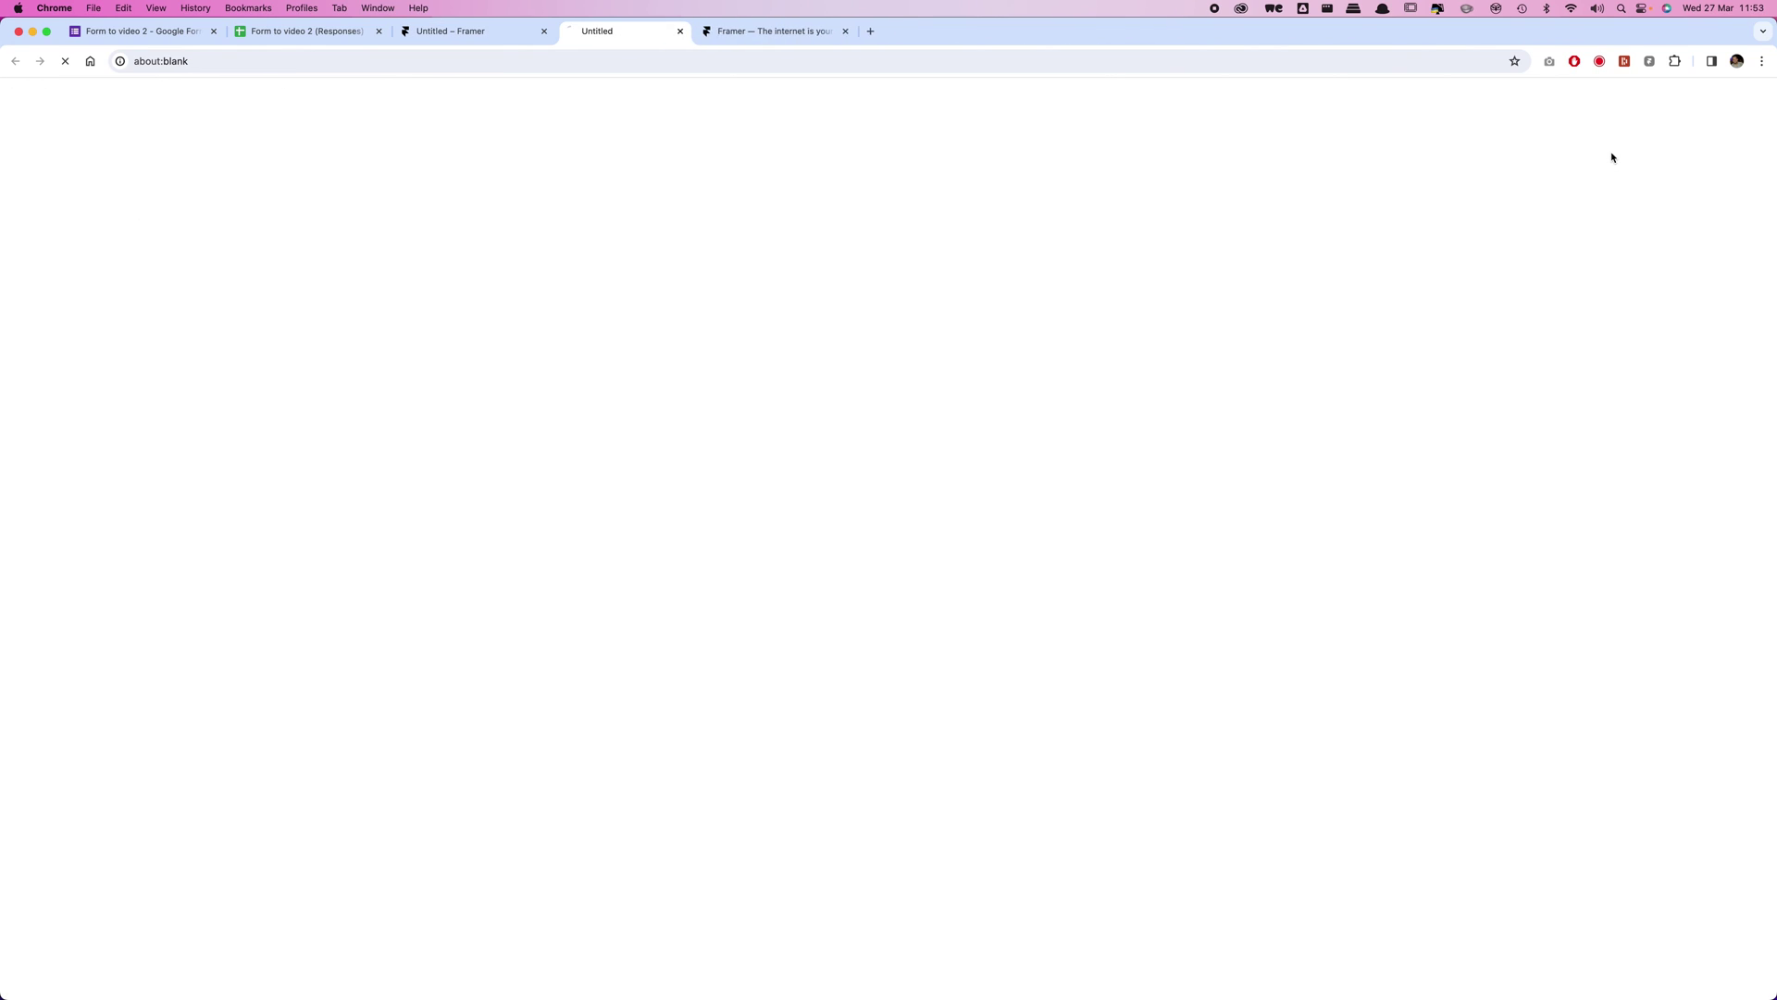
- Highlight the live site's web address and test the Quote post card's Read More link to the Google Form
click(163, 61)
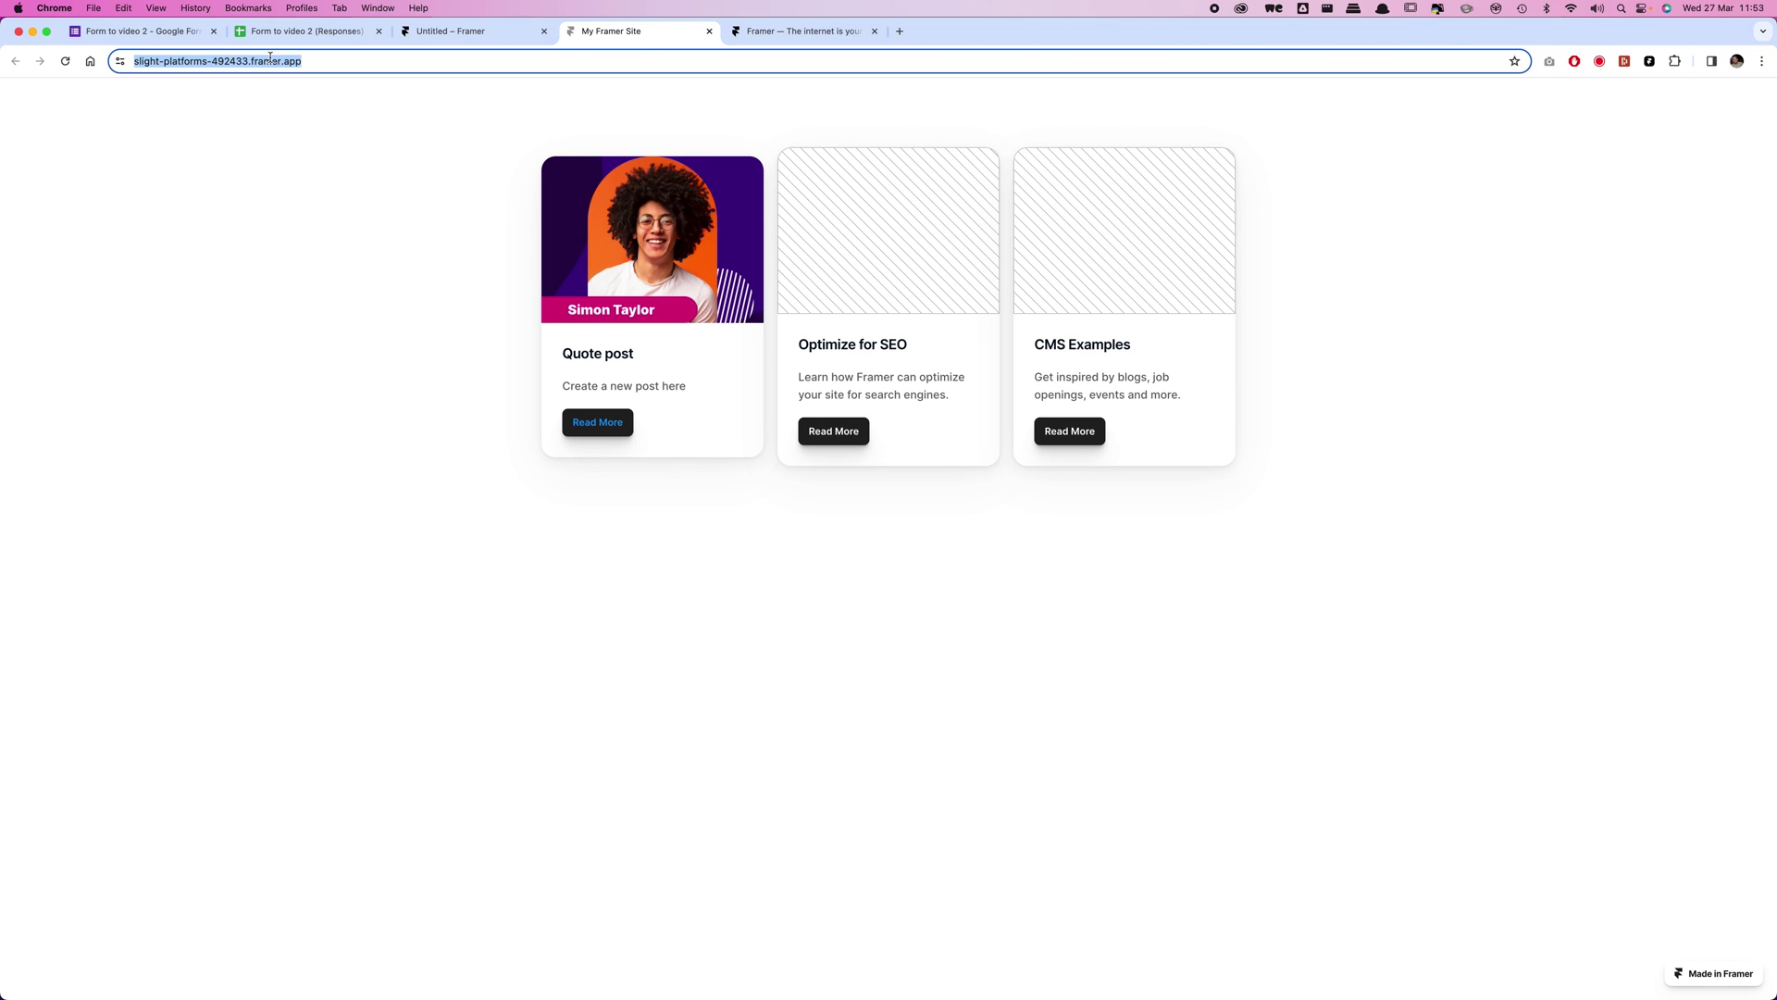
triple_click(227, 62)
click(268, 204)
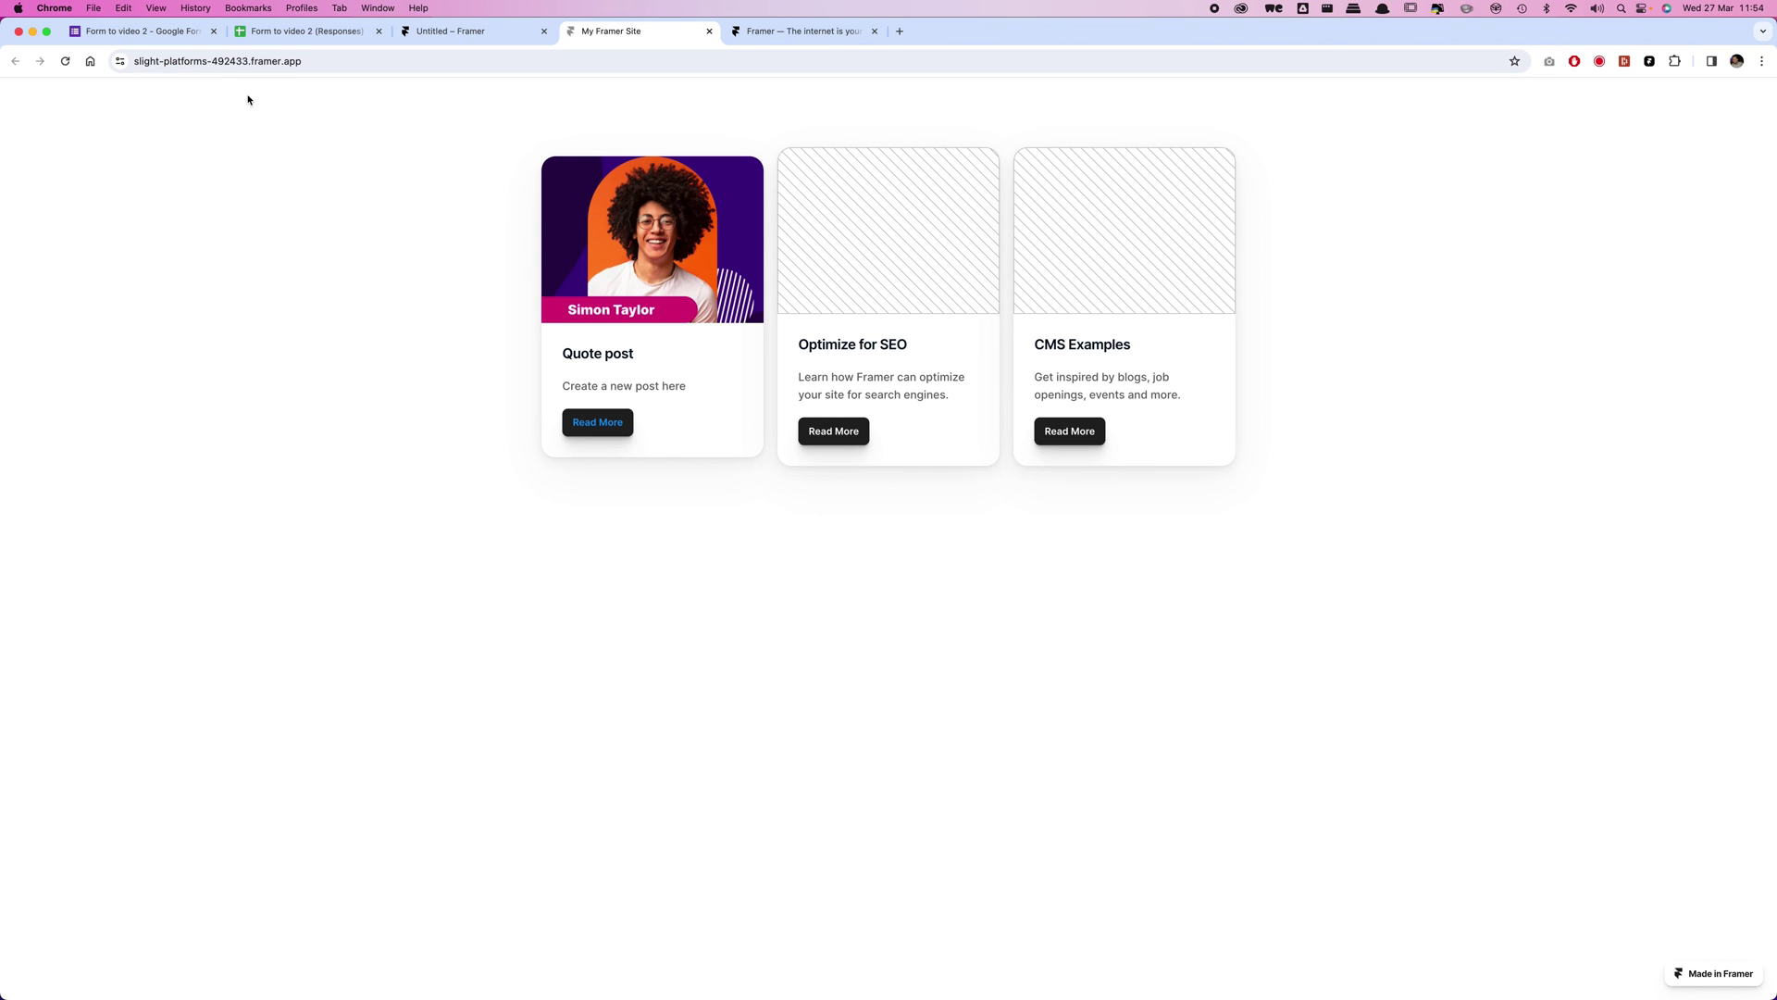
click(598, 425)
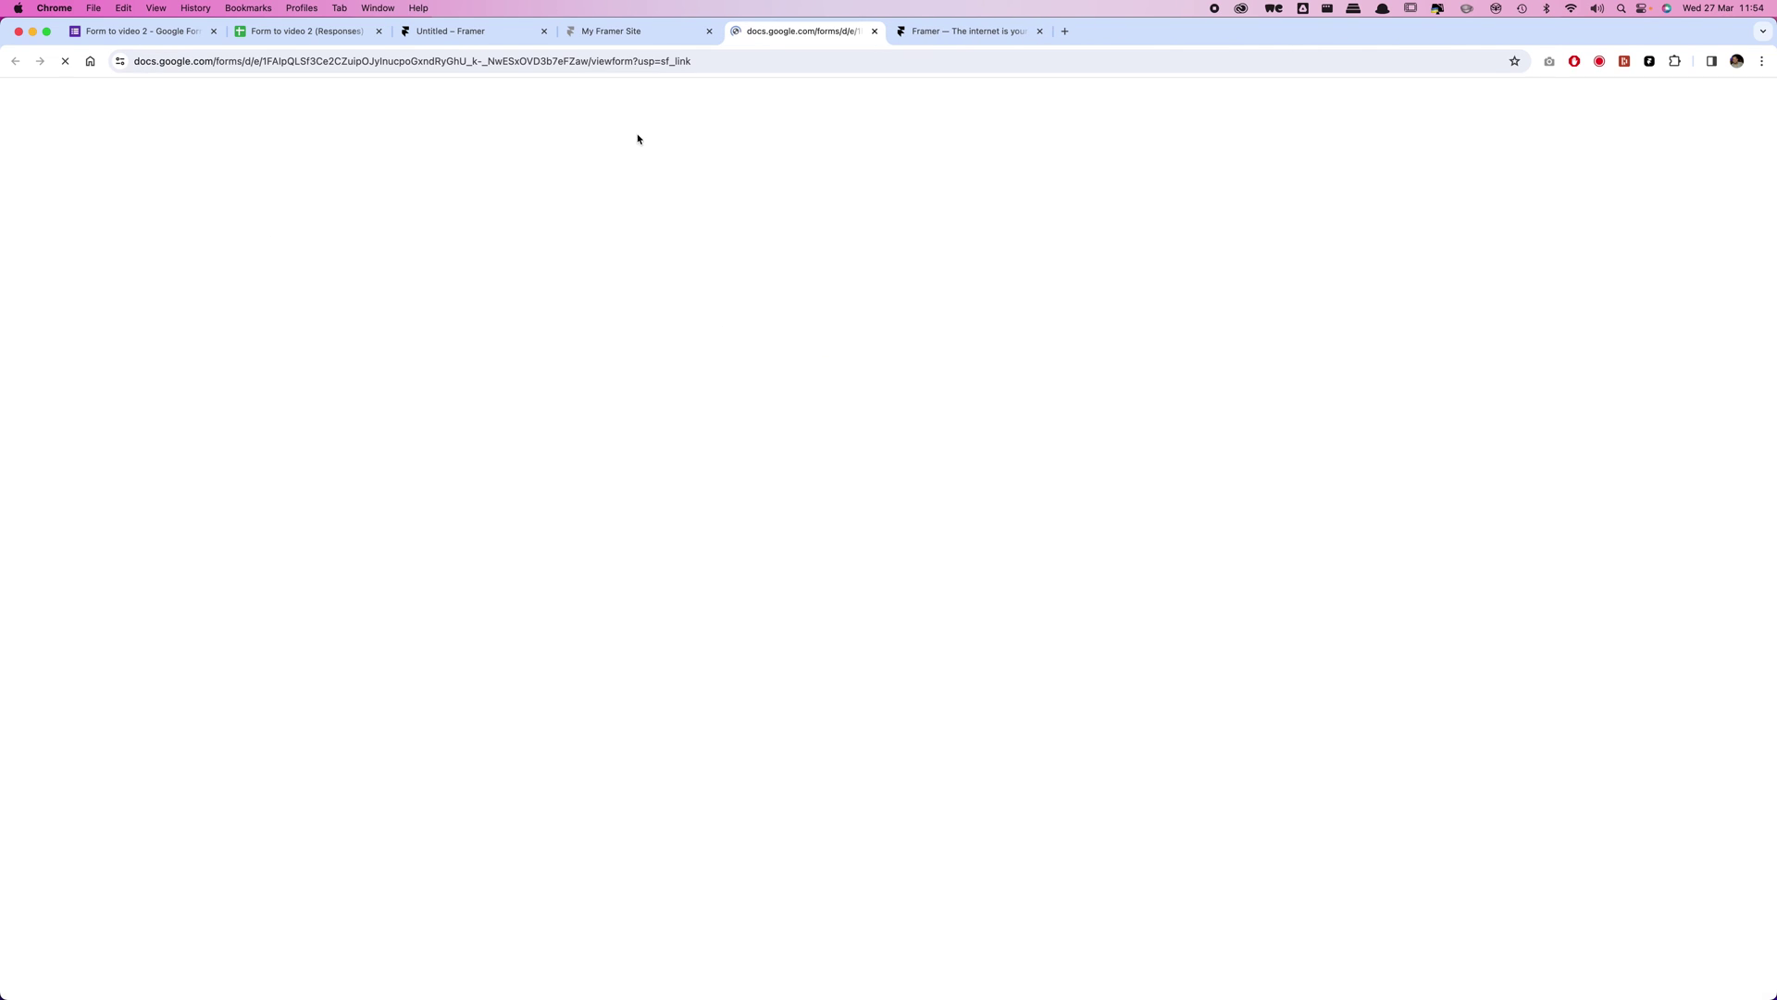